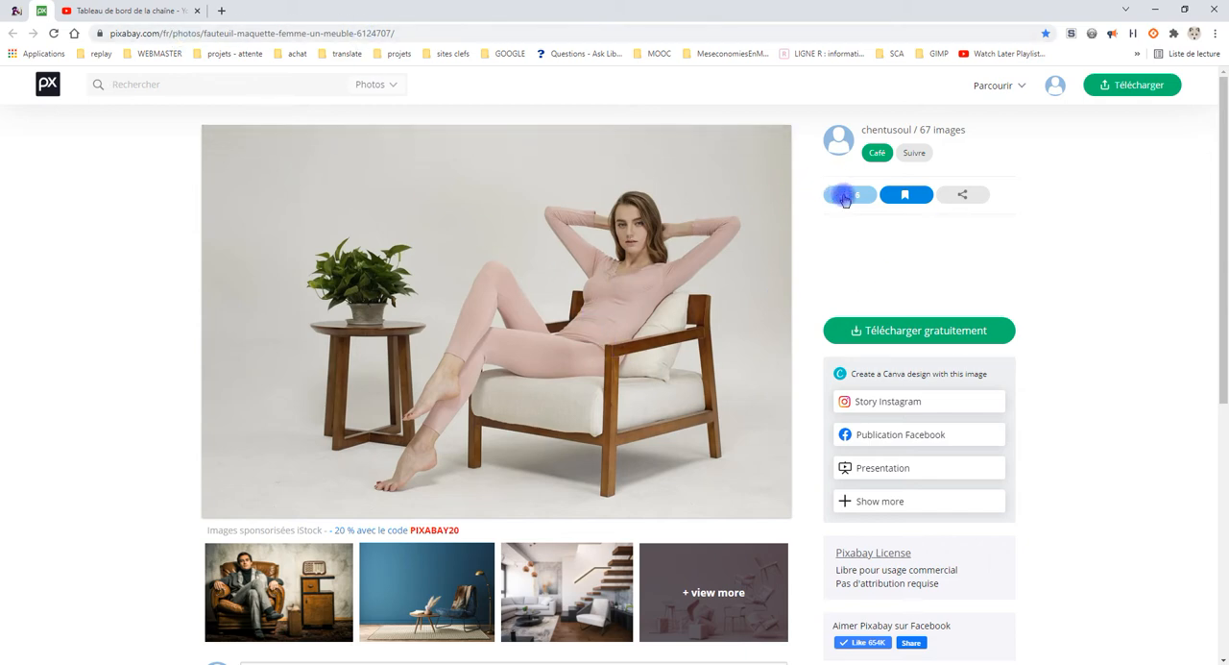
Step: Open the 1920×1280 version of the armchair photo from the download options and copy the image
{"action": "left_click", "coordinate": [958, 331]}
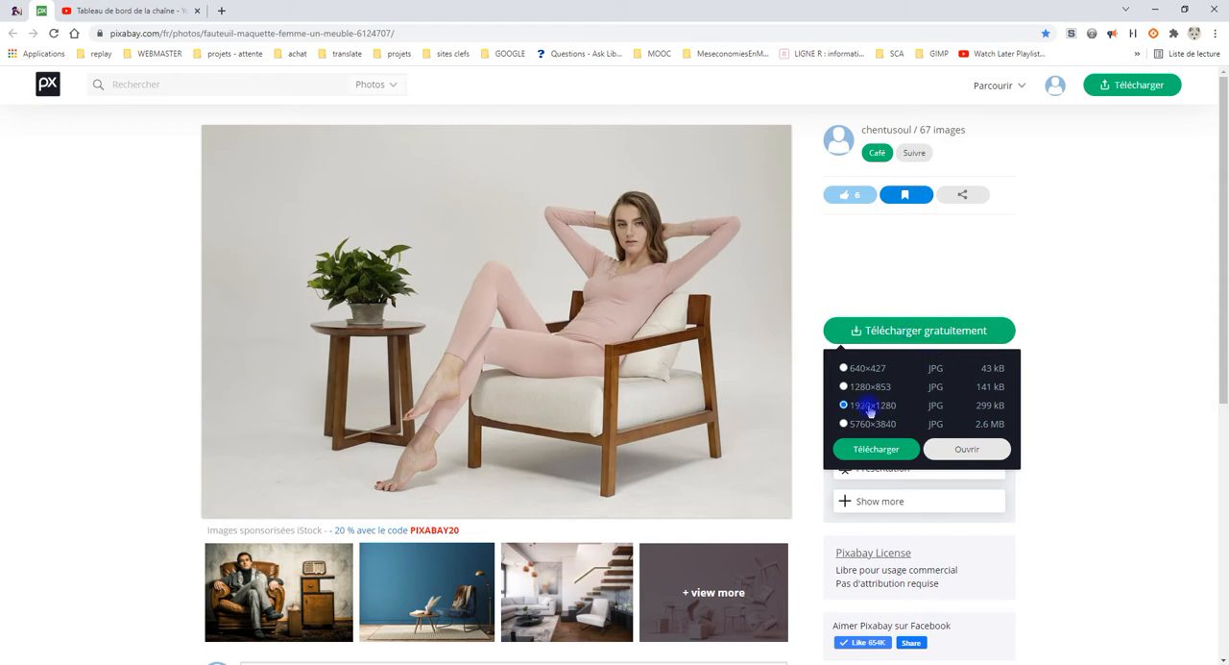
{"action": "left_click", "coordinate": [967, 450]}
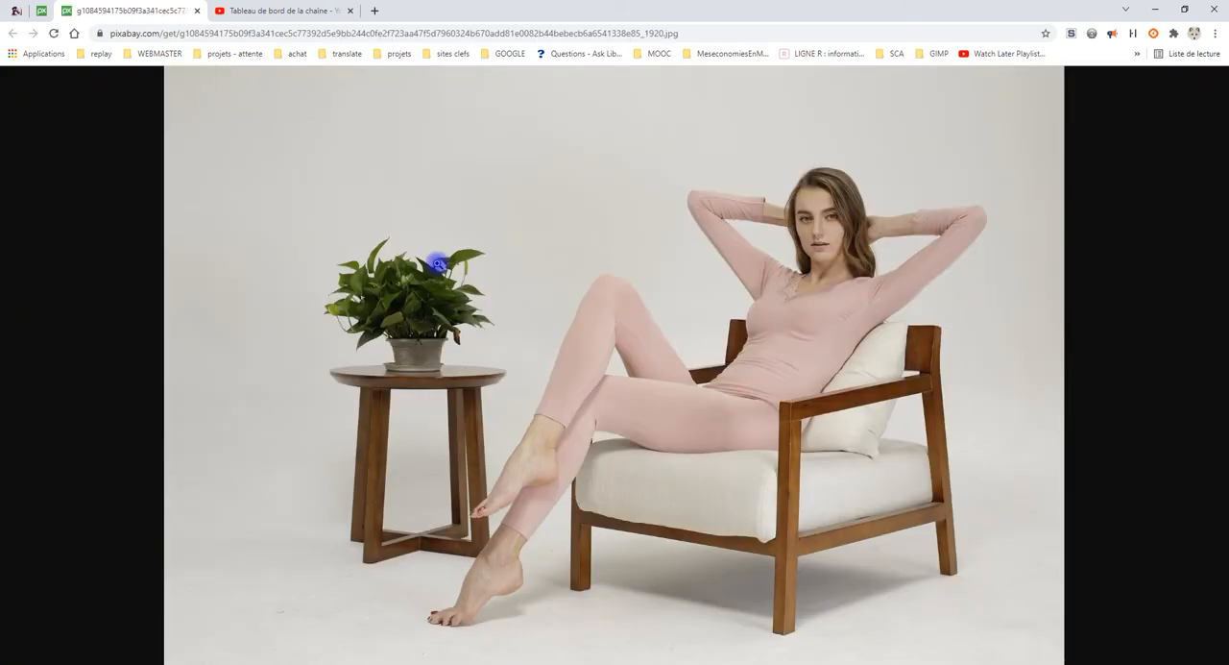
{"action": "right_click", "coordinate": [711, 277]}
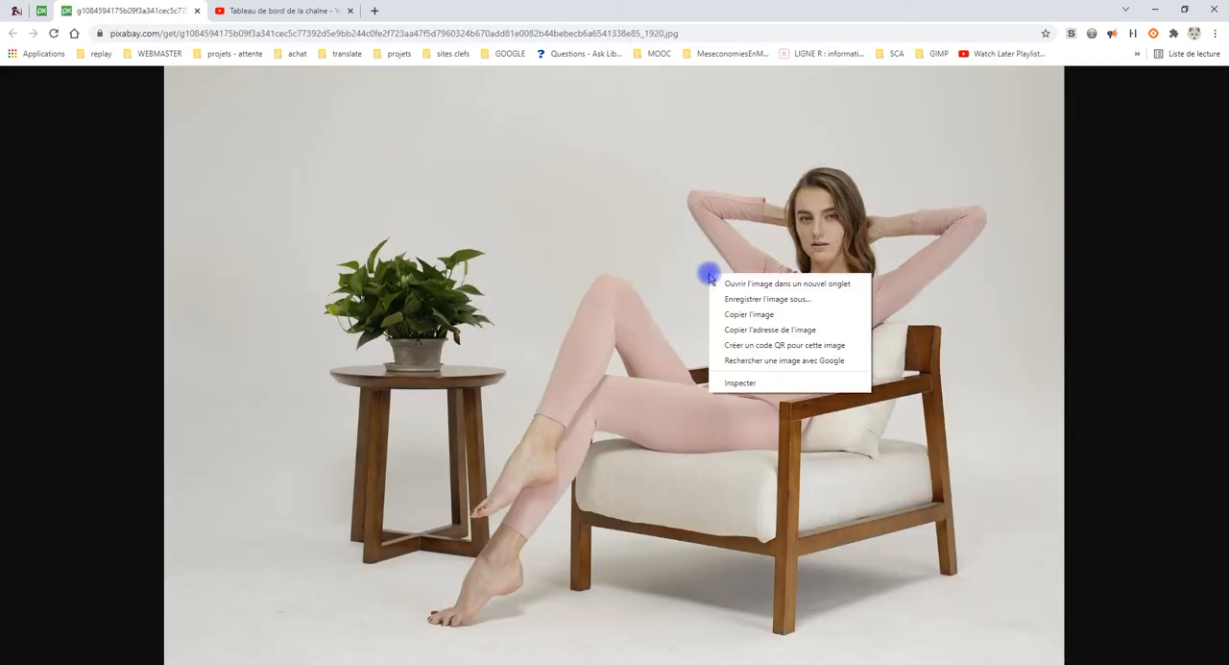
{"action": "left_click", "coordinate": [766, 317]}
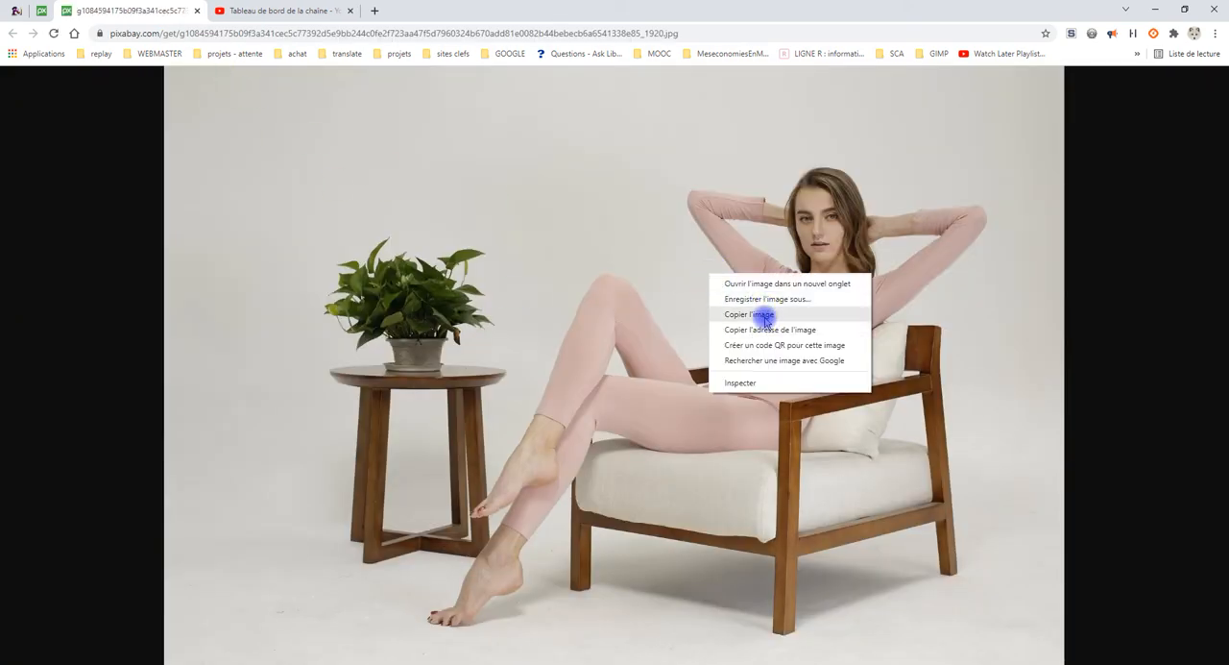
{"action": "left_click", "coordinate": [767, 317]}
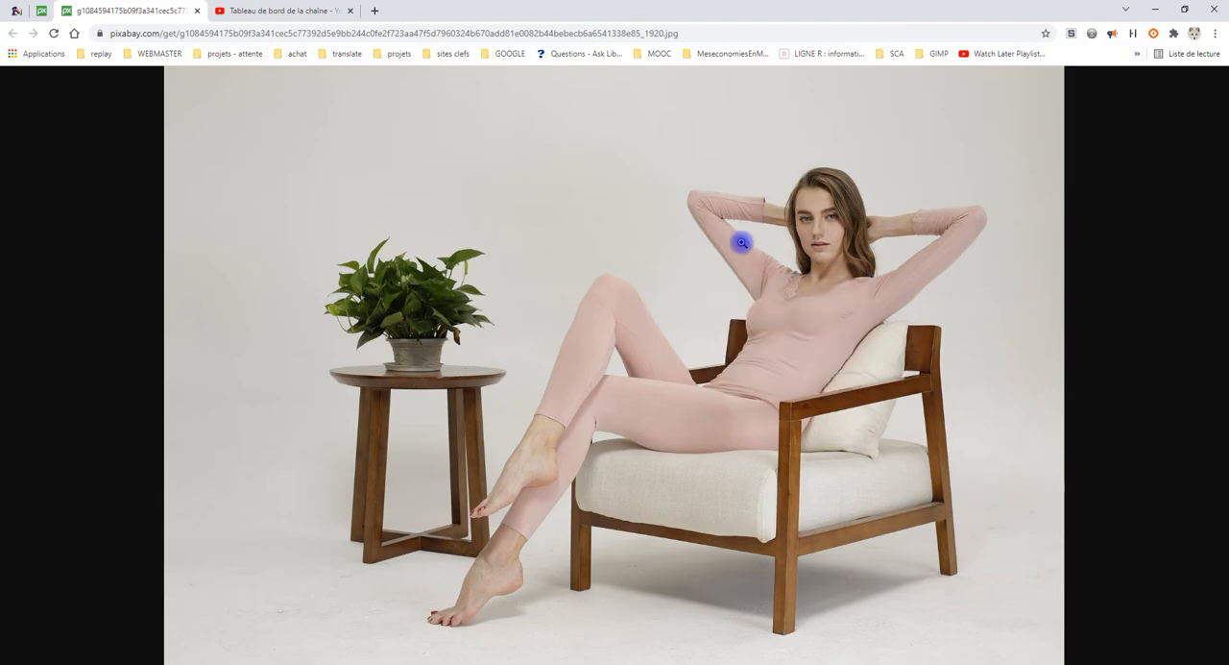
Step: Switch to GIMP and paste the copied photo as a new image
{"action": "left_click", "coordinate": [184, 661]}
{"action": "left_click", "coordinate": [45, 21]}
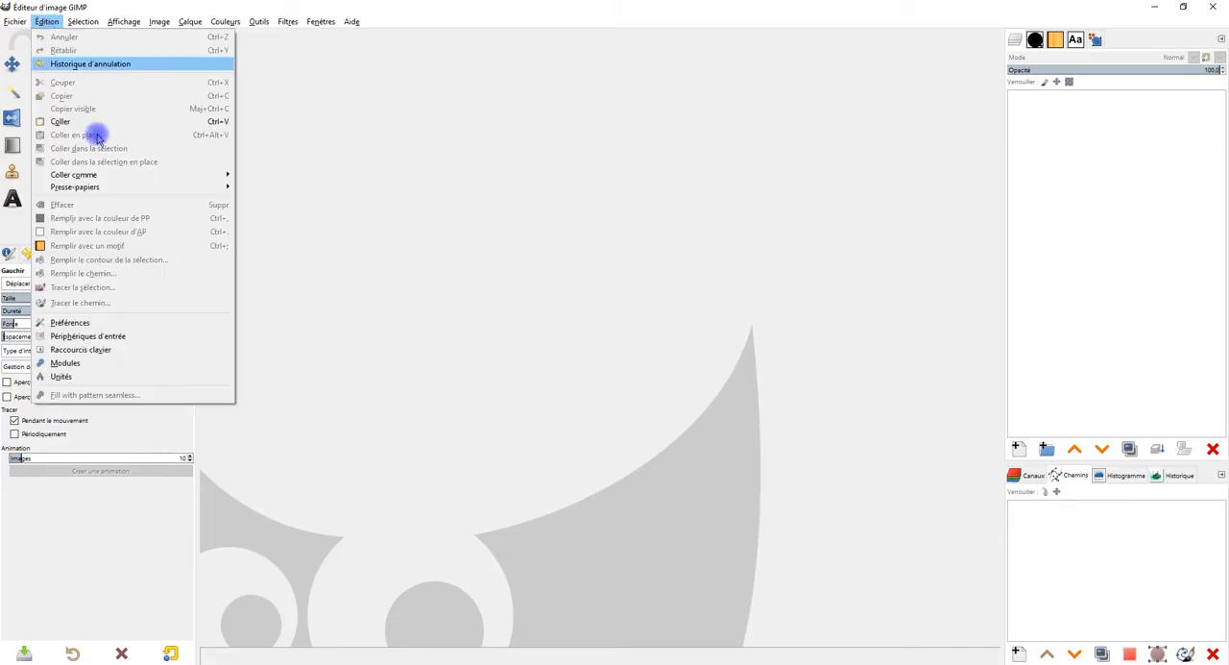
{"action": "mouse_move", "coordinate": [159, 176]}
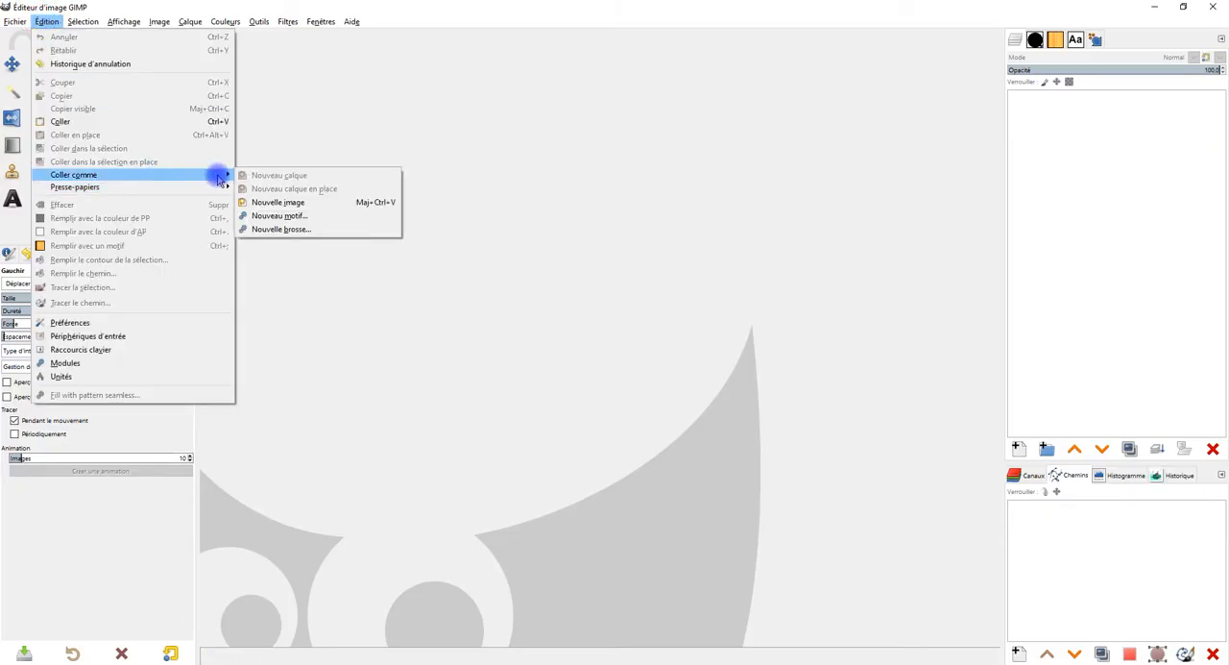
{"action": "left_click", "coordinate": [317, 202]}
Step: Rename the pasted photo layer as original
{"action": "double_click", "coordinate": [1119, 102]}
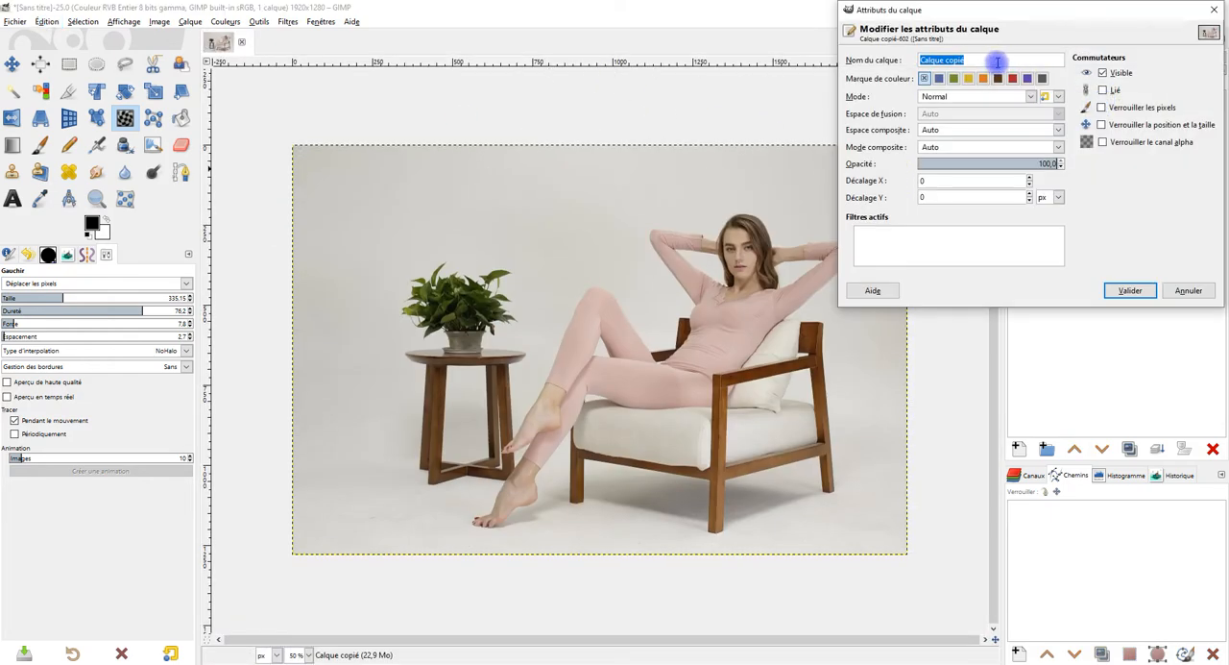
{"action": "type", "text": "or"}
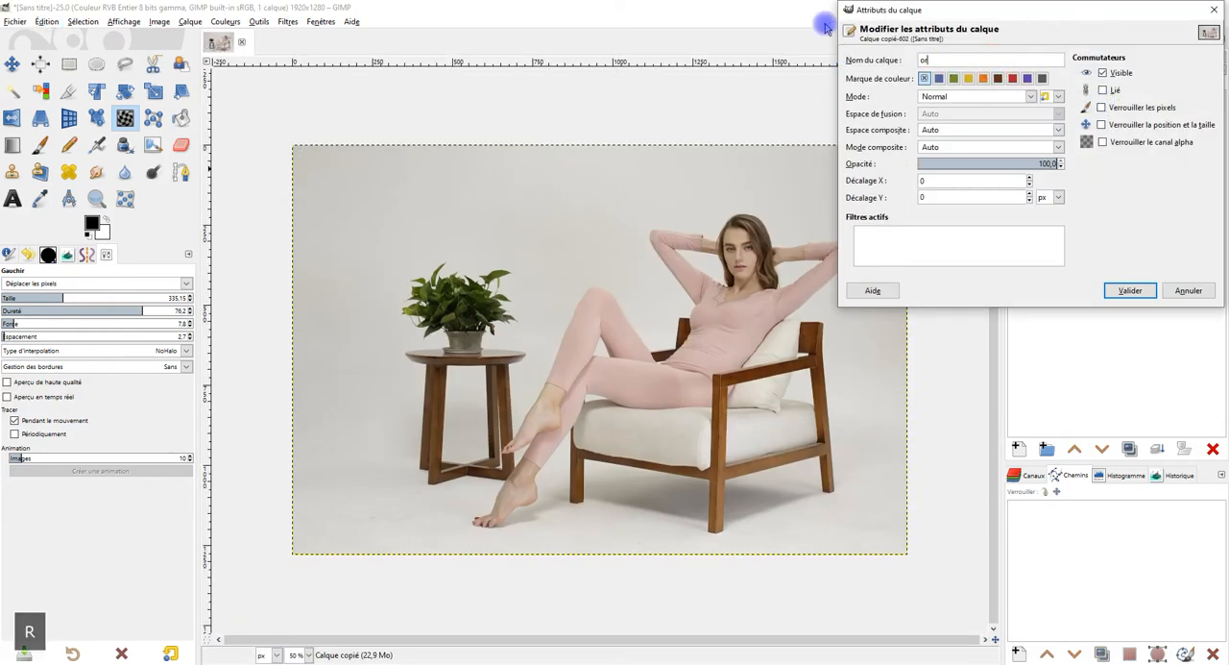
{"action": "type", "text": "if"}
{"action": "key", "text": "BackSpace"}
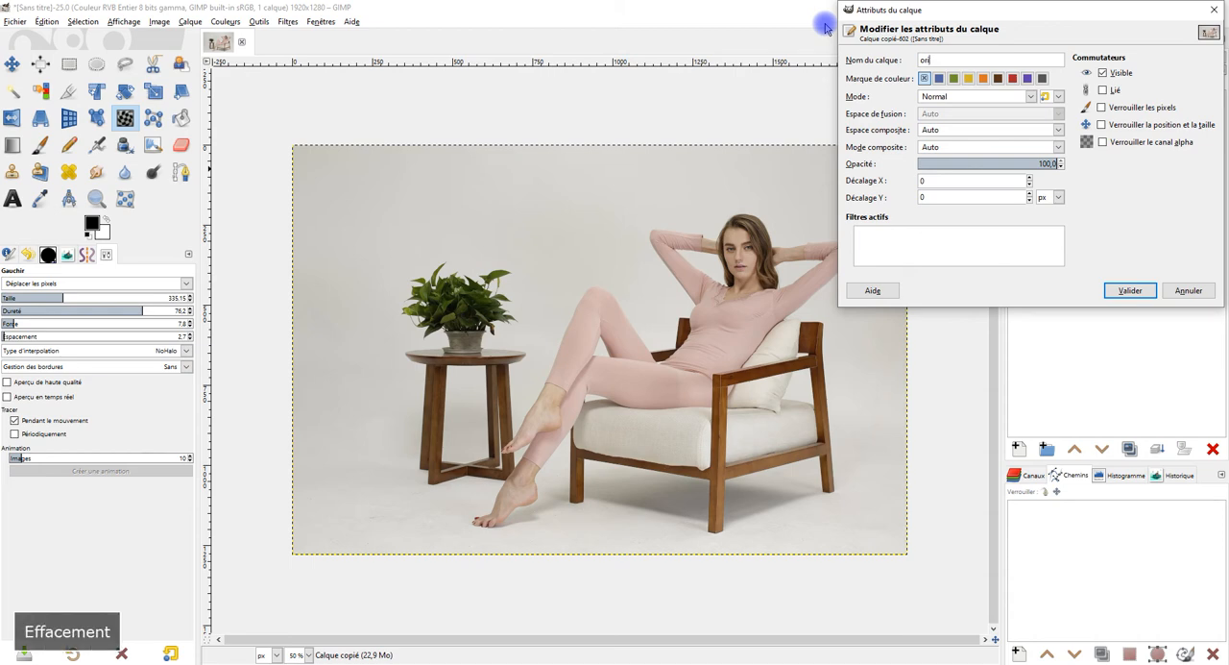
{"action": "type", "text": "ginal"}
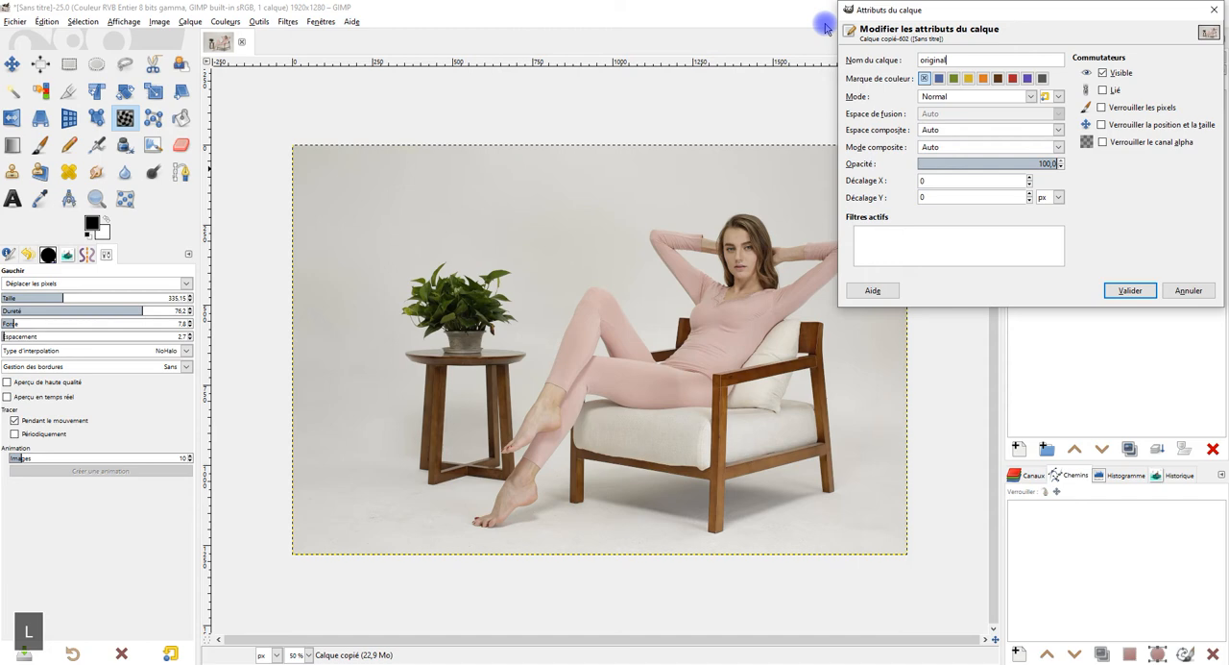
{"action": "left_click", "coordinate": [1133, 290]}
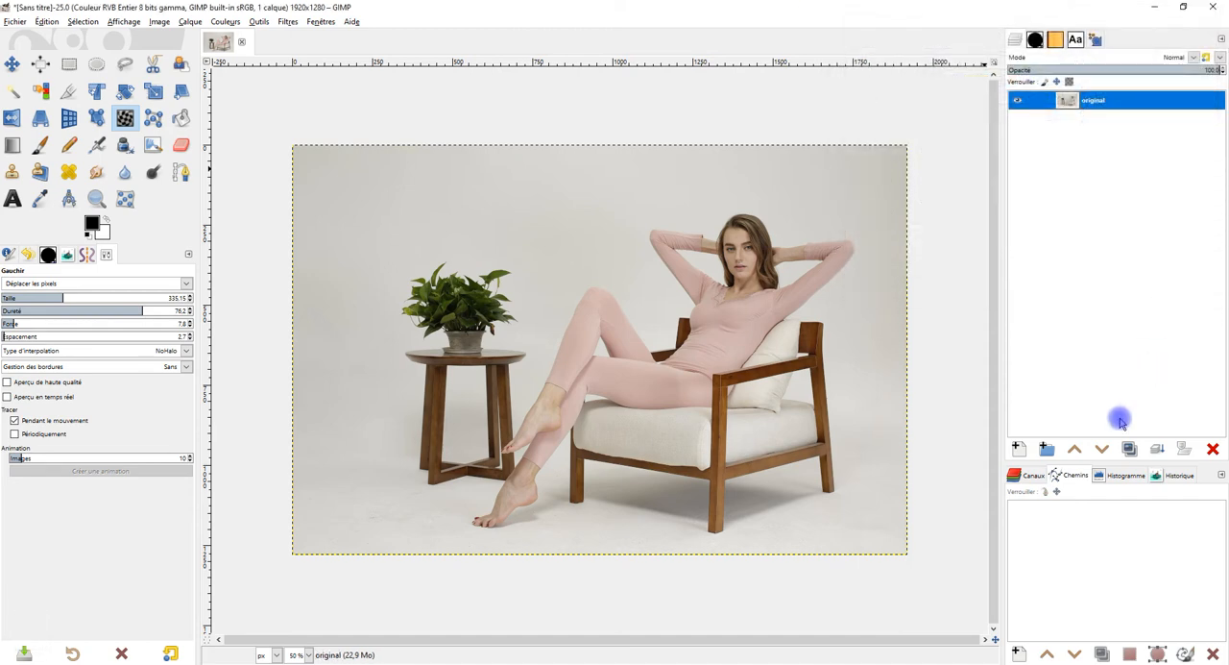
Step: Duplicate the original layer and add an alpha channel to the copy
{"action": "left_click", "coordinate": [1129, 449]}
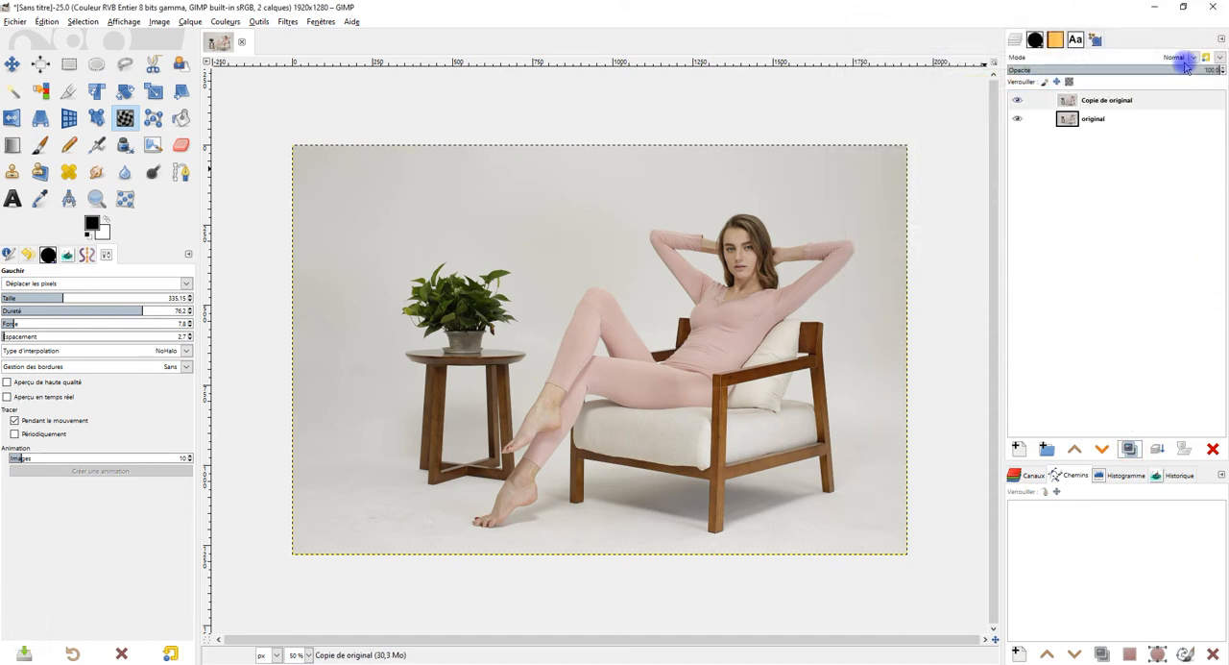
{"action": "right_click", "coordinate": [1107, 104]}
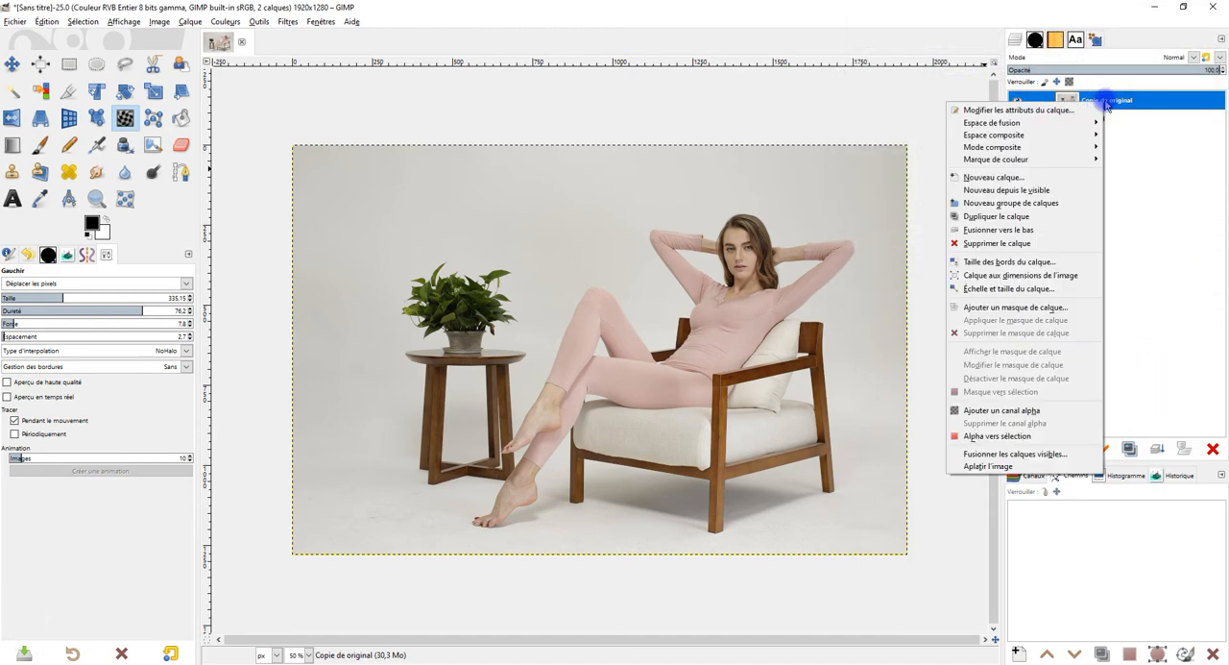
{"action": "left_click", "coordinate": [1039, 411]}
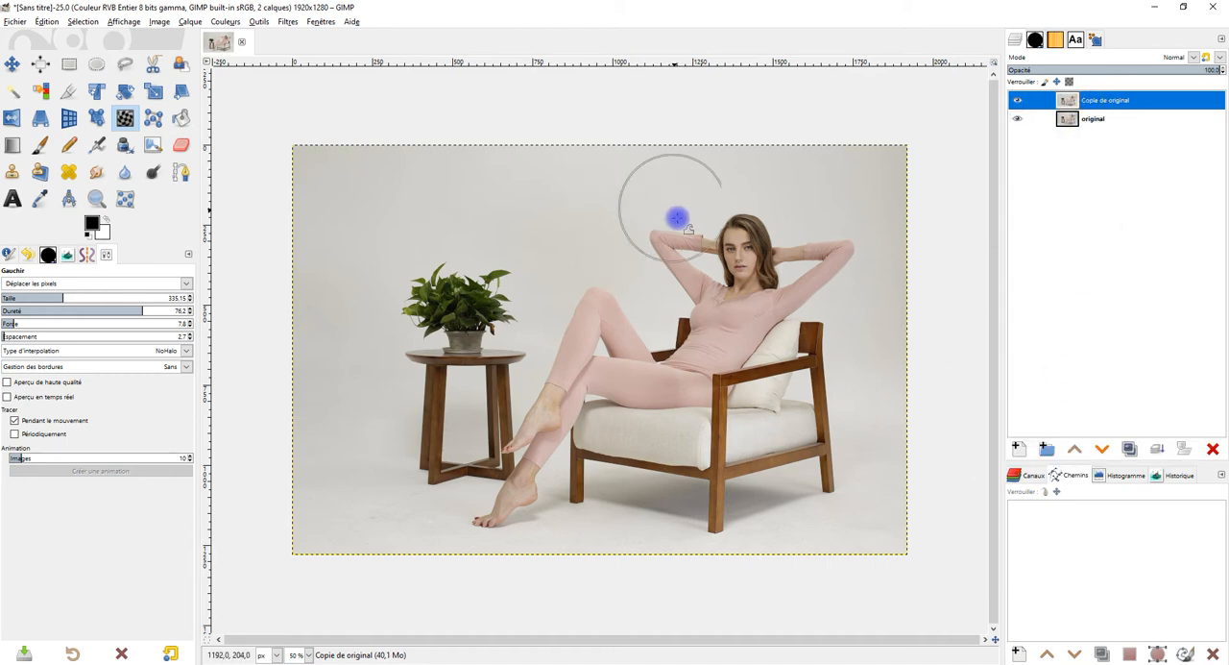
Step: Rename the duplicated layer as modifié
{"action": "double_click", "coordinate": [1106, 102]}
{"action": "type", "text": "modifié"}
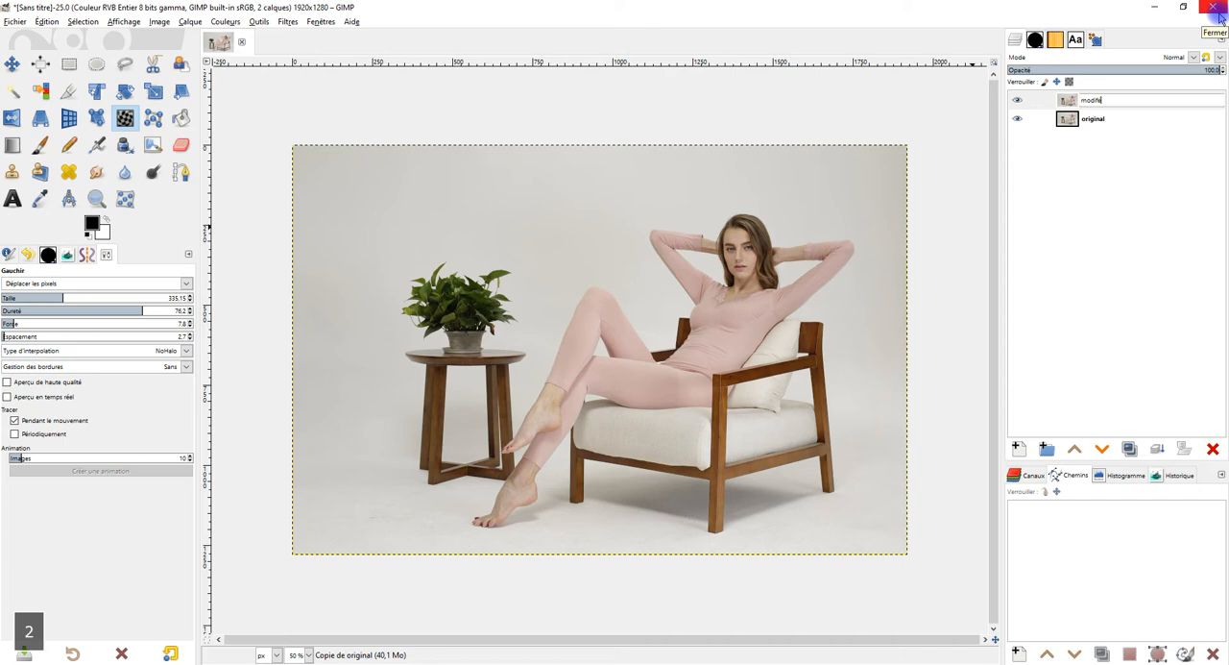
{"action": "key", "text": "Return"}
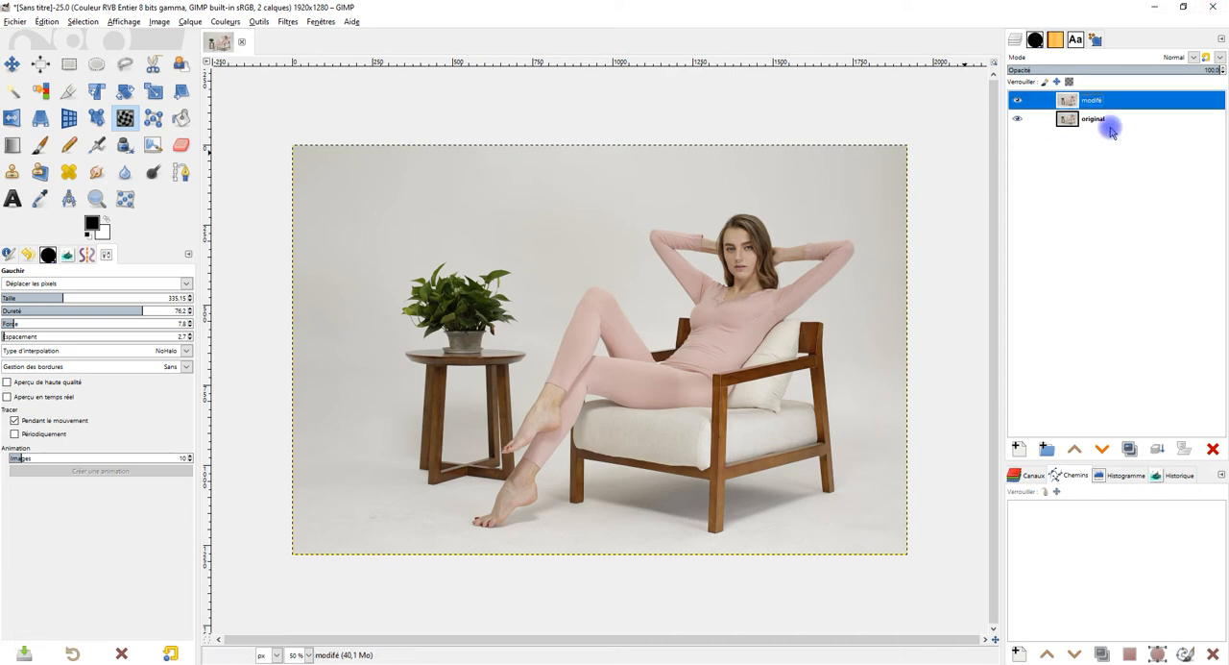
Step: Start a path at the pillow's upper tip, following its edge against the woman's back, then along the armrest to its front corner
{"action": "scroll", "coordinate": [806, 415], "scroll_direction": "up", "scroll_amount": 2}
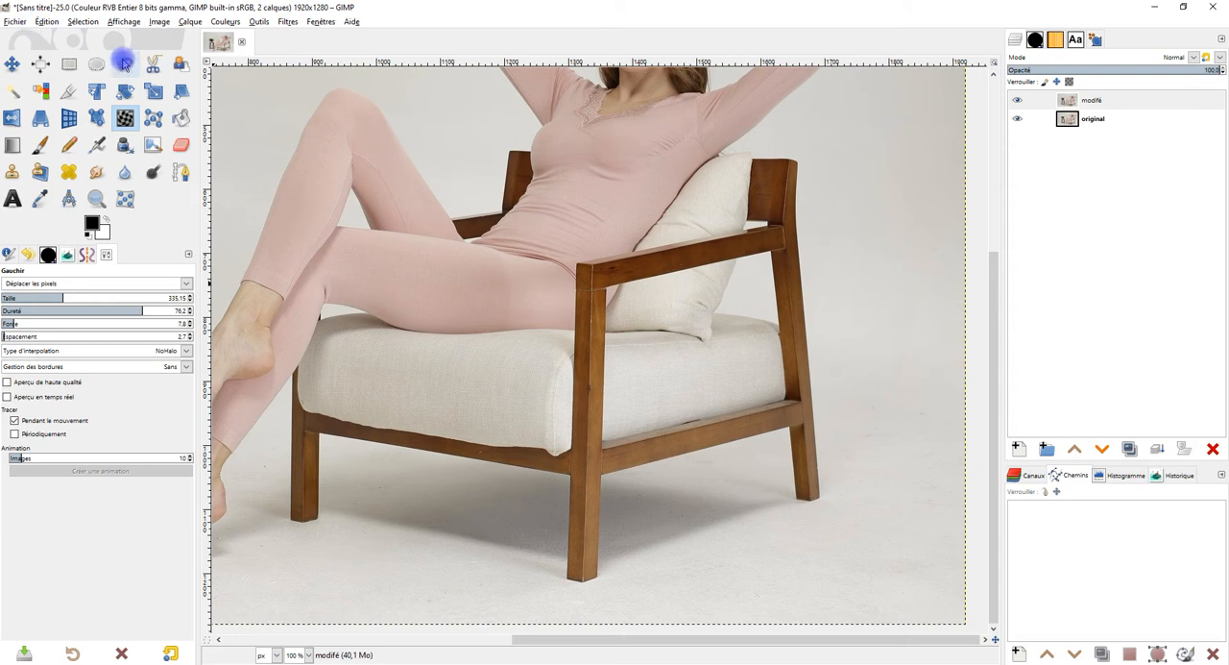
{"action": "left_click", "coordinate": [180, 172]}
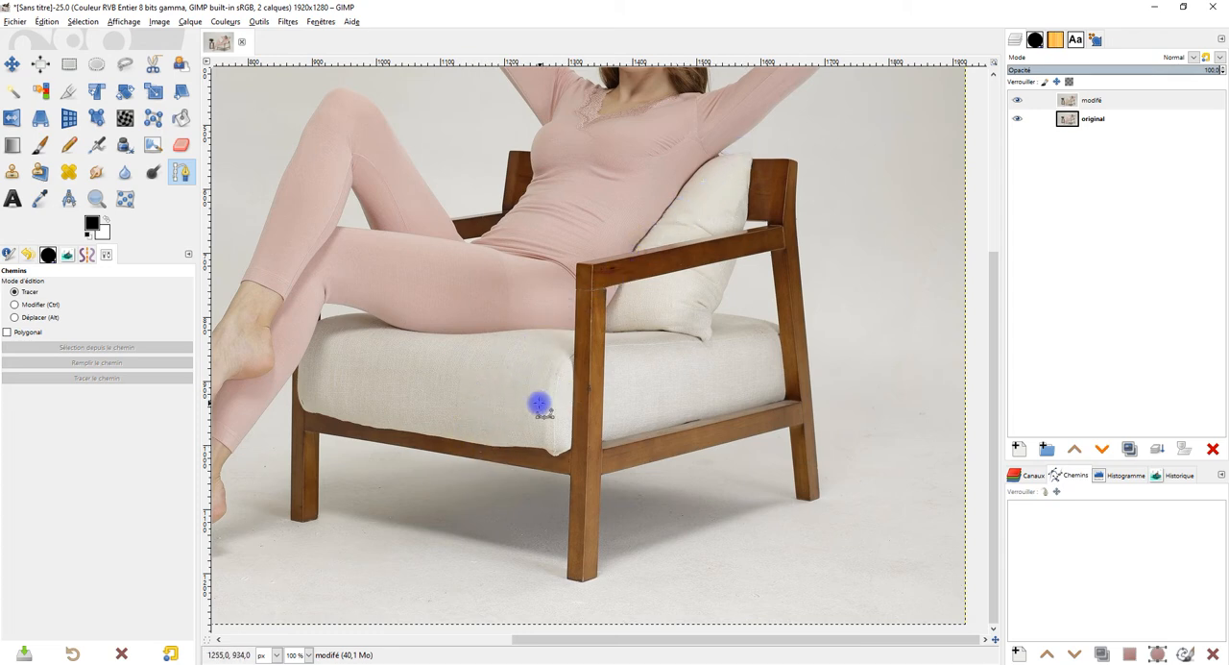
{"action": "scroll", "coordinate": [761, 212], "scroll_direction": "up", "scroll_amount": 1}
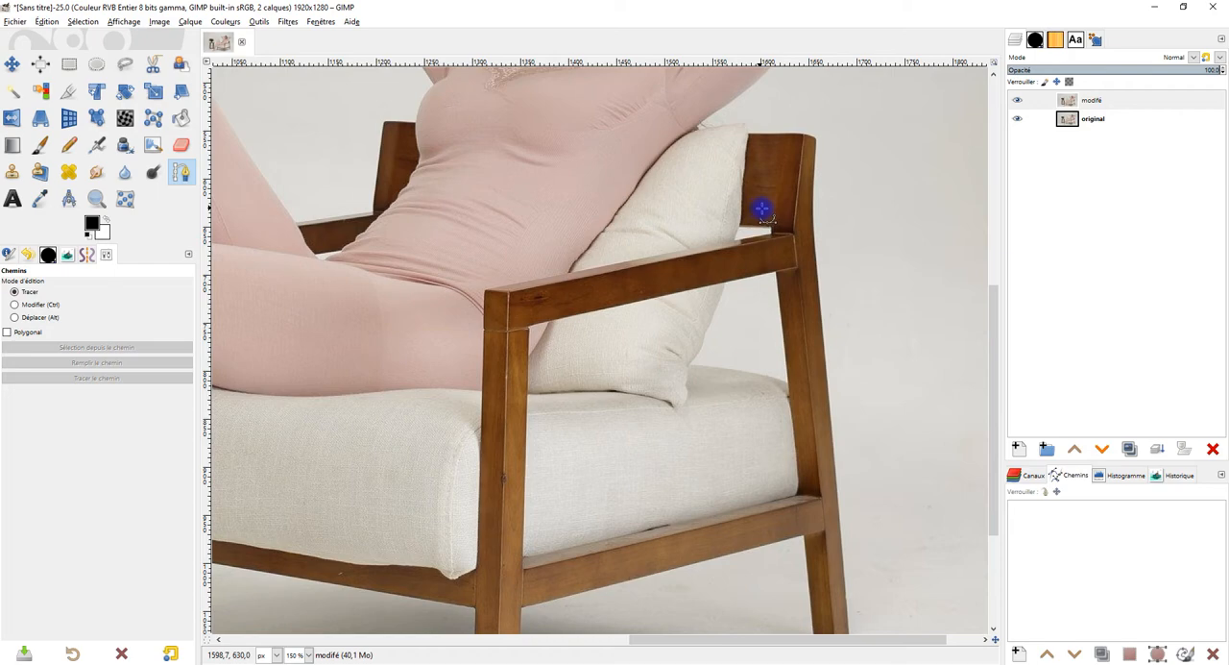
{"action": "scroll", "coordinate": [760, 209], "scroll_direction": "up", "scroll_amount": 2}
{"action": "left_click_drag", "start_coordinate": [761, 211], "coordinate": [722, 249]}
{"action": "scroll", "coordinate": [670, 343], "scroll_direction": "up", "scroll_amount": 2}
{"action": "left_click_drag", "start_coordinate": [719, 343], "coordinate": [683, 252]}
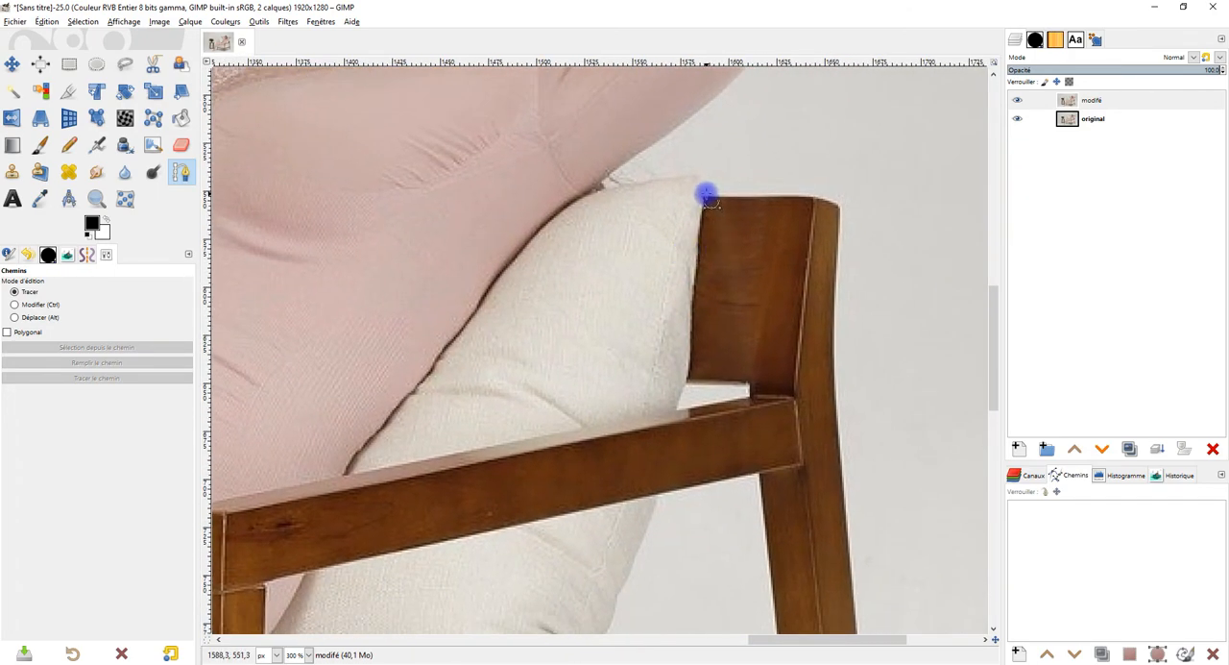
{"action": "scroll", "coordinate": [707, 196], "scroll_direction": "down", "scroll_amount": 3}
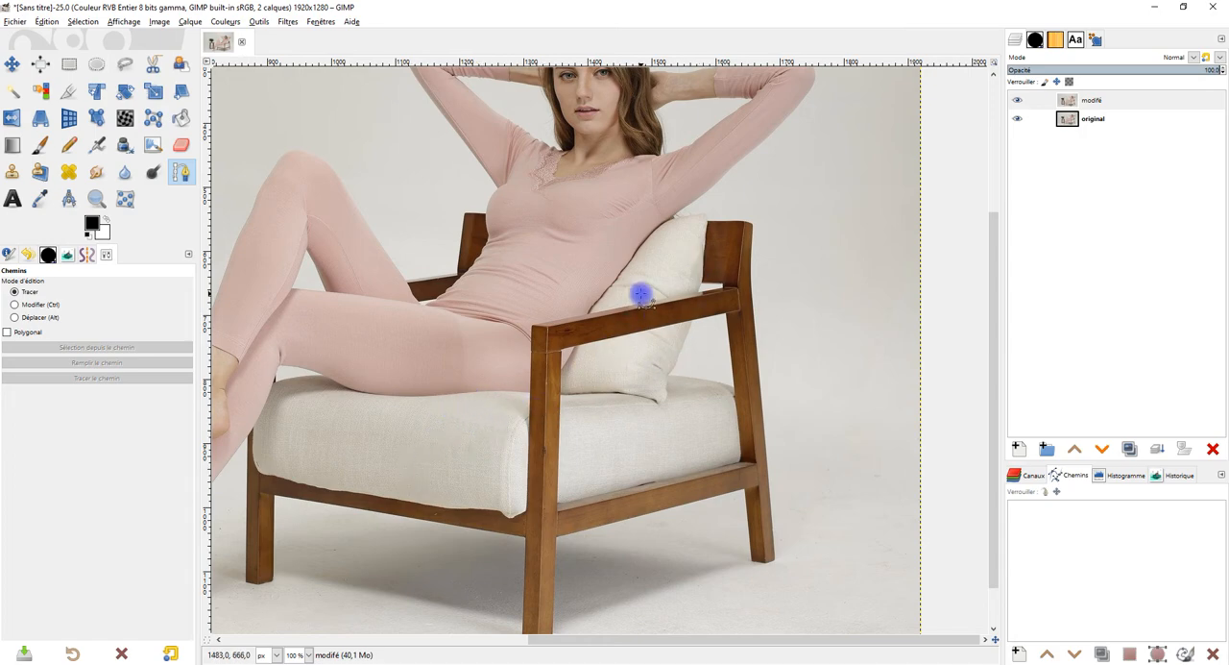
{"action": "scroll", "coordinate": [698, 255], "scroll_direction": "up", "scroll_amount": 3}
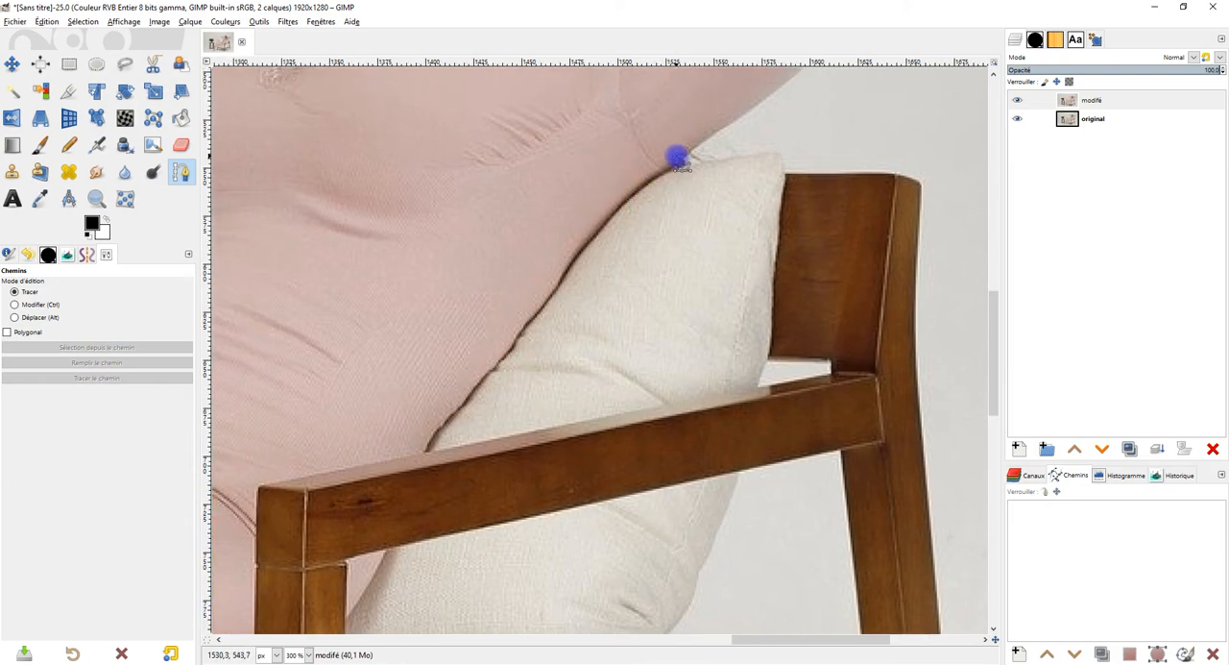
{"action": "left_click", "coordinate": [681, 161]}
{"action": "left_click_drag", "start_coordinate": [596, 274], "coordinate": [675, 245]}
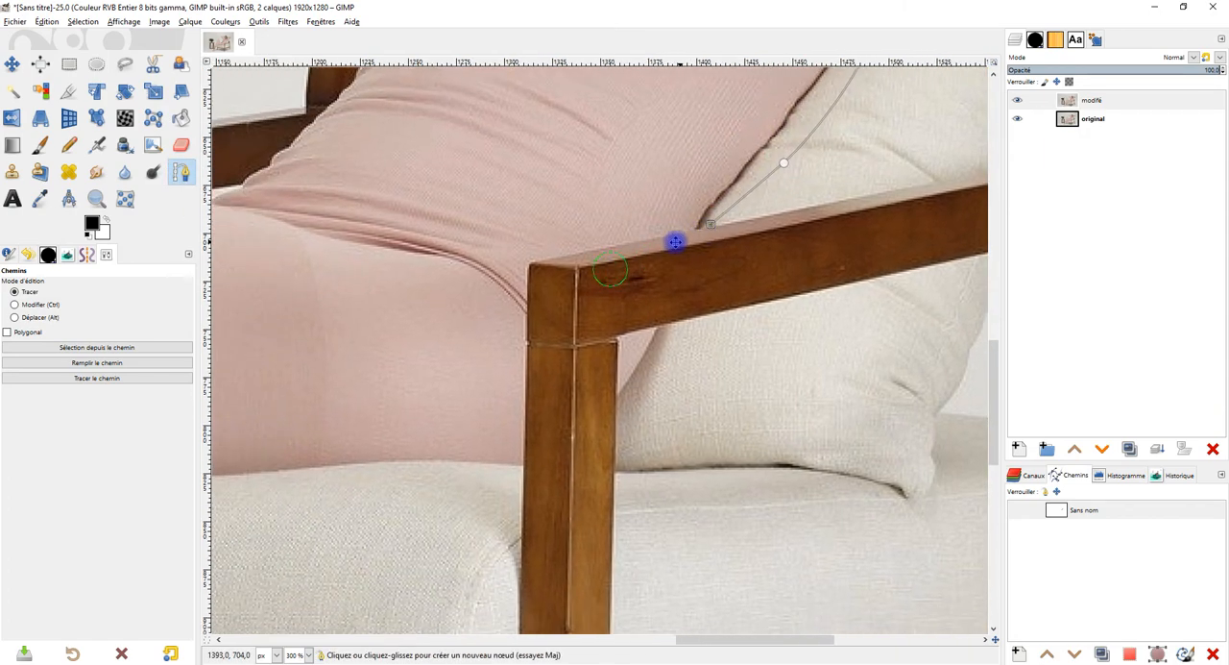
{"action": "left_click", "coordinate": [532, 263]}
Step: Continue the path down the front post, along the seat cushion's top edge, and curve it across the cushion to the front rail's underside
{"action": "scroll", "coordinate": [562, 293], "scroll_direction": "down", "scroll_amount": 2}
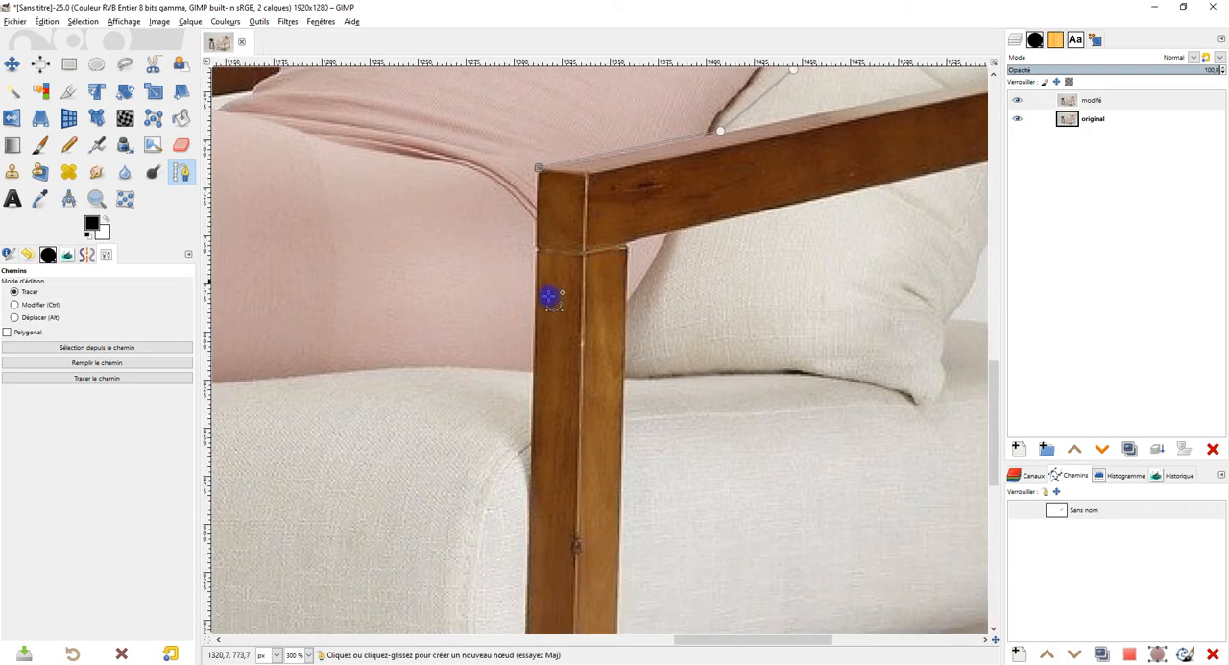
{"action": "left_click", "coordinate": [533, 369]}
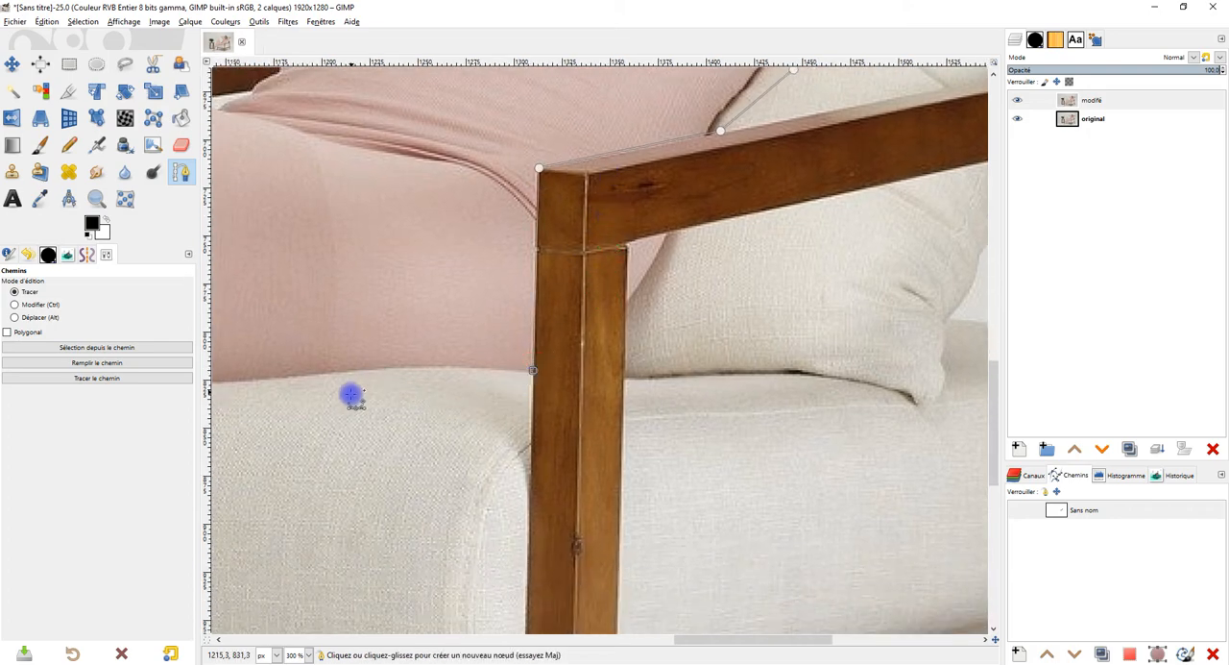
{"action": "left_click_drag", "start_coordinate": [567, 410], "coordinate": [905, 247]}
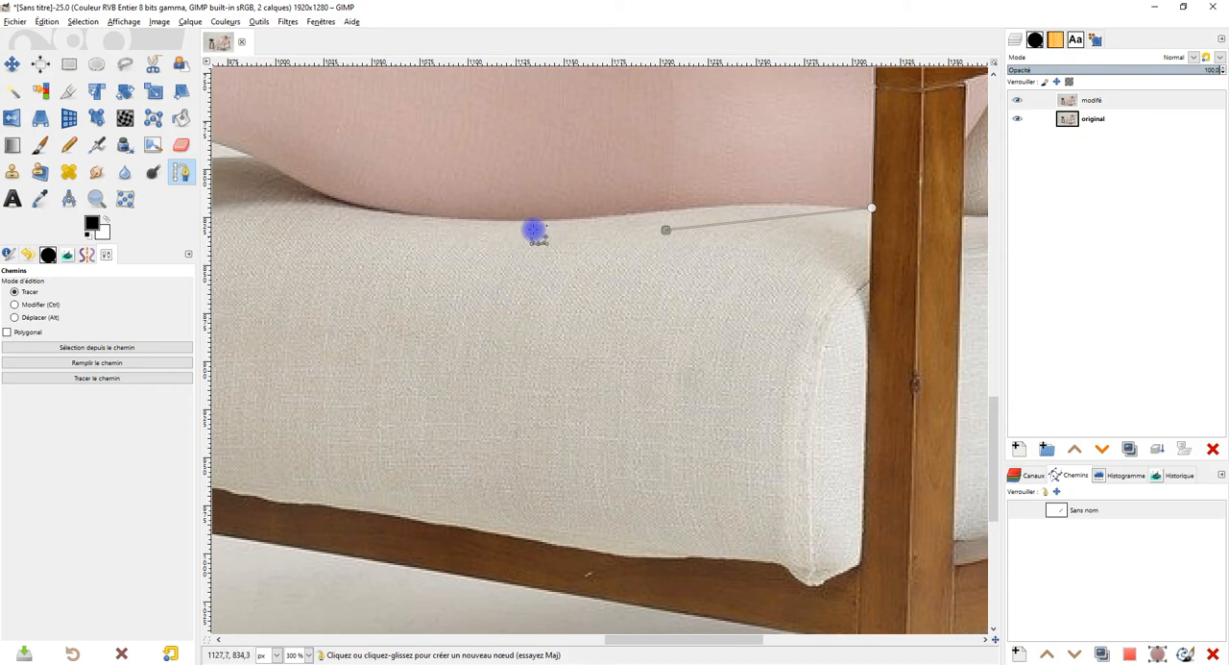
{"action": "mouse_move", "coordinate": [666, 229]}
{"action": "left_mouse_down"}
{"action": "mouse_move", "coordinate": [670, 201]}
{"action": "mouse_move", "coordinate": [660, 215]}
{"action": "left_mouse_up"}
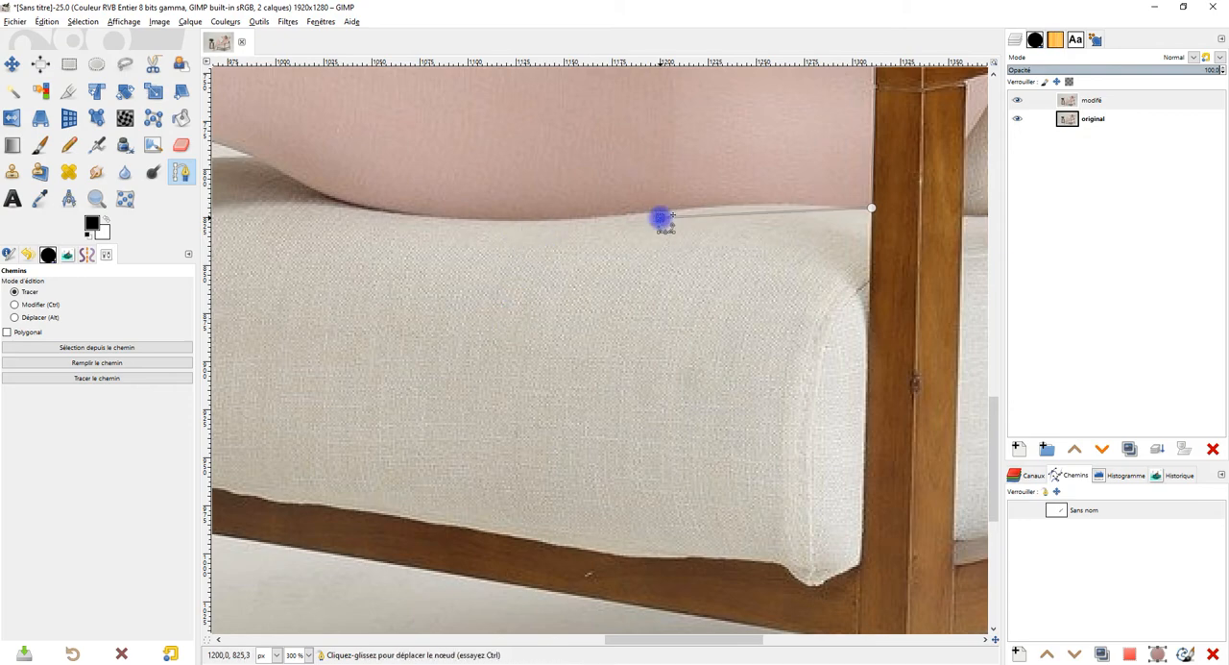
{"action": "left_click_drag", "start_coordinate": [423, 231], "coordinate": [390, 231]}
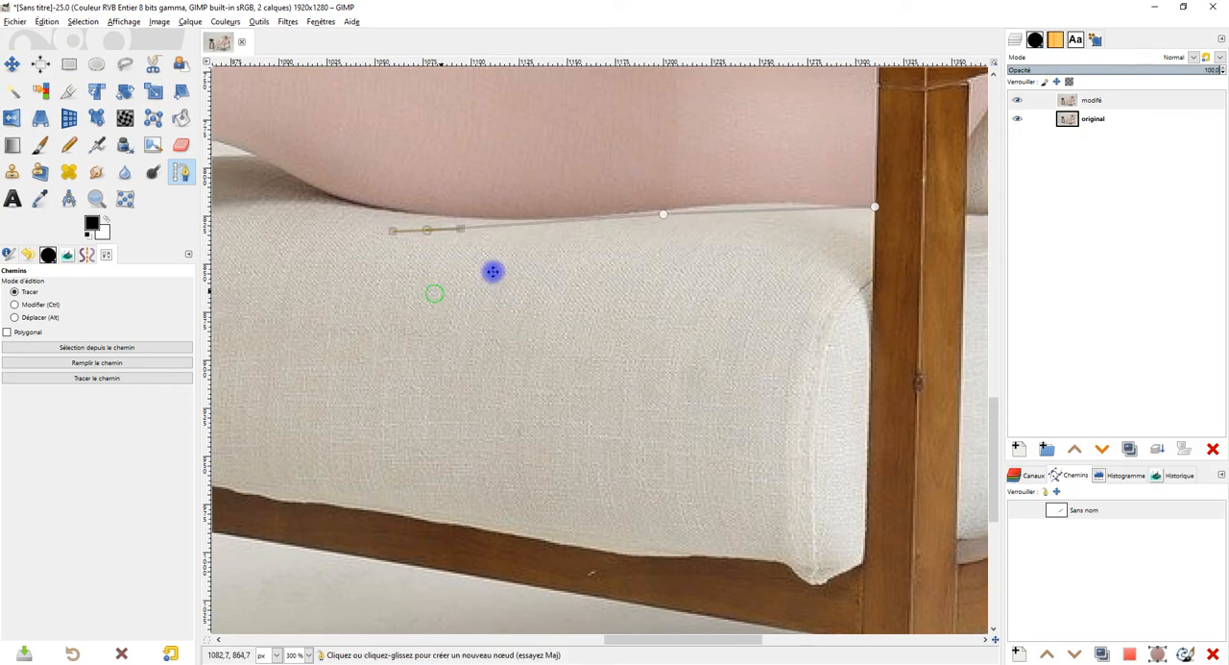
{"action": "left_click_drag", "start_coordinate": [447, 288], "coordinate": [640, 237]}
{"action": "left_click_drag", "start_coordinate": [451, 279], "coordinate": [436, 328]}
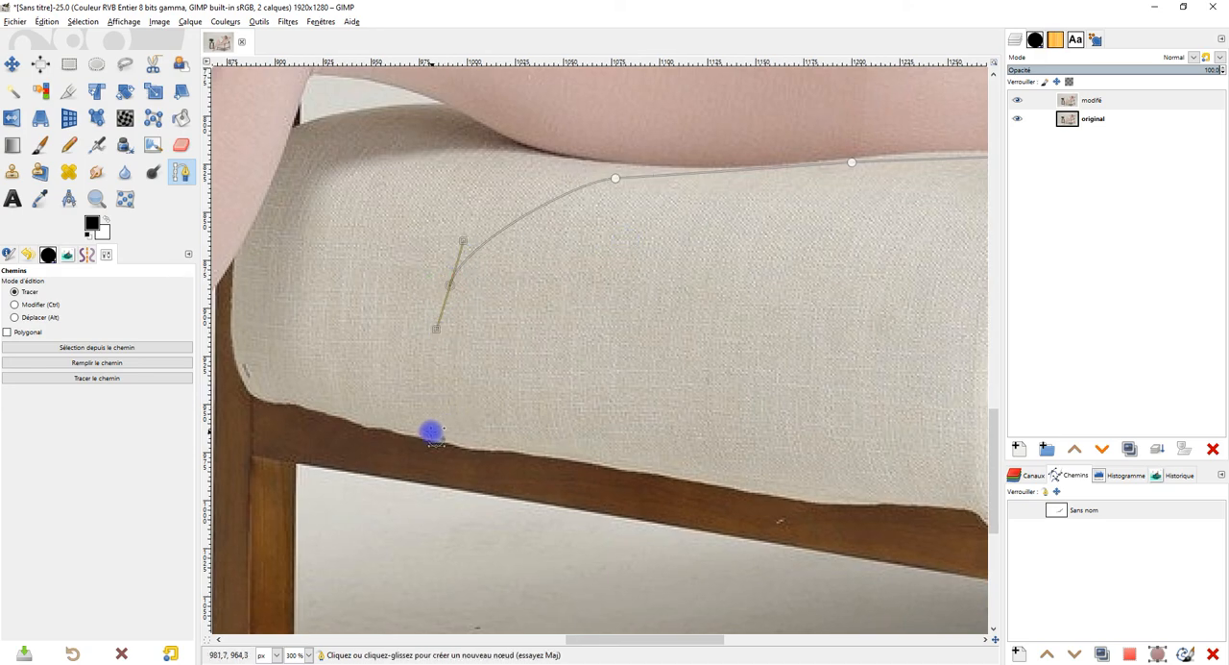
{"action": "left_click", "coordinate": [420, 488]}
Step: Extend the path along the front rail's underside, down the chair's front leg and around its foot
{"action": "left_click_drag", "start_coordinate": [604, 433], "coordinate": [552, 258]}
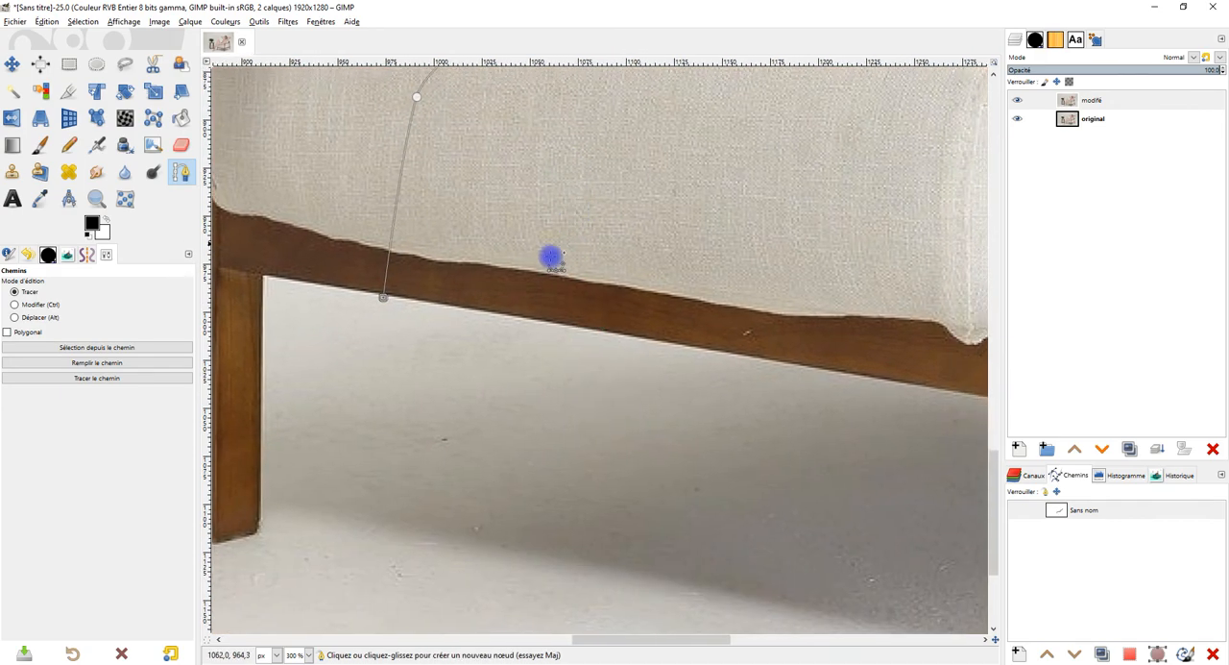
{"action": "left_click_drag", "start_coordinate": [804, 359], "coordinate": [650, 304]}
{"action": "left_click", "coordinate": [777, 330]}
{"action": "left_click_drag", "start_coordinate": [805, 377], "coordinate": [742, 167]}
{"action": "left_click", "coordinate": [708, 430]}
{"action": "left_click", "coordinate": [757, 443]}
{"action": "left_click", "coordinate": [807, 425]}
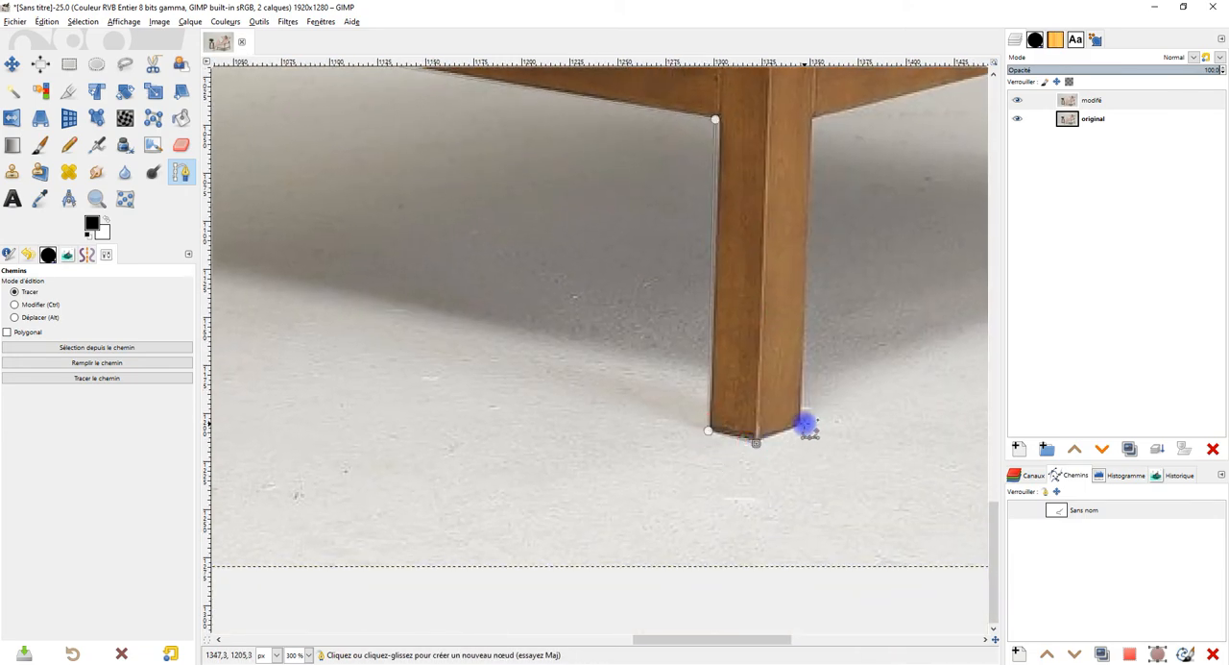
Step: Continue the path up the front leg, along the side rail's underside, down the rear leg's inner edge and around its foot
{"action": "left_click_drag", "start_coordinate": [891, 228], "coordinate": [548, 528]}
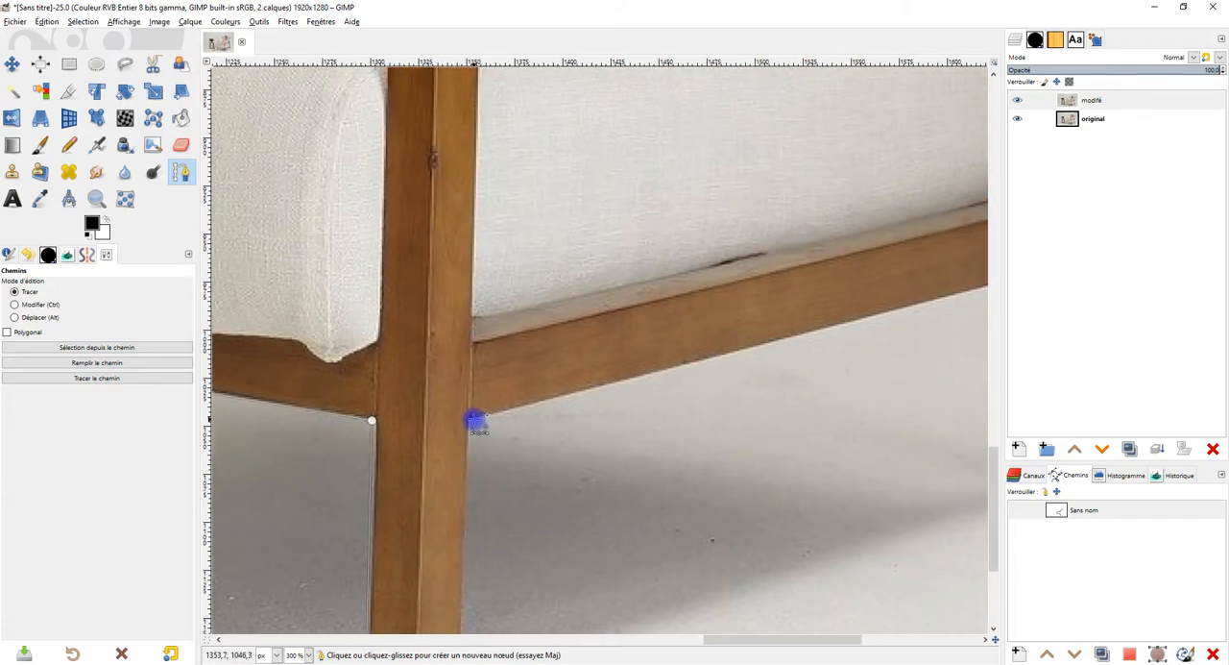
{"action": "left_click_drag", "start_coordinate": [757, 412], "coordinate": [160, 414]}
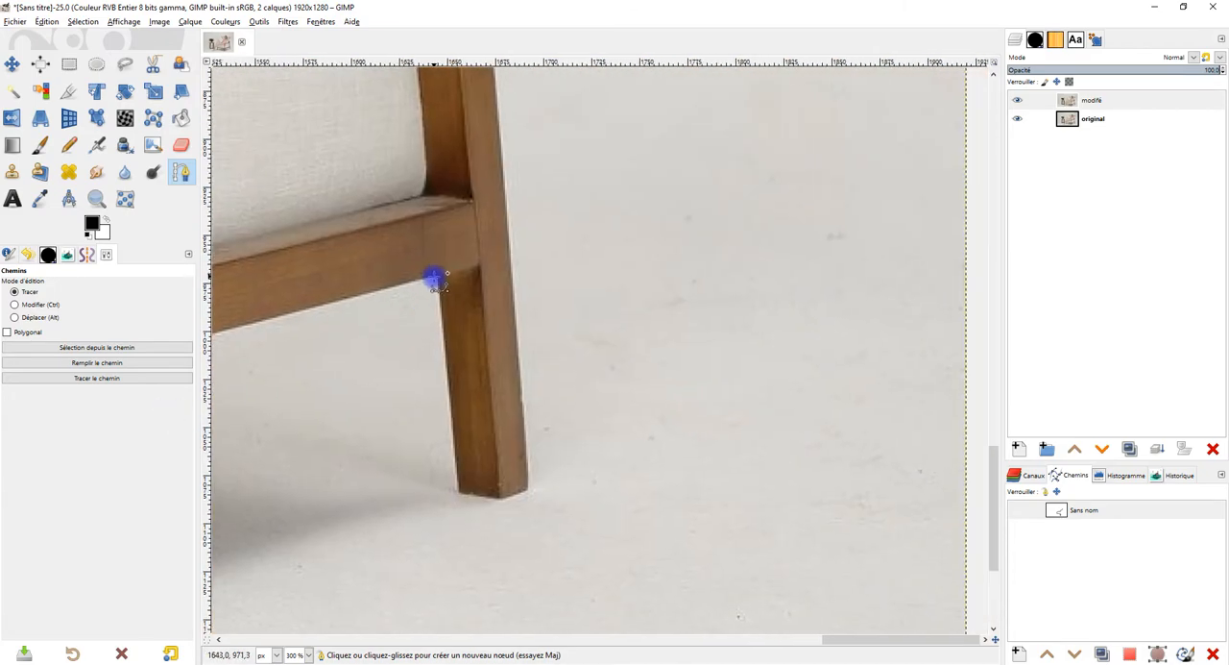
{"action": "left_click", "coordinate": [461, 454]}
{"action": "left_click", "coordinate": [459, 488]}
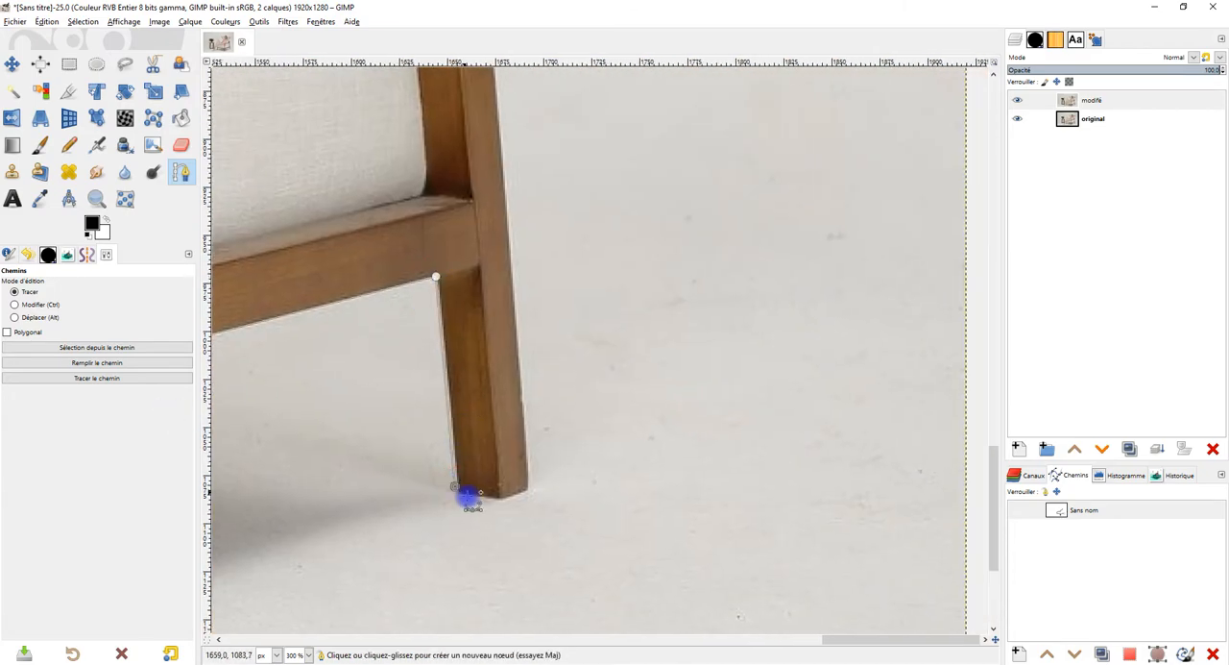
{"action": "left_click", "coordinate": [499, 502]}
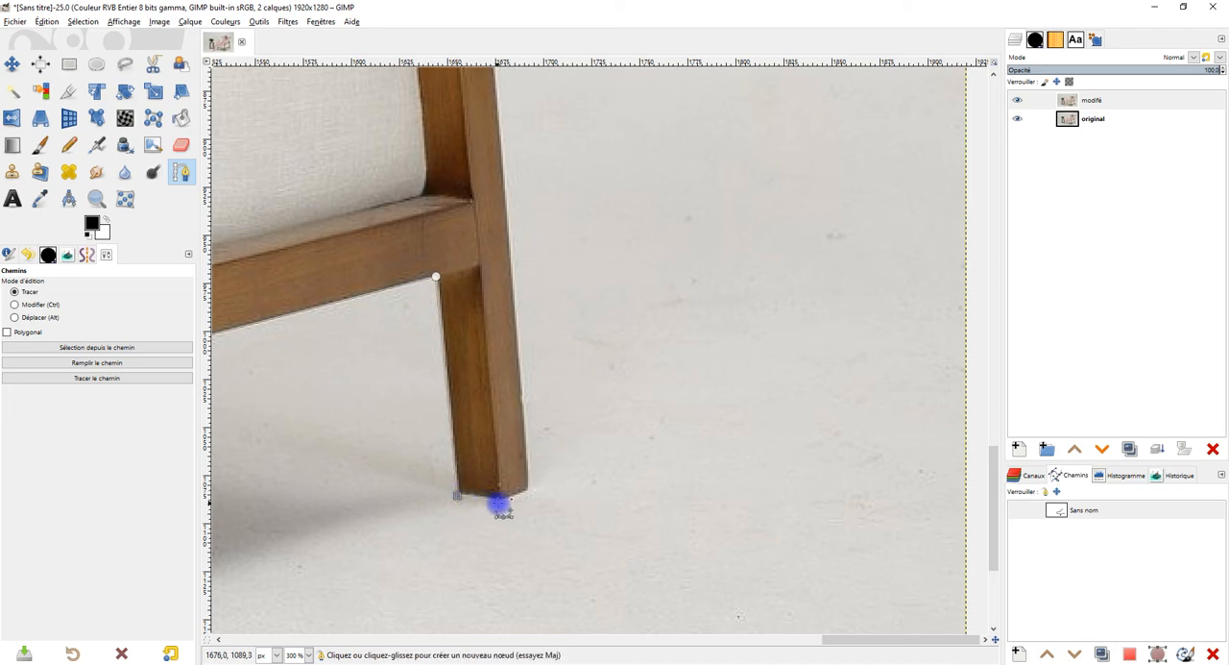
{"action": "left_click", "coordinate": [531, 493]}
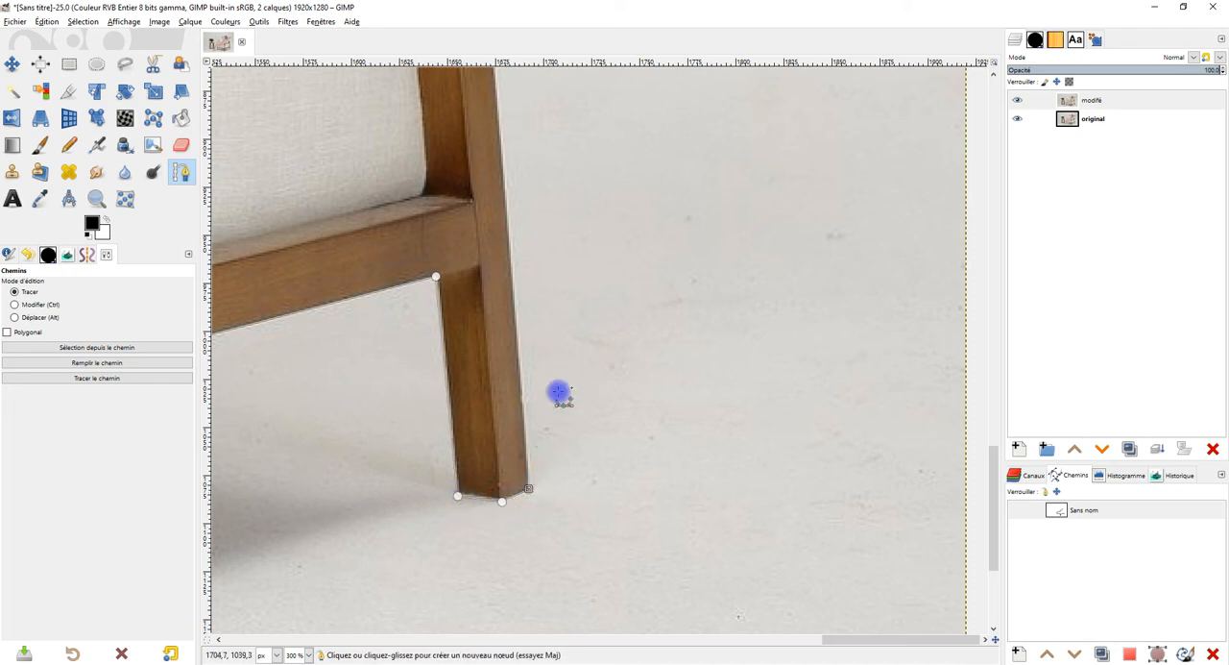
Step: Extend the path up the rear leg's outer edge to the bend in the post at armrest height
{"action": "scroll", "coordinate": [606, 456], "scroll_direction": "up", "scroll_amount": 5}
{"action": "left_click", "coordinate": [482, 170]}
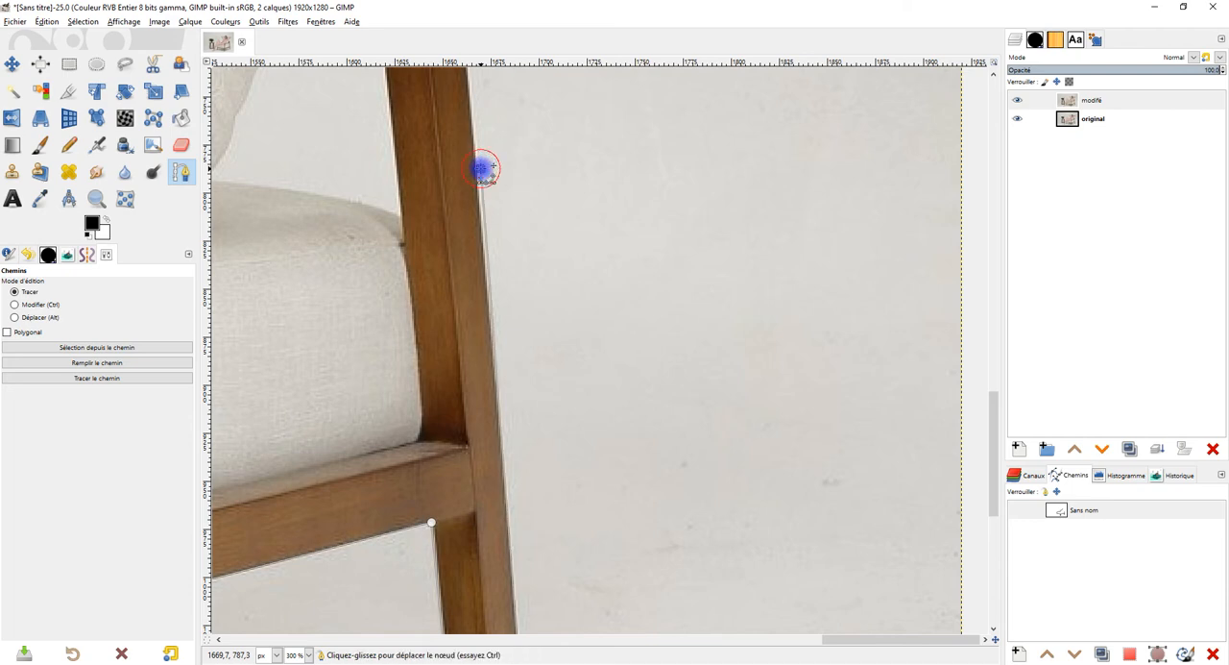
{"action": "scroll", "coordinate": [659, 532], "scroll_direction": "up", "scroll_amount": 10}
{"action": "scroll", "coordinate": [658, 532], "scroll_direction": "left", "scroll_amount": 3}
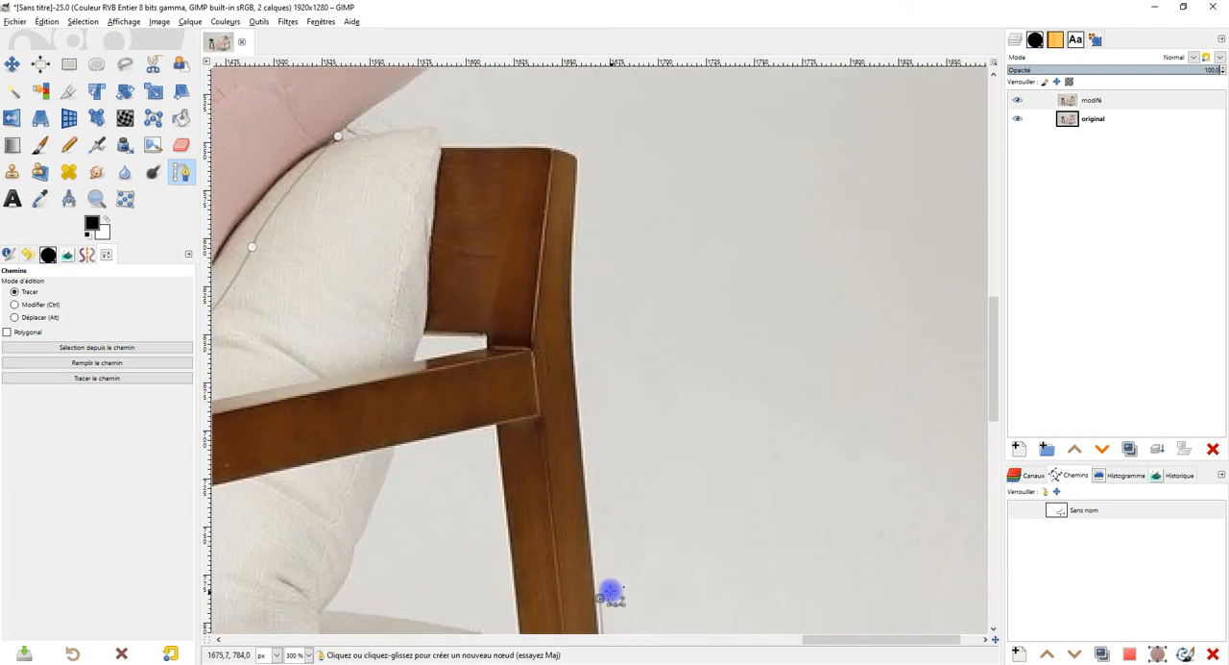
{"action": "left_click_drag", "start_coordinate": [601, 596], "coordinate": [577, 369]}
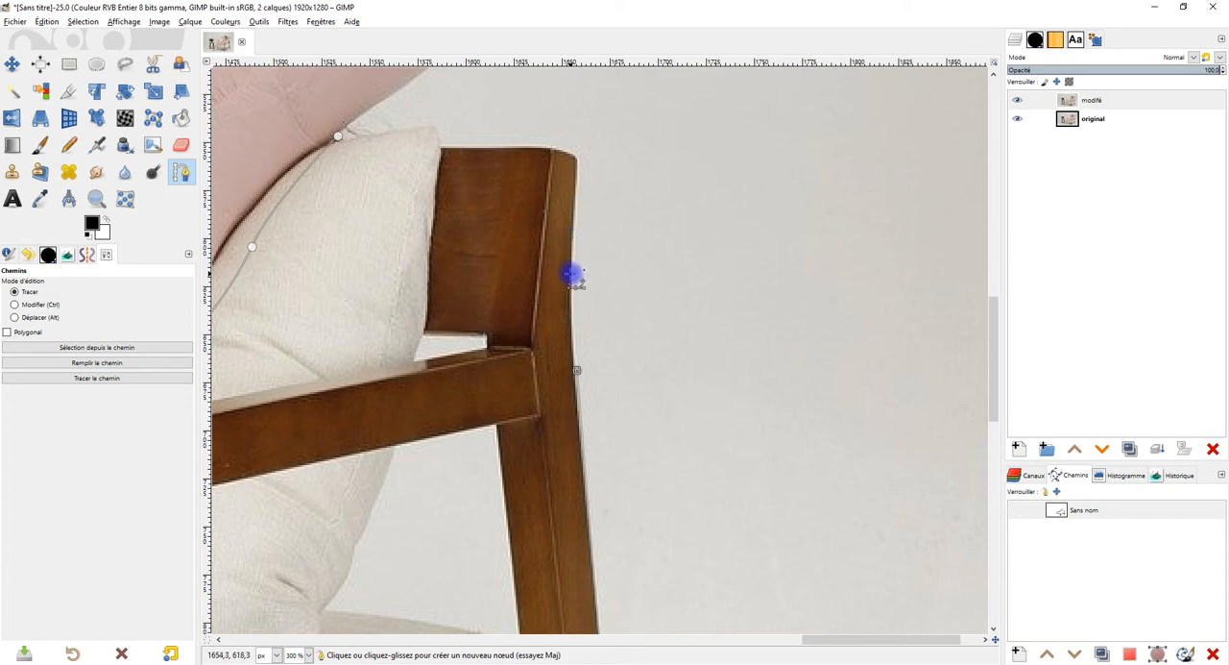
Step: Curve the path along the backrest post's outer edge to its top corner, undoing the first attempts at the corner node
{"action": "left_click_drag", "start_coordinate": [580, 169], "coordinate": [585, 121]}
{"action": "left_click_drag", "start_coordinate": [572, 222], "coordinate": [563, 264]}
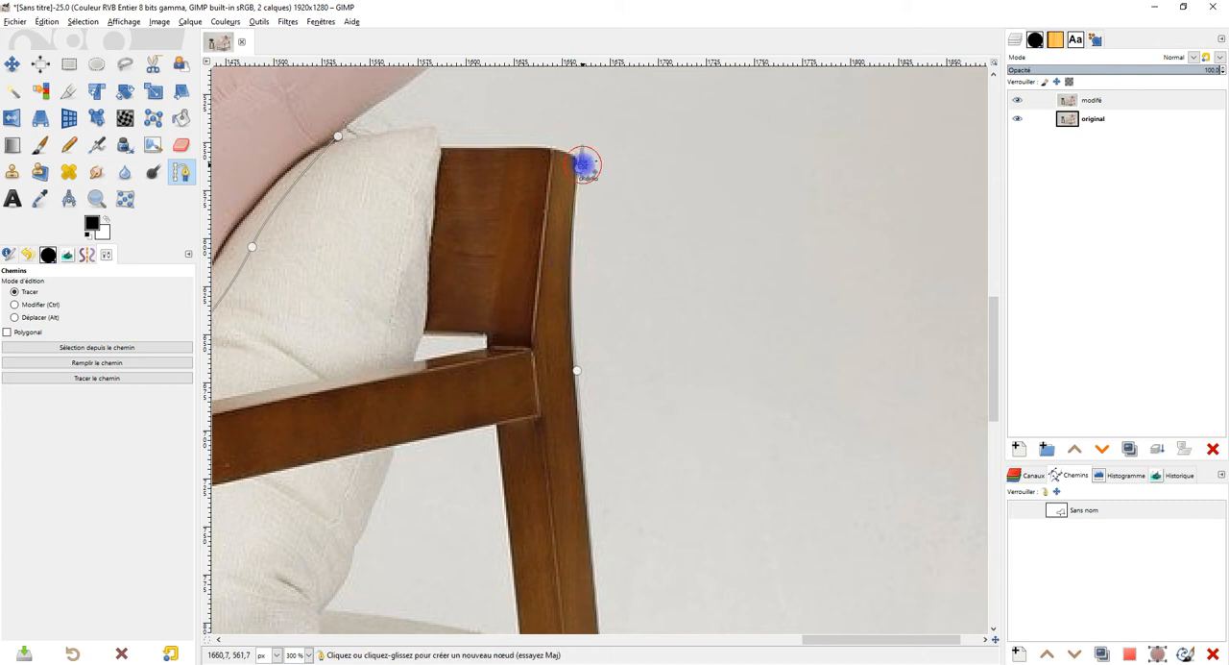
{"action": "key", "text": "ctrl"}
{"action": "key", "text": "ctrl+z"}
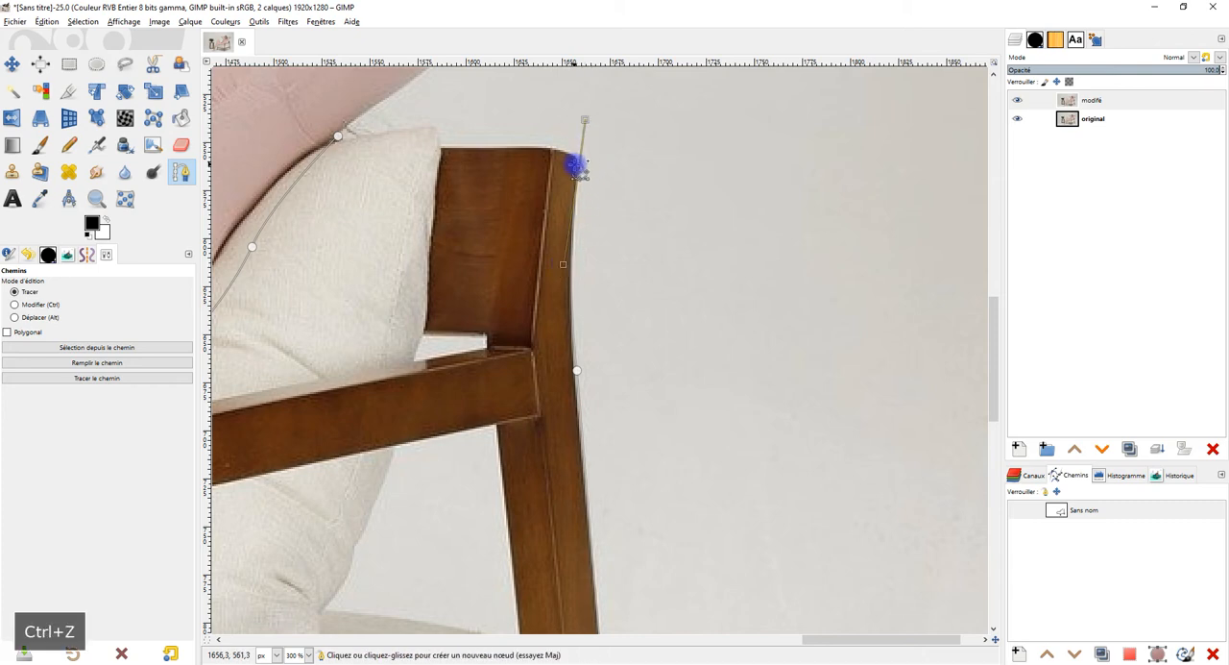
{"action": "key", "text": "ctrl+z"}
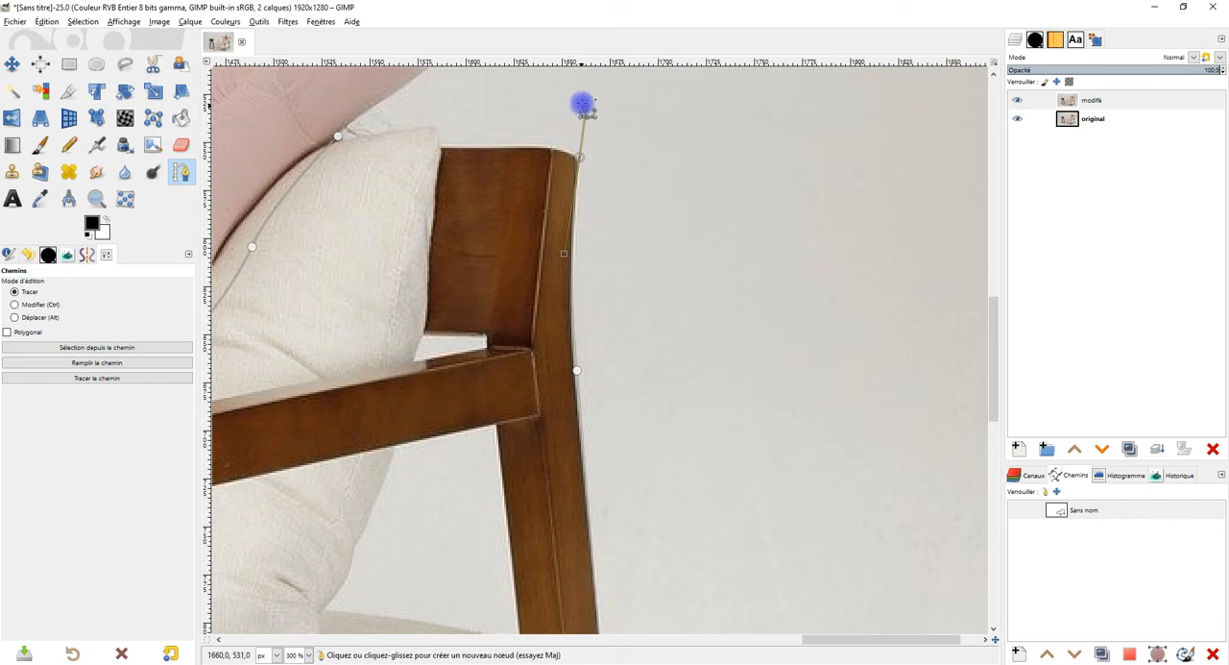
Step: Close the path along the backrest's top edge and the pillow's tip, and convert it into a selection
{"action": "left_click_drag", "start_coordinate": [582, 104], "coordinate": [552, 148]}
{"action": "left_click", "coordinate": [445, 142]}
{"action": "key", "text": "ctrl"}
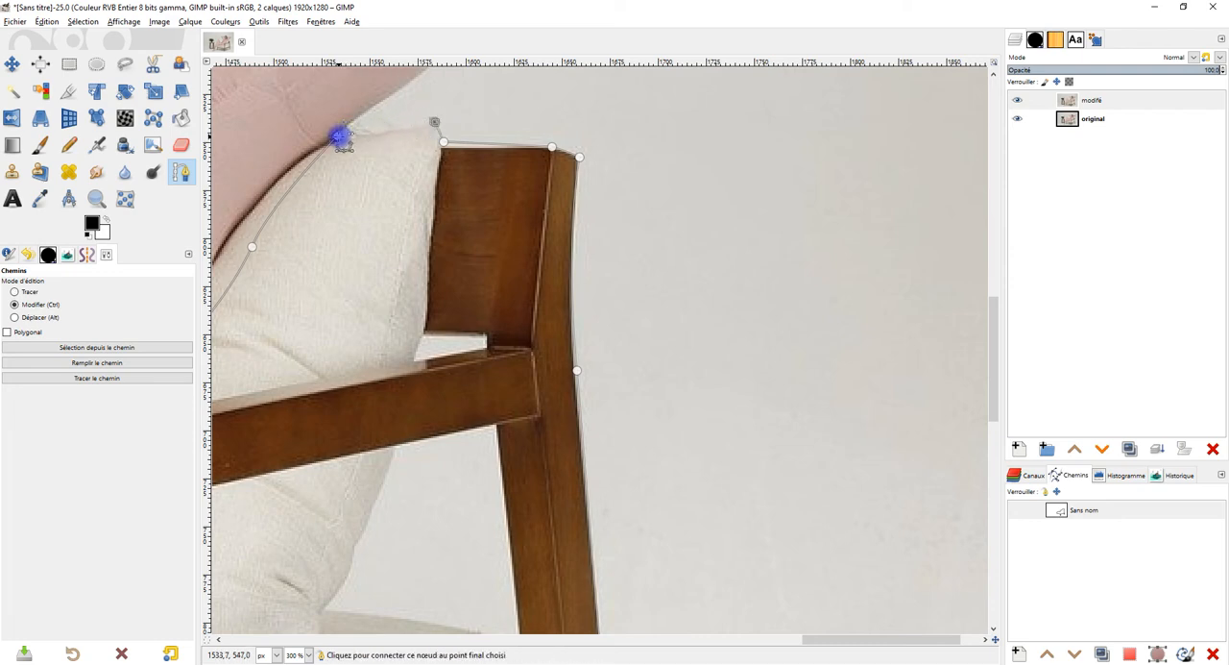
{"action": "left_click", "coordinate": [338, 136], "text": "ctrl"}
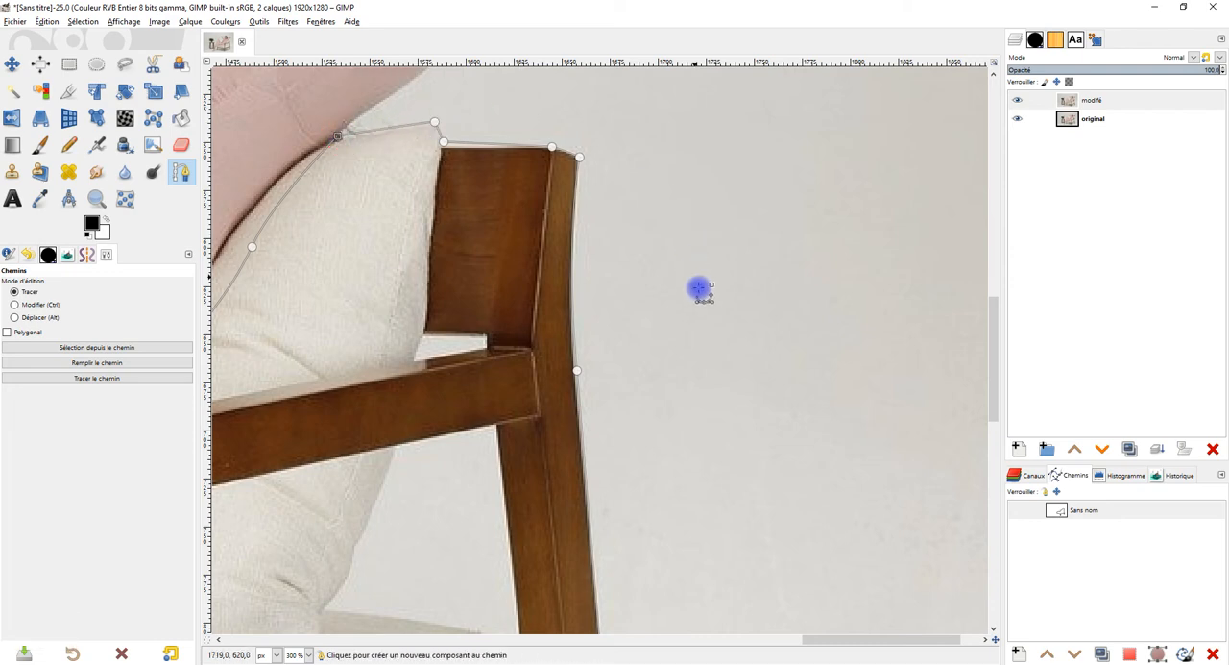
{"action": "key", "text": "Return"}
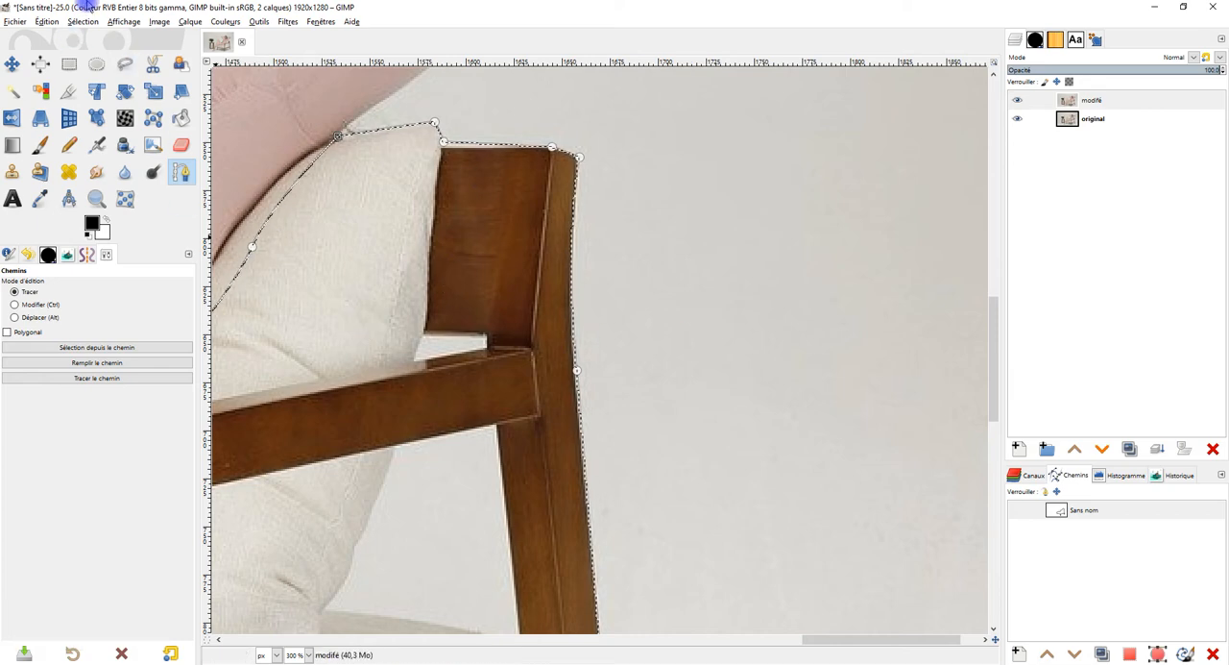
Step: Copy the selected part of the chair and paste it as a new layer
{"action": "left_click", "coordinate": [46, 21]}
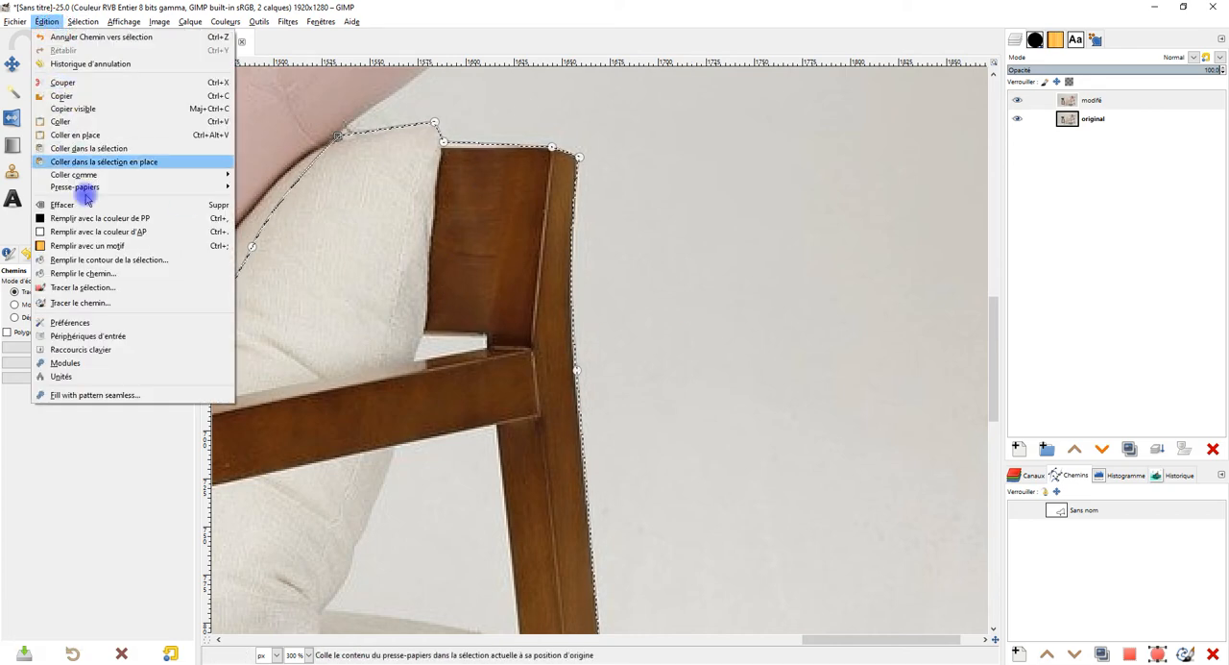
{"action": "left_click", "coordinate": [67, 97]}
{"action": "left_click", "coordinate": [45, 23]}
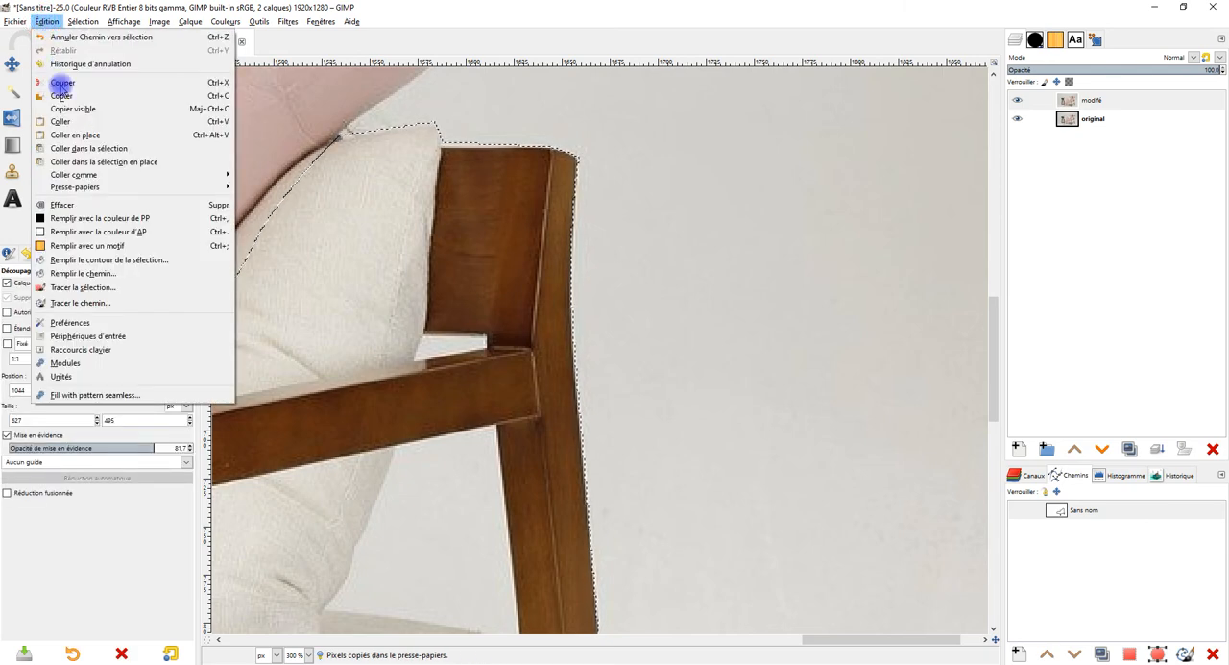
{"action": "left_click", "coordinate": [50, 118]}
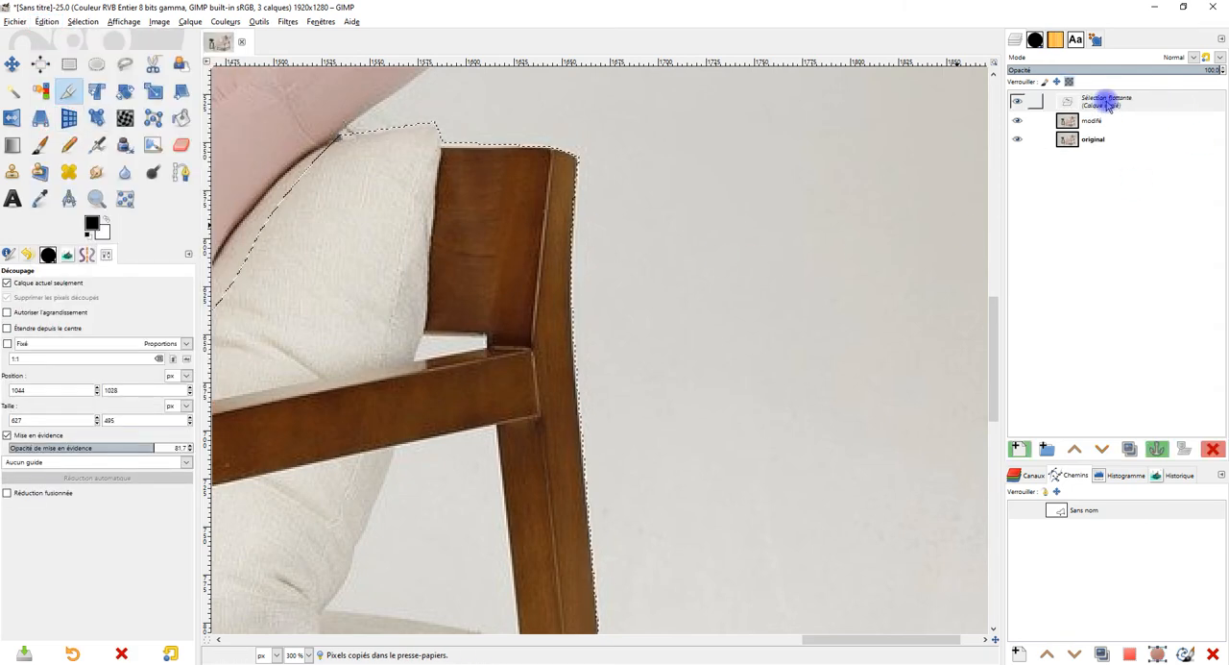
{"action": "left_click", "coordinate": [1019, 449]}
Step: Rename the pasted layer as côé gauche
{"action": "scroll", "coordinate": [571, 360], "scroll_direction": "down", "scroll_amount": 7}
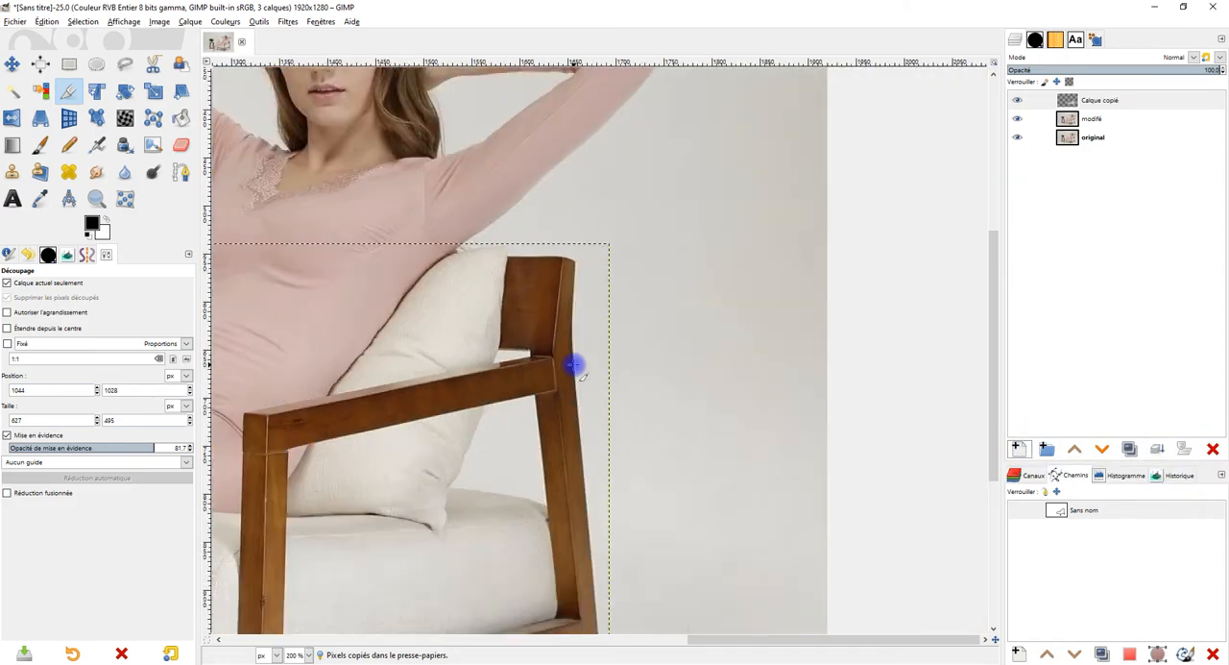
{"action": "scroll", "coordinate": [565, 428], "scroll_direction": "up", "scroll_amount": 3}
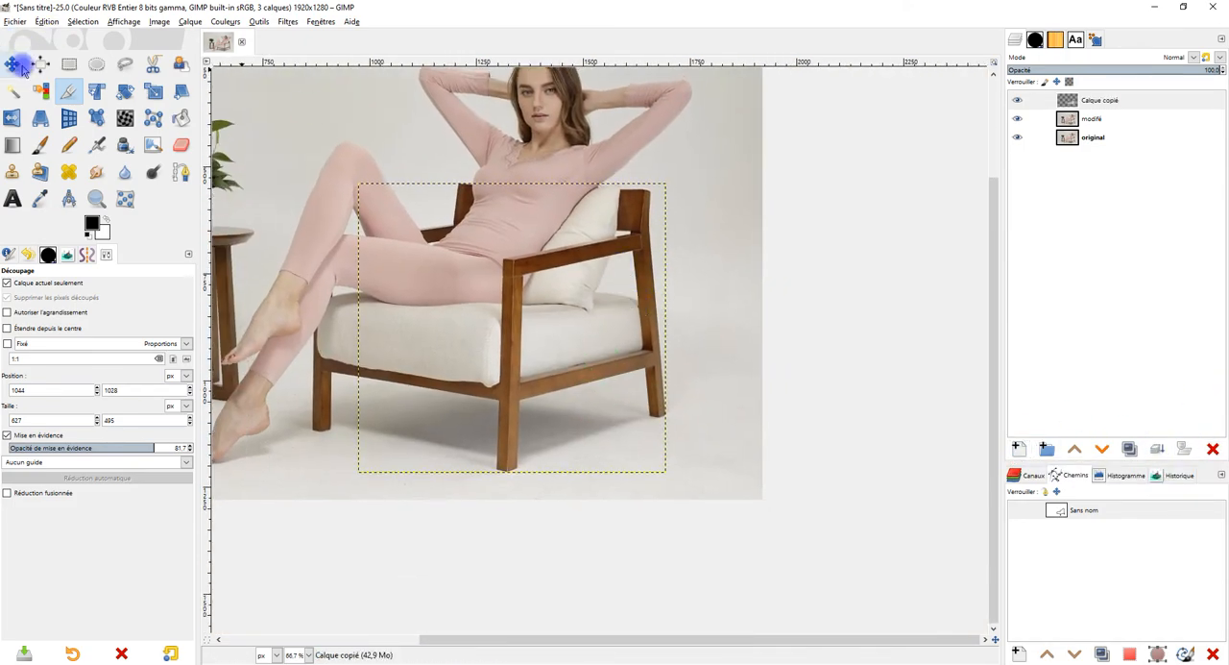
{"action": "double_click", "coordinate": [1100, 100]}
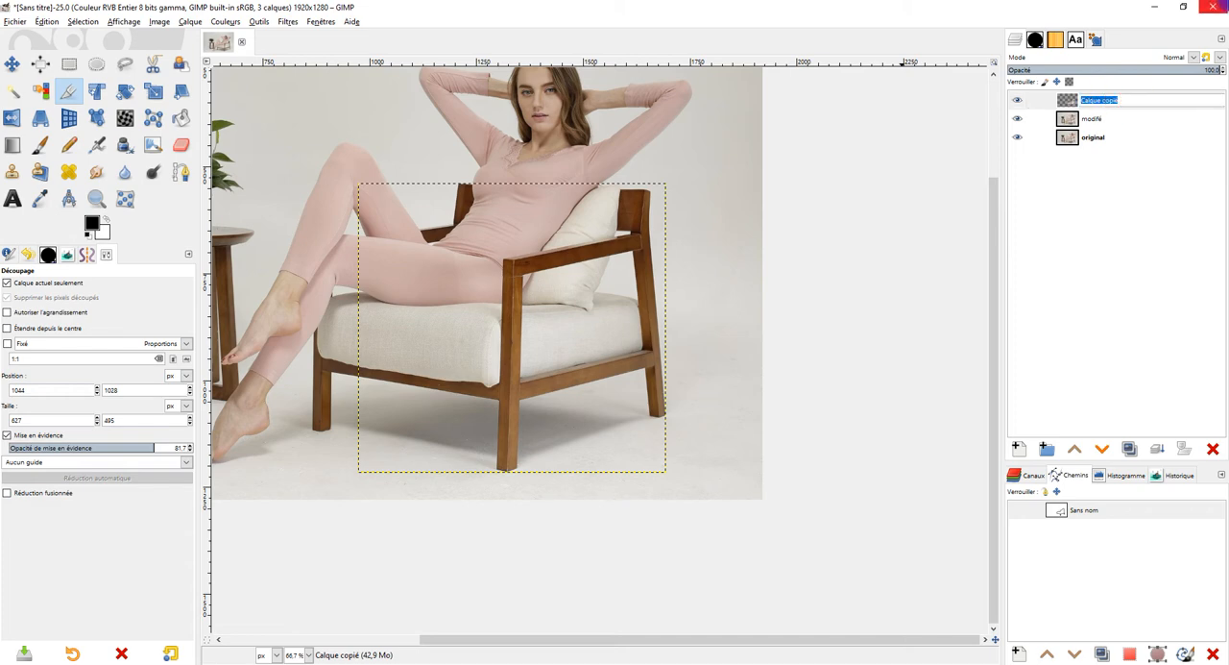
{"action": "type", "text": "c"}
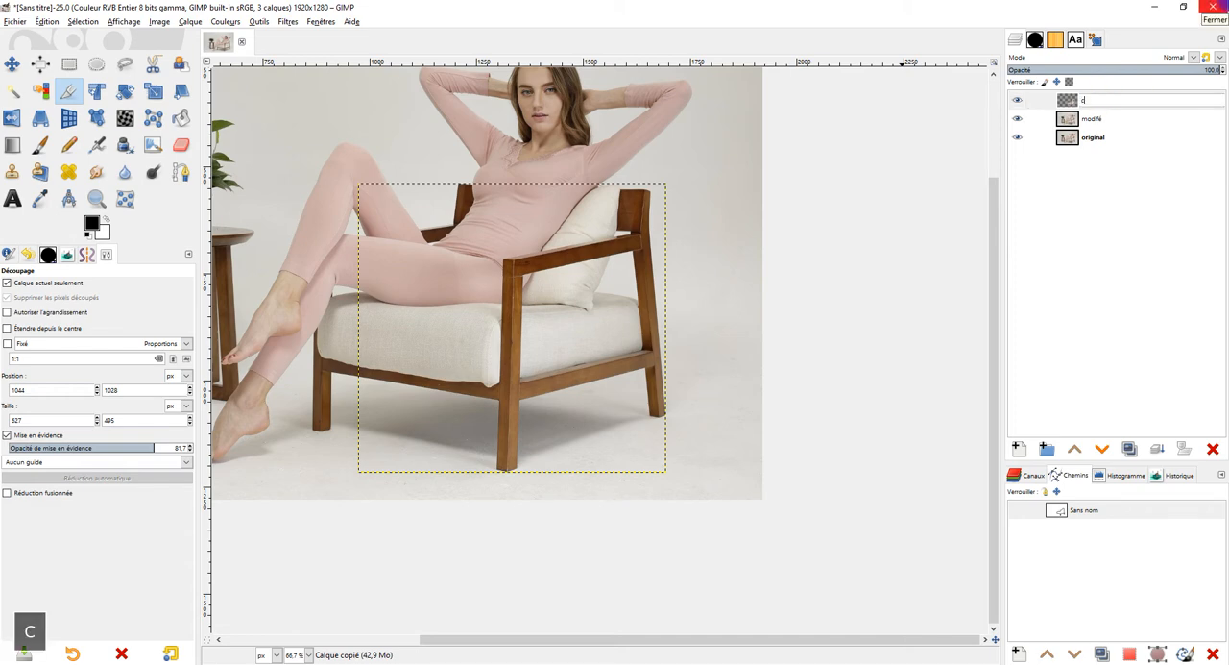
{"action": "type", "text": "ôé g"}
{"action": "key", "text": "Return"}
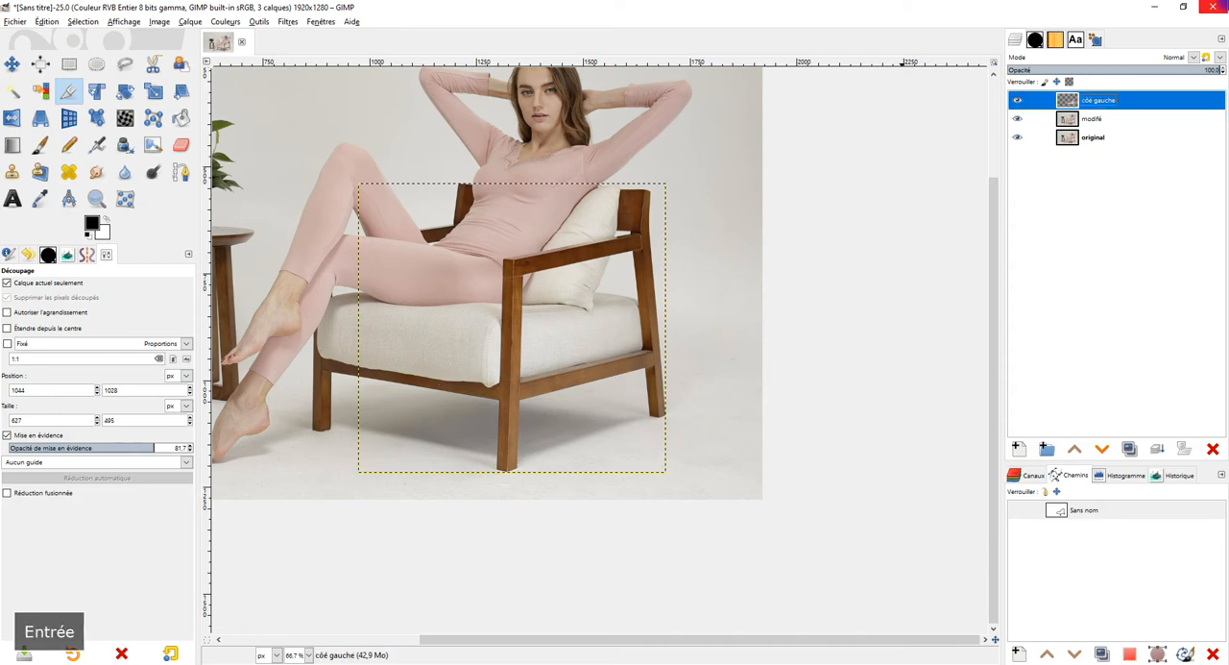
Step: Move the côé gauche layer down and to the right of the original chair, past the photo's right edge
{"action": "left_click", "coordinate": [12, 63]}
{"action": "left_click_drag", "start_coordinate": [583, 327], "coordinate": [664, 369]}
{"action": "scroll", "coordinate": [805, 359], "scroll_direction": "down", "scroll_amount": 2}
{"action": "scroll", "coordinate": [804, 360], "scroll_direction": "up", "scroll_amount": 2}
{"action": "scroll", "coordinate": [720, 317], "scroll_direction": "down", "scroll_amount": 1}
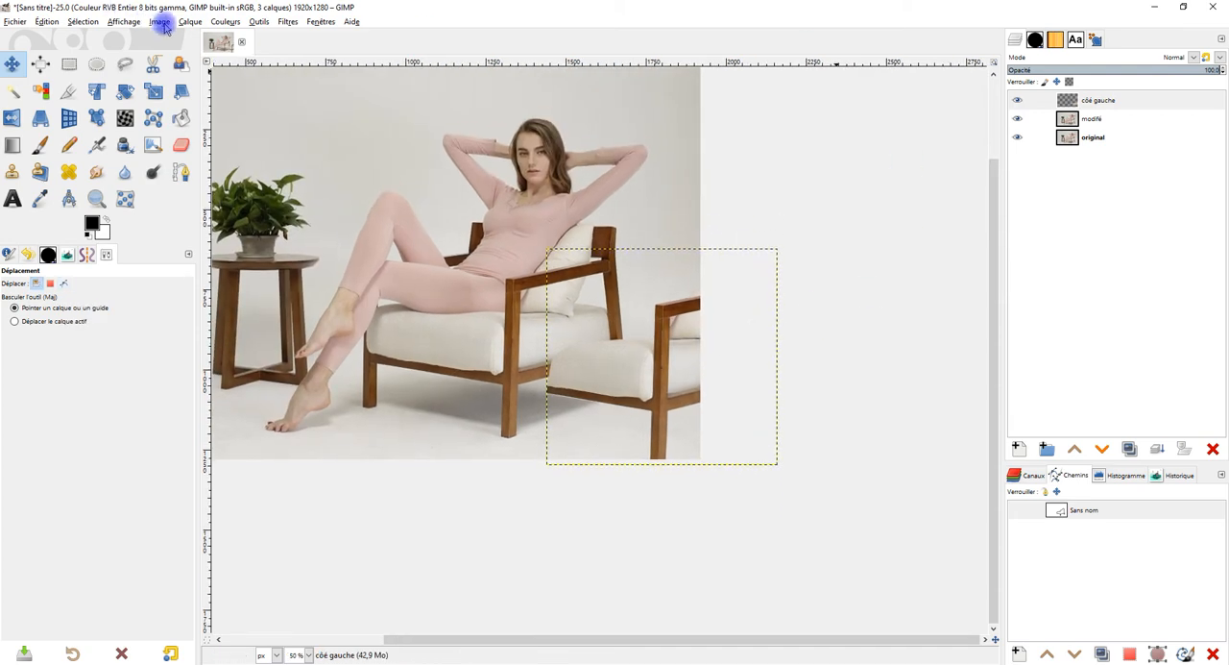
Step: Fit the canvas to the layers so that it includes the whole moved chair part
{"action": "left_click", "coordinate": [185, 23]}
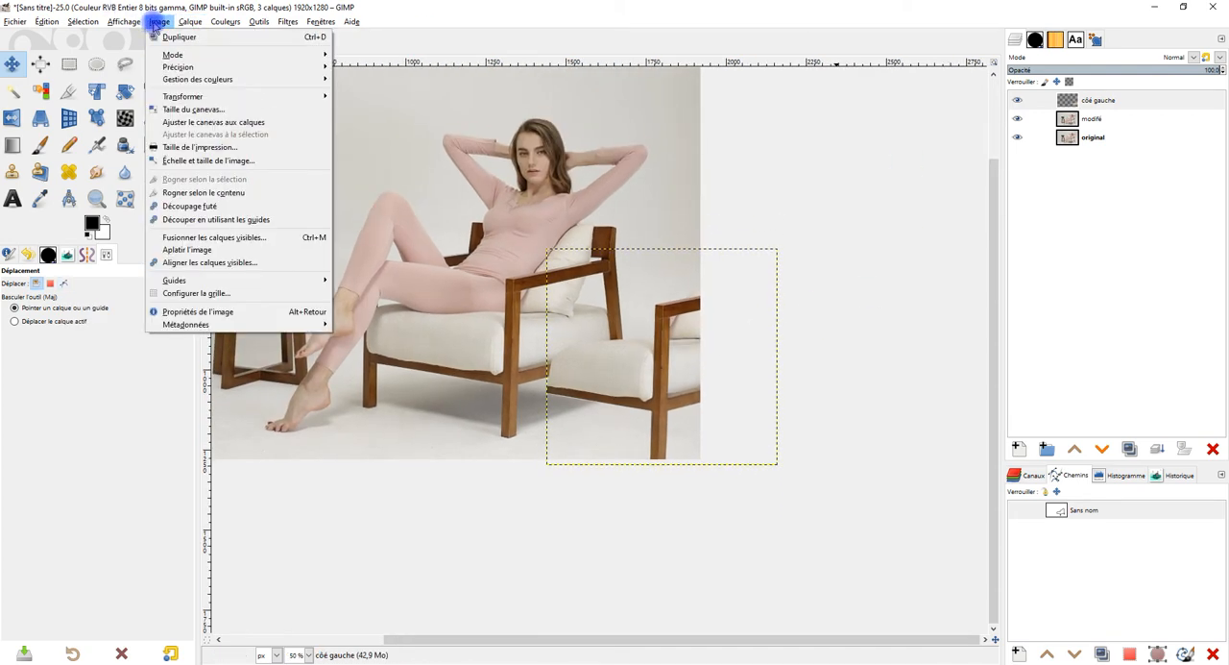
{"action": "left_click", "coordinate": [257, 124]}
{"action": "scroll", "coordinate": [681, 336], "scroll_direction": "up", "scroll_amount": 1}
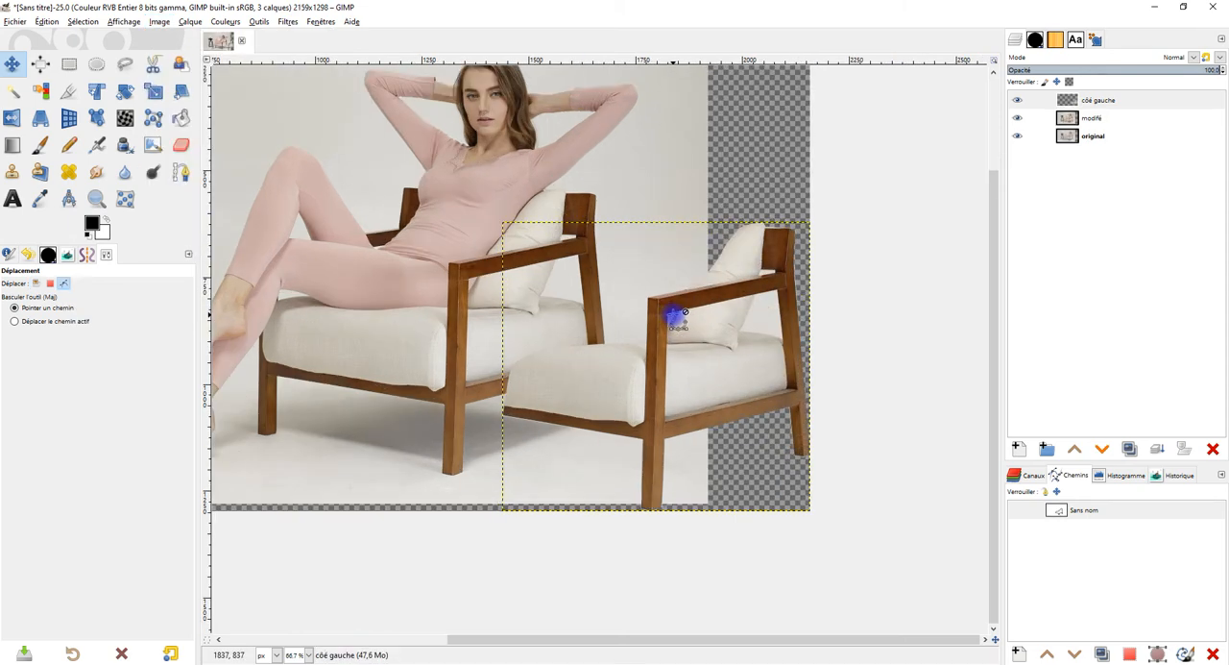
{"action": "left_click_drag", "start_coordinate": [699, 332], "coordinate": [688, 296]}
{"action": "left_click_drag", "start_coordinate": [614, 277], "coordinate": [590, 305]}
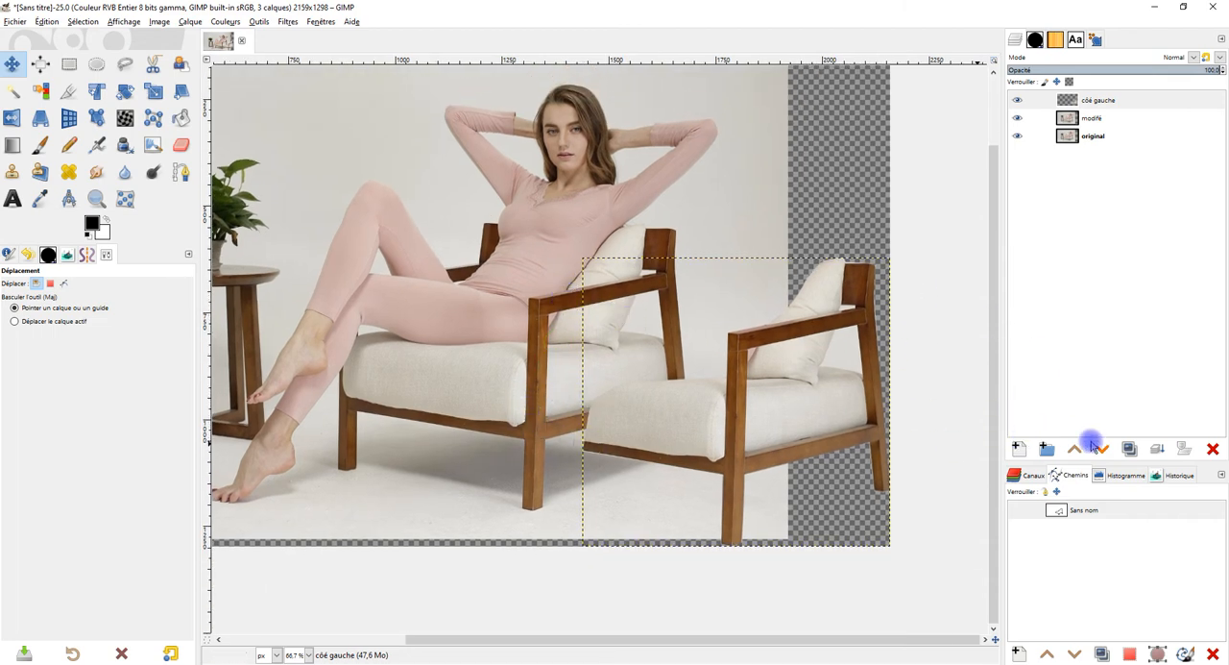
Step: Draw a straight path from the chair's far front leg along the front rail's underside, extending it past the copied chair's front leg
{"action": "left_click", "coordinate": [179, 171]}
{"action": "scroll", "coordinate": [455, 364], "scroll_direction": "up", "scroll_amount": 3}
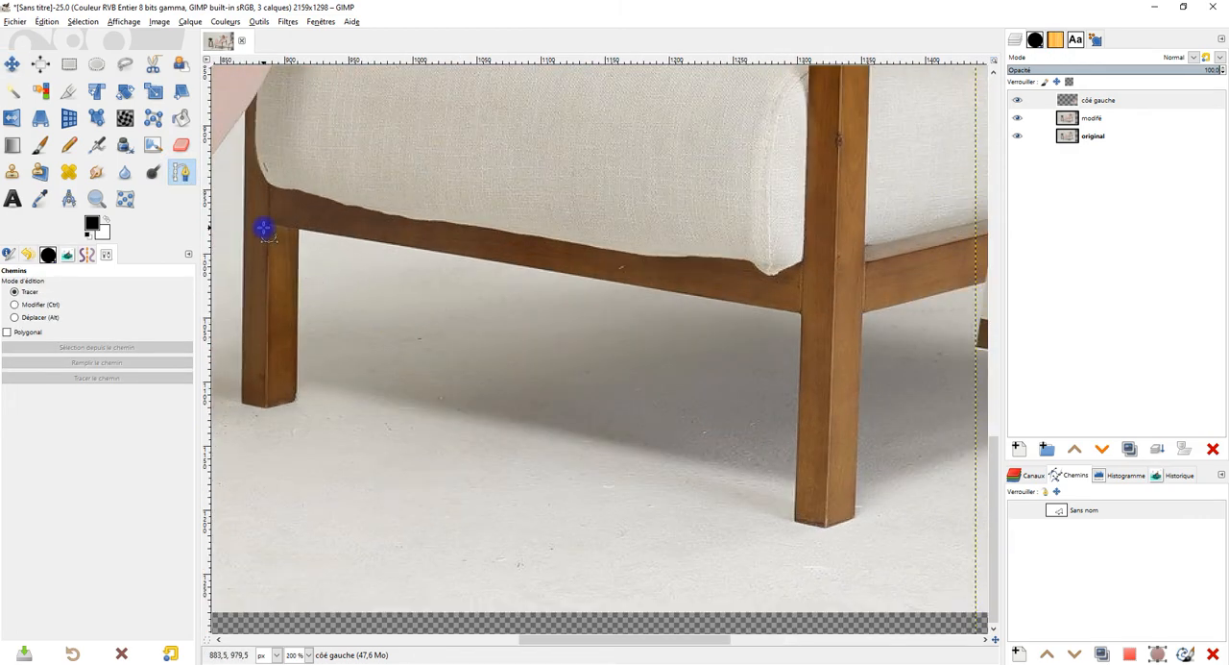
{"action": "left_click", "coordinate": [268, 225]}
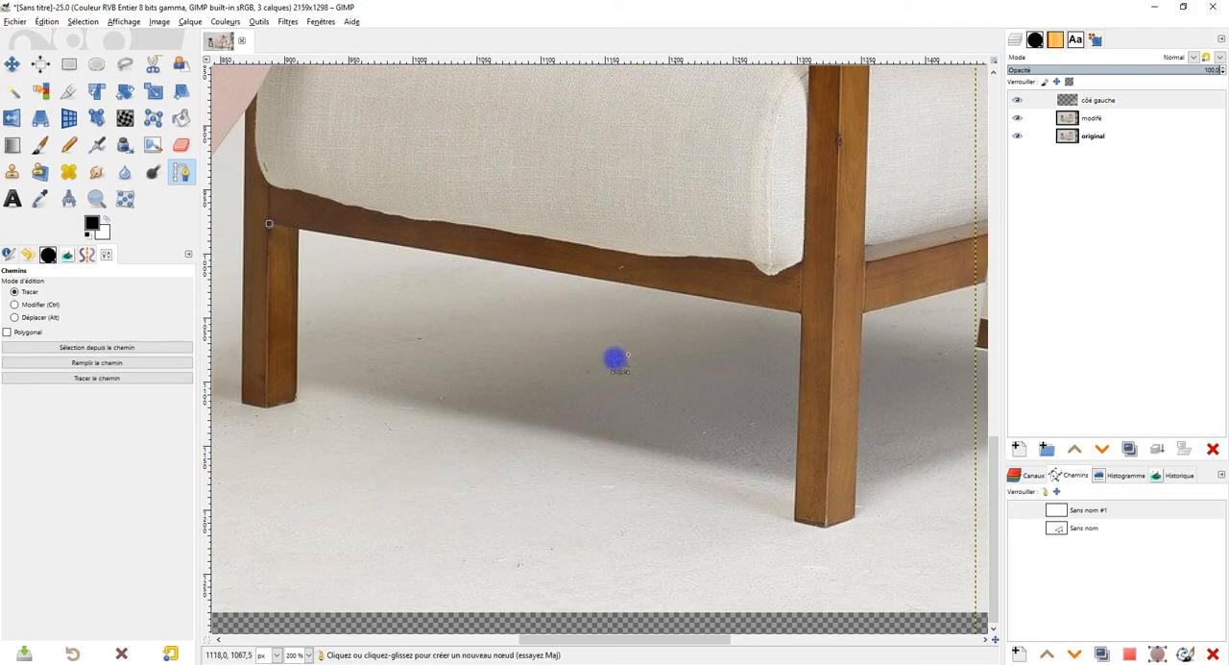
{"action": "scroll", "coordinate": [845, 387], "scroll_direction": "down", "scroll_amount": 2}
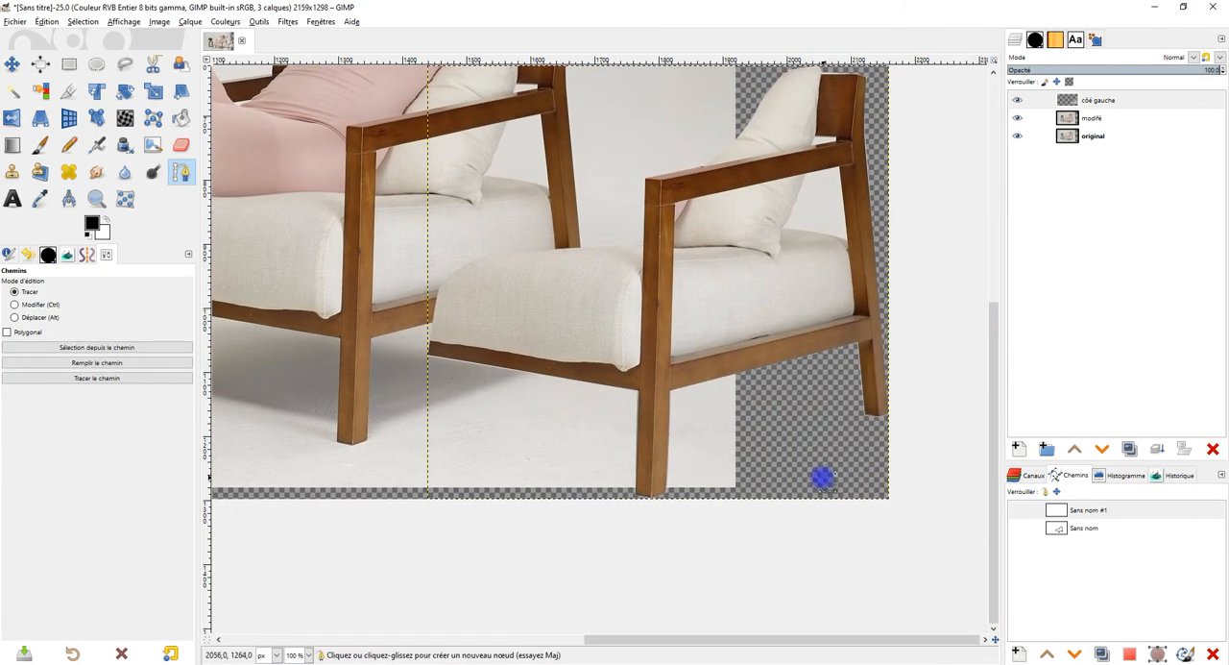
{"action": "left_click", "coordinate": [845, 447]}
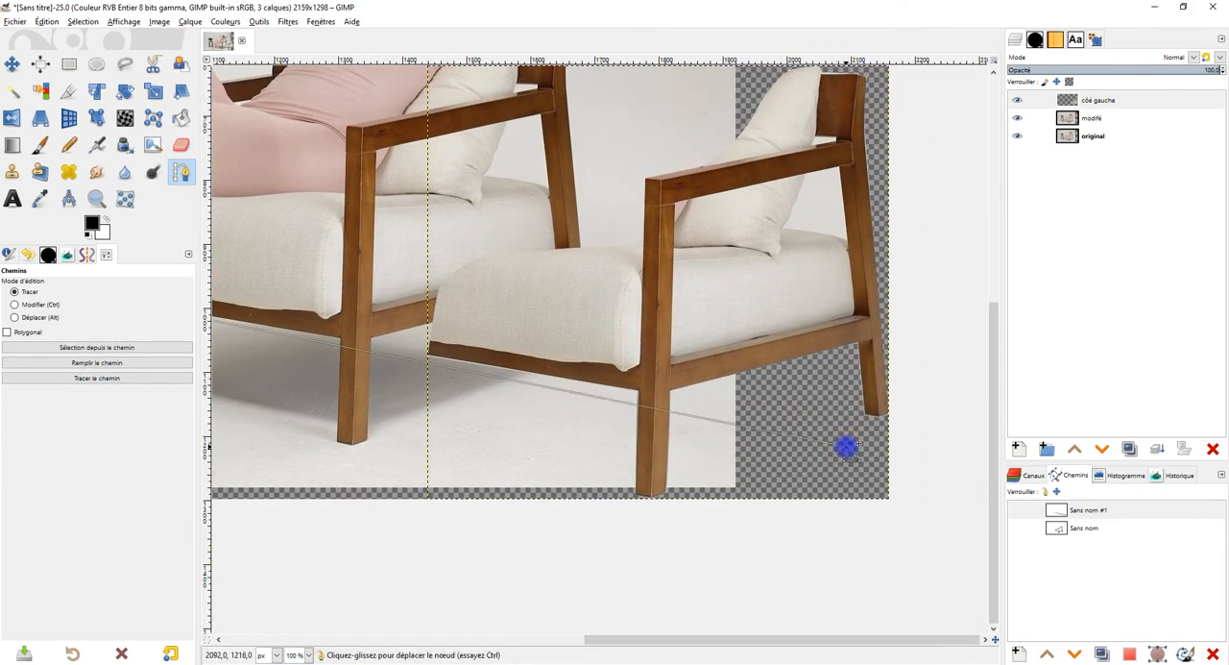
{"action": "scroll", "coordinate": [855, 475], "scroll_direction": "up", "scroll_amount": 1}
{"action": "scroll", "coordinate": [715, 463], "scroll_direction": "down", "scroll_amount": 2}
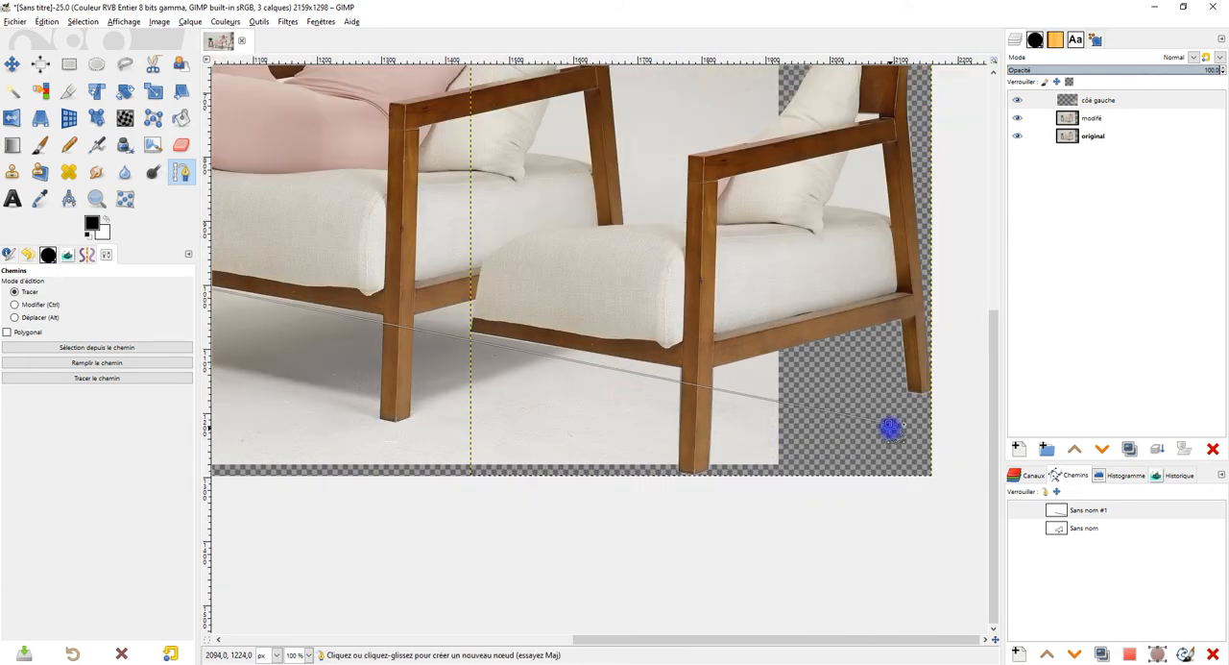
{"action": "left_click_drag", "start_coordinate": [891, 424], "coordinate": [897, 403]}
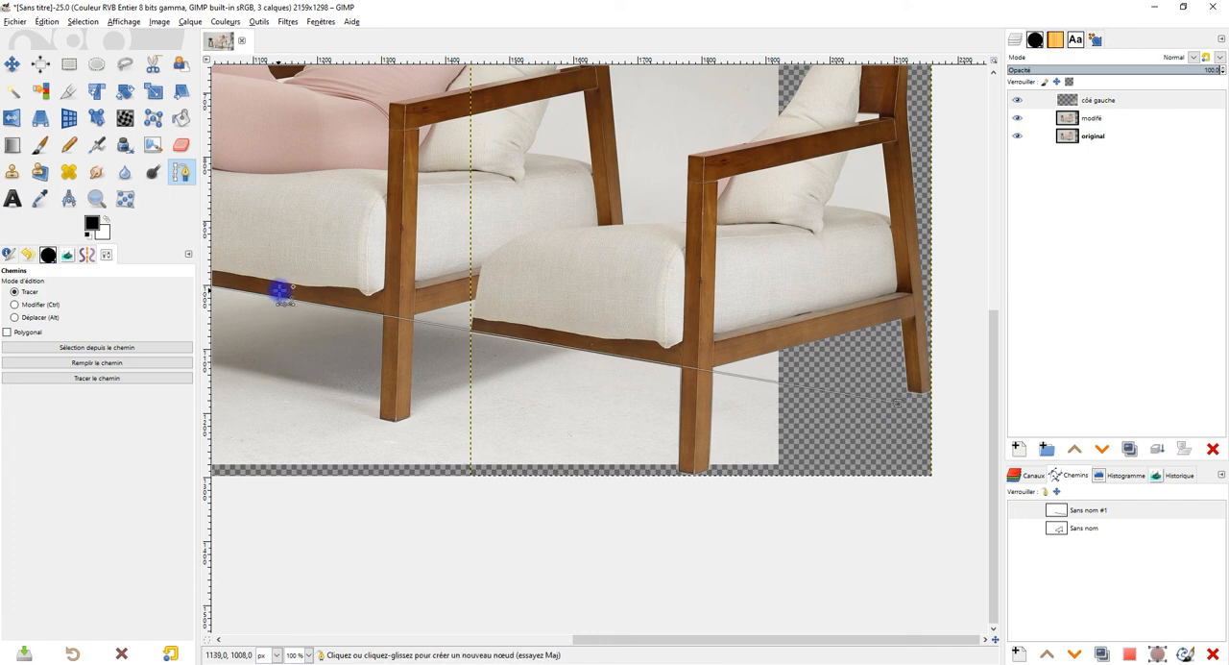
{"action": "left_click_drag", "start_coordinate": [602, 217], "coordinate": [779, 403]}
{"action": "left_click_drag", "start_coordinate": [754, 228], "coordinate": [709, 298]}
{"action": "scroll", "coordinate": [679, 290], "scroll_direction": "up", "scroll_amount": 3}
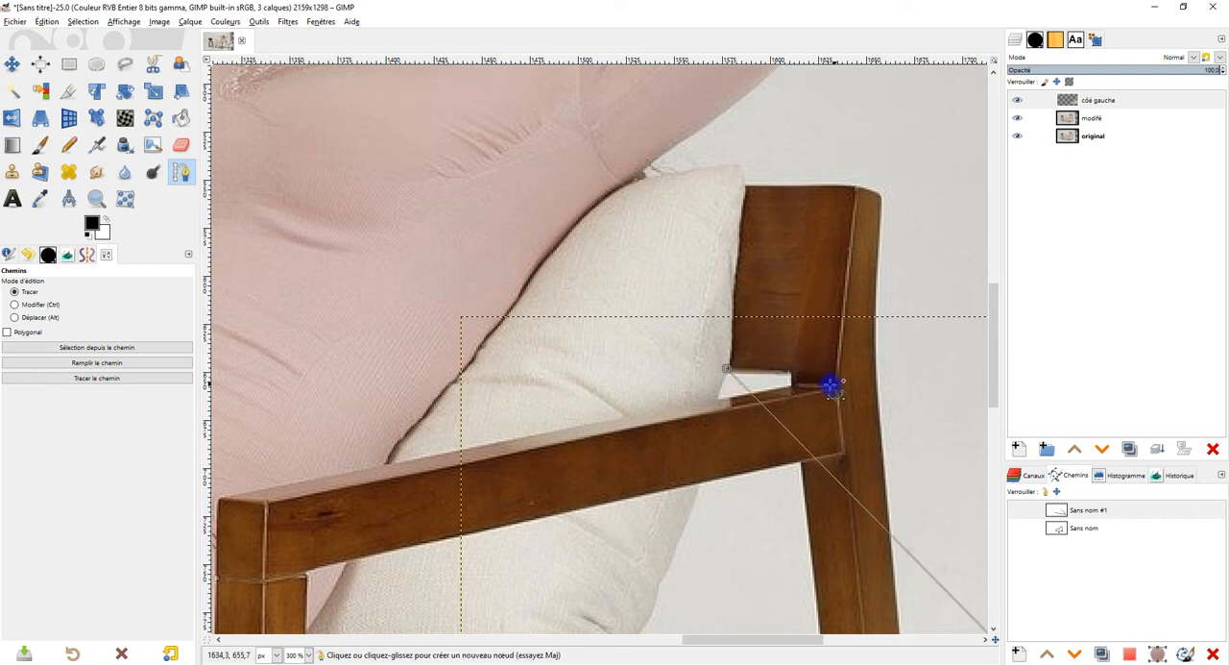
{"action": "key", "text": "ctrl+z"}
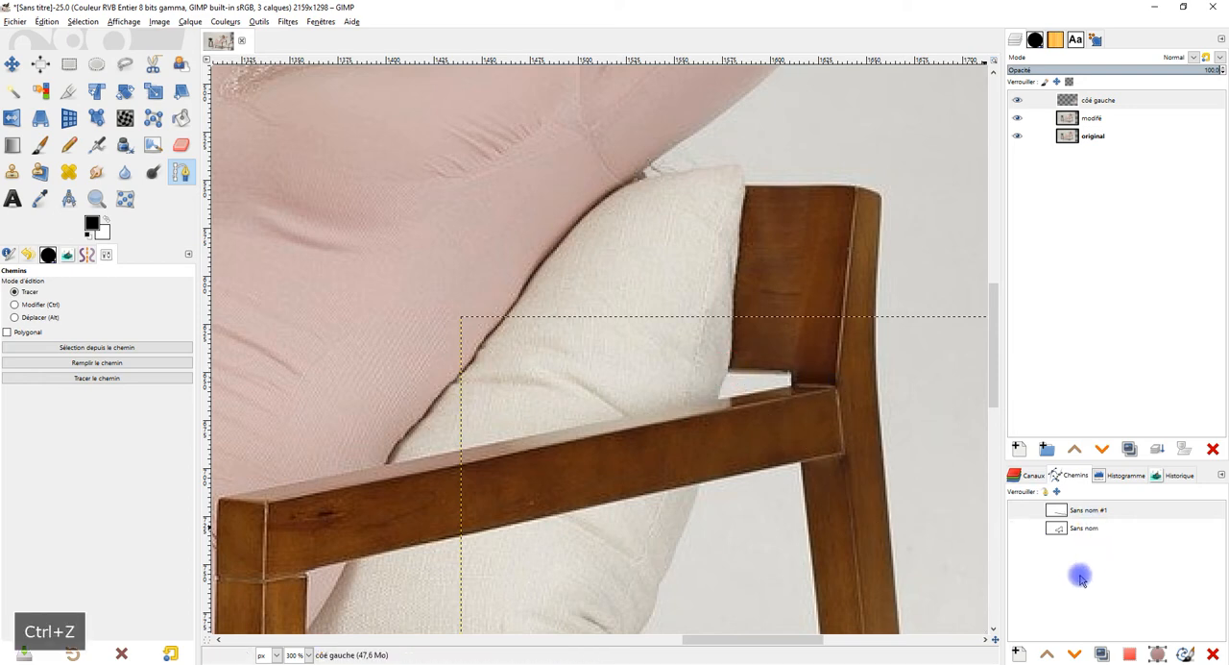
Step: Create a new empty path, keeping the default name Chemin
{"action": "left_click", "coordinate": [1022, 654]}
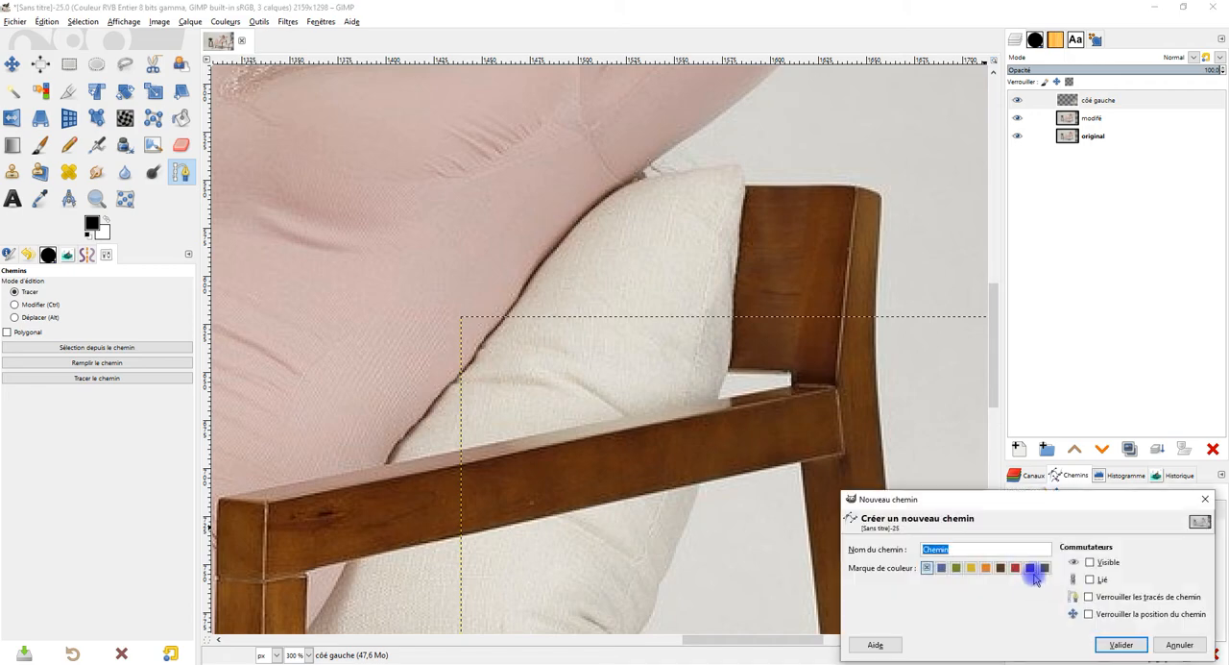
{"action": "left_click", "coordinate": [1122, 643]}
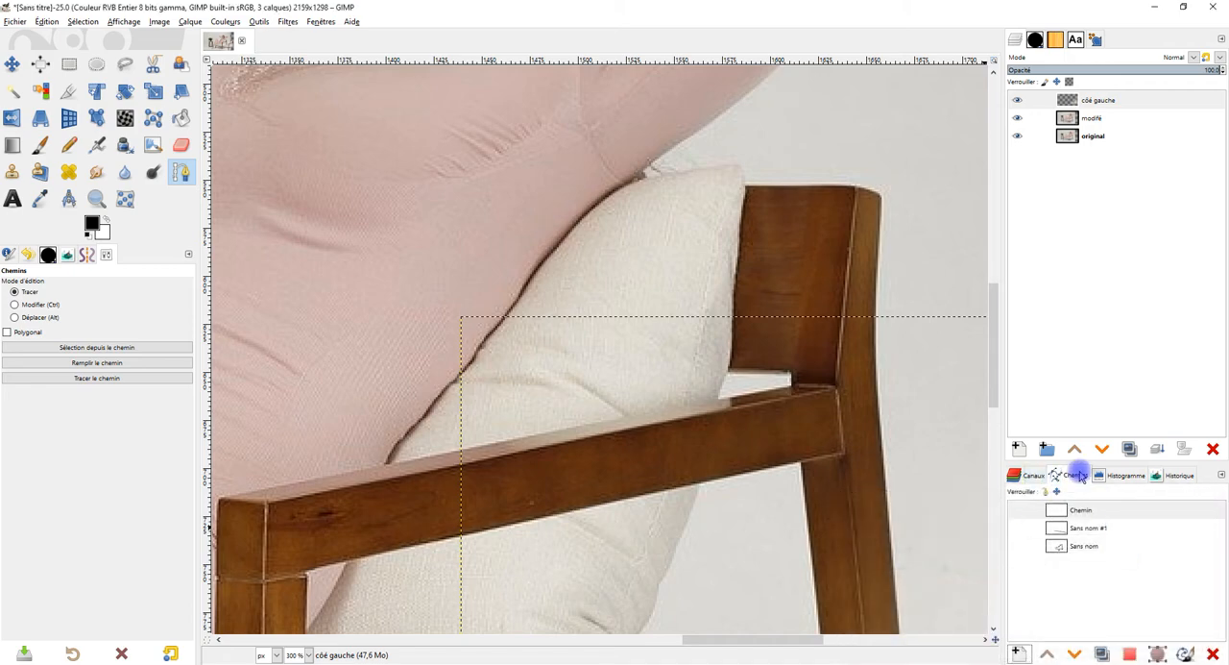
{"action": "left_click", "coordinate": [1217, 477]}
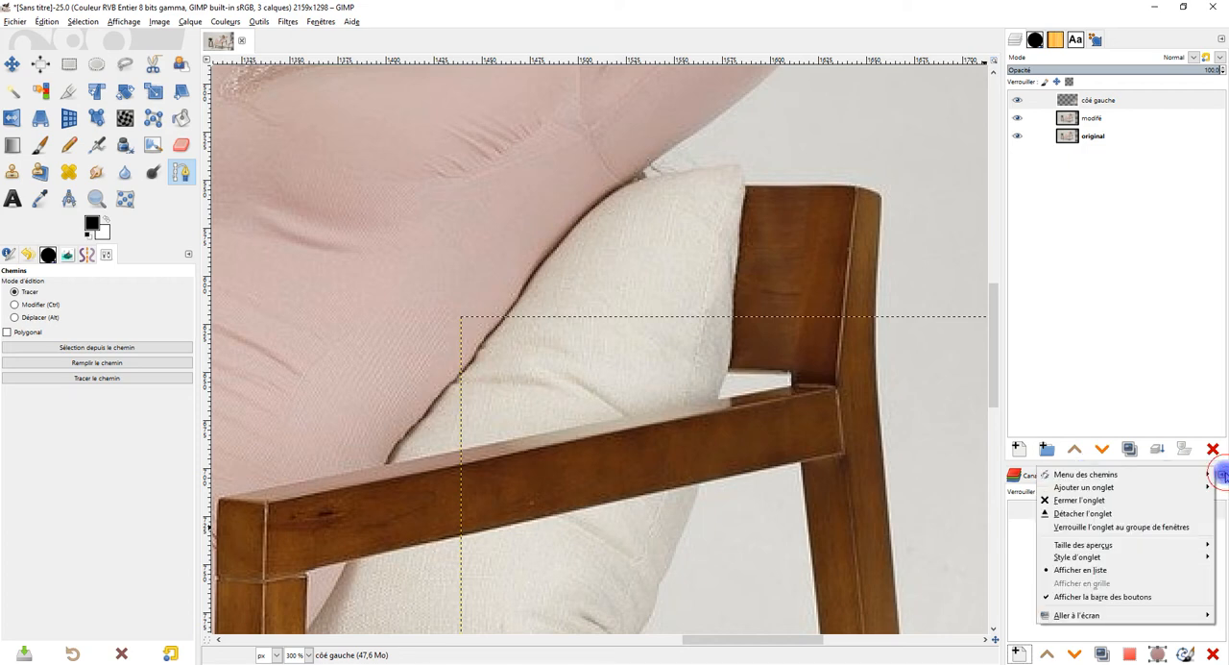
{"action": "mouse_move", "coordinate": [1091, 490]}
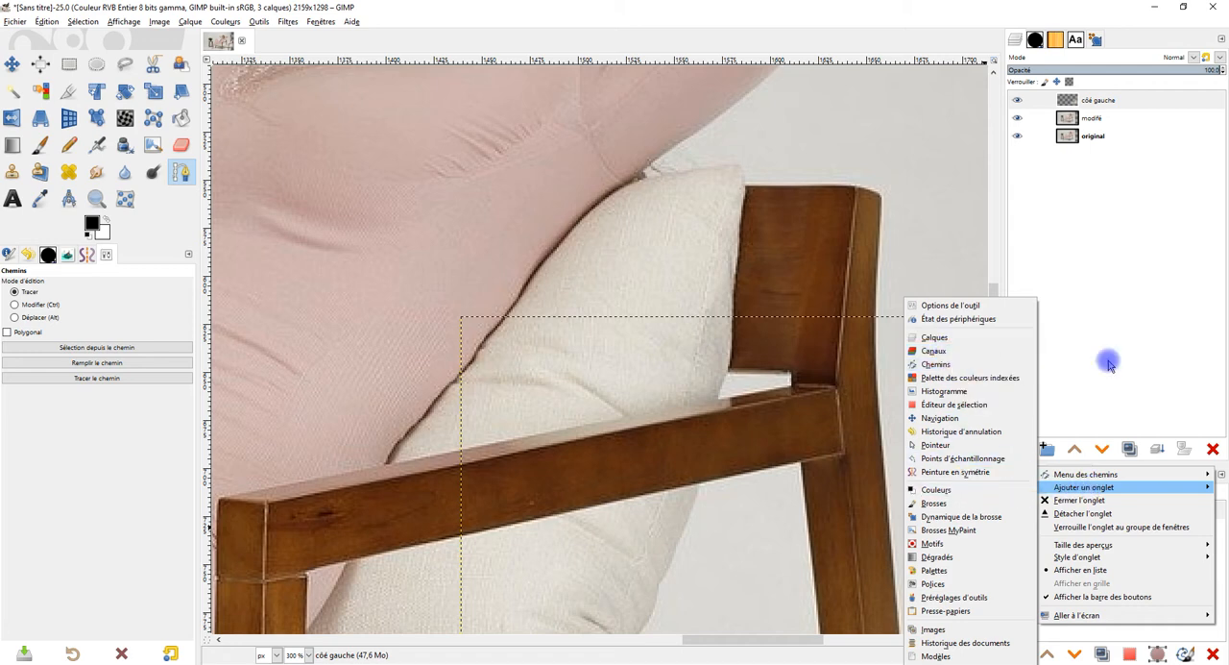
{"action": "left_click", "coordinate": [1005, 365]}
Step: Draw a straight path along the underside of the chair's backrest, extending it just past the photo's right edge
{"action": "left_click", "coordinate": [730, 370]}
{"action": "left_click_drag", "start_coordinate": [845, 399], "coordinate": [383, 275]}
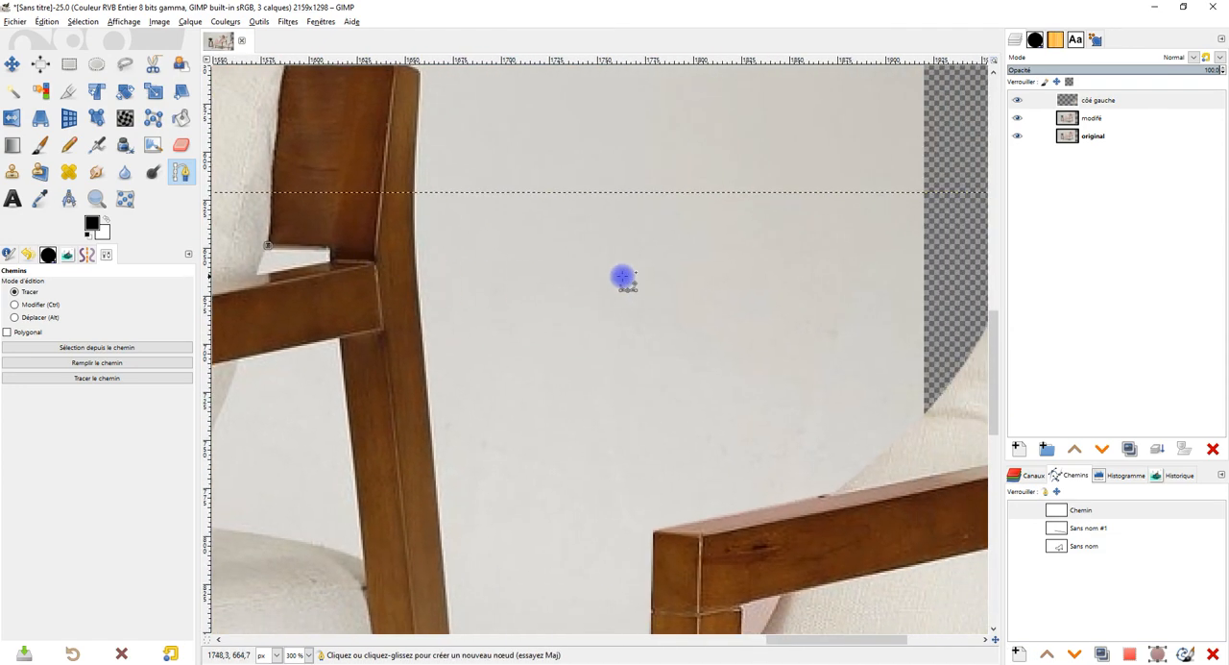
{"action": "left_click", "coordinate": [834, 279]}
{"action": "left_click_drag", "start_coordinate": [834, 279], "coordinate": [955, 265]}
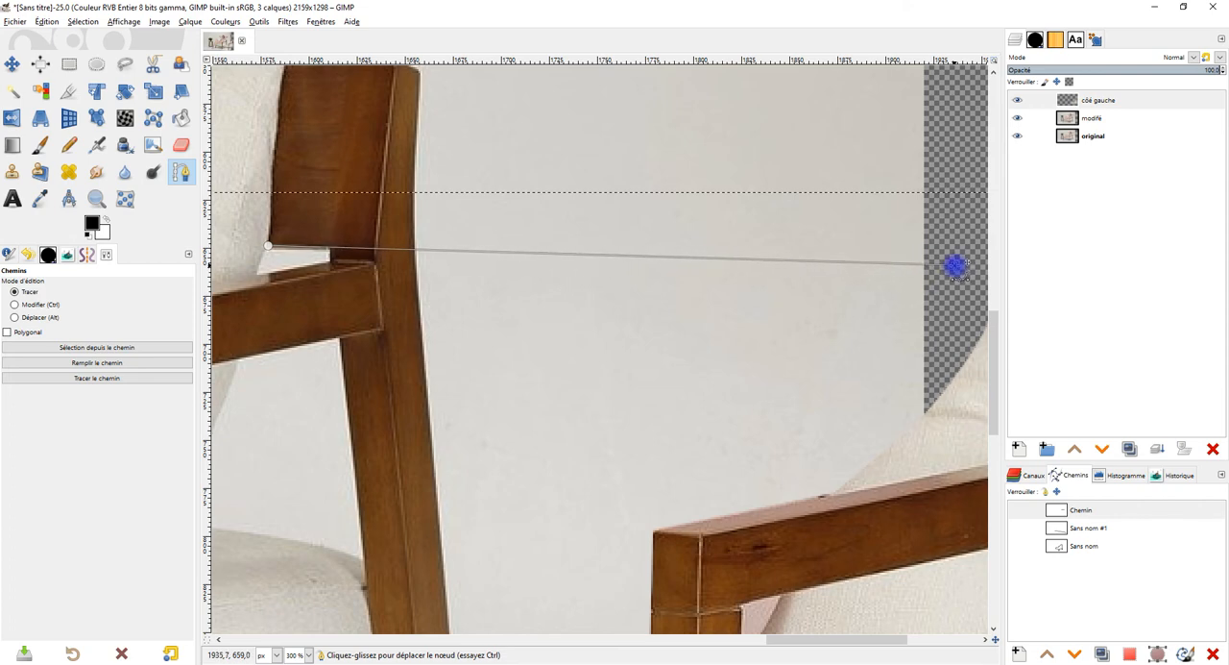
Step: Create another path and draw it straight along the backrest's top edge, extending it to the photo's right edge
{"action": "left_click_drag", "start_coordinate": [382, 122], "coordinate": [450, 196]}
{"action": "left_click", "coordinate": [1022, 656]}
{"action": "left_click", "coordinate": [1121, 642]}
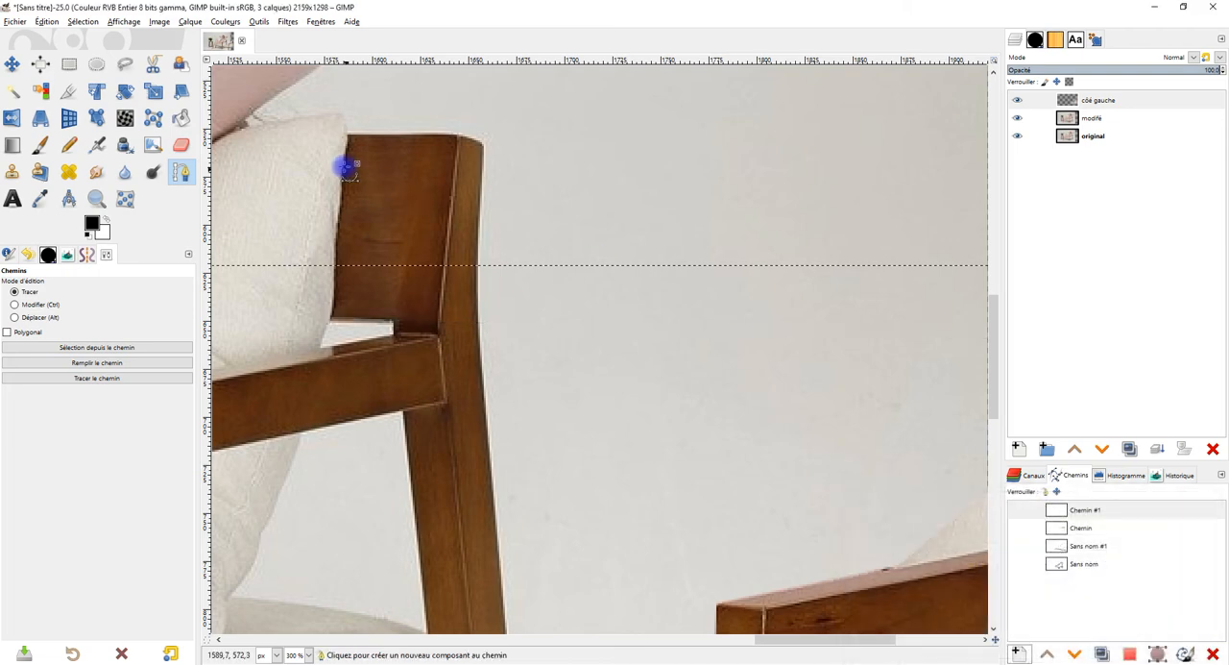
{"action": "left_click", "coordinate": [349, 132]}
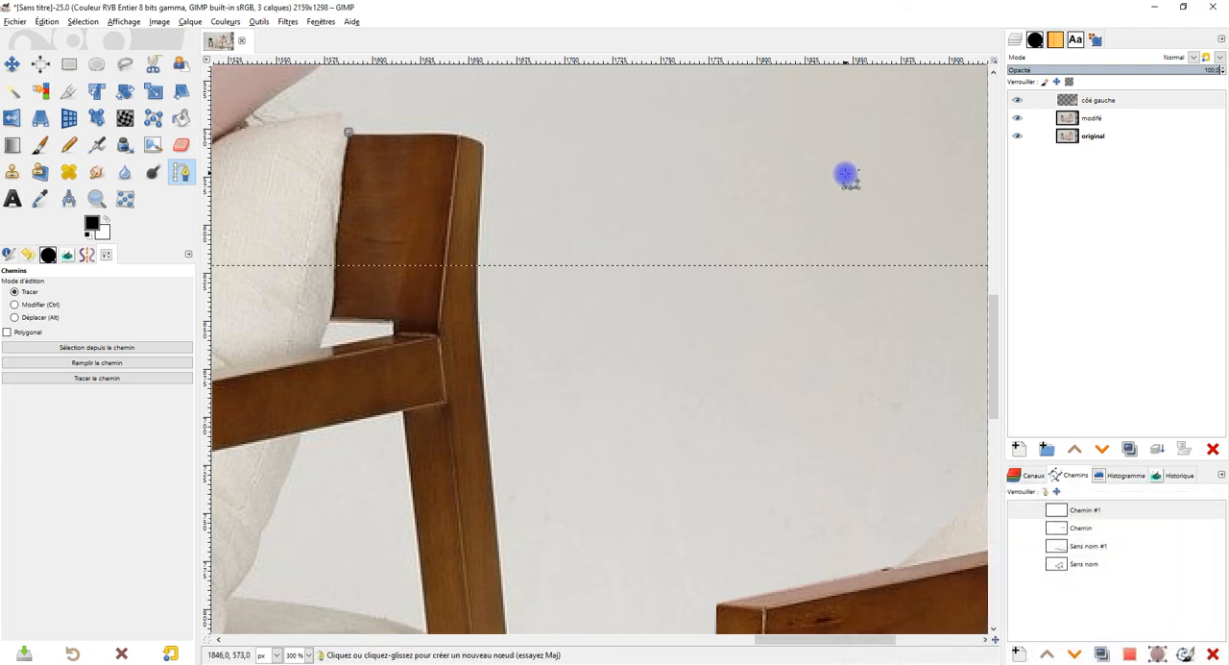
{"action": "mouse_move", "coordinate": [955, 157]}
{"action": "left_mouse_down"}
{"action": "mouse_move", "coordinate": [962, 141]}
{"action": "mouse_move", "coordinate": [963, 156]}
{"action": "left_mouse_up"}
{"action": "key", "text": "ctrl+z"}
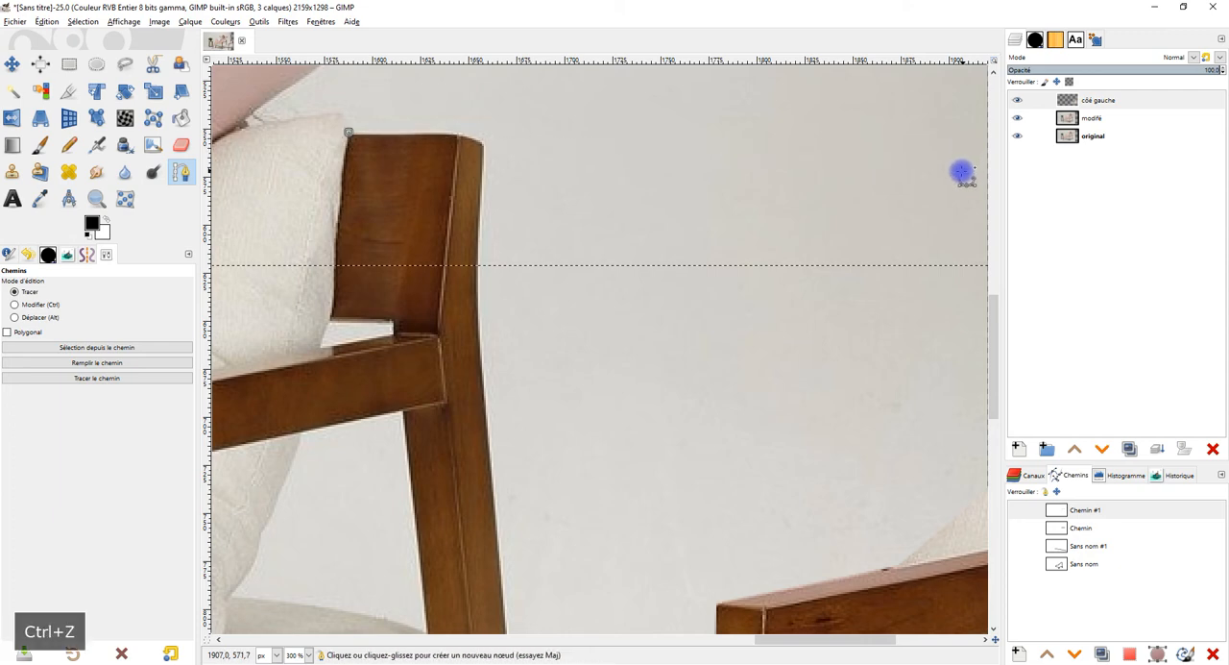
{"action": "left_click", "coordinate": [965, 137]}
{"action": "left_click_drag", "start_coordinate": [966, 138], "coordinate": [976, 148]}
{"action": "left_click_drag", "start_coordinate": [349, 131], "coordinate": [352, 135]}
Step: Make the guide paths Chemin #1, Chemin and Sans nom #1 visible
{"action": "scroll", "coordinate": [675, 258], "scroll_direction": "down", "scroll_amount": 5}
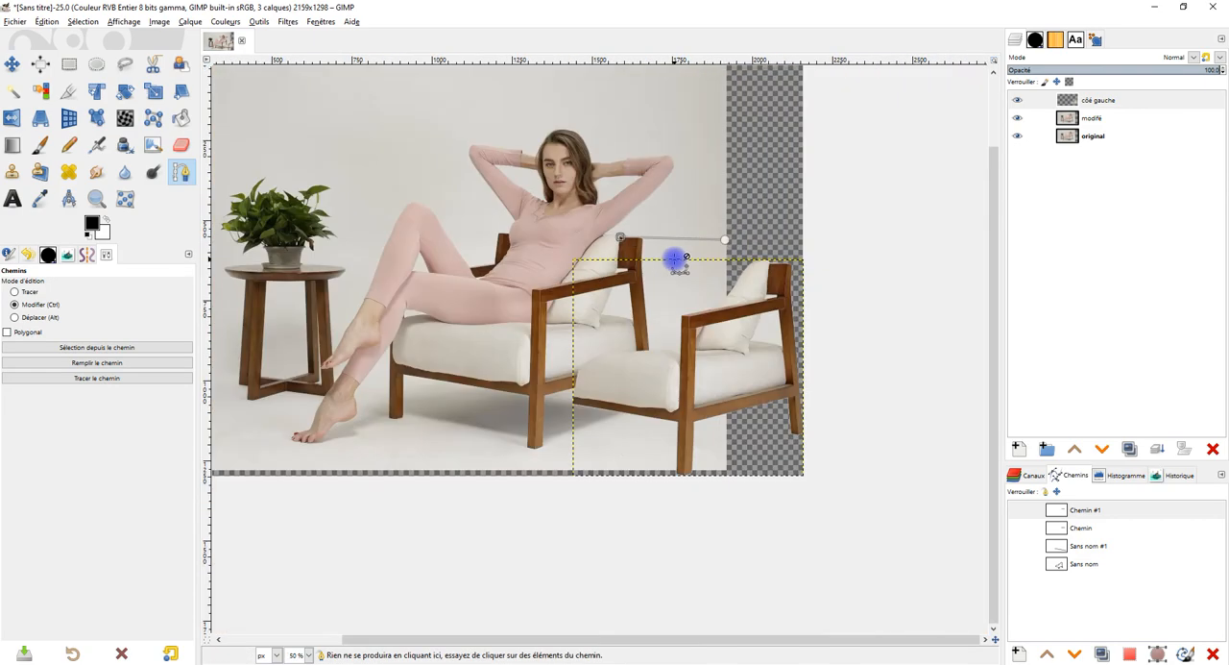
{"action": "scroll", "coordinate": [675, 258], "scroll_direction": "up", "scroll_amount": 1}
{"action": "left_click", "coordinate": [1019, 512]}
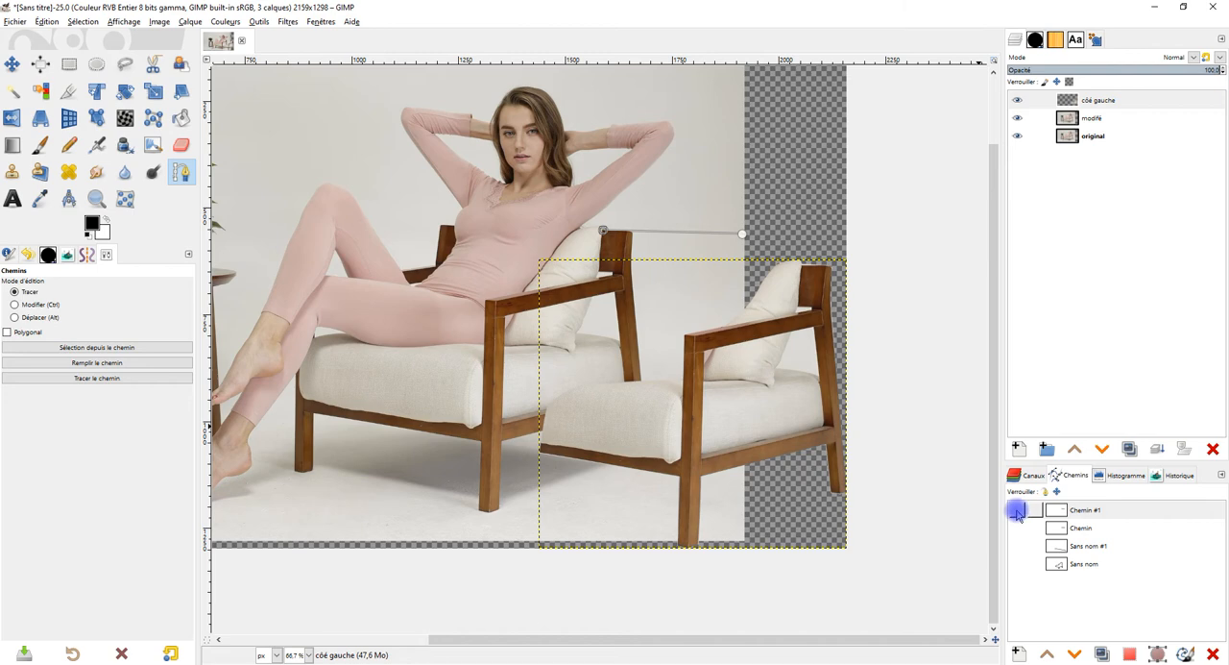
{"action": "left_click", "coordinate": [1017, 512]}
{"action": "left_click", "coordinate": [1017, 528]}
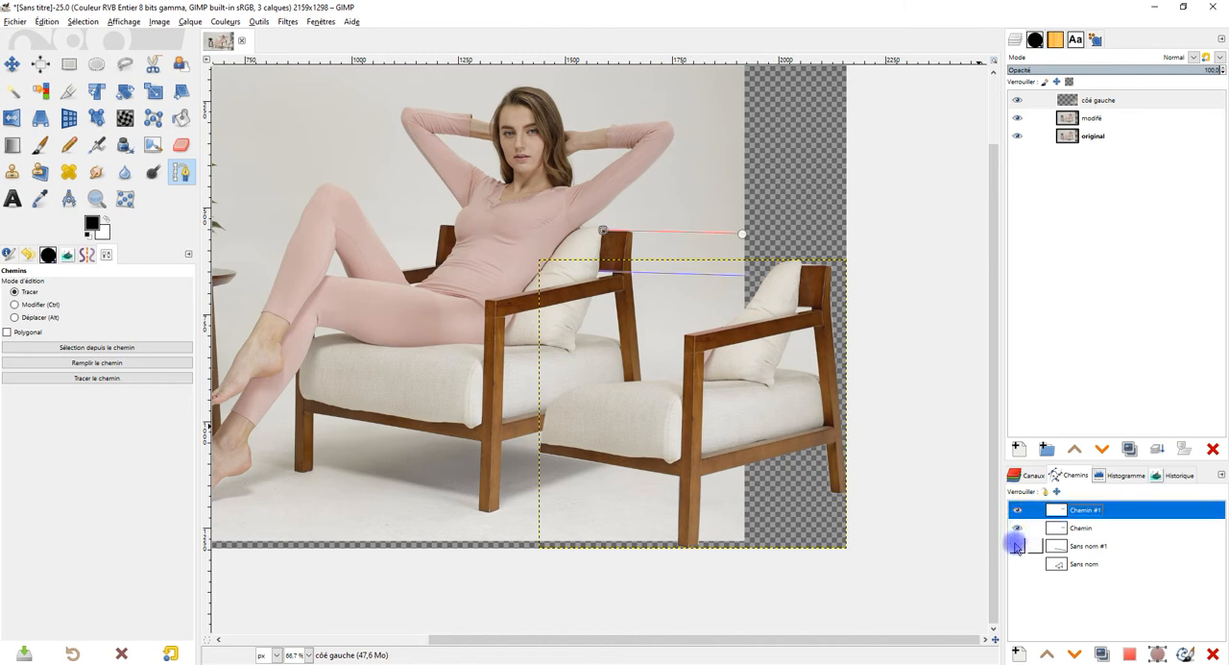
{"action": "left_click", "coordinate": [1016, 546]}
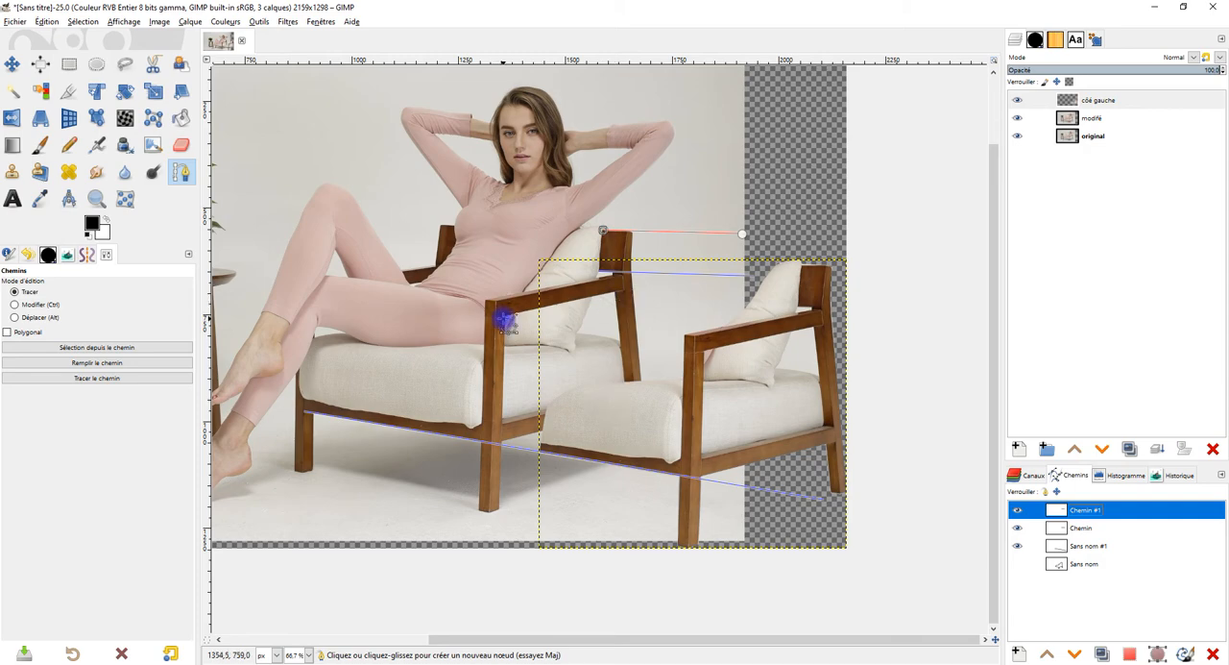
Step: Create a new path and draw a straight line from the near armrest's top front corner to just above the copied chair's armrest
{"action": "scroll", "coordinate": [501, 315], "scroll_direction": "up", "scroll_amount": 3, "text": "ctrl"}
{"action": "scroll", "coordinate": [486, 301], "scroll_direction": "down", "scroll_amount": 2, "text": "ctrl"}
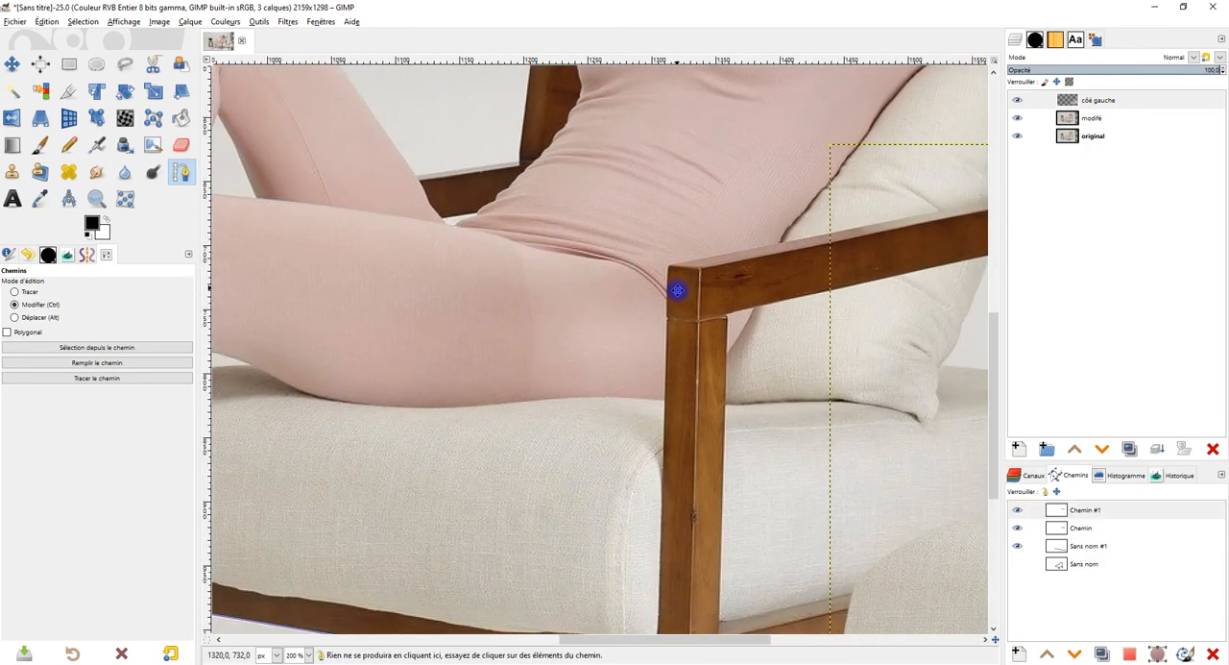
{"action": "left_click_drag", "start_coordinate": [642, 295], "coordinate": [507, 302]}
{"action": "scroll", "coordinate": [520, 300], "scroll_direction": "up", "scroll_amount": 4, "text": "ctrl"}
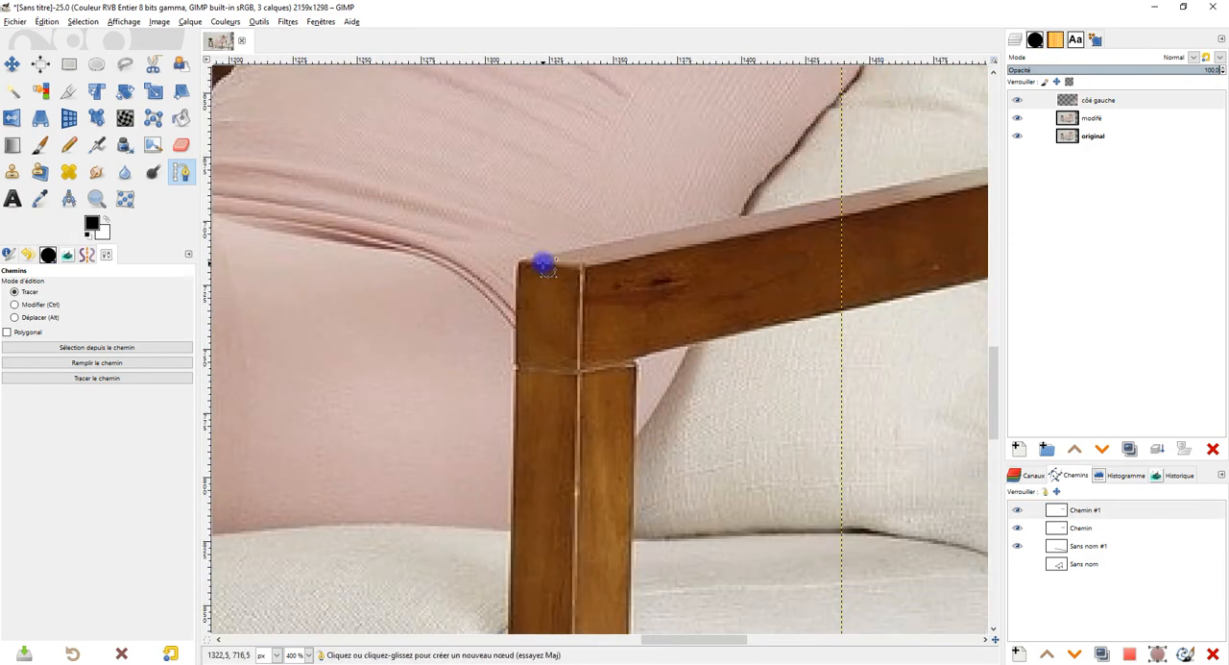
{"action": "left_click", "coordinate": [1016, 653]}
{"action": "left_click", "coordinate": [1103, 644]}
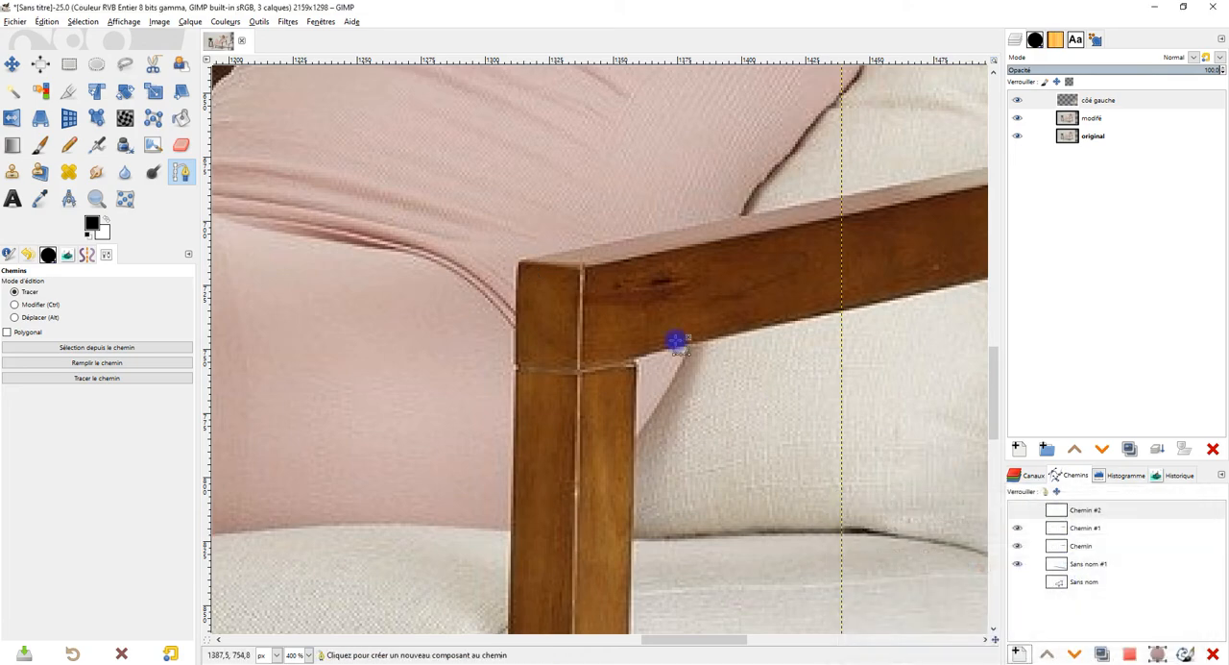
{"action": "left_click", "coordinate": [519, 259]}
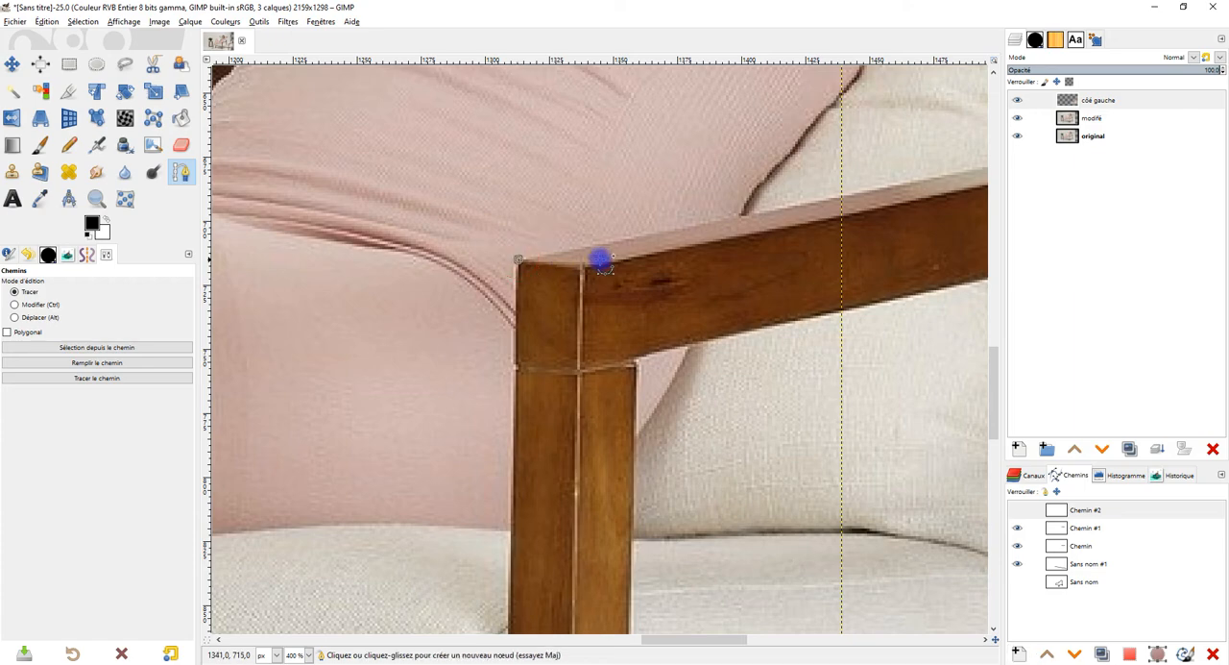
{"action": "scroll", "coordinate": [692, 342], "scroll_direction": "down", "scroll_amount": 3}
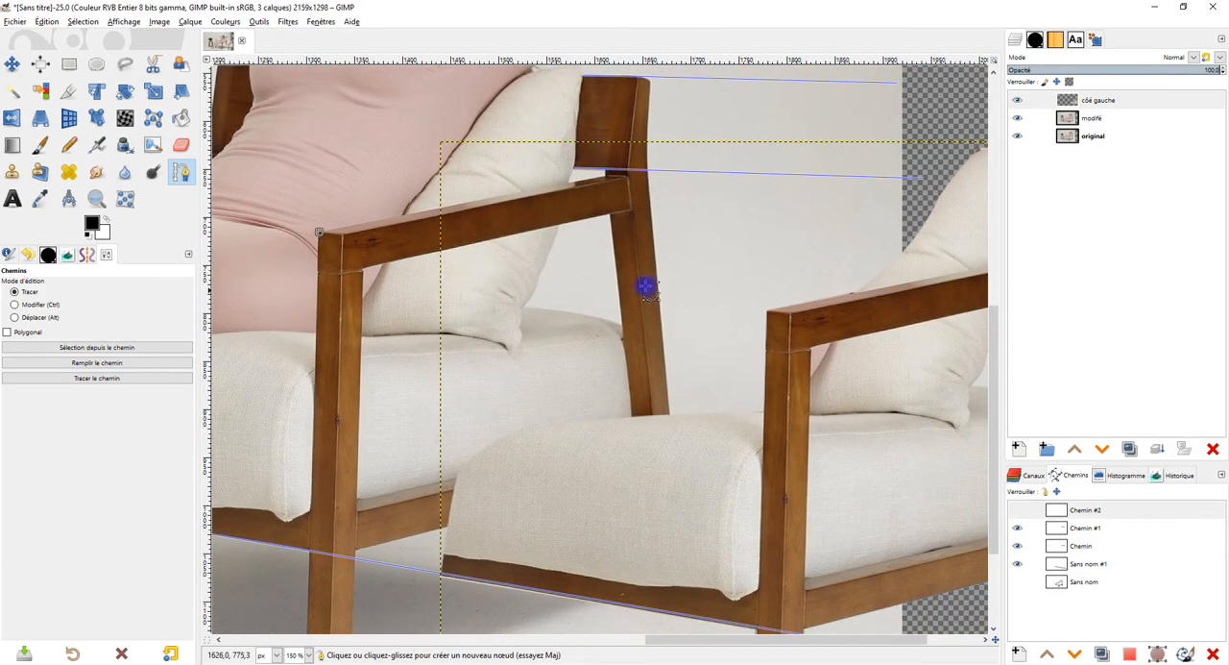
{"action": "left_click", "coordinate": [841, 310]}
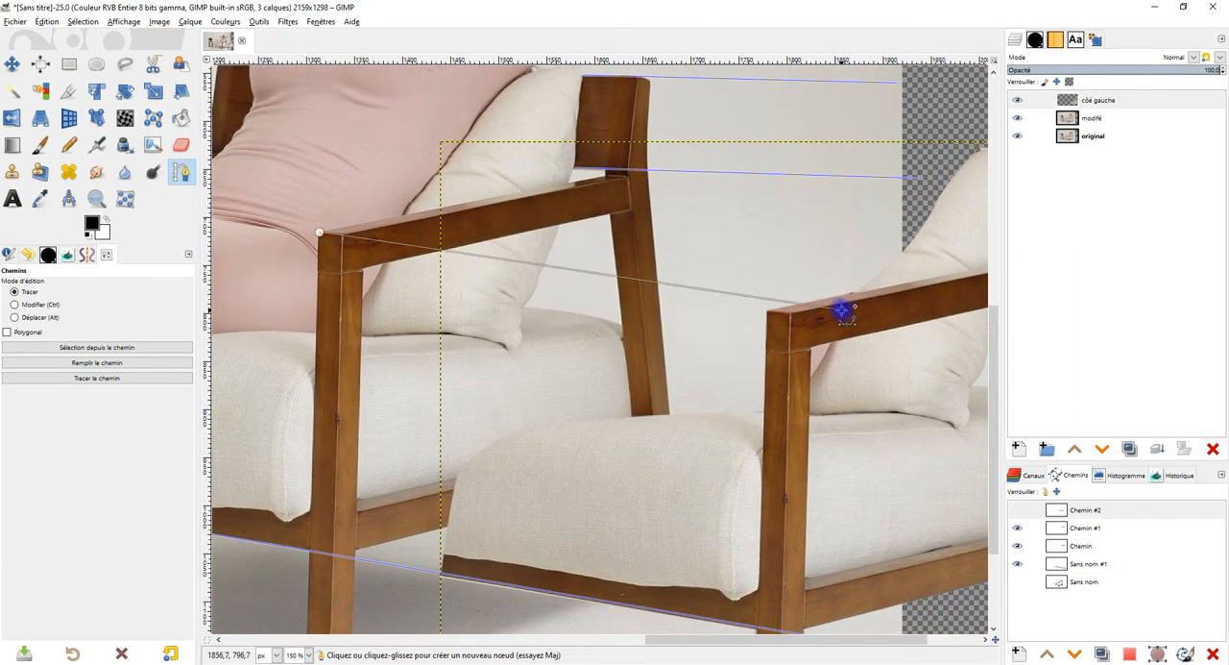
{"action": "left_click_drag", "start_coordinate": [842, 310], "coordinate": [869, 283]}
Step: Make the armrest guide Chemin #2 visible and raise its far endpoint to better follow the perspective
{"action": "scroll", "coordinate": [352, 249], "scroll_direction": "up", "scroll_amount": 3}
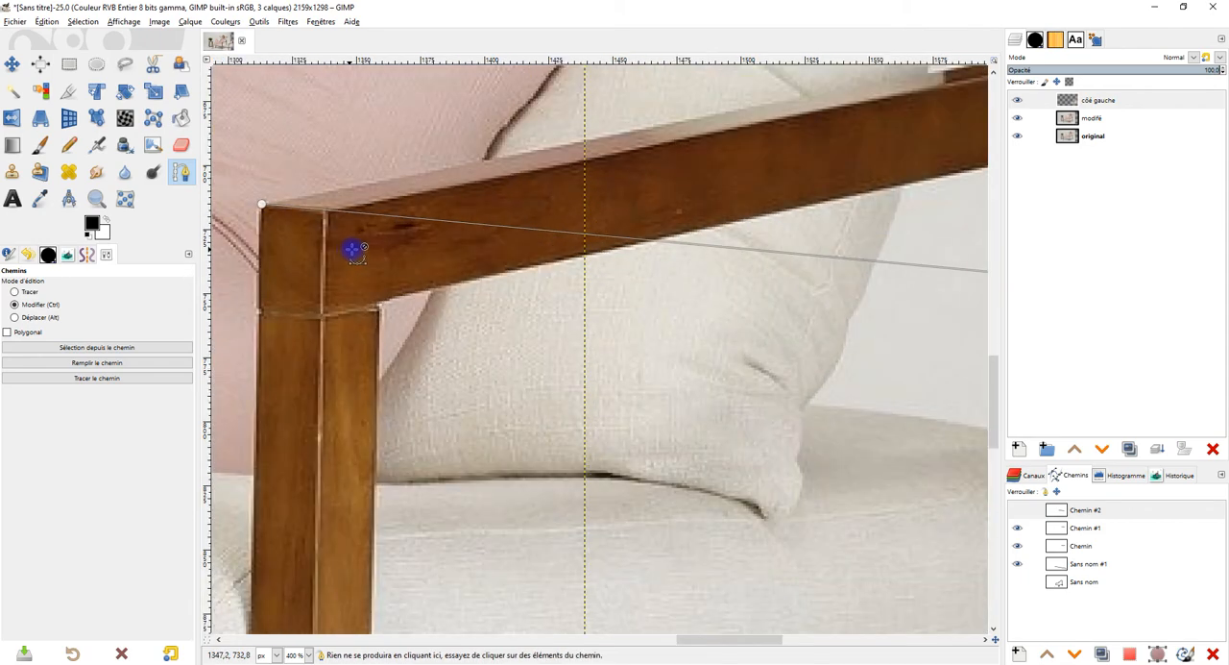
{"action": "scroll", "coordinate": [352, 235], "scroll_direction": "down", "scroll_amount": 7}
{"action": "scroll", "coordinate": [368, 253], "scroll_direction": "up", "scroll_amount": 2}
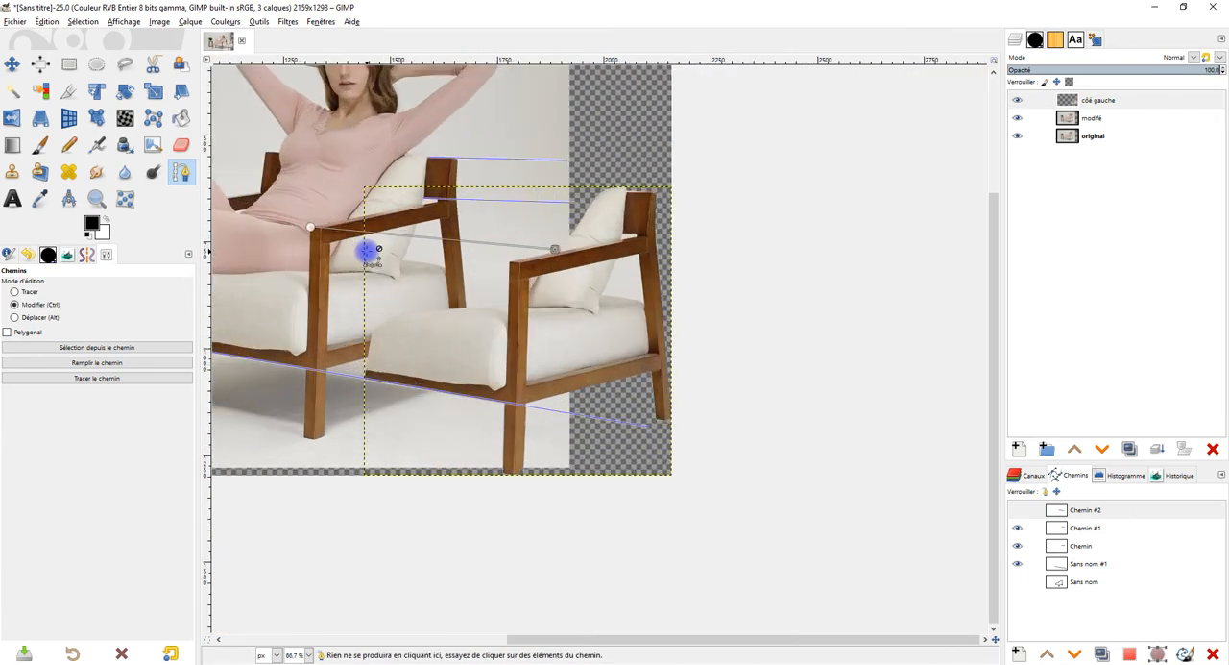
{"action": "left_click", "coordinate": [1020, 507]}
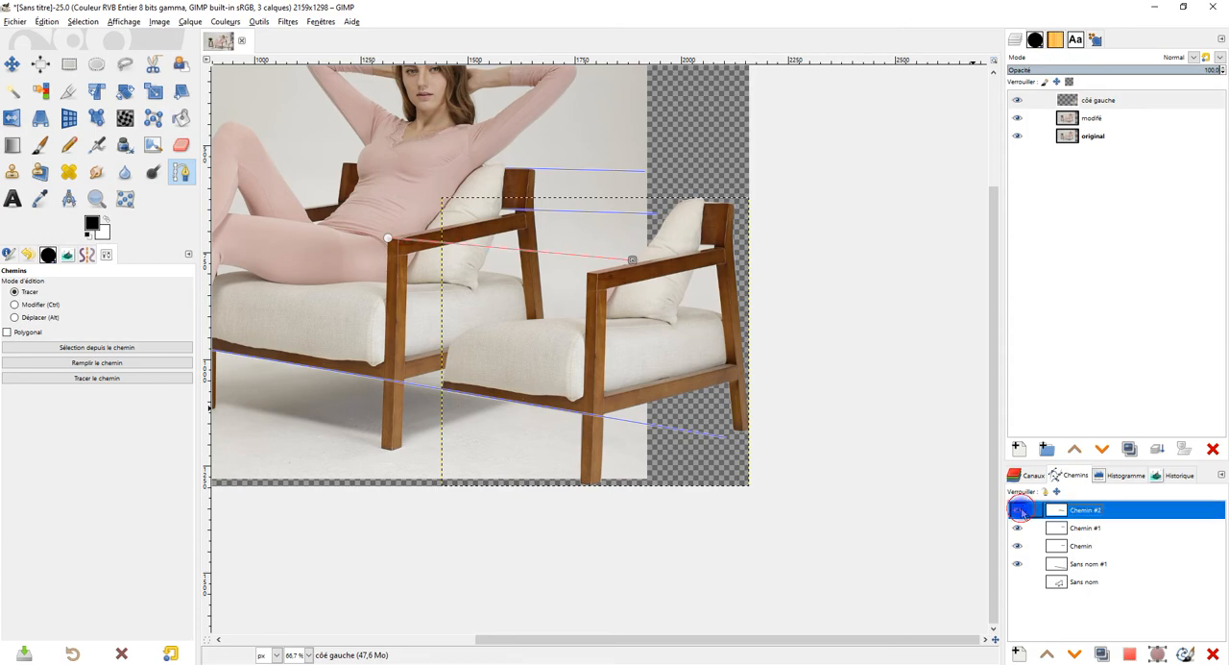
{"action": "left_click_drag", "start_coordinate": [649, 332], "coordinate": [813, 283]}
{"action": "scroll", "coordinate": [680, 273], "scroll_direction": "up", "scroll_amount": 2}
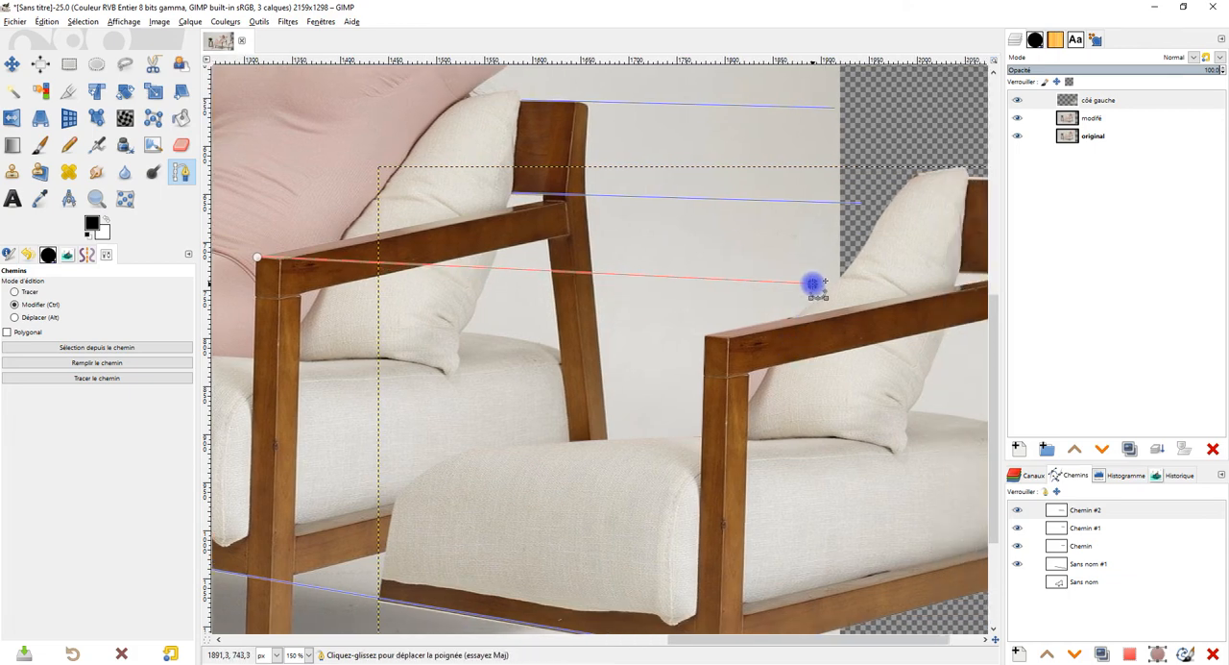
{"action": "scroll", "coordinate": [797, 364], "scroll_direction": "down", "scroll_amount": 2, "text": "ctrl"}
{"action": "scroll", "coordinate": [797, 364], "scroll_direction": "up", "scroll_amount": 1, "text": "ctrl"}
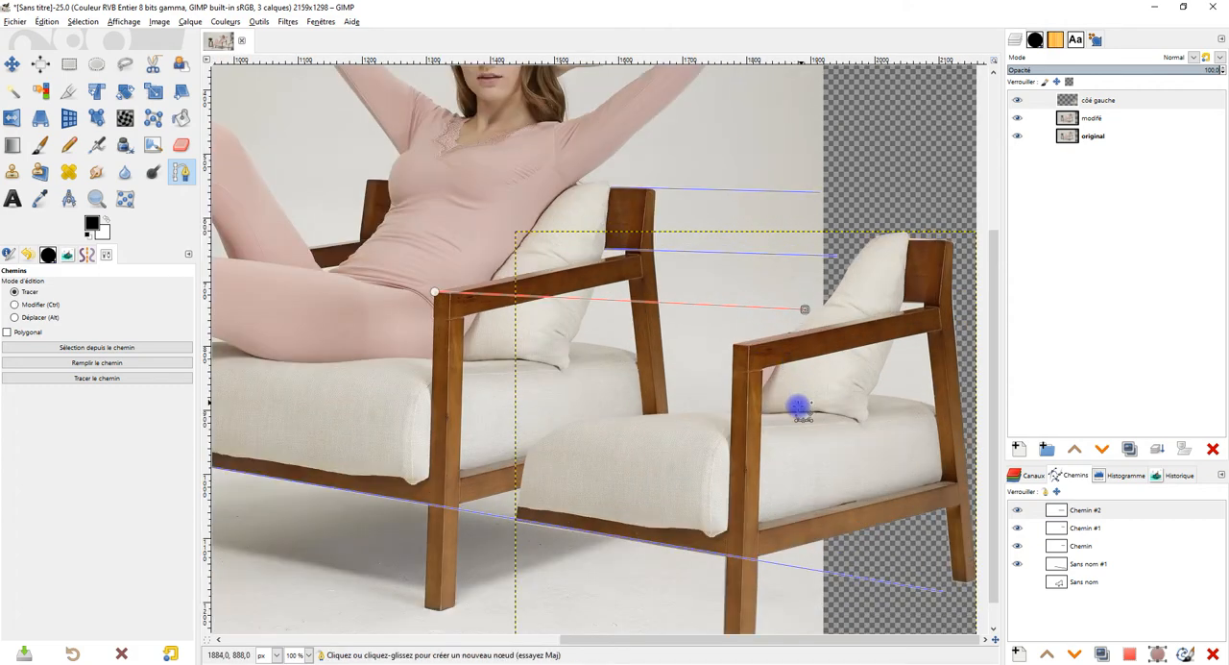
Step: Select the côé gauche layer and move it left and slightly up along the guides, closer to the original chair
{"action": "left_click_drag", "start_coordinate": [776, 361], "coordinate": [688, 314]}
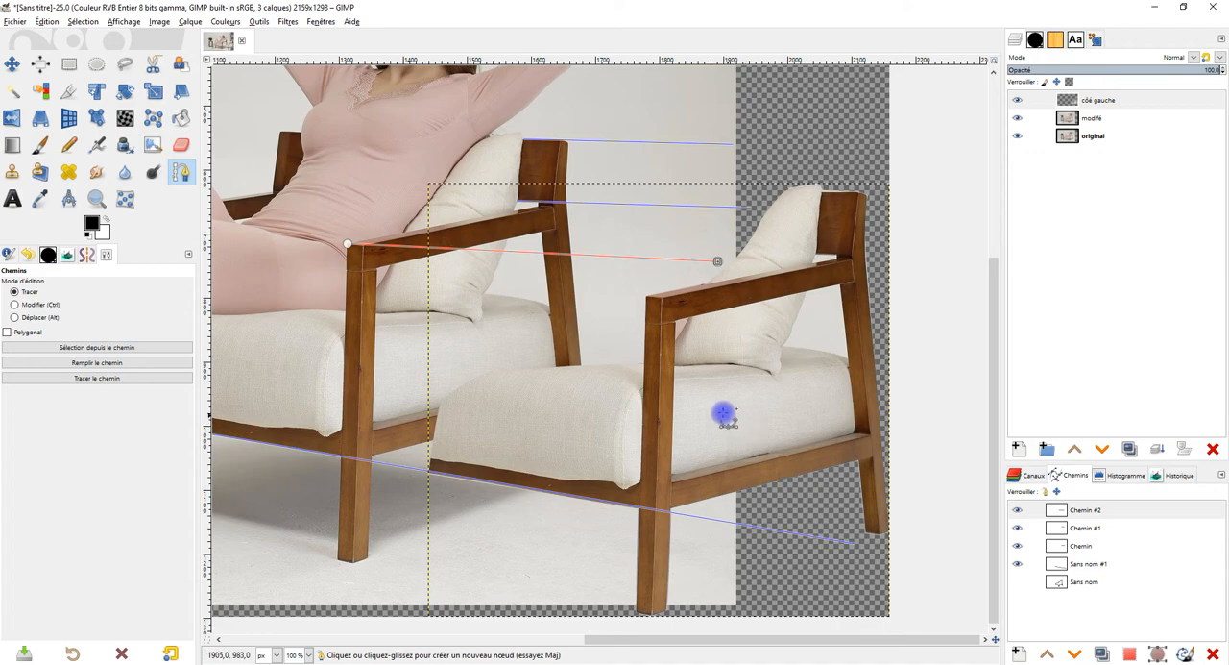
{"action": "scroll", "coordinate": [725, 408], "scroll_direction": "down", "scroll_amount": 1}
{"action": "scroll", "coordinate": [614, 304], "scroll_direction": "down", "scroll_amount": 2, "text": "ctrl"}
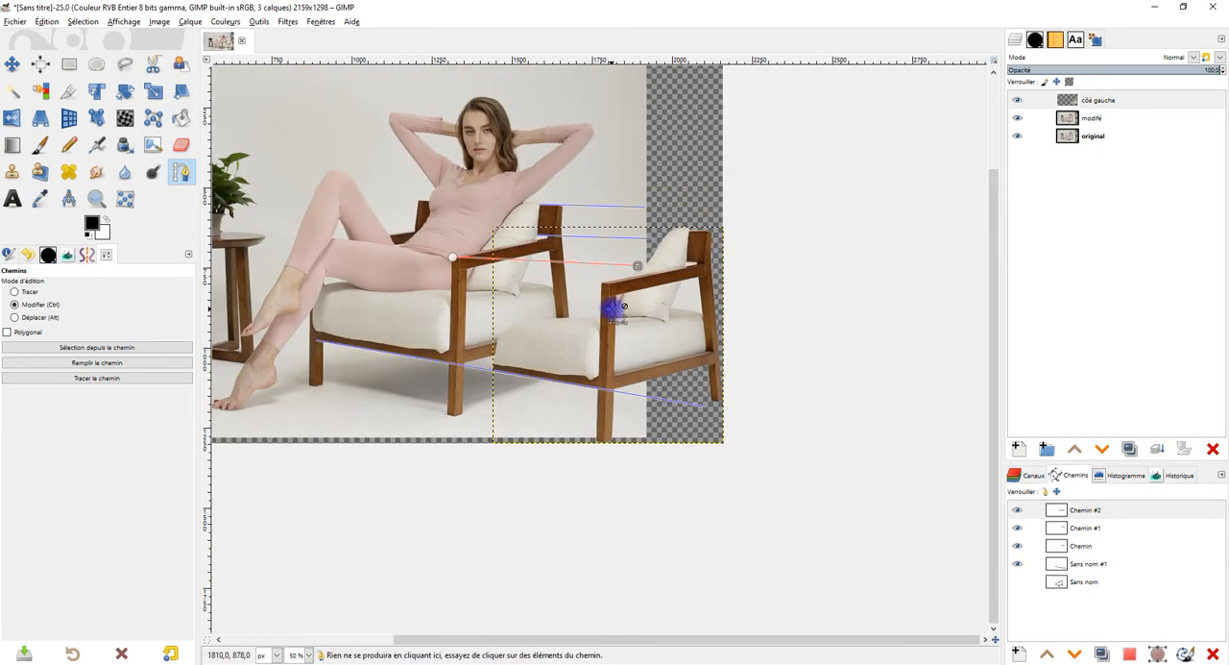
{"action": "scroll", "coordinate": [604, 303], "scroll_direction": "up", "scroll_amount": 1, "text": "ctrl"}
{"action": "scroll", "coordinate": [591, 305], "scroll_direction": "right", "scroll_amount": 2}
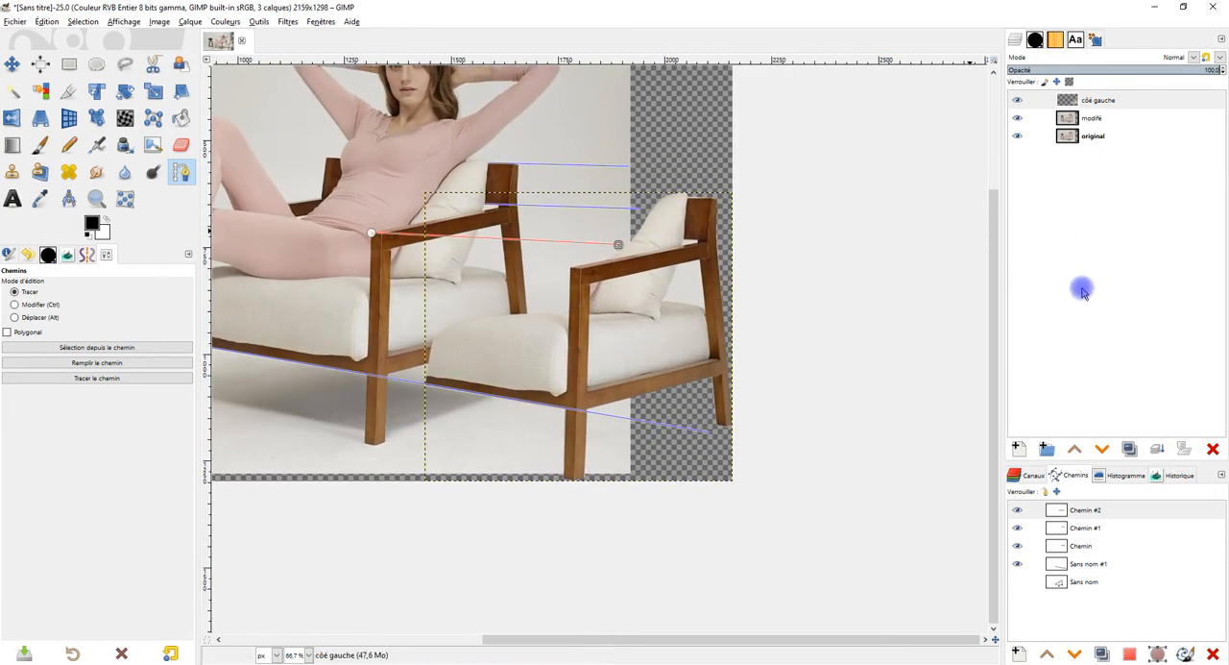
{"action": "left_click", "coordinate": [1088, 118]}
{"action": "left_click", "coordinate": [1098, 102]}
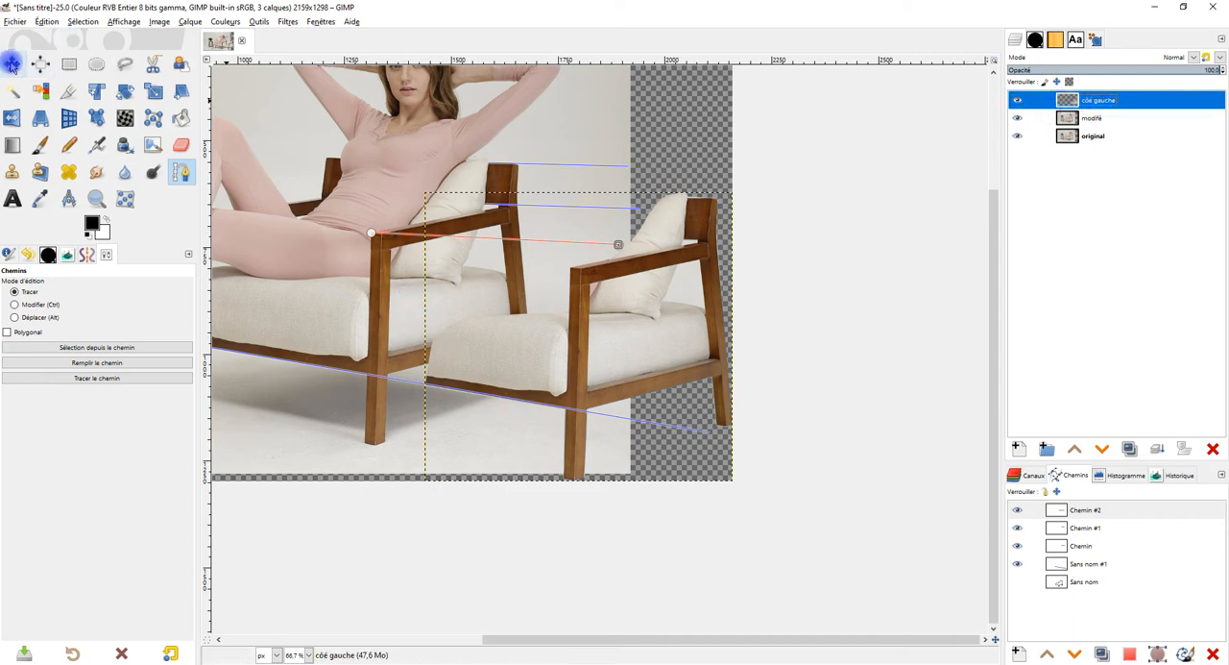
{"action": "key", "text": "m"}
{"action": "left_click_drag", "start_coordinate": [576, 301], "coordinate": [528, 291]}
{"action": "scroll", "coordinate": [527, 324], "scroll_direction": "up", "scroll_amount": 2, "text": "ctrl"}
{"action": "scroll", "coordinate": [513, 323], "scroll_direction": "down", "scroll_amount": 3, "text": "ctrl"}
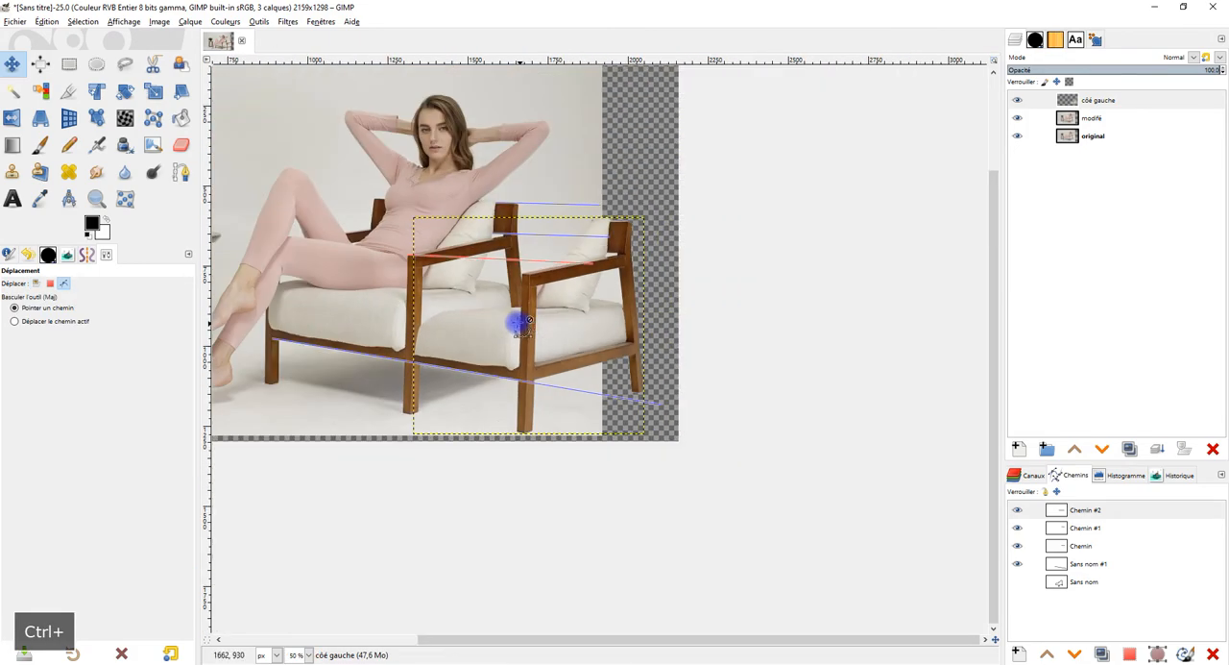
Step: Shift the côé gauche layer outward along the guides, and bring it back about 66 px left and 12 px up
{"action": "left_click_drag", "start_coordinate": [702, 349], "coordinate": [729, 355]}
{"action": "scroll", "coordinate": [823, 266], "scroll_direction": "up", "scroll_amount": 3, "text": "ctrl"}
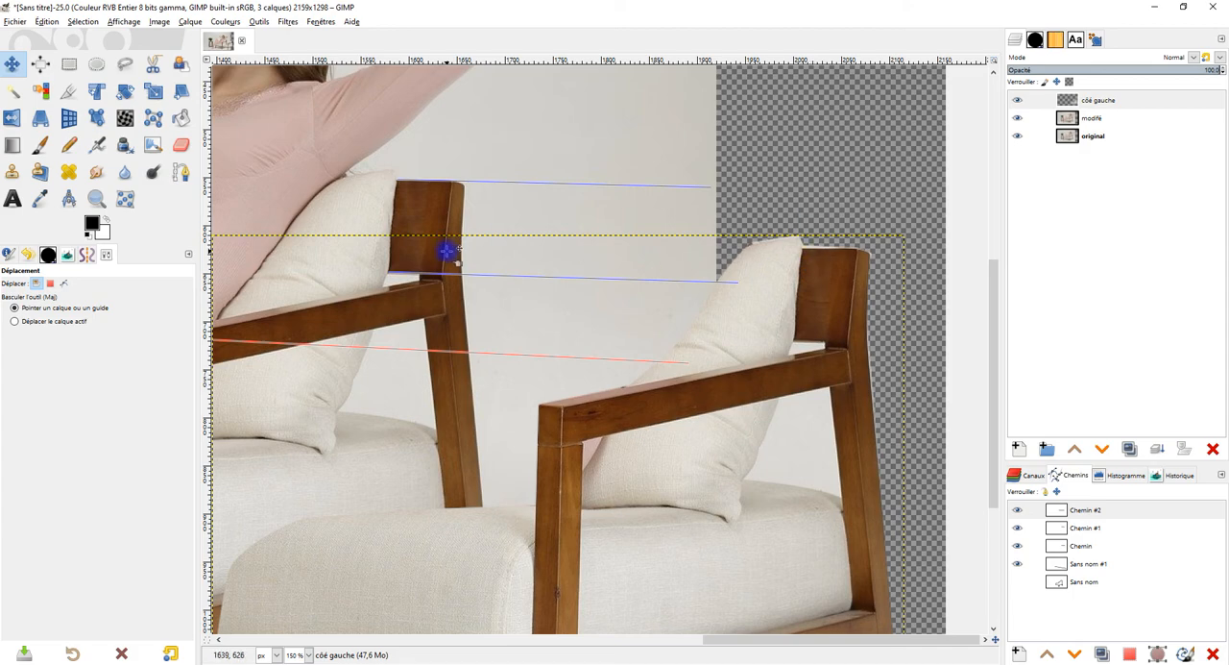
{"action": "scroll", "coordinate": [813, 330], "scroll_direction": "down", "scroll_amount": 2, "text": "ctrl"}
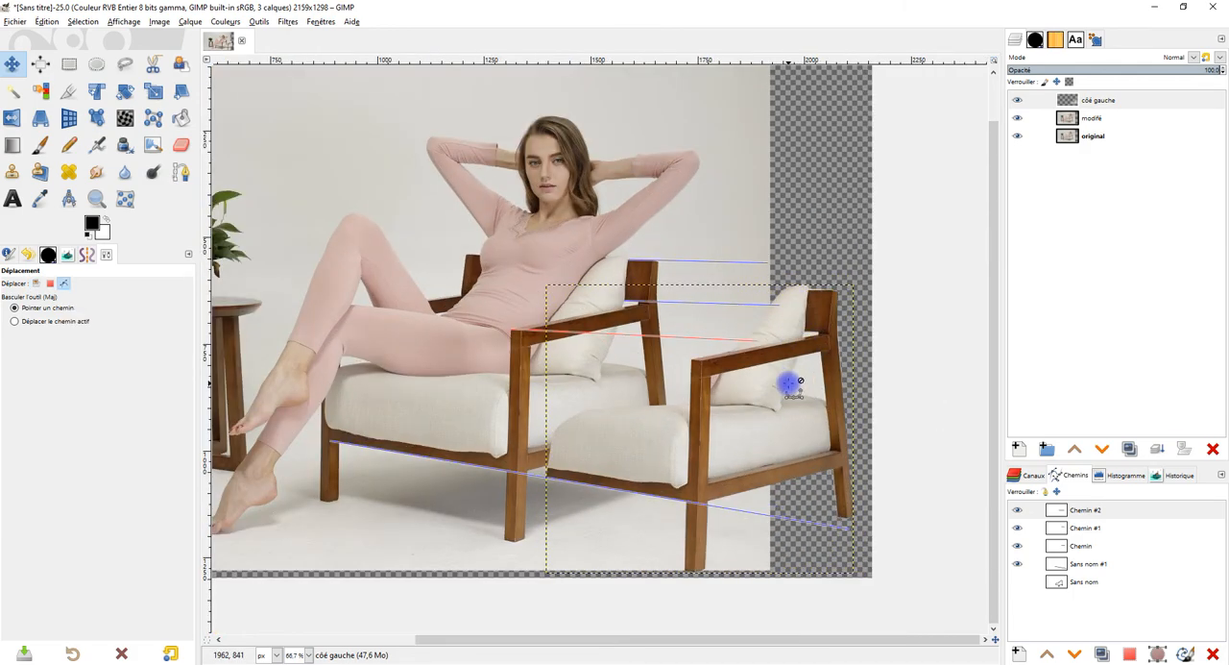
{"action": "scroll", "coordinate": [769, 374], "scroll_direction": "up", "scroll_amount": 2, "text": "ctrl"}
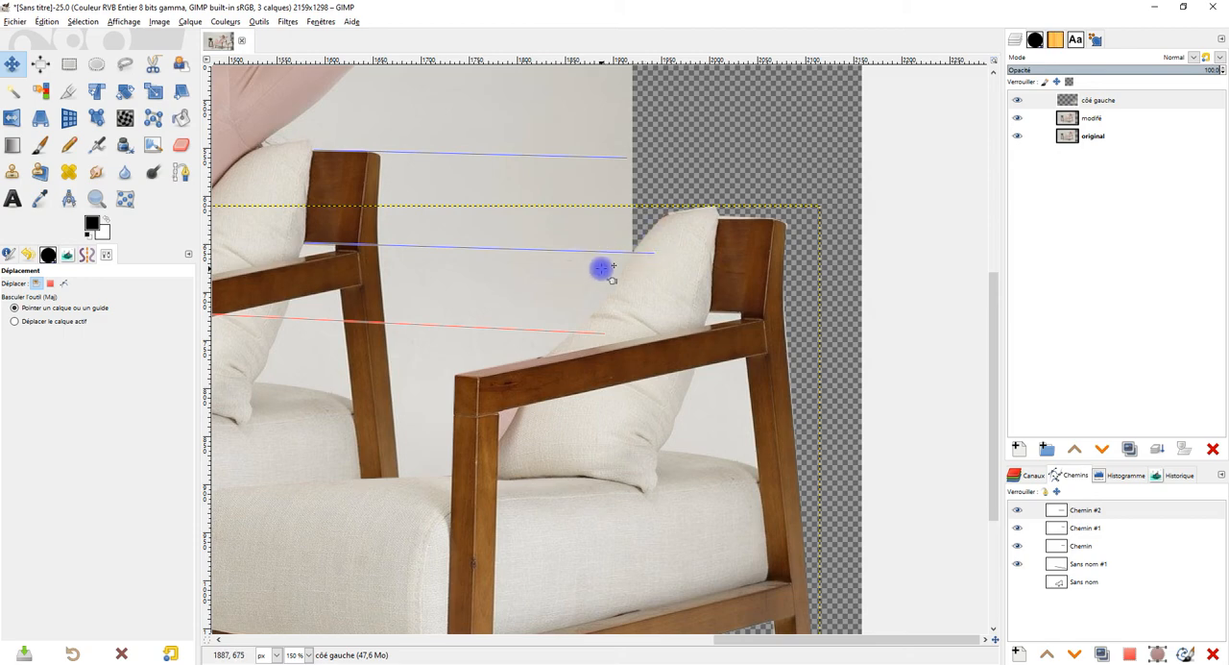
{"action": "scroll", "coordinate": [636, 259], "scroll_direction": "down", "scroll_amount": 2, "text": "ctrl"}
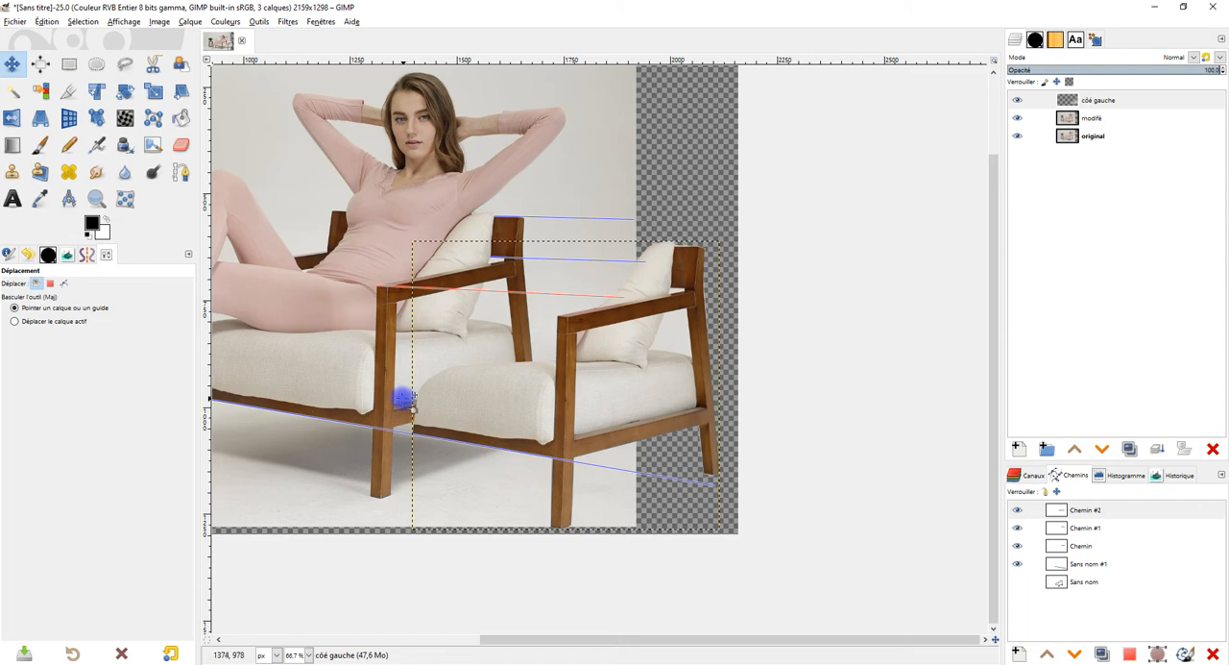
{"action": "left_click_drag", "start_coordinate": [578, 419], "coordinate": [540, 410]}
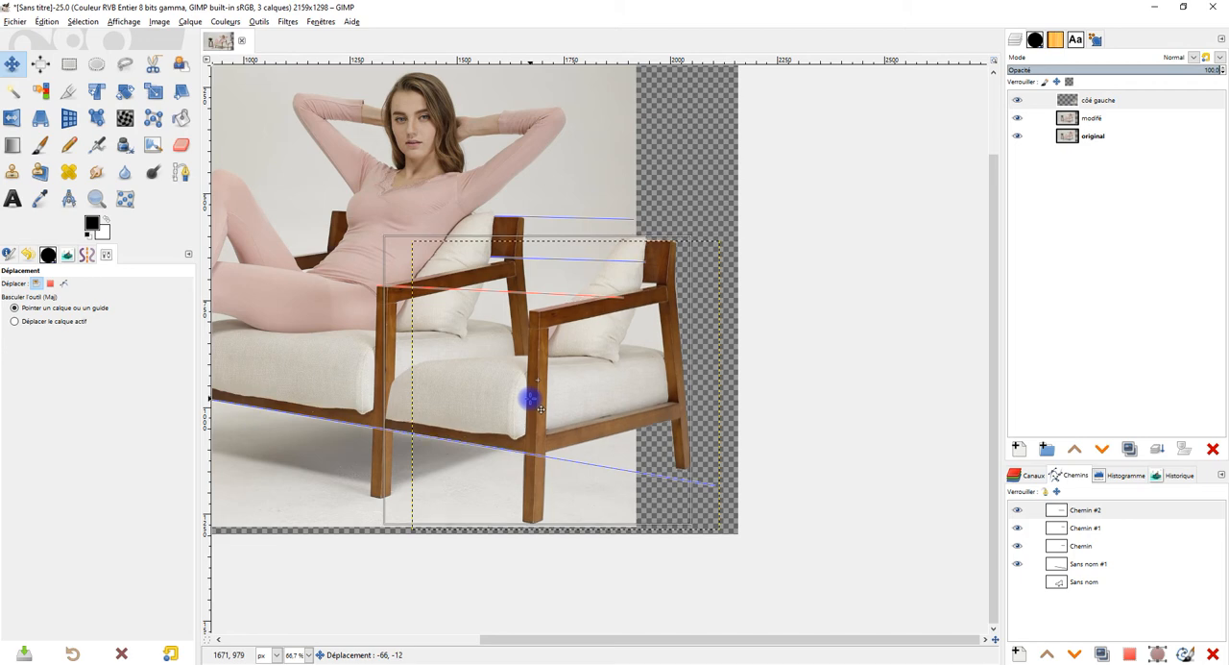
{"action": "left_click_drag", "start_coordinate": [540, 409], "coordinate": [541, 409]}
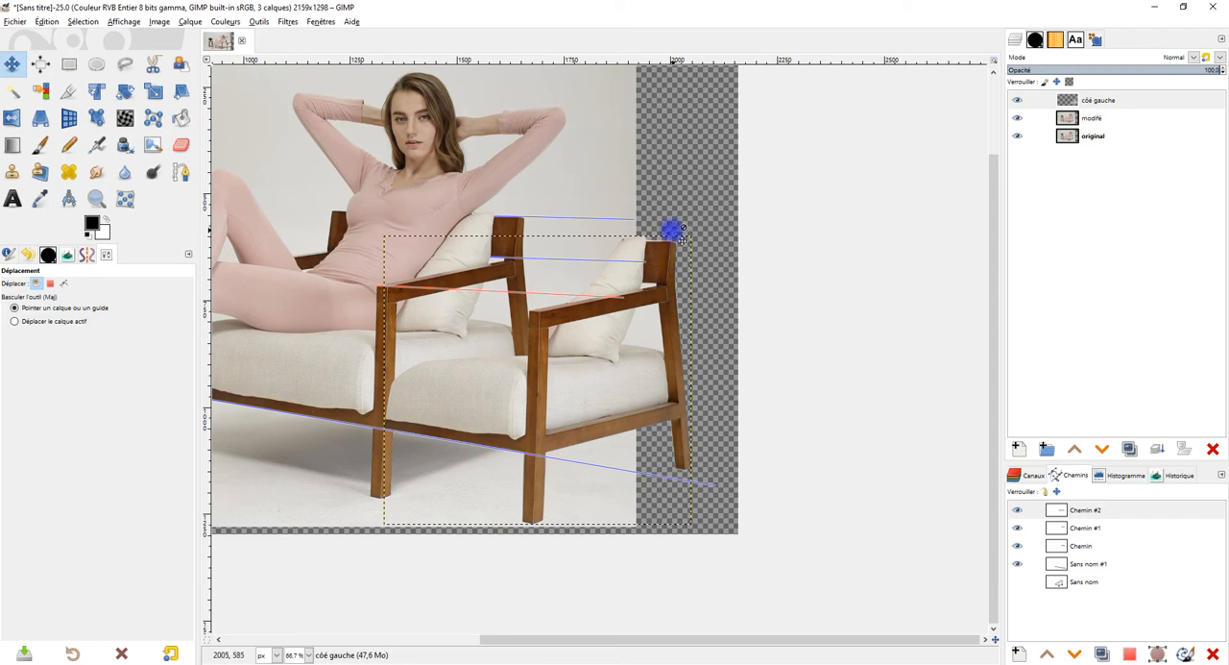
Step: Outline the copied chair's armrest and backrest top with a freehand selection on the côé gauche layer
{"action": "left_click", "coordinate": [125, 63]}
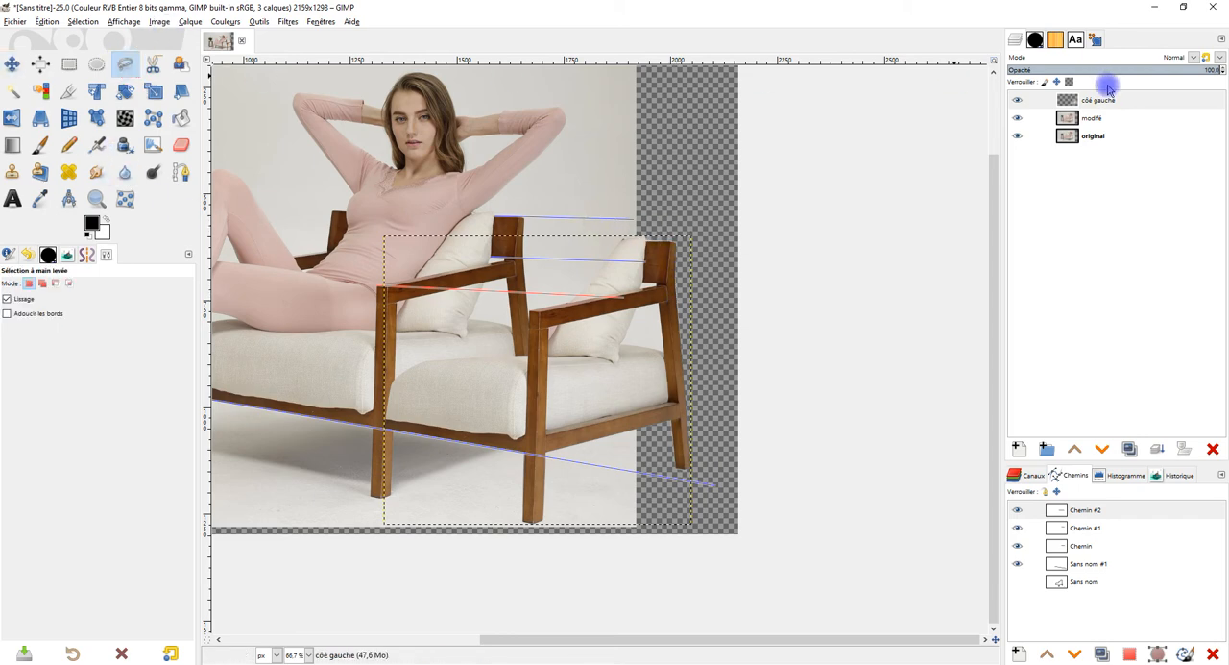
{"action": "left_click", "coordinate": [1097, 100]}
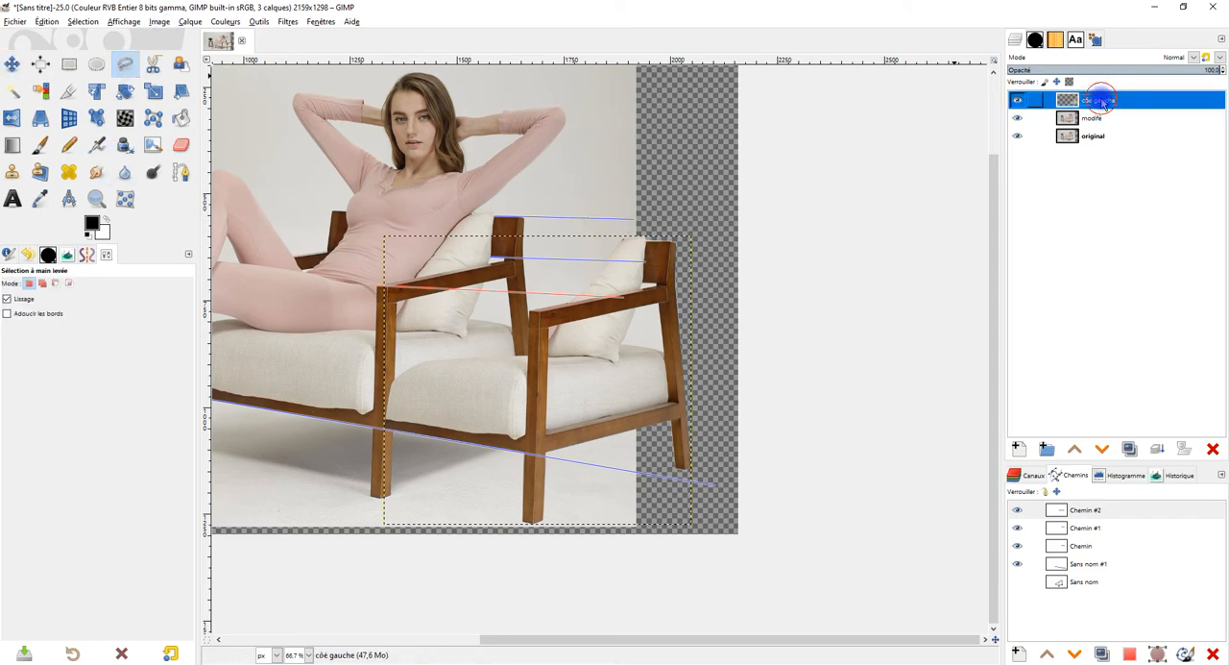
{"action": "left_click", "coordinate": [515, 343]}
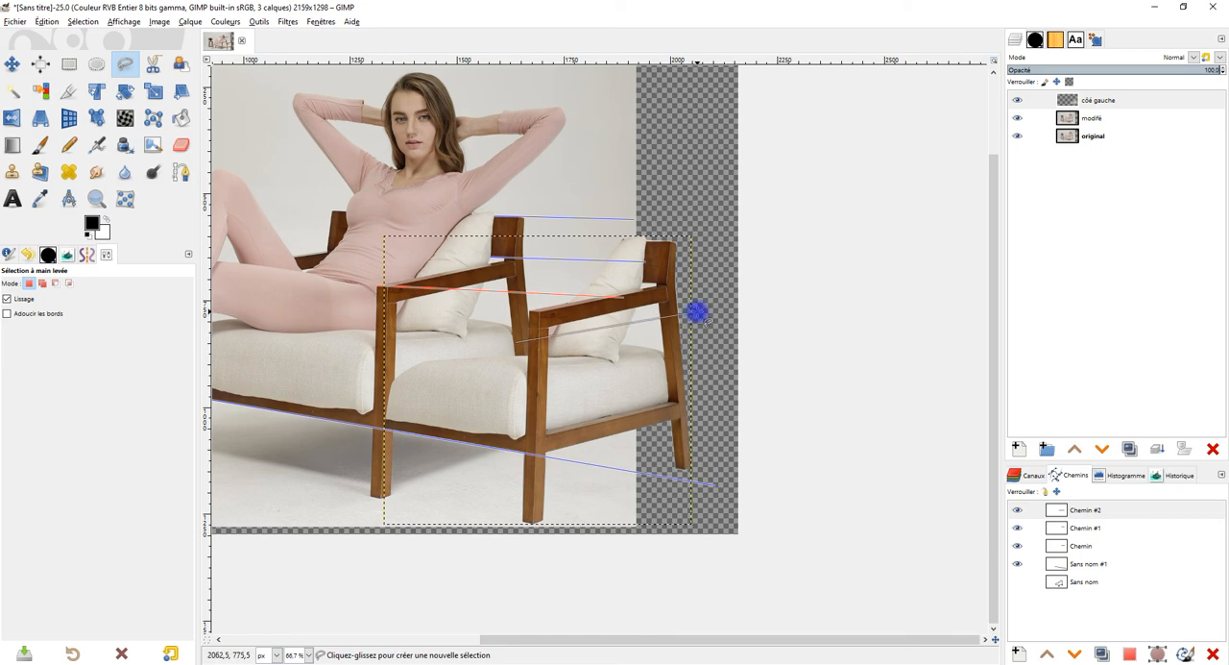
{"action": "left_click", "coordinate": [697, 227]}
{"action": "left_click", "coordinate": [626, 226]}
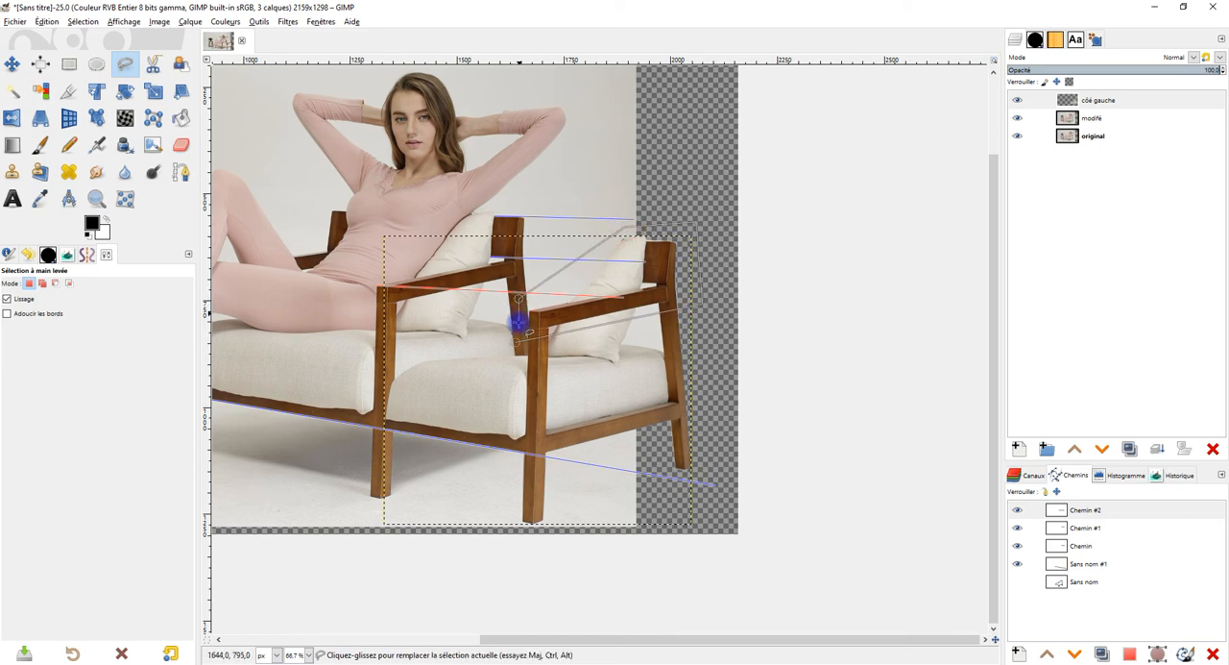
{"action": "left_click", "coordinate": [516, 344]}
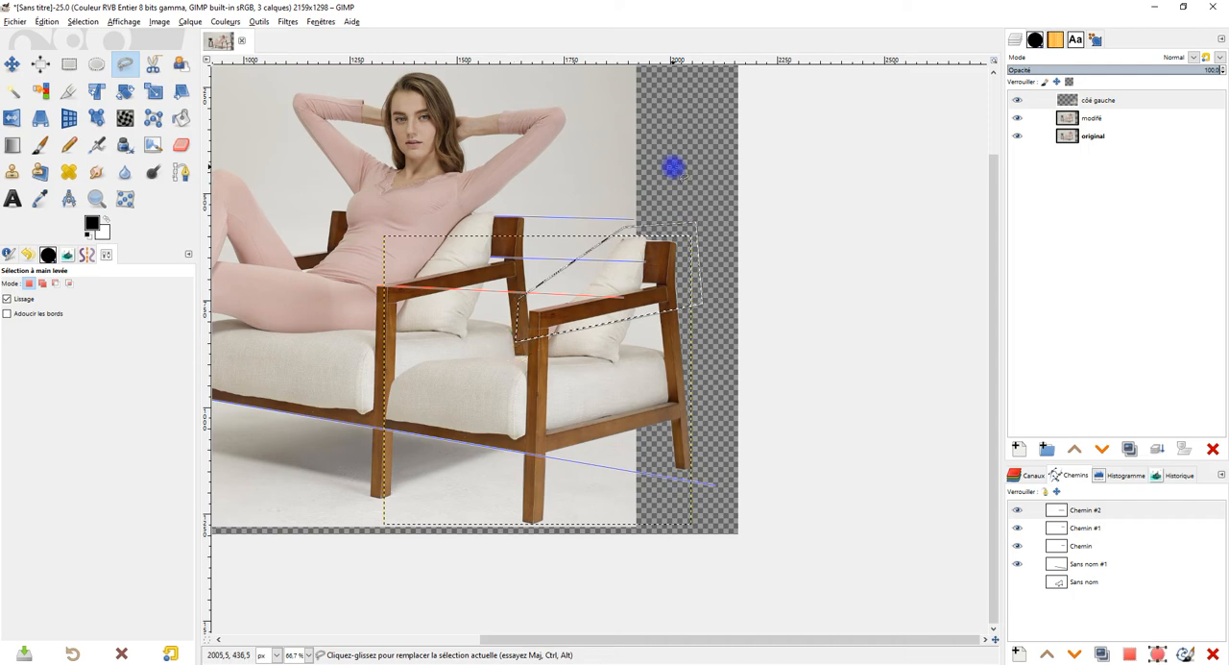
Step: Cut the selected armrest and backrest part onto its own new layer and raise it to meet the upper guides
{"action": "key", "text": "ctrl+x"}
{"action": "key", "text": "ctrl+v"}
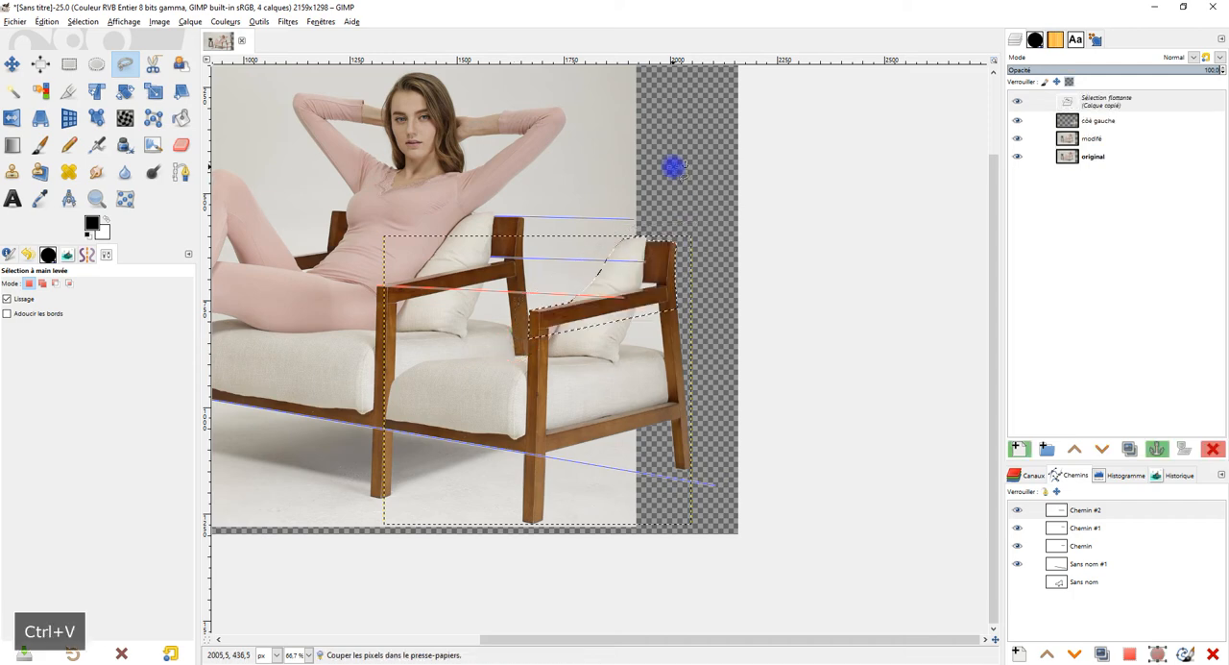
{"action": "left_click", "coordinate": [91, 21]}
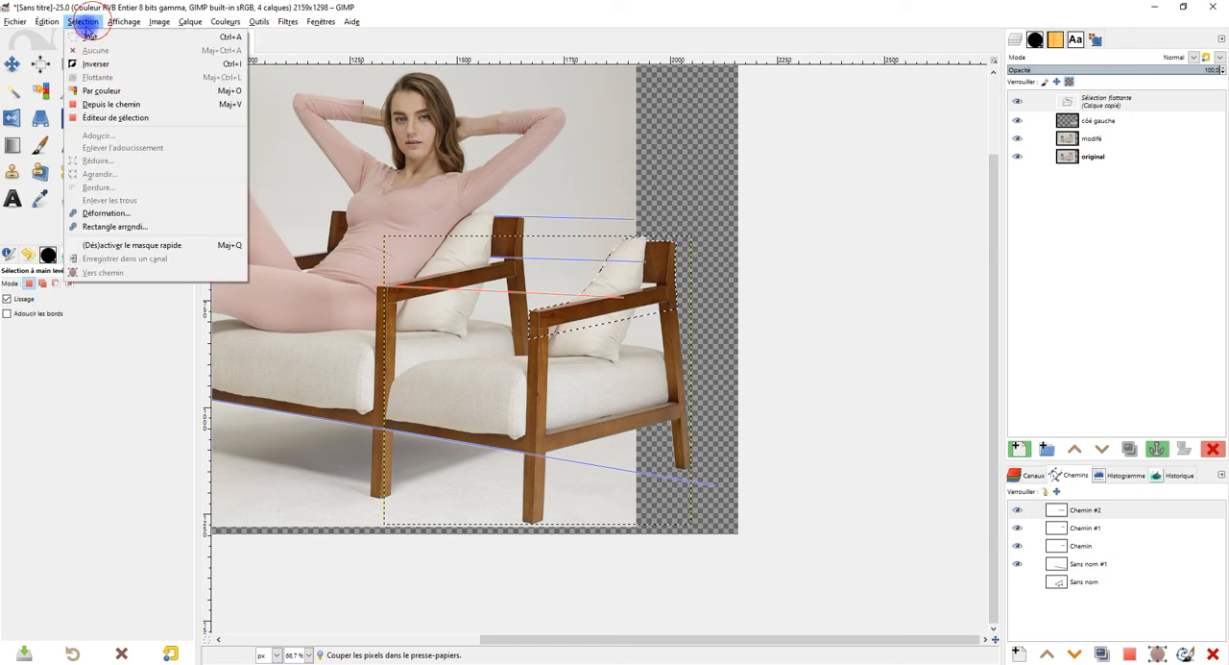
{"action": "mouse_move", "coordinate": [46, 21]}
{"action": "left_click", "coordinate": [427, 10]}
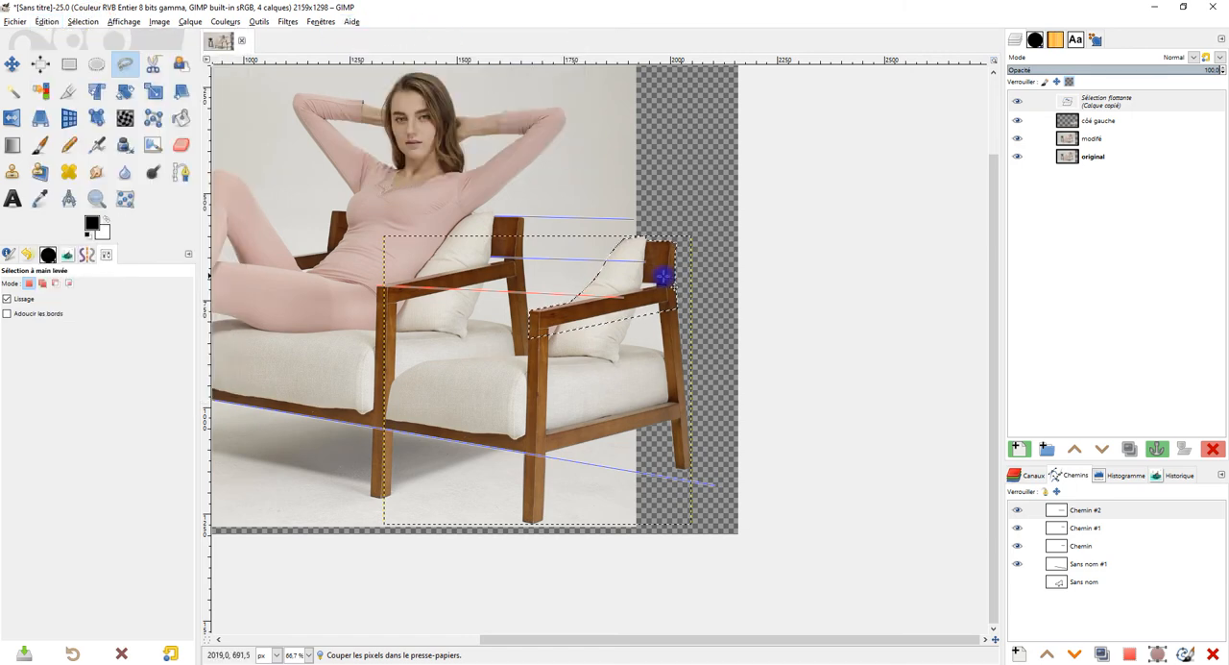
{"action": "left_click", "coordinate": [1016, 449]}
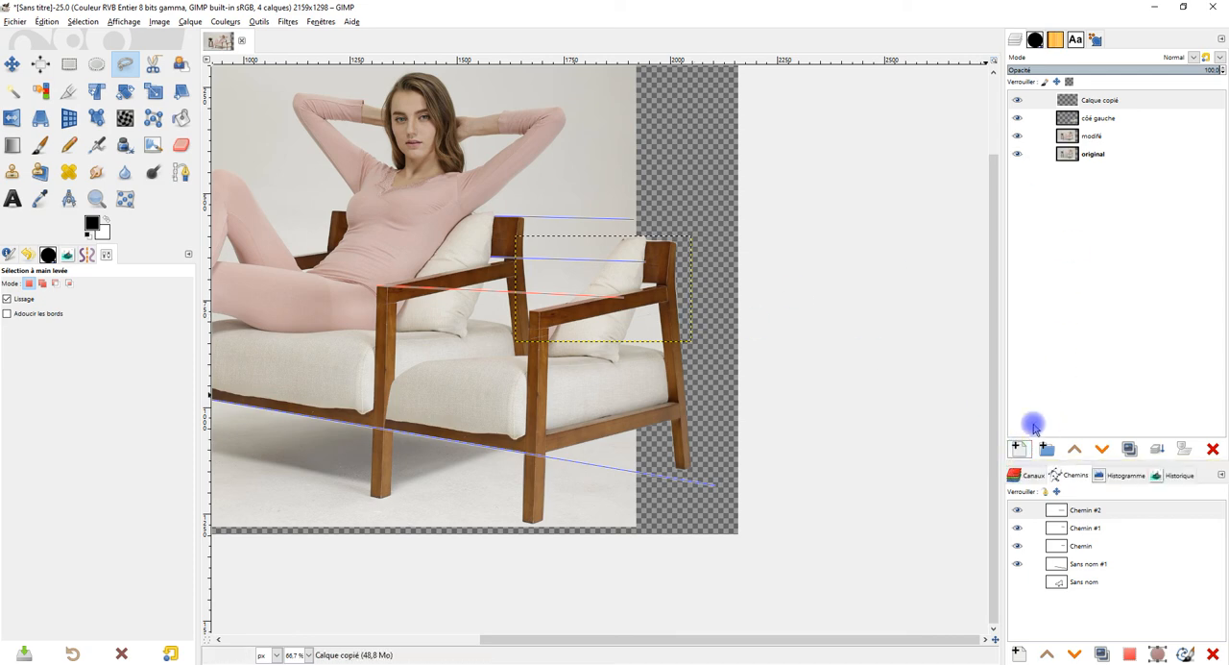
{"action": "left_click", "coordinate": [12, 64]}
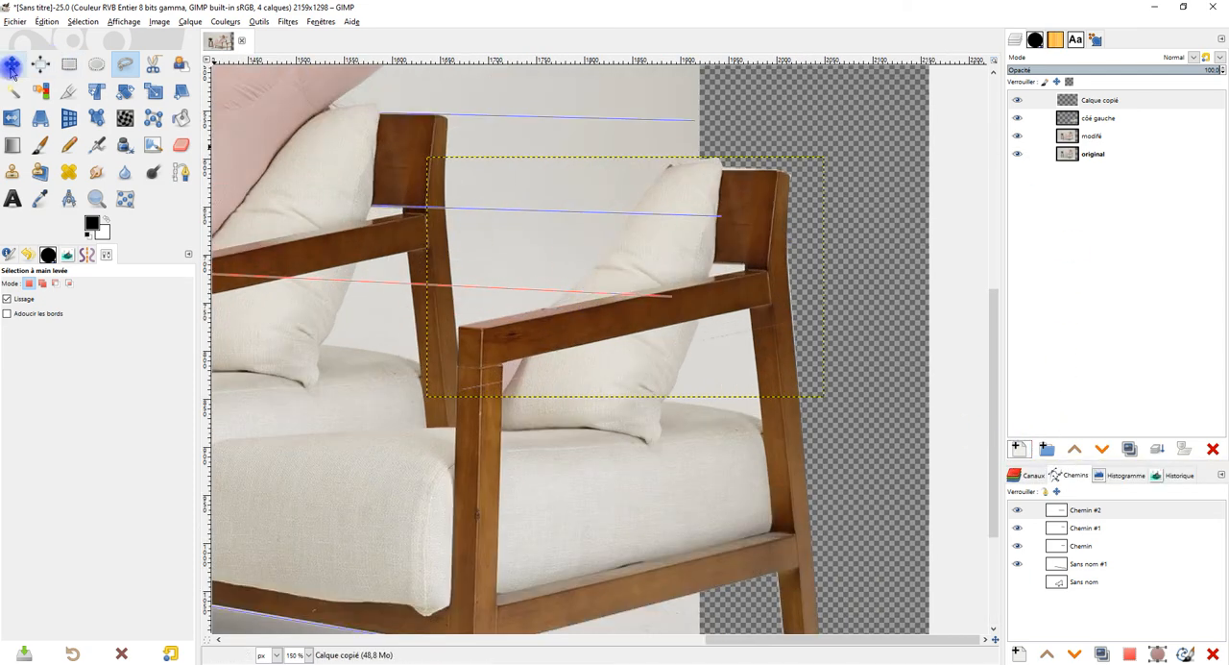
{"action": "left_click_drag", "start_coordinate": [763, 269], "coordinate": [760, 226]}
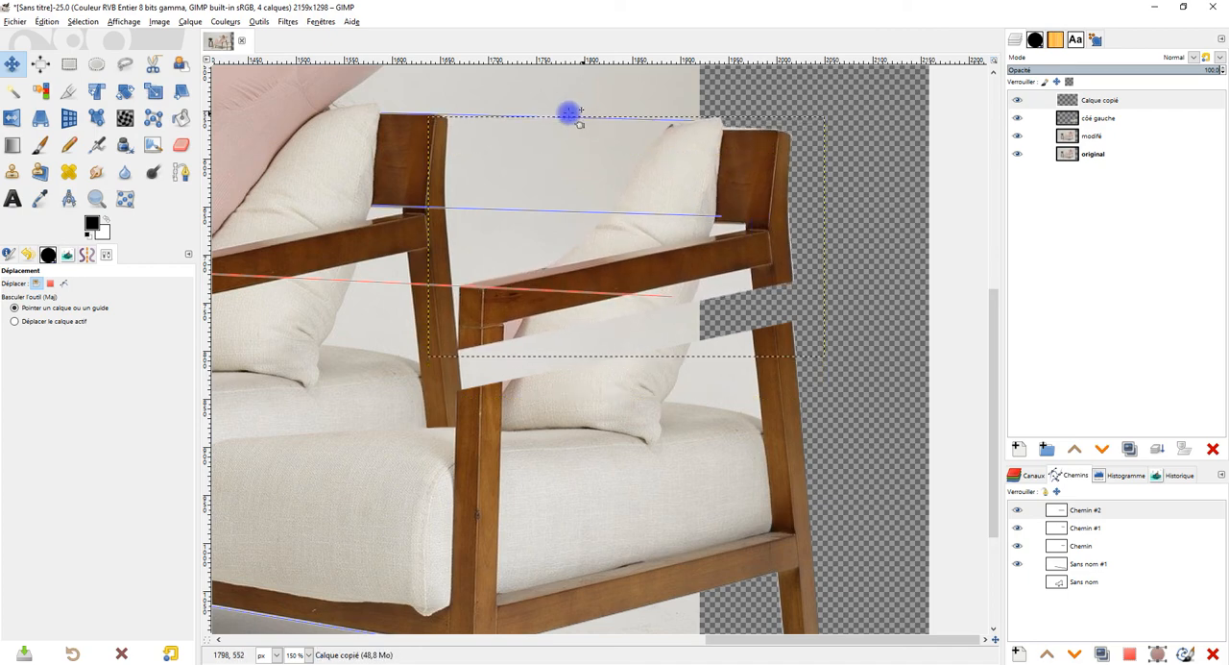
Step: Extend the backrest's top guide, Chemin #1, by moving its far endpoint out beyond the copied chair
{"action": "left_click", "coordinate": [1061, 527]}
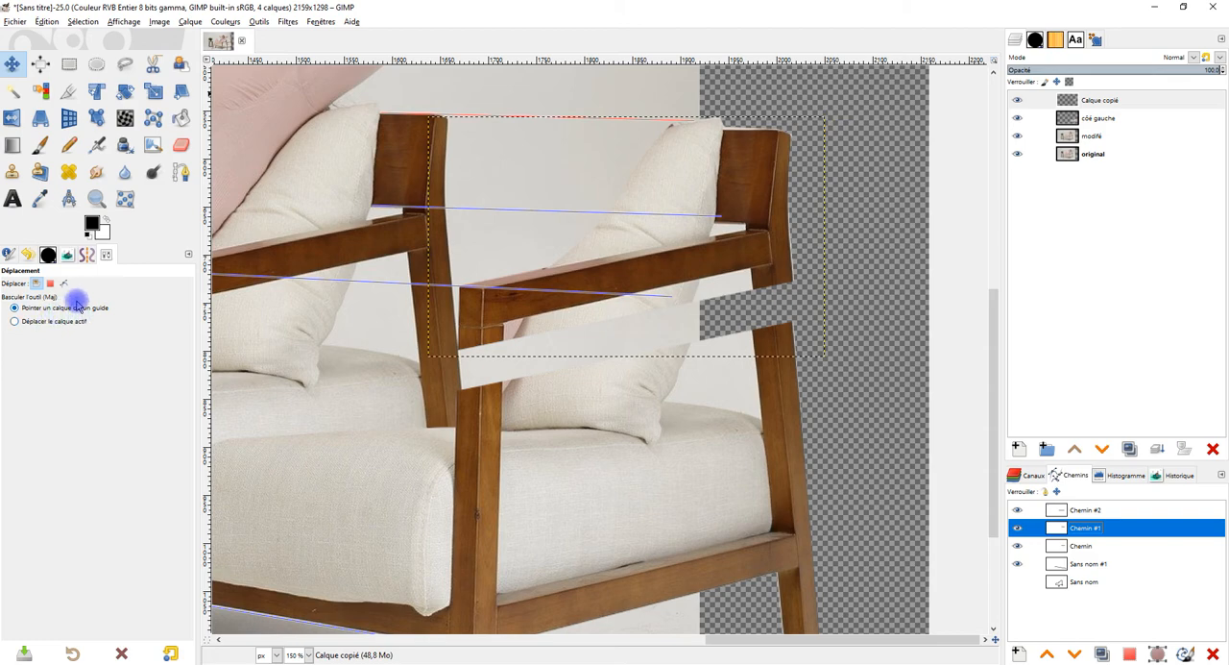
{"action": "left_click", "coordinate": [181, 175]}
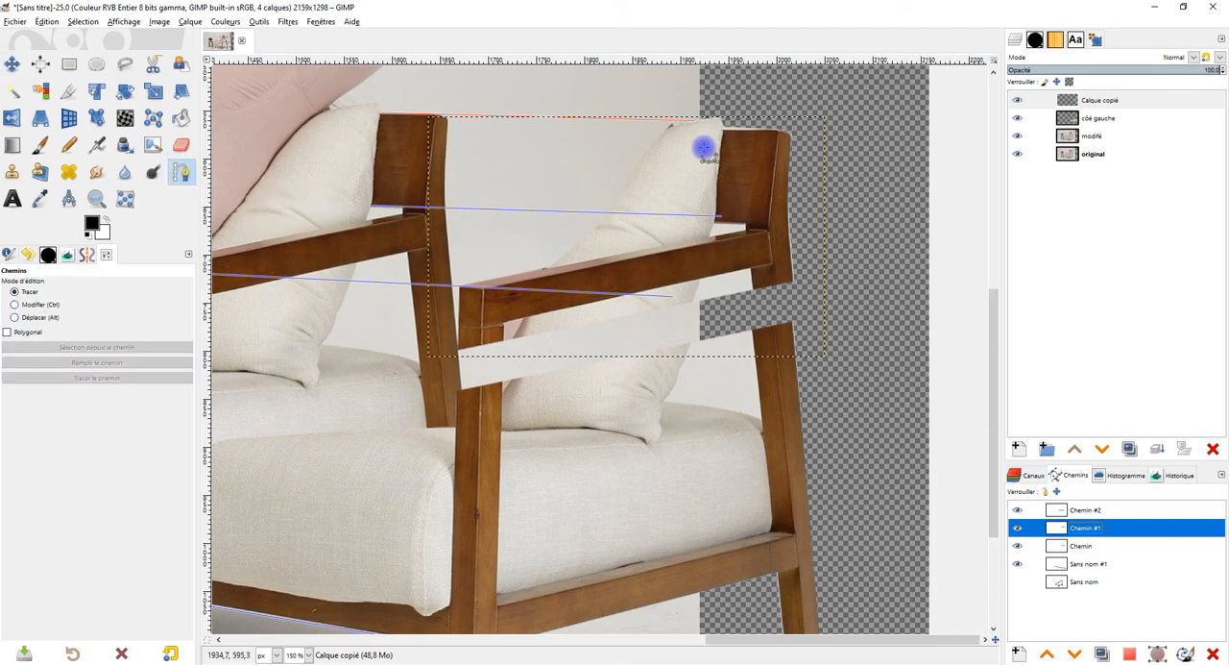
{"action": "left_click_drag", "start_coordinate": [666, 121], "coordinate": [945, 127]}
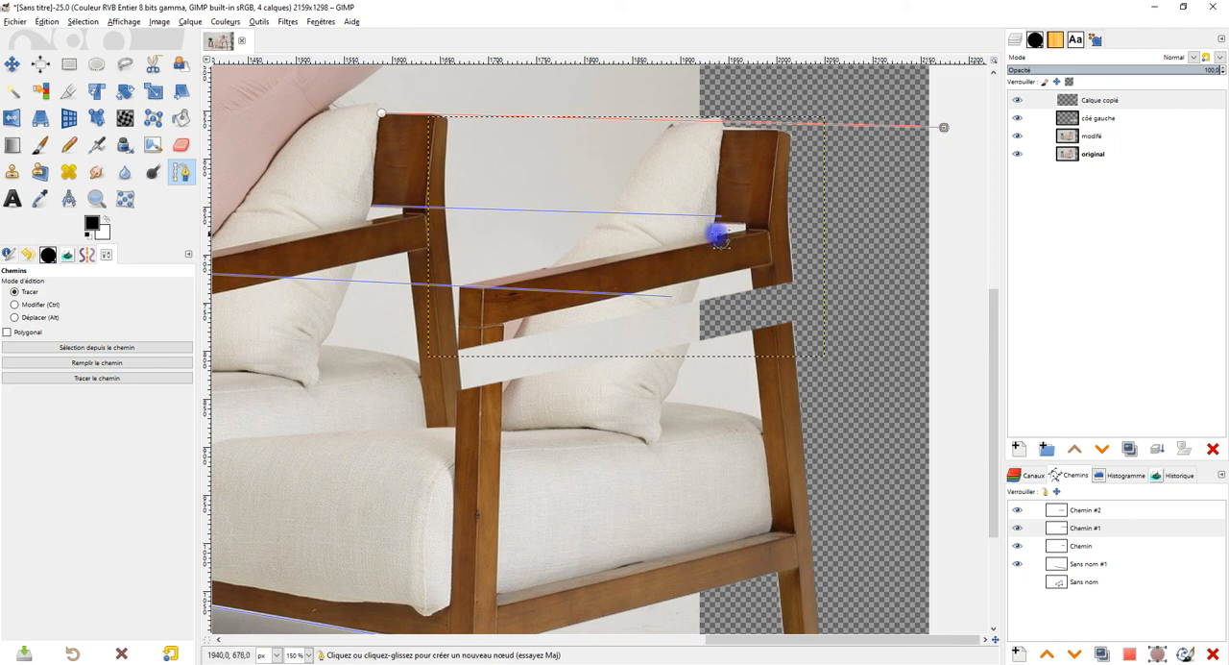
Step: Select the guide Chemin below the backrest and extend its far endpoint past the copied chair's rear post
{"action": "left_click", "coordinate": [1069, 512]}
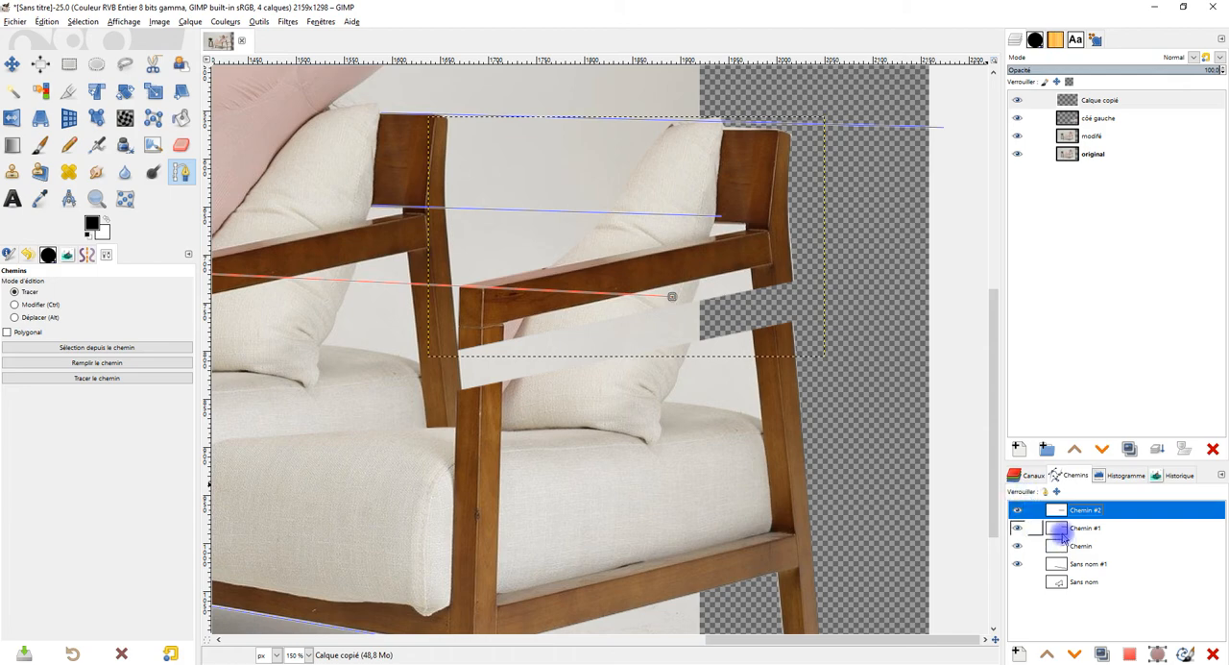
{"action": "left_click", "coordinate": [1062, 546]}
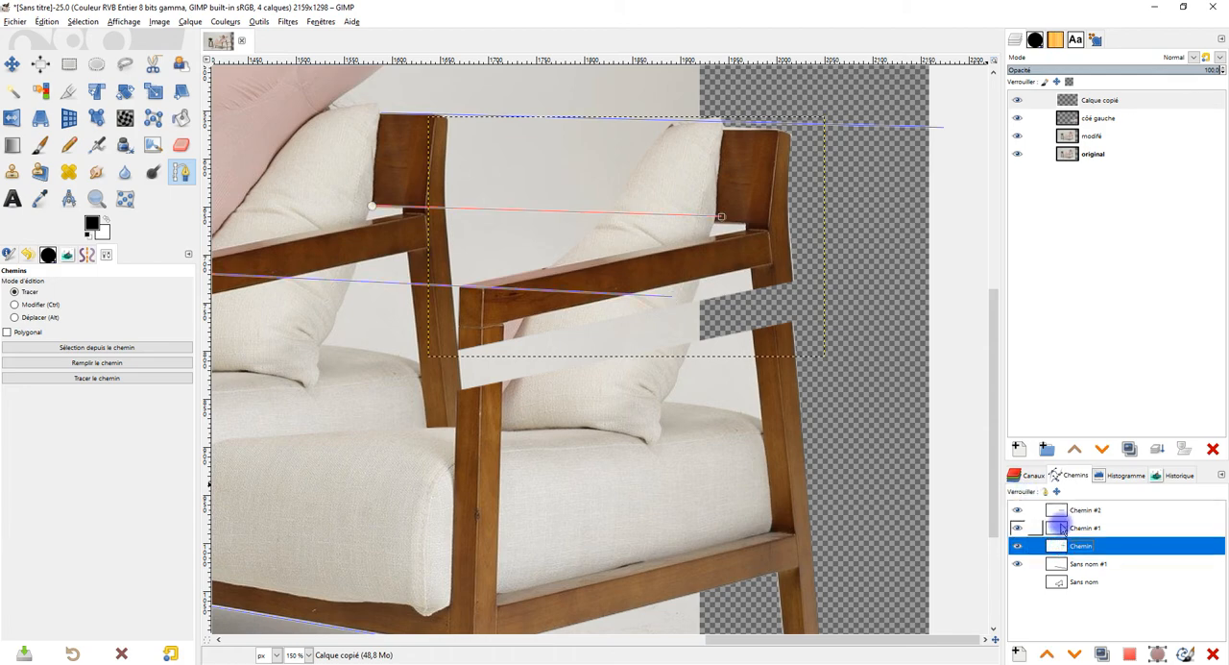
{"action": "left_click", "coordinate": [1062, 528]}
{"action": "left_click", "coordinate": [1060, 511]}
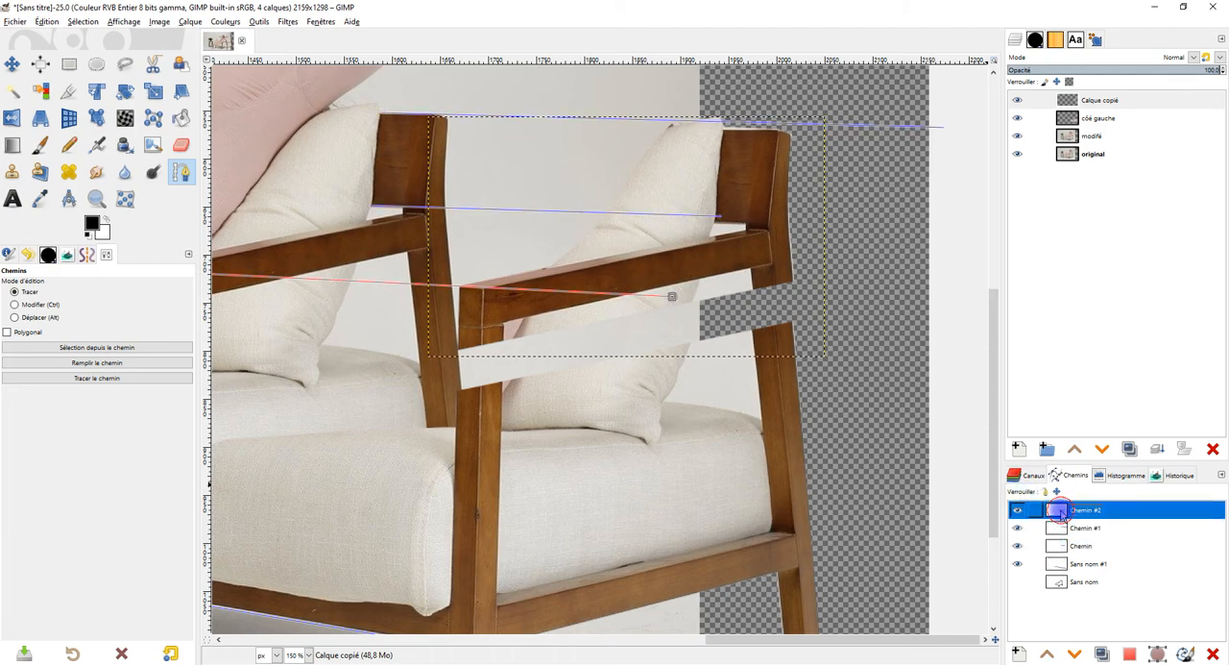
{"action": "left_click_drag", "start_coordinate": [1061, 513], "coordinate": [1062, 569]}
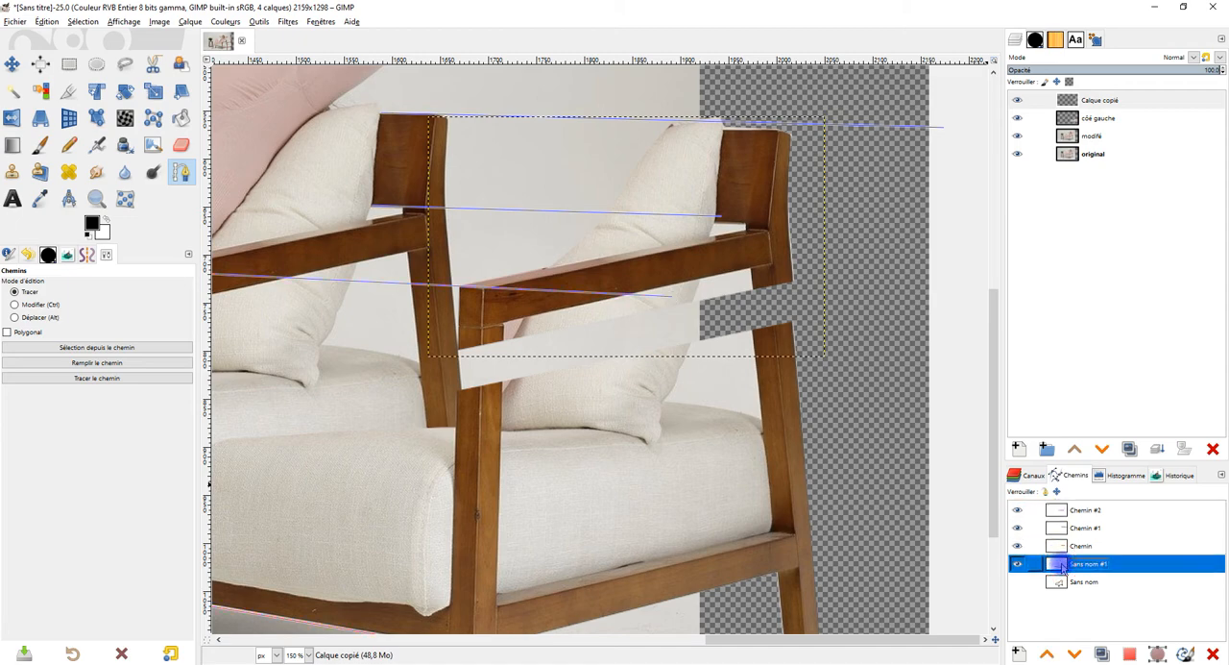
{"action": "scroll", "coordinate": [629, 466], "scroll_direction": "down", "scroll_amount": 2, "text": "ctrl"}
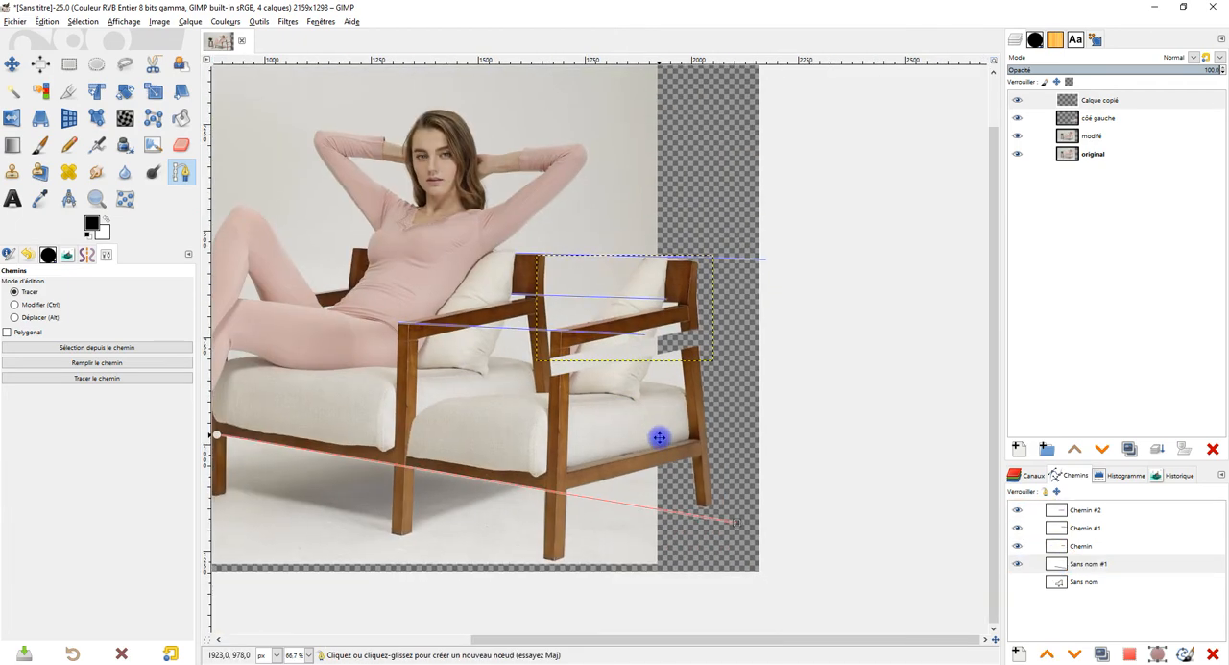
{"action": "scroll", "coordinate": [647, 494], "scroll_direction": "up", "scroll_amount": 1, "text": "ctrl"}
{"action": "left_click", "coordinate": [1061, 549]}
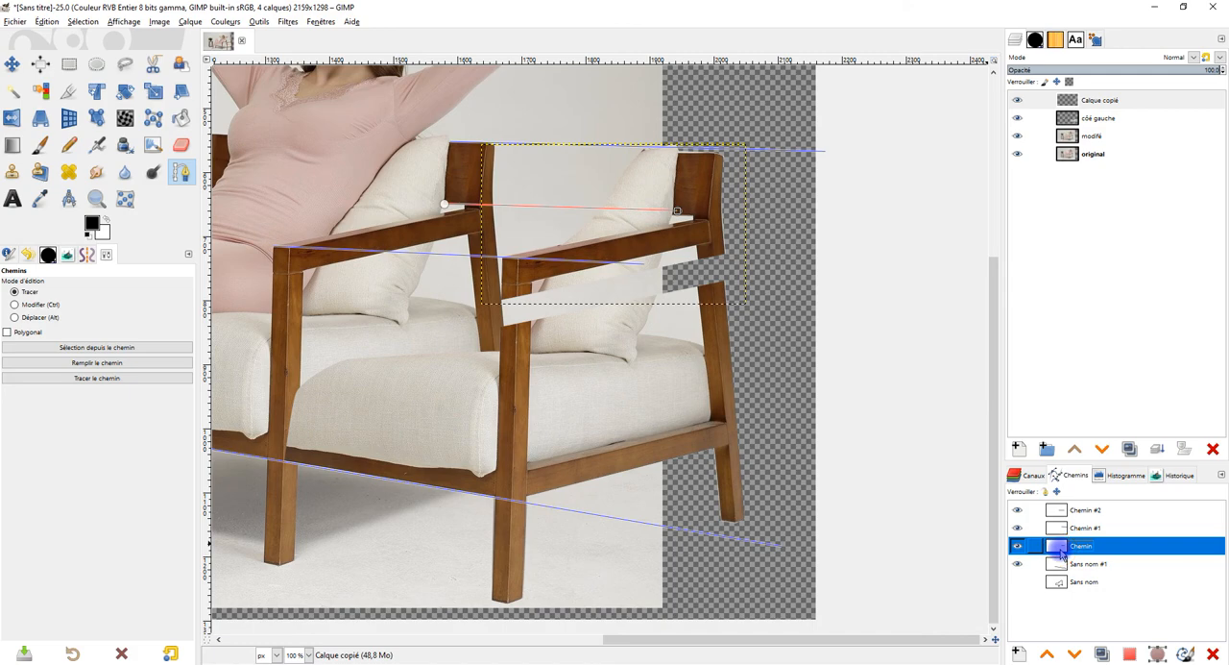
{"action": "scroll", "coordinate": [691, 211], "scroll_direction": "up", "scroll_amount": 3, "text": "ctrl"}
{"action": "scroll", "coordinate": [590, 275], "scroll_direction": "down", "scroll_amount": 2, "text": "ctrl"}
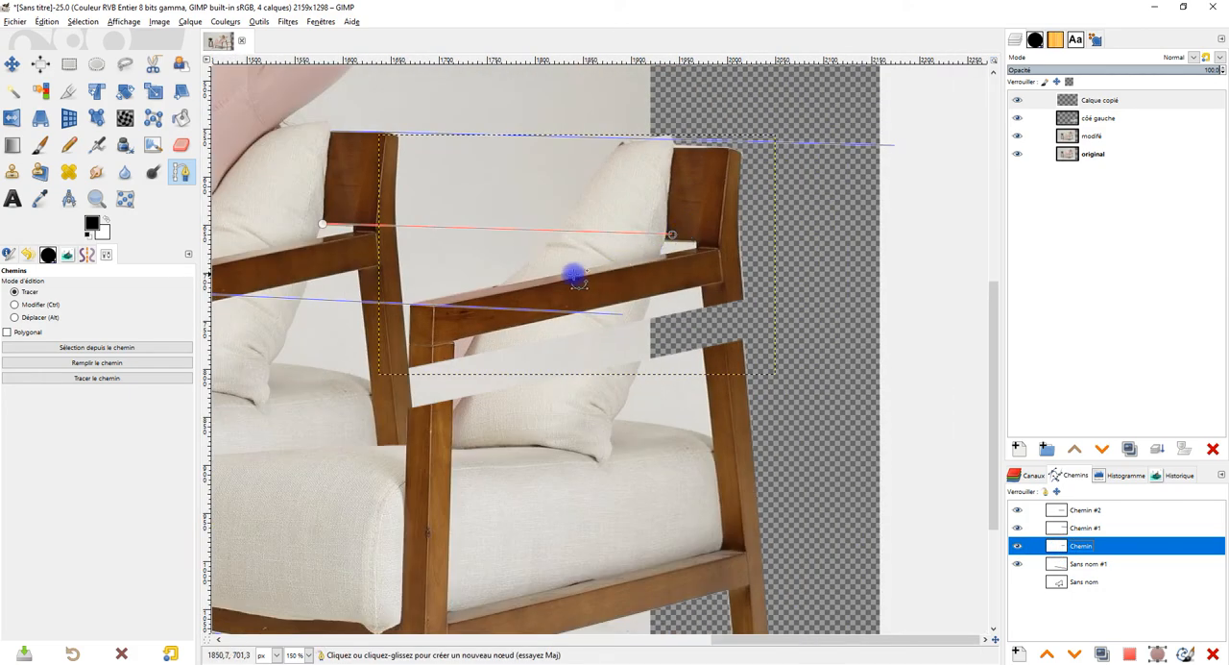
{"action": "scroll", "coordinate": [450, 259], "scroll_direction": "up", "scroll_amount": 1, "text": "ctrl"}
{"action": "left_click_drag", "start_coordinate": [747, 227], "coordinate": [919, 241]}
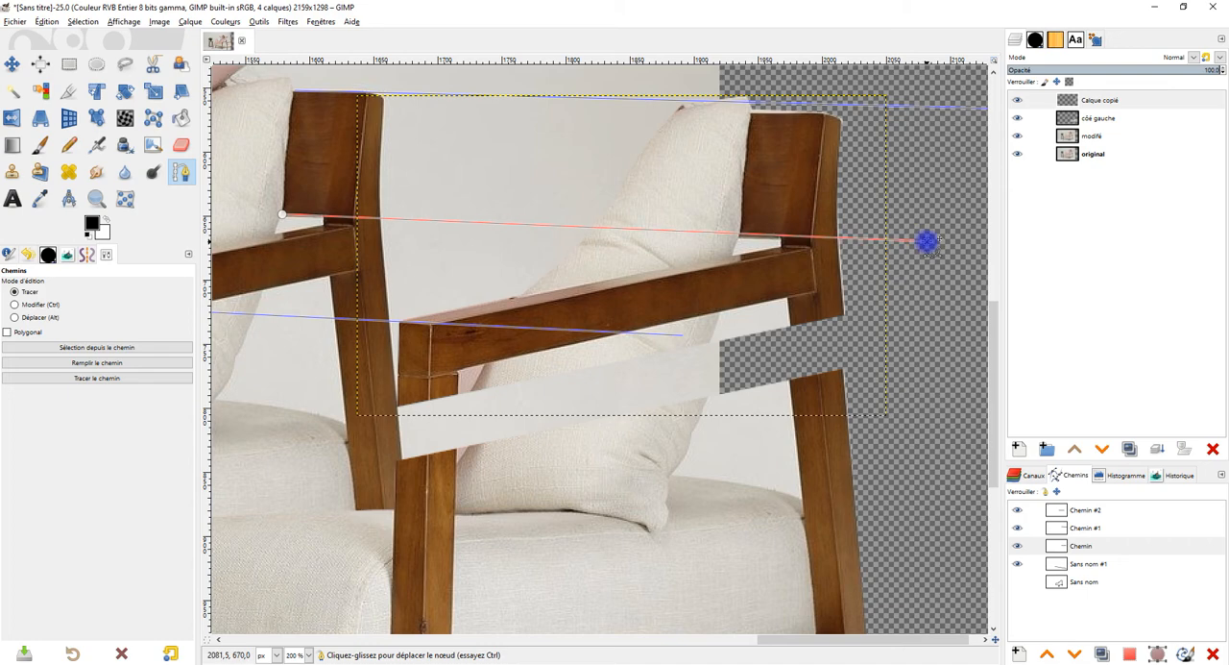
Step: Nudge the Calque copié layer slightly left and up to fit the extended guides
{"action": "scroll", "coordinate": [827, 246], "scroll_direction": "down", "scroll_amount": 1, "text": "ctrl"}
{"action": "scroll", "coordinate": [789, 246], "scroll_direction": "up", "scroll_amount": 1, "text": "ctrl"}
{"action": "left_click_drag", "start_coordinate": [732, 270], "coordinate": [706, 317]}
{"action": "key", "text": "m"}
{"action": "mouse_move", "coordinate": [787, 202]}
{"action": "left_mouse_down"}
{"action": "mouse_move", "coordinate": [813, 196]}
{"action": "mouse_move", "coordinate": [786, 202]}
{"action": "left_mouse_up"}
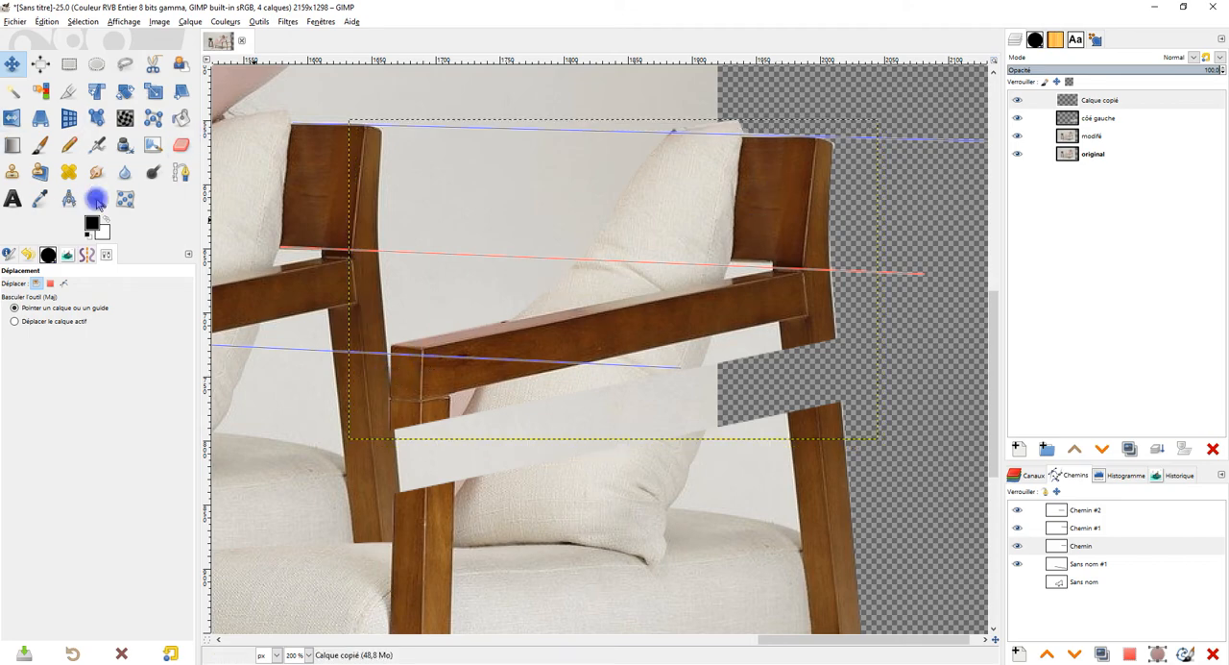
Step: Apply a Perspective transform to the Calque copié layer, adjusting its lower corners so the armrest and backrest follow the guides
{"action": "left_click", "coordinate": [39, 117]}
{"action": "left_click", "coordinate": [751, 207]}
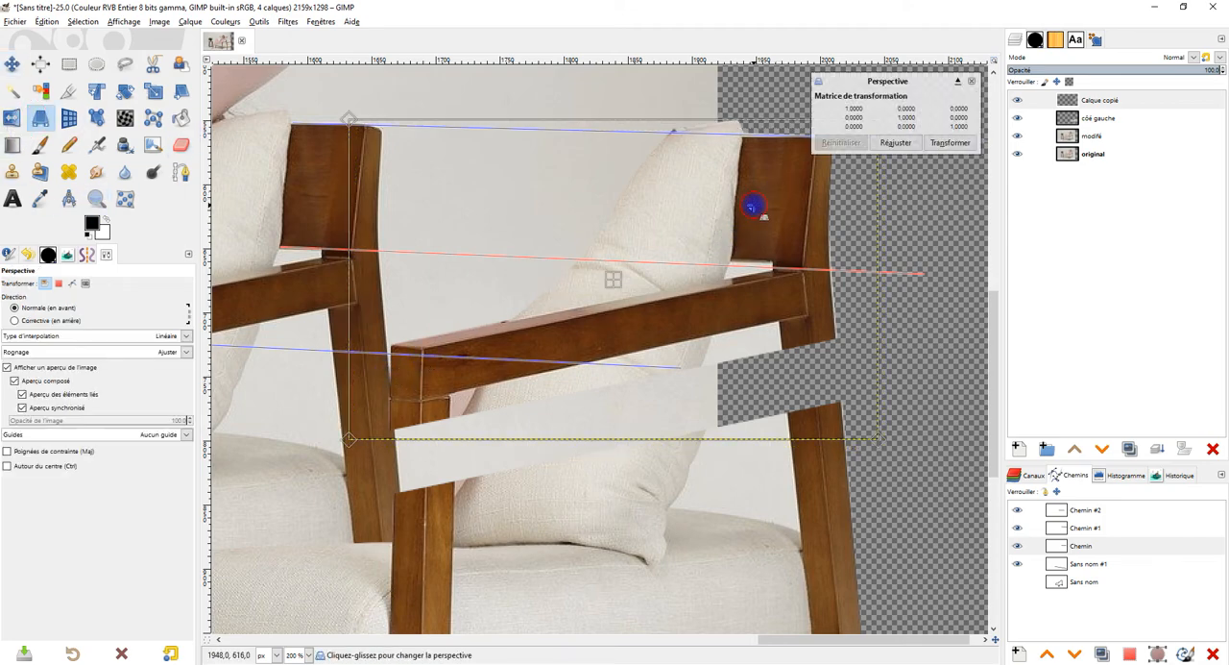
{"action": "left_click_drag", "start_coordinate": [348, 443], "coordinate": [356, 454]}
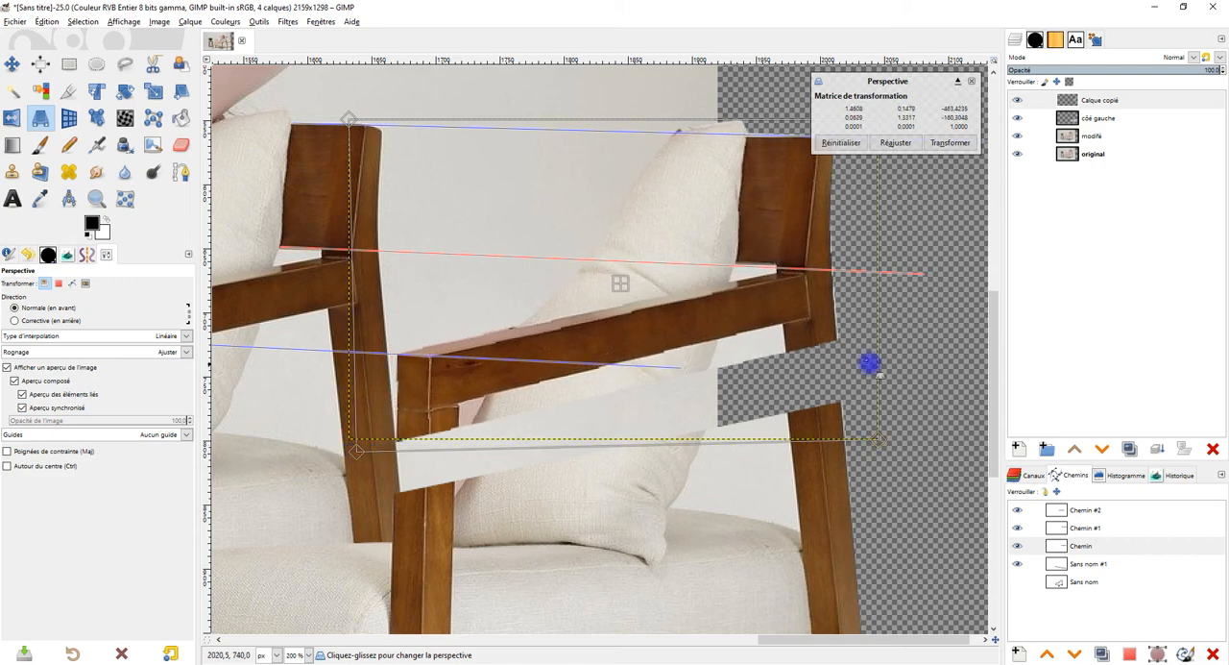
{"action": "left_click_drag", "start_coordinate": [883, 448], "coordinate": [891, 439]}
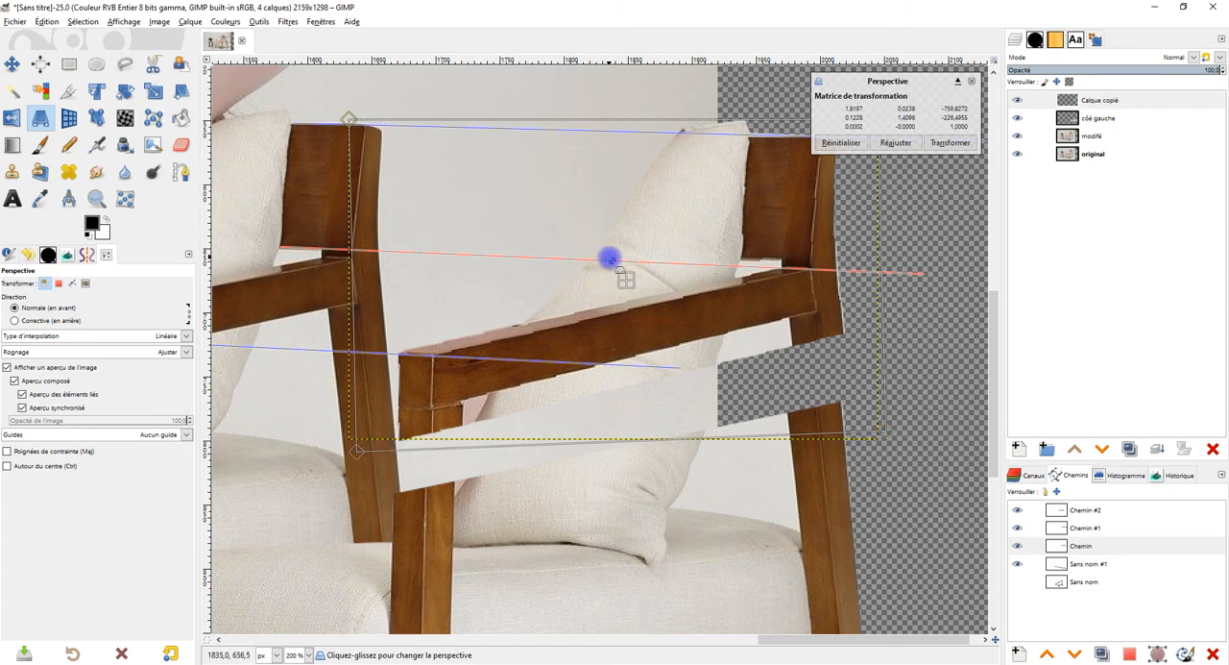
{"action": "scroll", "coordinate": [614, 262], "scroll_direction": "down", "scroll_amount": 3}
{"action": "scroll", "coordinate": [541, 353], "scroll_direction": "up", "scroll_amount": 3}
{"action": "left_click_drag", "start_coordinate": [482, 341], "coordinate": [426, 357]}
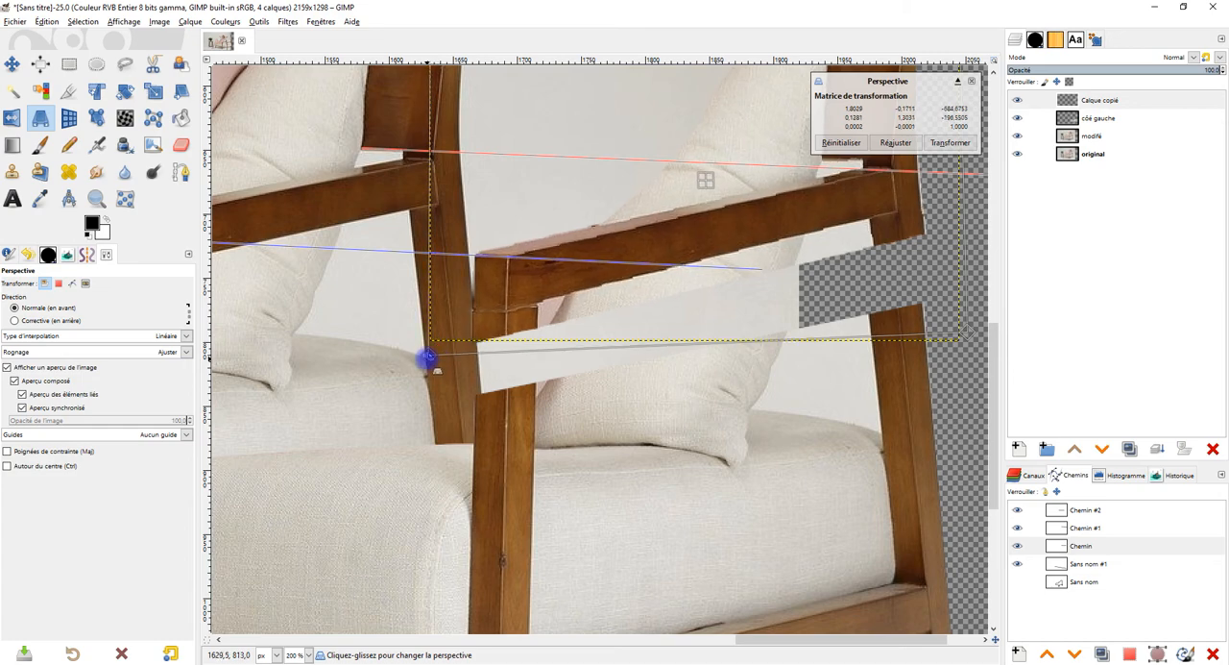
{"action": "left_click_drag", "start_coordinate": [963, 389], "coordinate": [855, 378]}
{"action": "left_click_drag", "start_coordinate": [859, 326], "coordinate": [841, 327]}
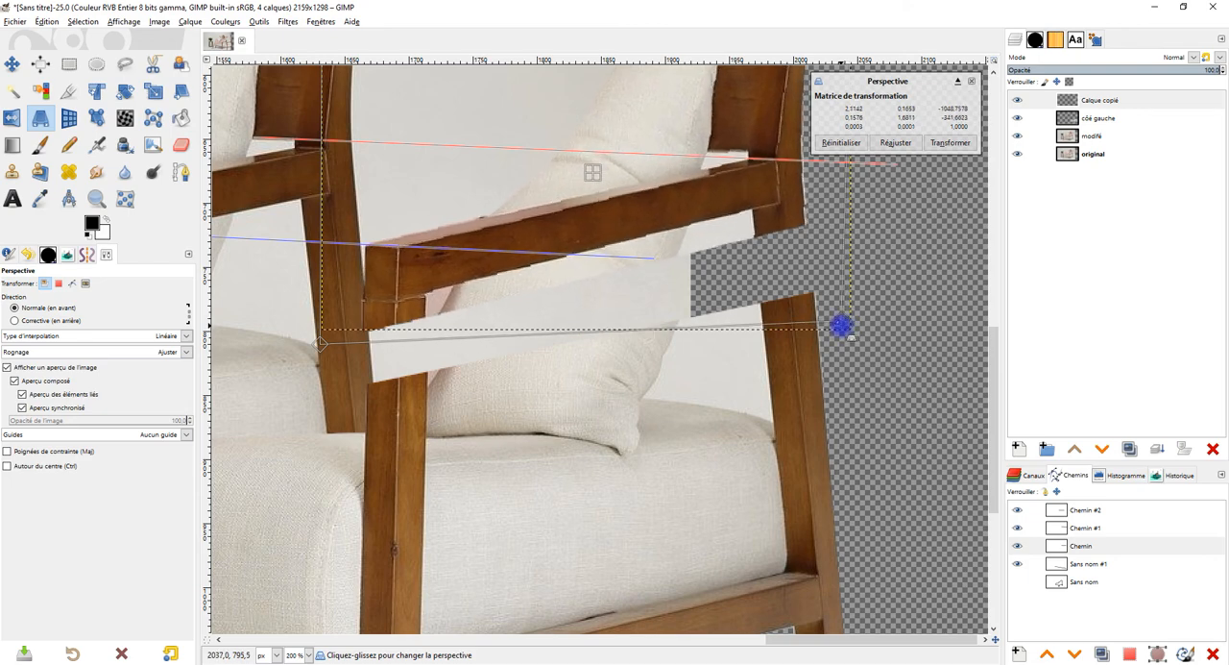
{"action": "scroll", "coordinate": [789, 217], "scroll_direction": "down", "scroll_amount": 3}
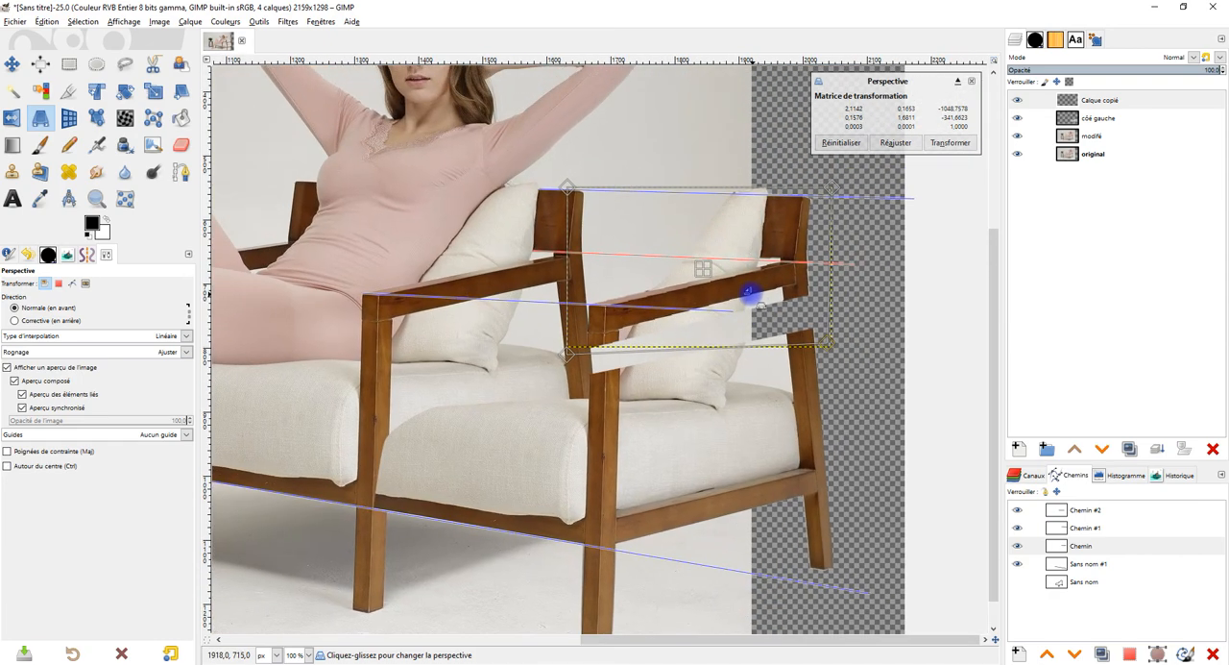
{"action": "scroll", "coordinate": [802, 192], "scroll_direction": "up", "scroll_amount": 3}
{"action": "left_click", "coordinate": [950, 142]}
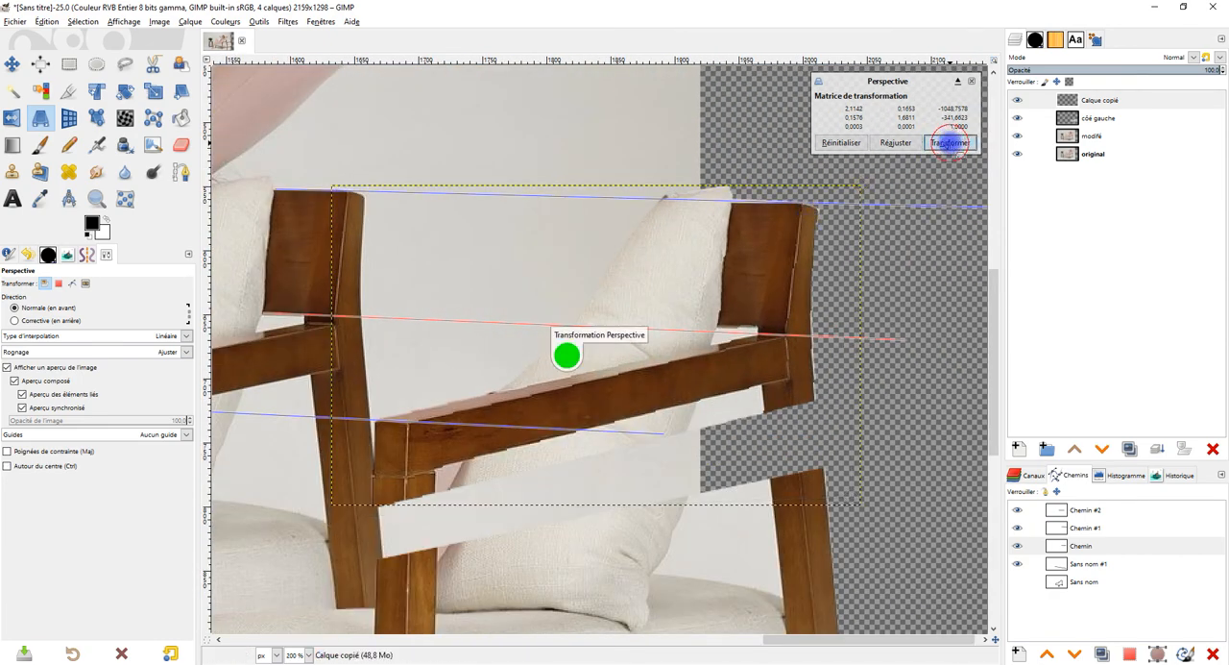
Step: Enlarge the Calque copié layer to the image dimensions
{"action": "scroll", "coordinate": [650, 418], "scroll_direction": "down", "scroll_amount": 1}
{"action": "scroll", "coordinate": [650, 419], "scroll_direction": "up", "scroll_amount": 2}
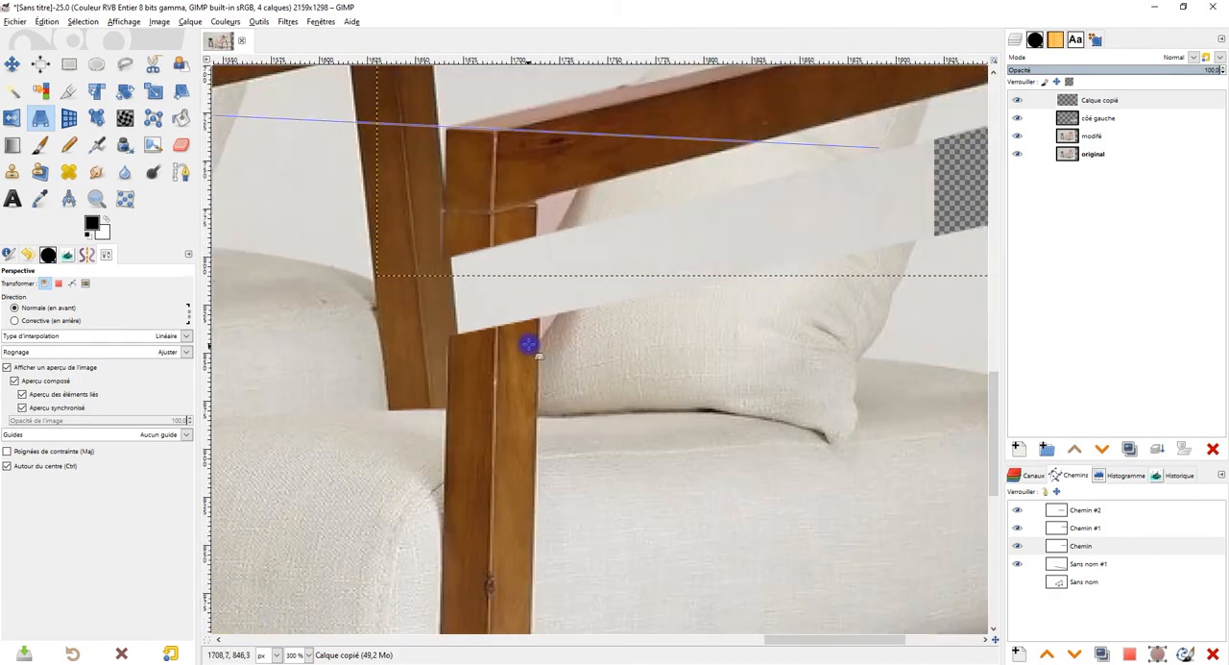
{"action": "right_click", "coordinate": [1067, 100]}
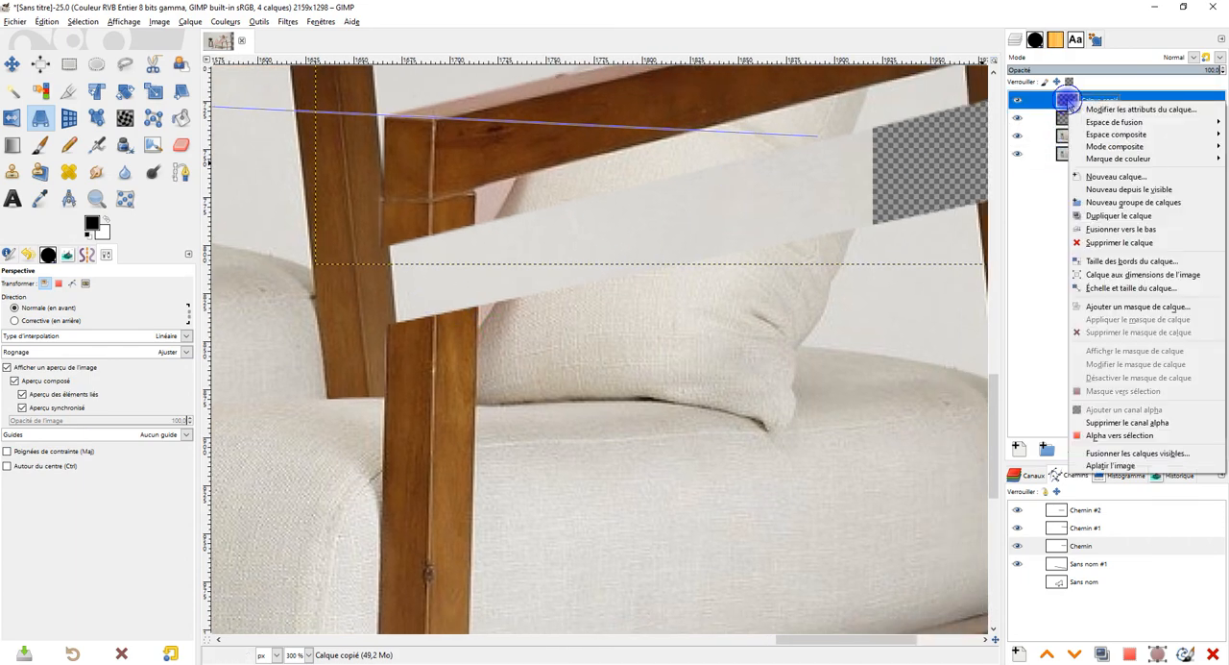
{"action": "left_click", "coordinate": [1167, 274]}
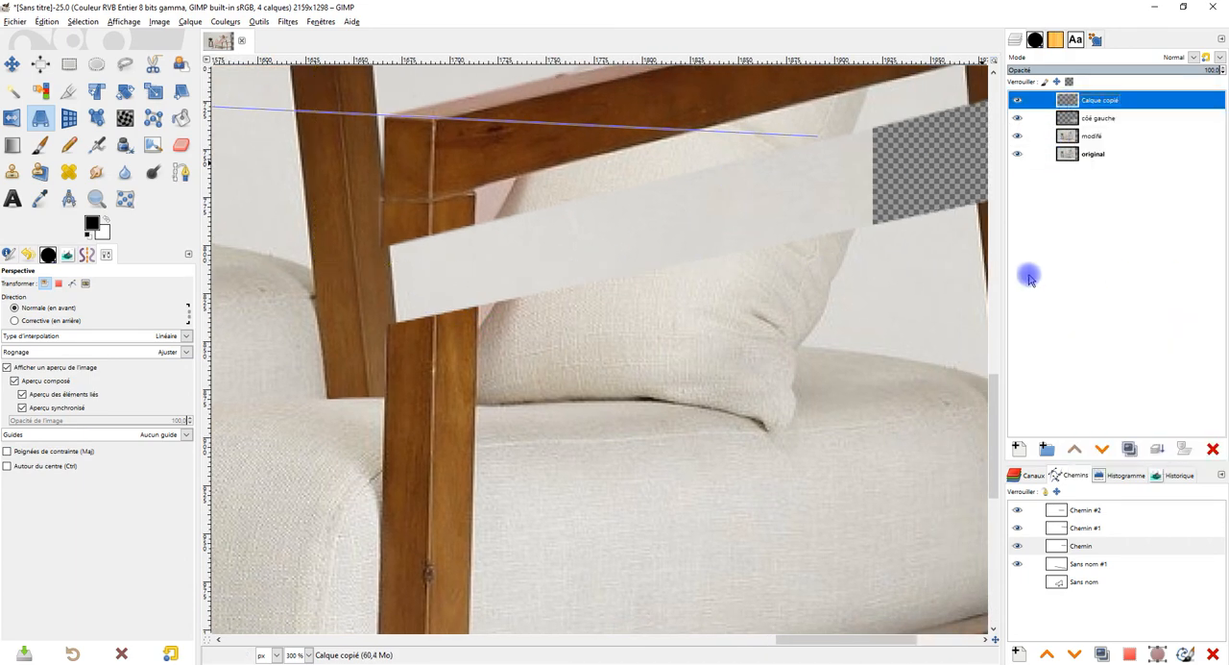
{"action": "left_click_drag", "start_coordinate": [534, 326], "coordinate": [465, 288]}
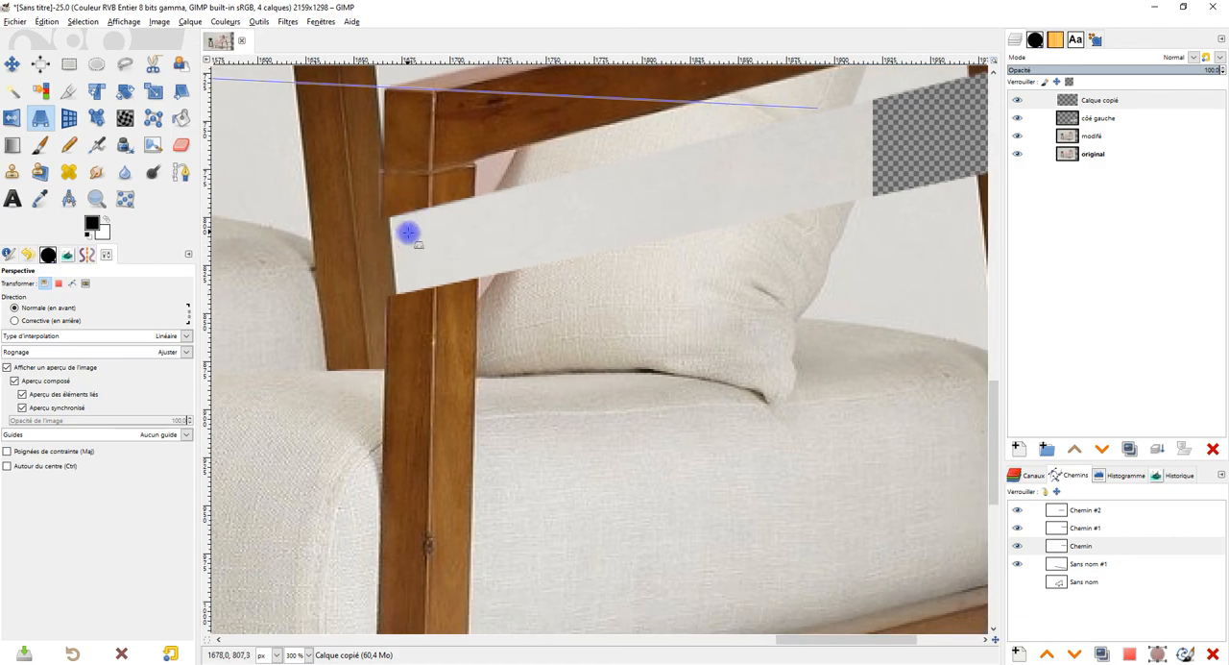
{"action": "scroll", "coordinate": [519, 311], "scroll_direction": "down", "scroll_amount": 2}
{"action": "left_click_drag", "start_coordinate": [684, 296], "coordinate": [620, 288]}
{"action": "scroll", "coordinate": [717, 217], "scroll_direction": "up", "scroll_amount": 3}
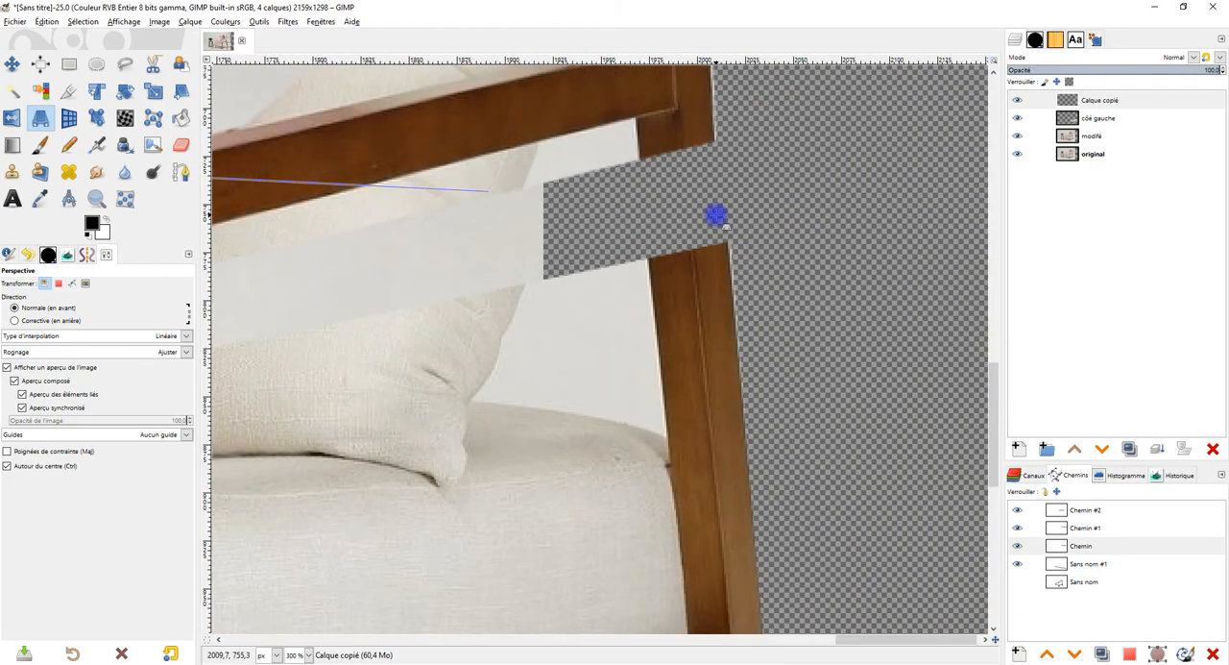
Step: Activate the Clone tool and select the côé gauche layer for retouching
{"action": "left_click_drag", "start_coordinate": [727, 224], "coordinate": [685, 281]}
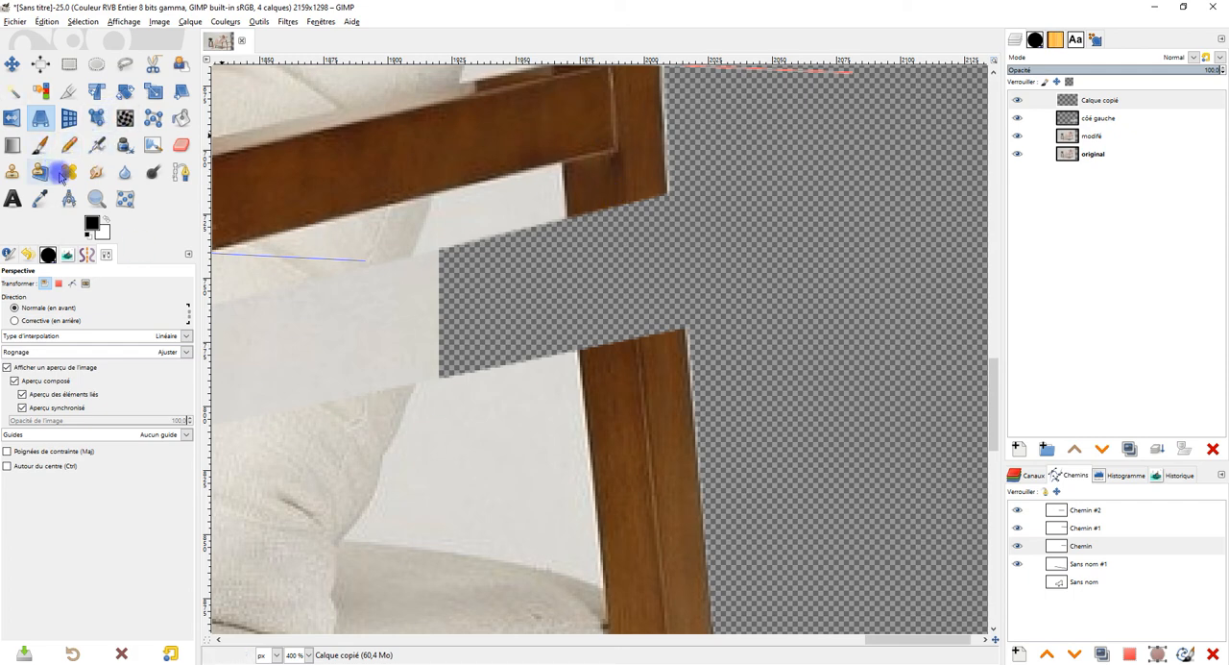
{"action": "left_click", "coordinate": [12, 170]}
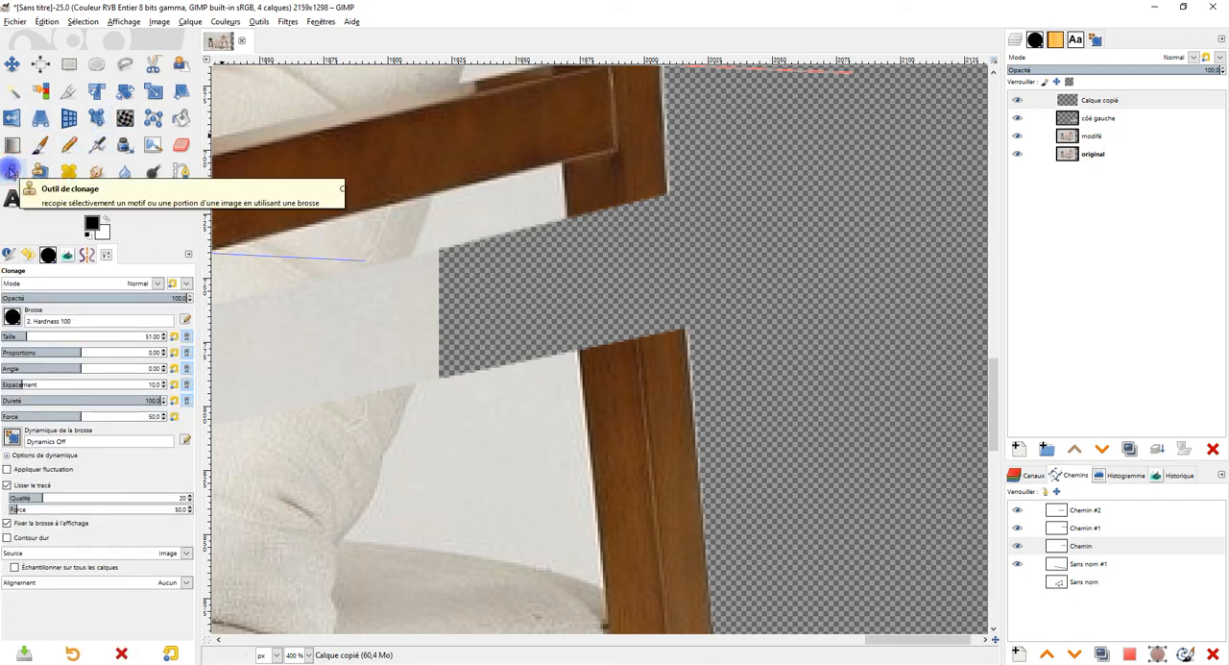
{"action": "left_click", "coordinate": [17, 317]}
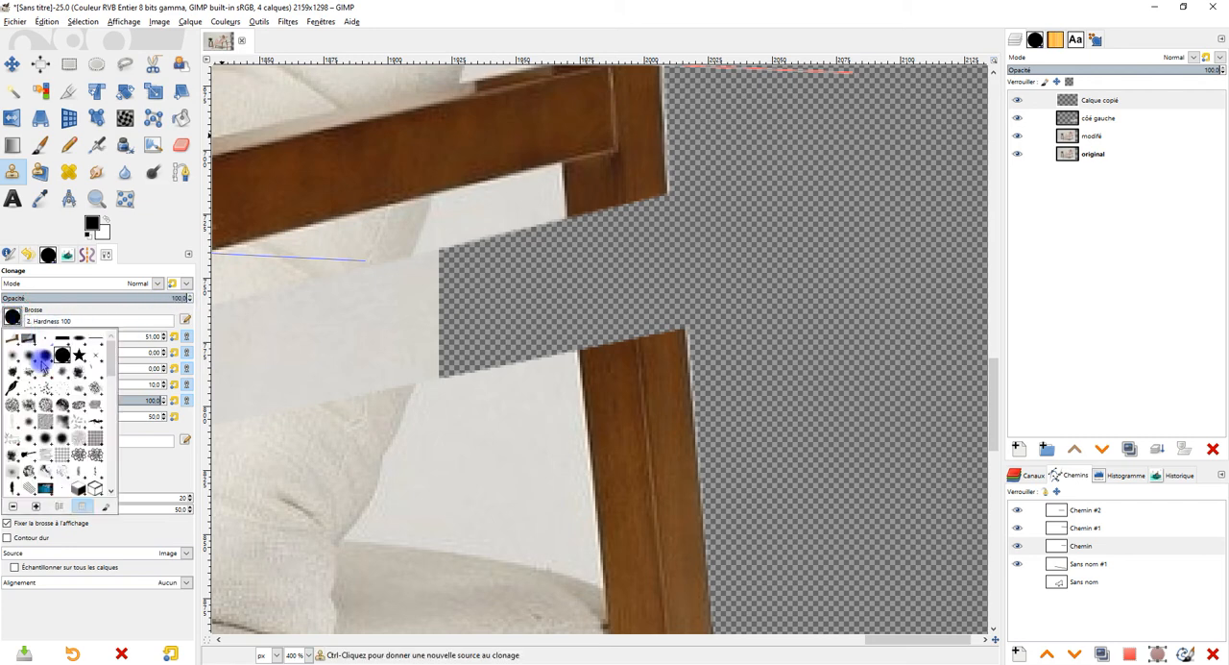
{"action": "left_click", "coordinate": [132, 321]}
{"action": "left_click", "coordinate": [1107, 121]}
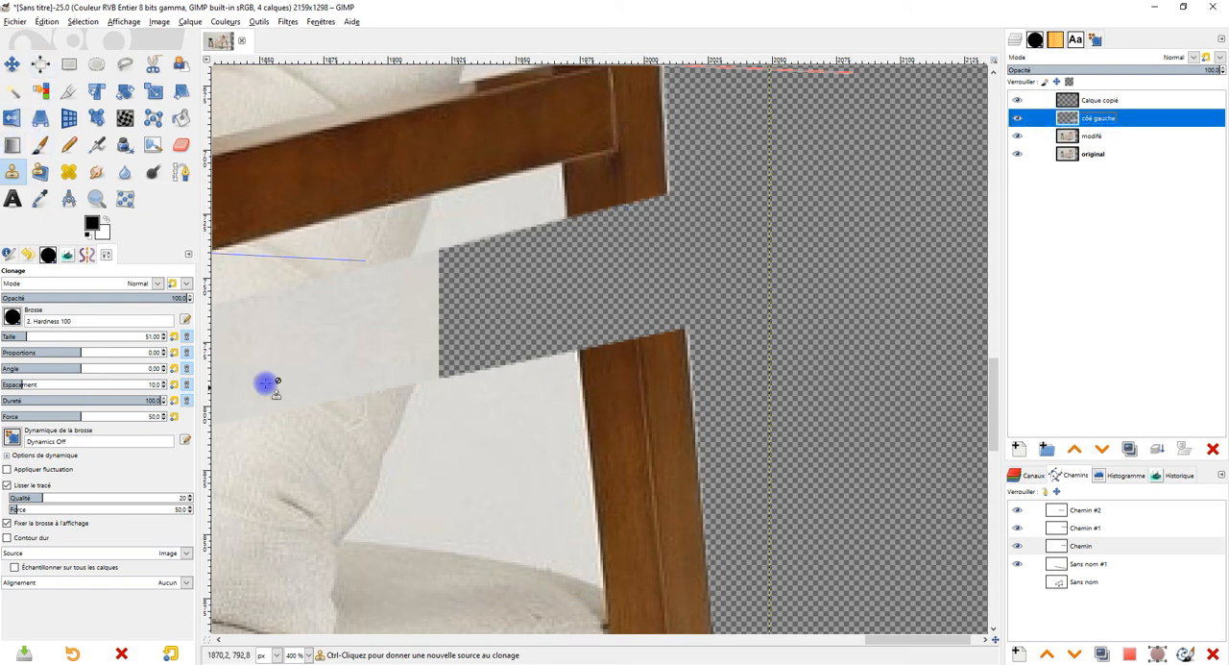
Step: Try to clone post wood over the lower edge of the rear-post gap with a 100-pixel Hardness 100 brush
{"action": "left_click", "coordinate": [41, 335]}
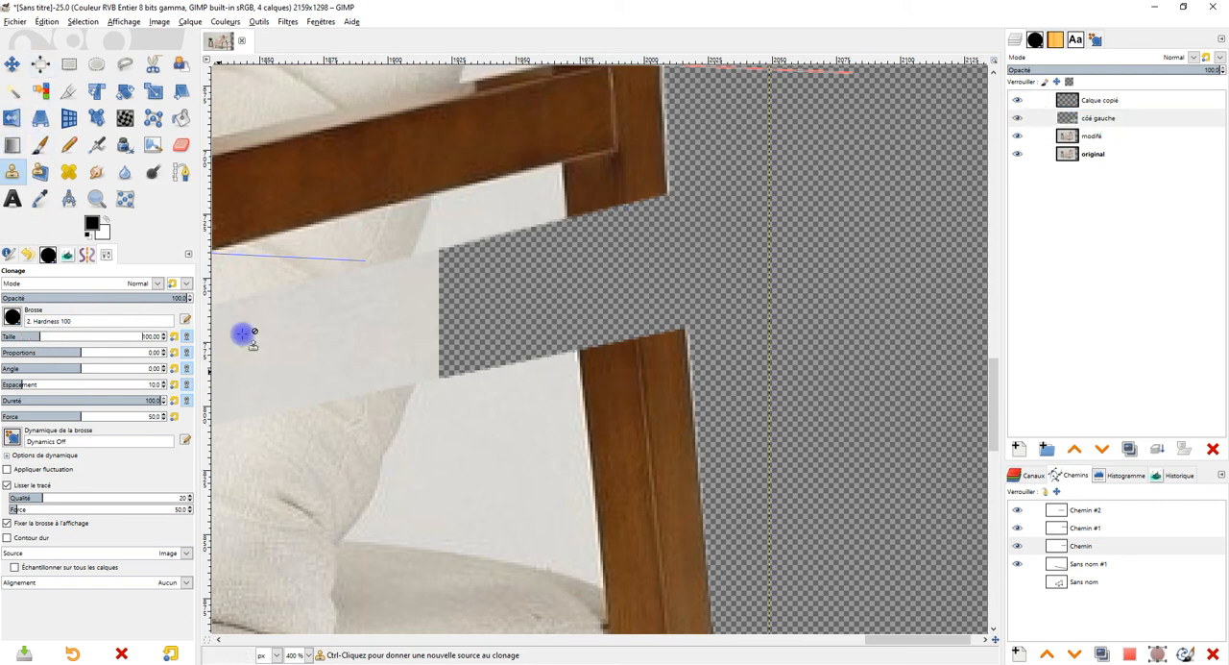
{"action": "left_click", "coordinate": [646, 404], "text": "ctrl"}
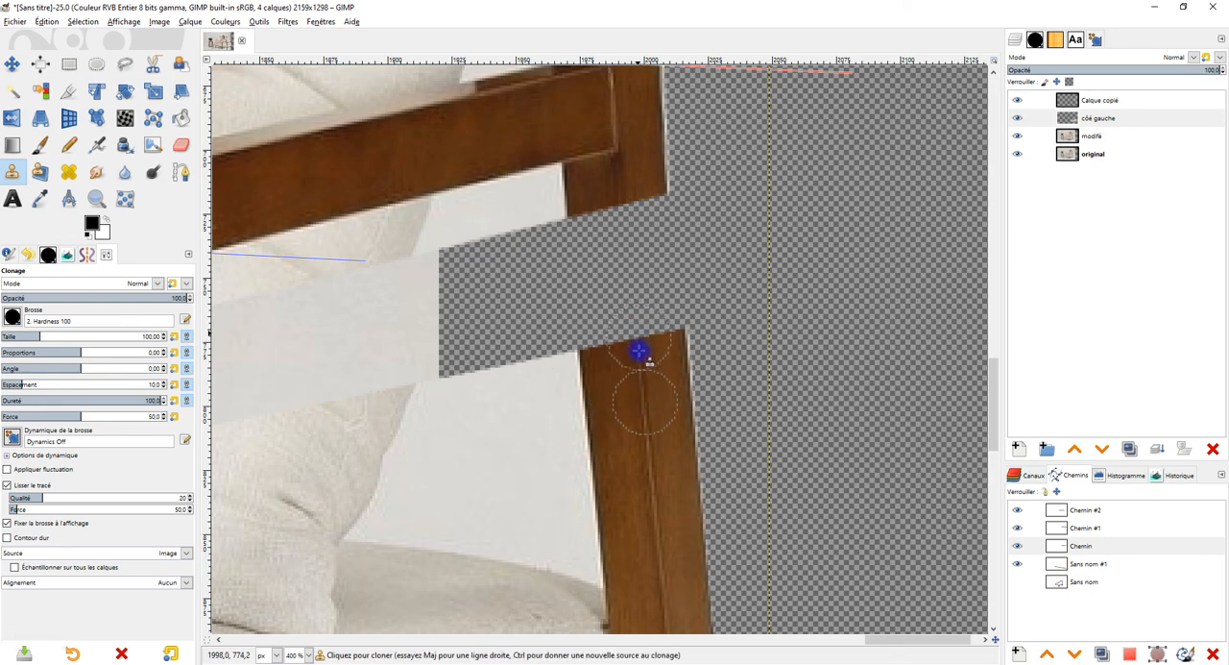
{"action": "left_click", "coordinate": [653, 470], "text": "ctrl"}
{"action": "left_click", "coordinate": [638, 341]}
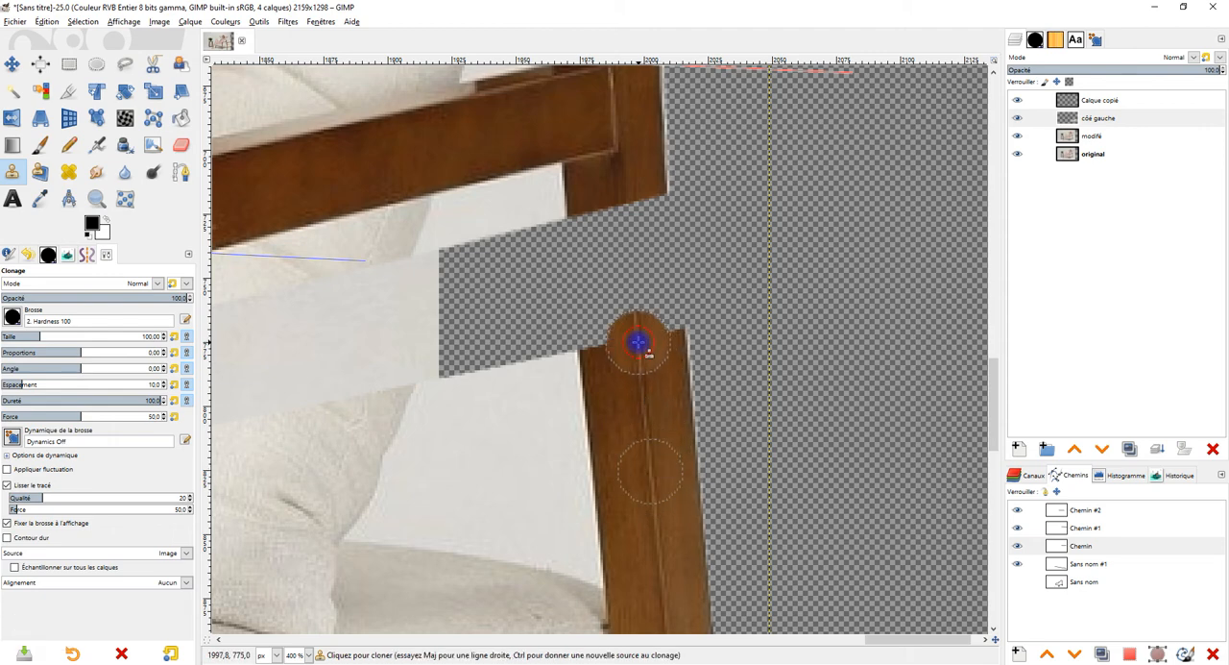
{"action": "key", "text": "ctrl+z"}
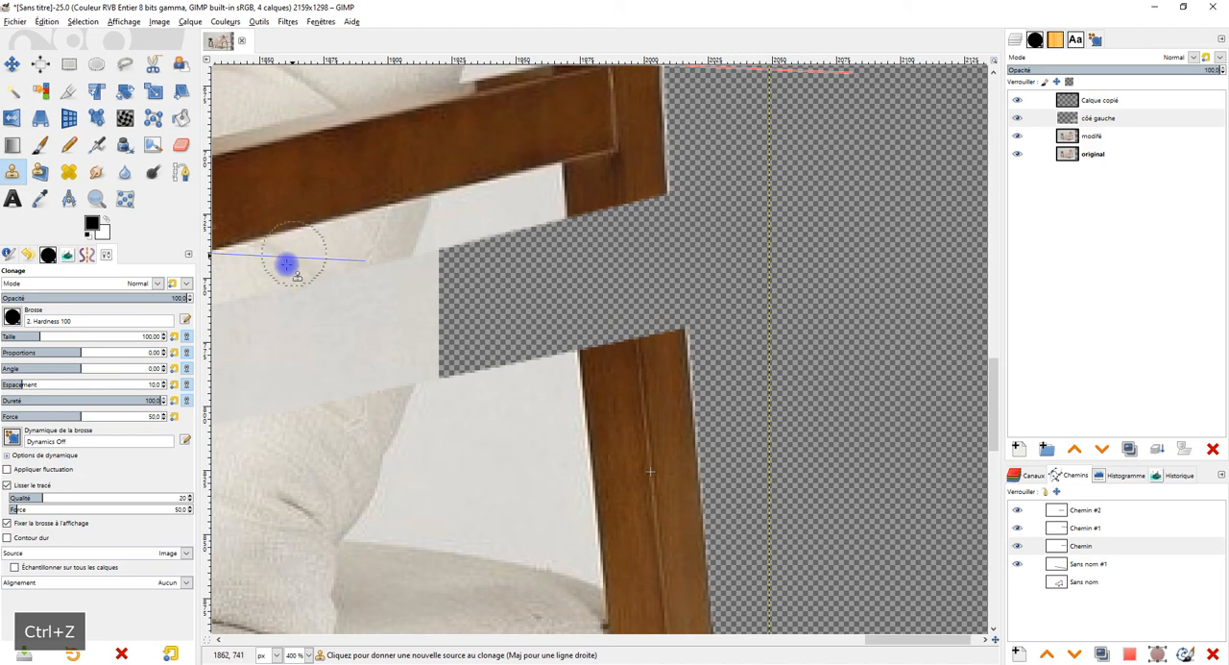
Step: Clone wood over the gap in the copied chair's rear post with the Hardness 075 brush and retouch its inner edge
{"action": "left_click", "coordinate": [12, 317]}
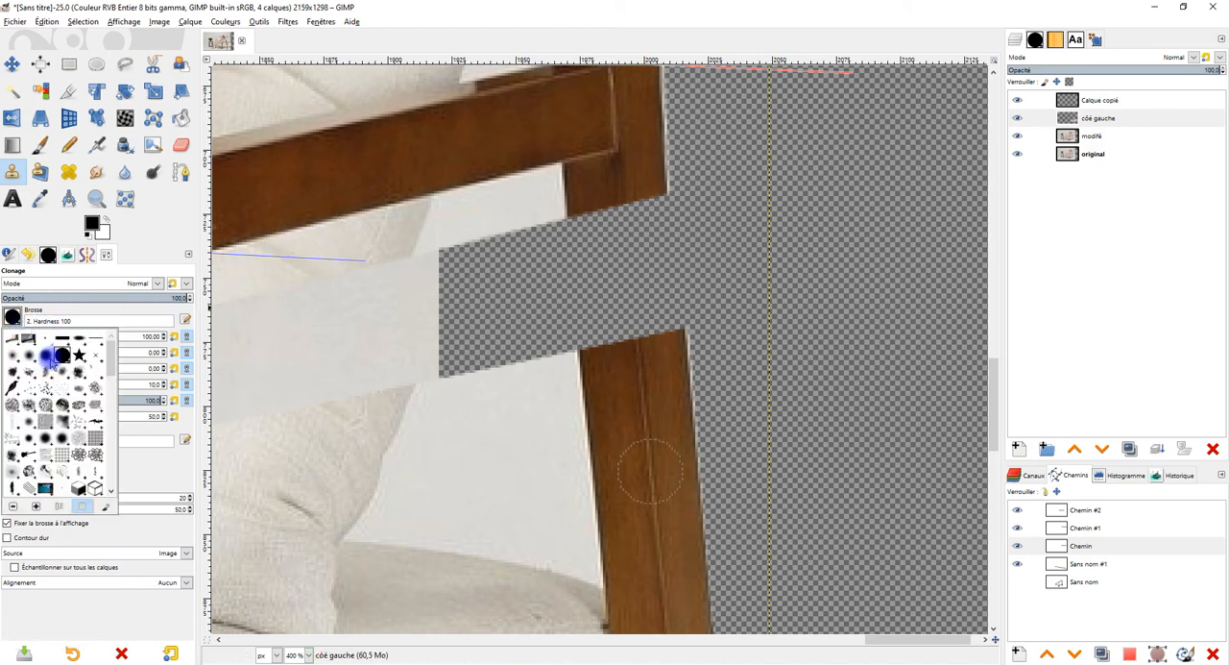
{"action": "double_click", "coordinate": [50, 354]}
{"action": "left_click", "coordinate": [641, 470]}
{"action": "left_click", "coordinate": [649, 470], "text": "ctrl"}
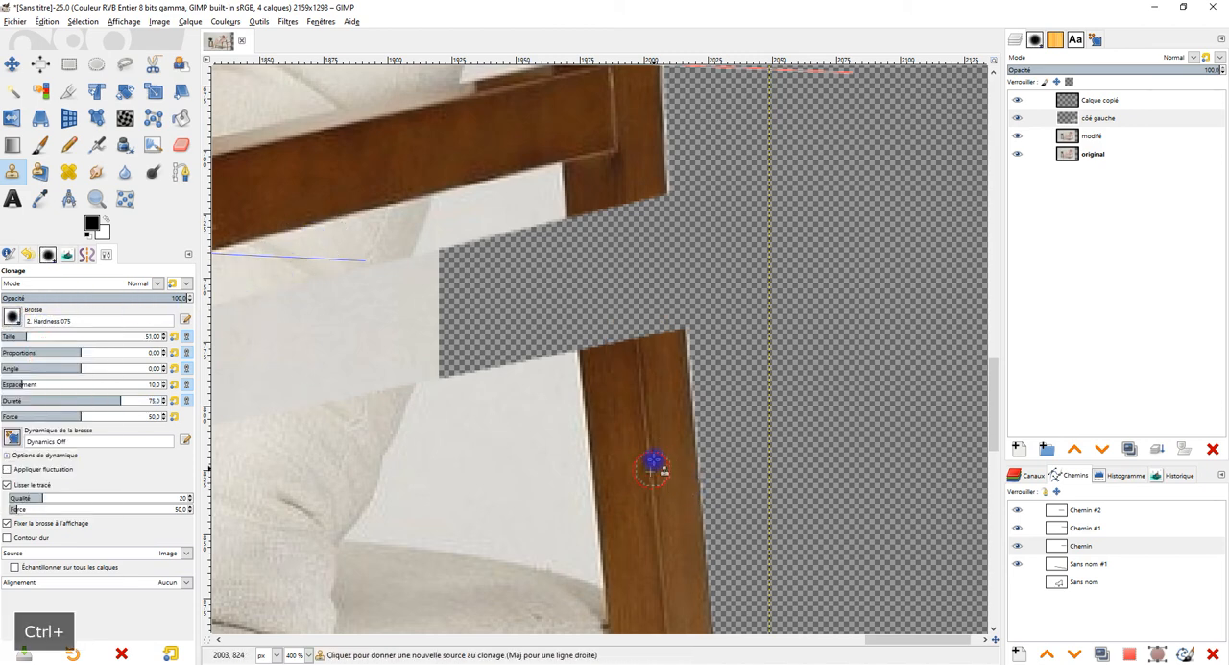
{"action": "mouse_move", "coordinate": [638, 333]}
{"action": "left_mouse_down"}
{"action": "mouse_move", "coordinate": [668, 297]}
{"action": "mouse_move", "coordinate": [663, 314]}
{"action": "mouse_move", "coordinate": [650, 286]}
{"action": "mouse_move", "coordinate": [663, 276]}
{"action": "mouse_move", "coordinate": [631, 332]}
{"action": "mouse_move", "coordinate": [583, 341]}
{"action": "mouse_move", "coordinate": [587, 299]}
{"action": "mouse_move", "coordinate": [637, 291]}
{"action": "mouse_move", "coordinate": [616, 279]}
{"action": "mouse_move", "coordinate": [624, 260]}
{"action": "mouse_move", "coordinate": [609, 253]}
{"action": "mouse_move", "coordinate": [629, 207]}
{"action": "mouse_move", "coordinate": [641, 257]}
{"action": "mouse_move", "coordinate": [662, 243]}
{"action": "mouse_move", "coordinate": [659, 213]}
{"action": "mouse_move", "coordinate": [670, 283]}
{"action": "mouse_move", "coordinate": [614, 307]}
{"action": "mouse_move", "coordinate": [580, 231]}
{"action": "mouse_move", "coordinate": [657, 206]}
{"action": "mouse_move", "coordinate": [643, 232]}
{"action": "mouse_move", "coordinate": [631, 215]}
{"action": "mouse_move", "coordinate": [585, 227]}
{"action": "mouse_move", "coordinate": [657, 208]}
{"action": "mouse_move", "coordinate": [636, 221]}
{"action": "mouse_move", "coordinate": [662, 201]}
{"action": "mouse_move", "coordinate": [578, 224]}
{"action": "left_mouse_up"}
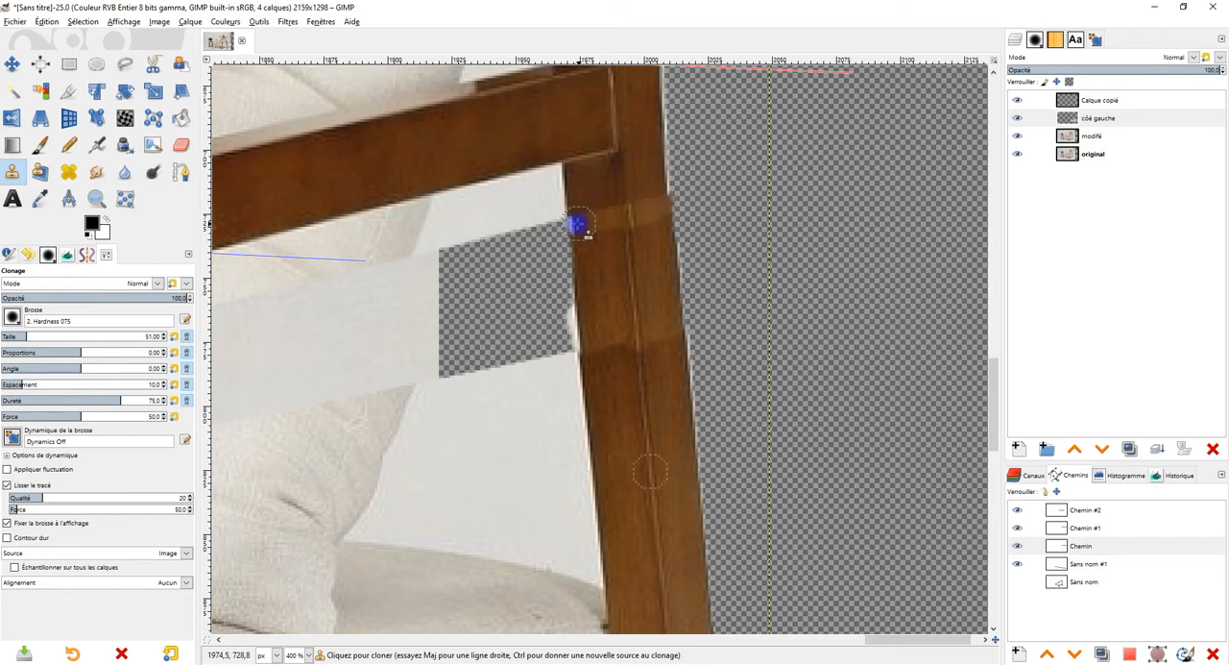
{"action": "left_click", "coordinate": [586, 425], "text": "ctrl"}
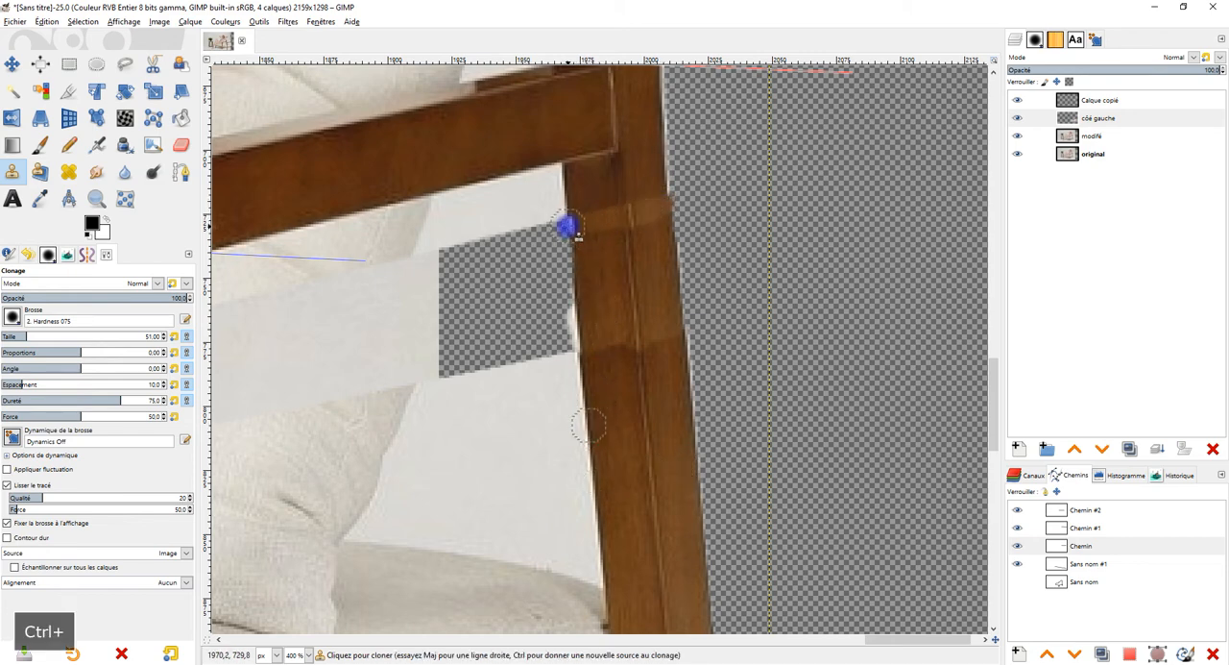
{"action": "left_click_drag", "start_coordinate": [571, 225], "coordinate": [573, 234]}
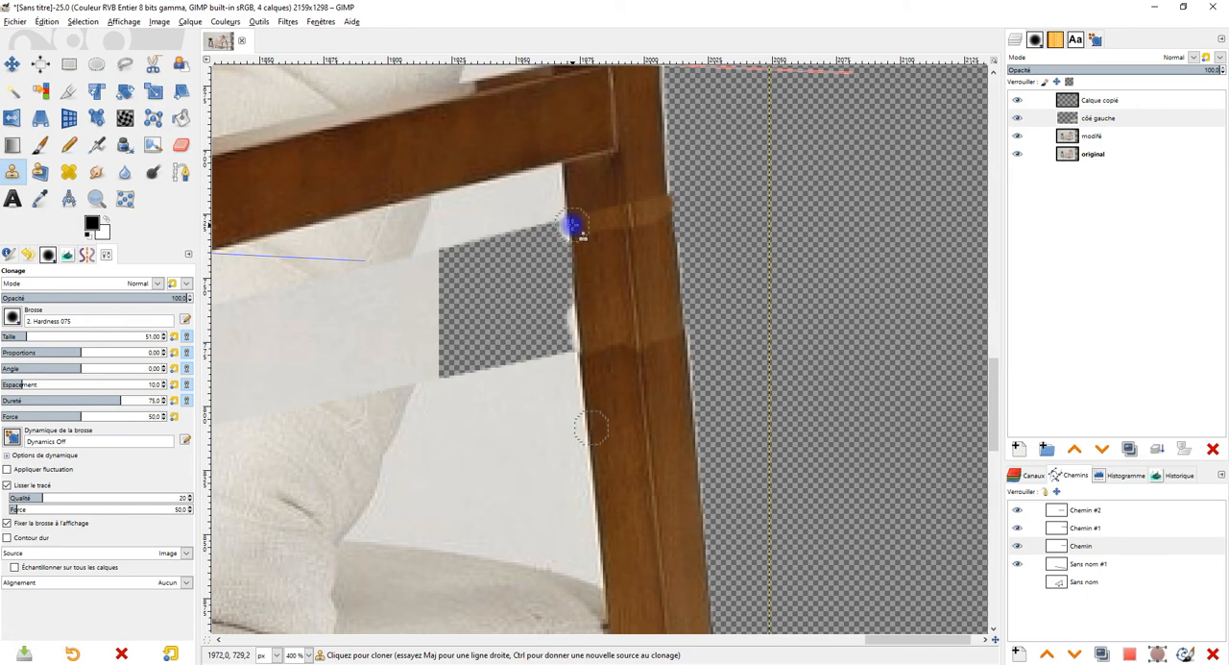
Step: Clone wood from the lower part of the copied chair's front post over its gap and restore the post's edge
{"action": "scroll", "coordinate": [595, 357], "scroll_direction": "down", "scroll_amount": 1}
{"action": "scroll", "coordinate": [568, 382], "scroll_direction": "down", "scroll_amount": 1}
{"action": "left_click_drag", "start_coordinate": [564, 386], "coordinate": [727, 343]}
{"action": "scroll", "coordinate": [344, 348], "scroll_direction": "up", "scroll_amount": 1}
{"action": "mouse_move", "coordinate": [380, 420]}
{"action": "left_mouse_down"}
{"action": "mouse_move", "coordinate": [469, 353]}
{"action": "mouse_move", "coordinate": [572, 321]}
{"action": "left_mouse_up"}
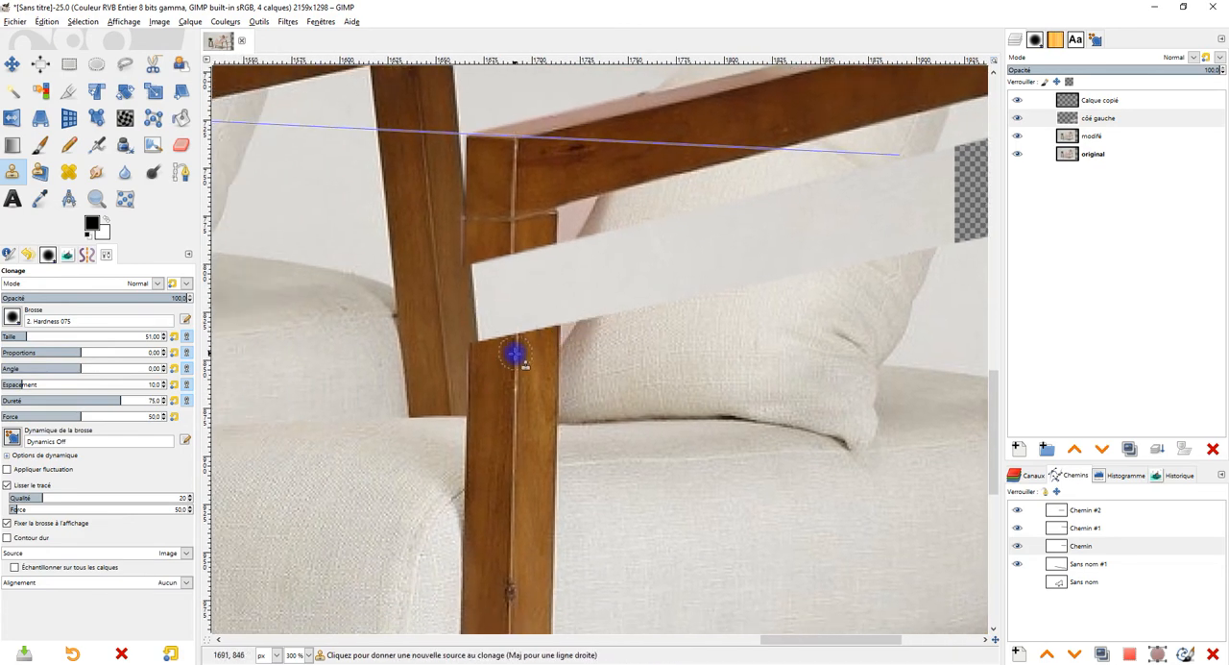
{"action": "left_click", "coordinate": [517, 357], "text": "ctrl"}
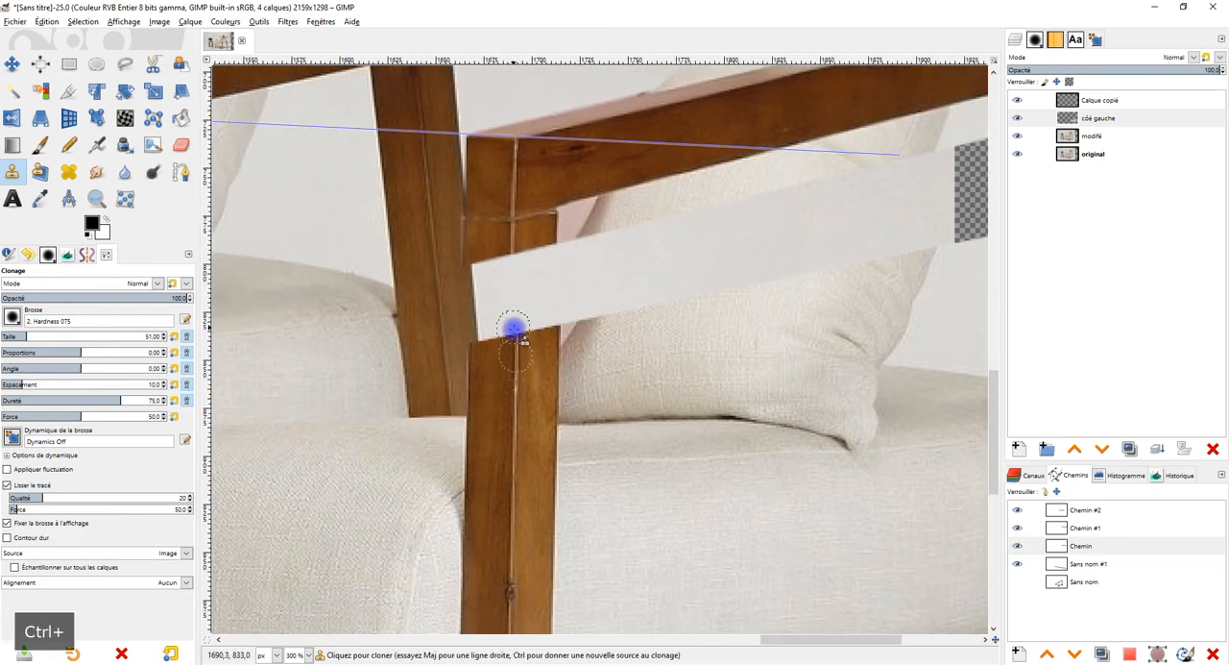
{"action": "left_click", "coordinate": [510, 511], "text": "ctrl"}
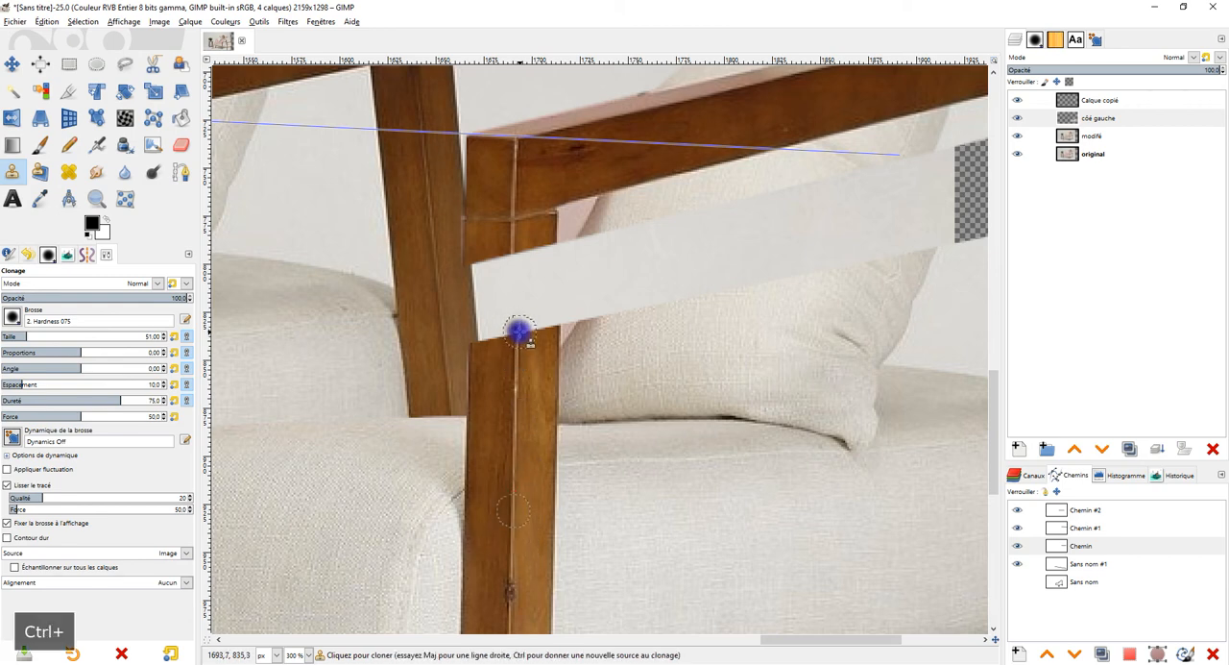
{"action": "mouse_move", "coordinate": [514, 333]}
{"action": "left_mouse_down"}
{"action": "mouse_move", "coordinate": [518, 255]}
{"action": "mouse_move", "coordinate": [553, 252]}
{"action": "mouse_move", "coordinate": [531, 283]}
{"action": "mouse_move", "coordinate": [536, 296]}
{"action": "mouse_move", "coordinate": [546, 277]}
{"action": "mouse_move", "coordinate": [545, 304]}
{"action": "mouse_move", "coordinate": [548, 263]}
{"action": "mouse_move", "coordinate": [542, 325]}
{"action": "mouse_move", "coordinate": [538, 307]}
{"action": "mouse_move", "coordinate": [535, 325]}
{"action": "mouse_move", "coordinate": [478, 339]}
{"action": "mouse_move", "coordinate": [499, 295]}
{"action": "mouse_move", "coordinate": [509, 306]}
{"action": "mouse_move", "coordinate": [493, 289]}
{"action": "mouse_move", "coordinate": [506, 269]}
{"action": "mouse_move", "coordinate": [491, 274]}
{"action": "mouse_move", "coordinate": [489, 321]}
{"action": "mouse_move", "coordinate": [516, 273]}
{"action": "left_mouse_up"}
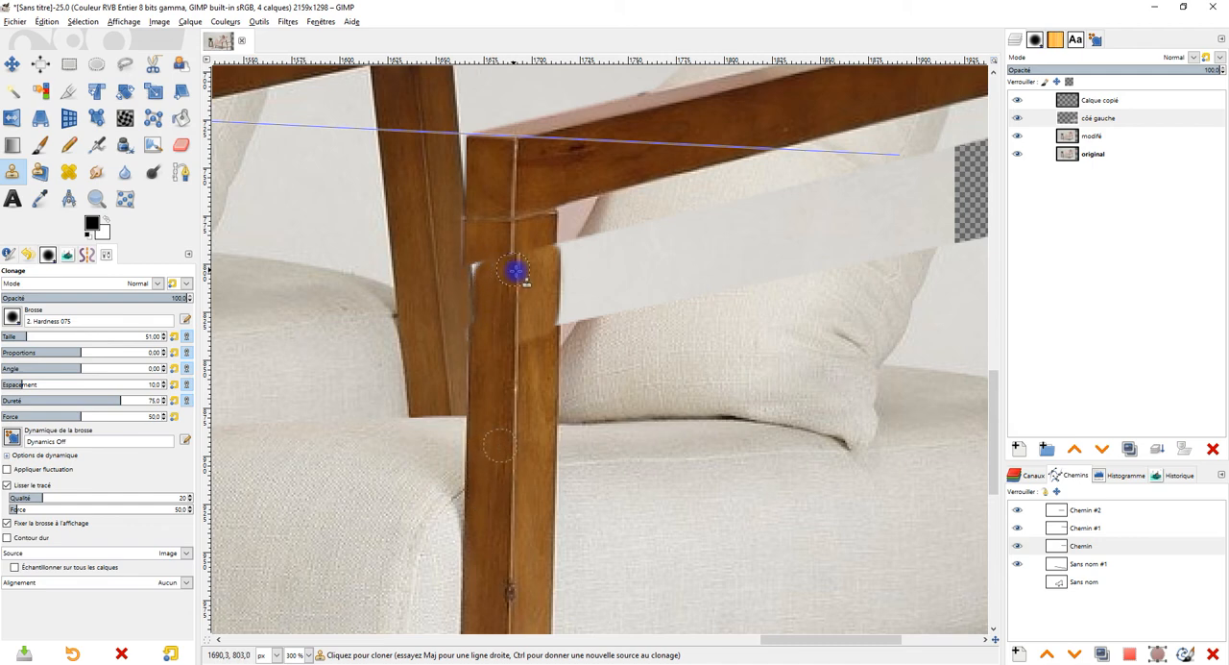
{"action": "left_click_drag", "start_coordinate": [517, 325], "coordinate": [539, 322]}
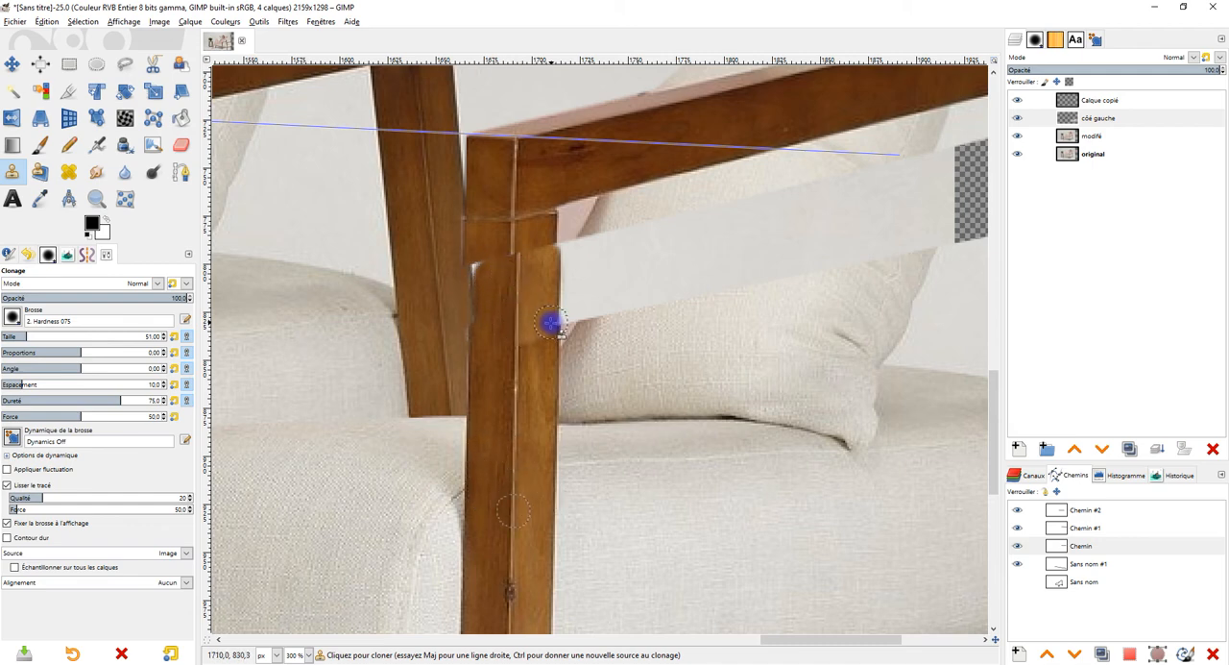
{"action": "left_click", "coordinate": [467, 401], "text": "ctrl"}
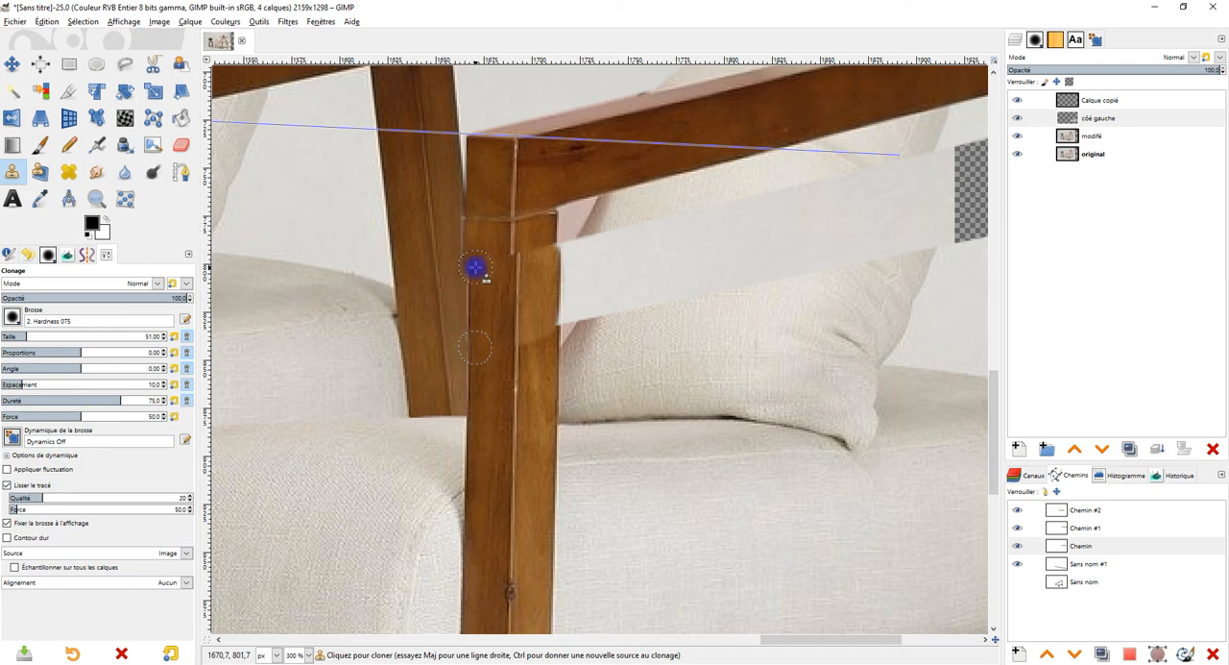
{"action": "left_click_drag", "start_coordinate": [489, 266], "coordinate": [494, 268]}
Step: Clone cushion fabric along the upper edge of the front seat cushion to extend it toward the original cushion
{"action": "scroll", "coordinate": [584, 301], "scroll_direction": "down", "scroll_amount": 4}
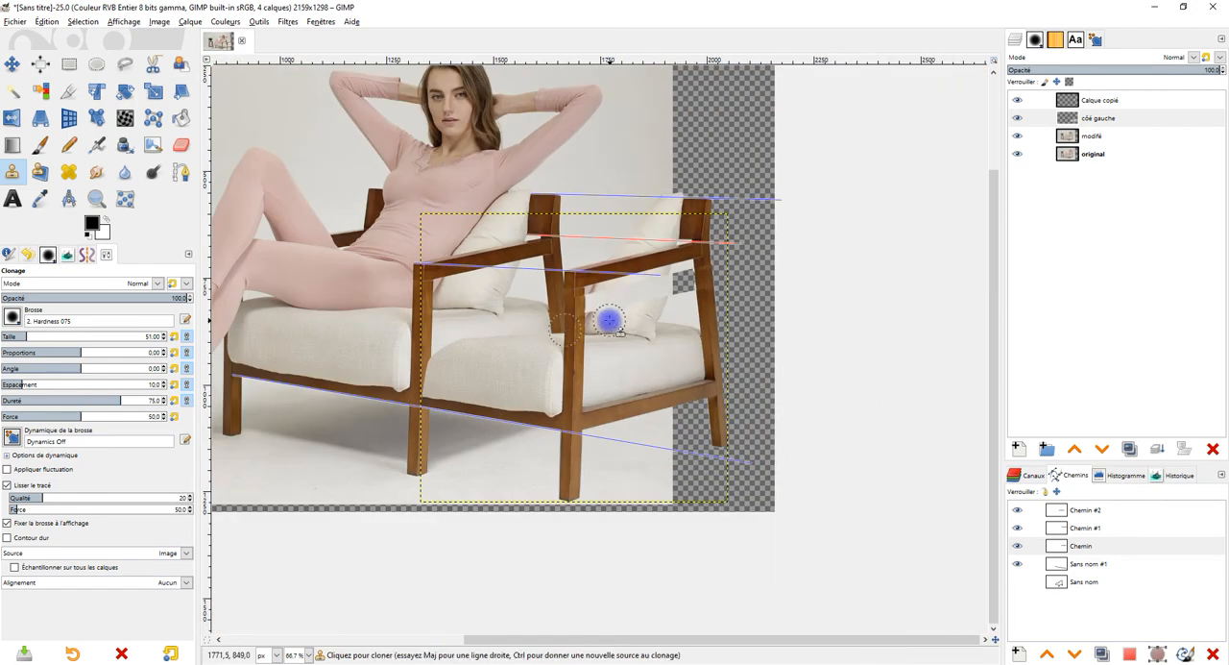
{"action": "scroll", "coordinate": [607, 314], "scroll_direction": "up", "scroll_amount": 2}
{"action": "left_click_drag", "start_coordinate": [620, 332], "coordinate": [643, 358]}
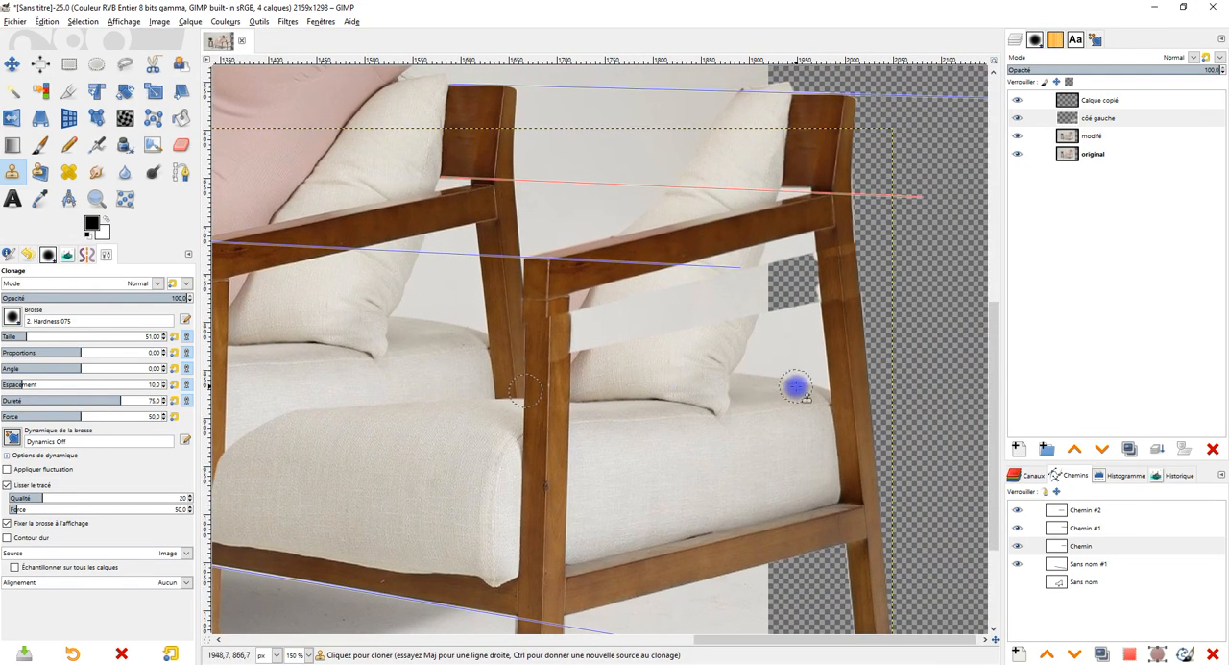
{"action": "left_click_drag", "start_coordinate": [785, 402], "coordinate": [781, 428]}
{"action": "left_click_drag", "start_coordinate": [401, 506], "coordinate": [620, 376]}
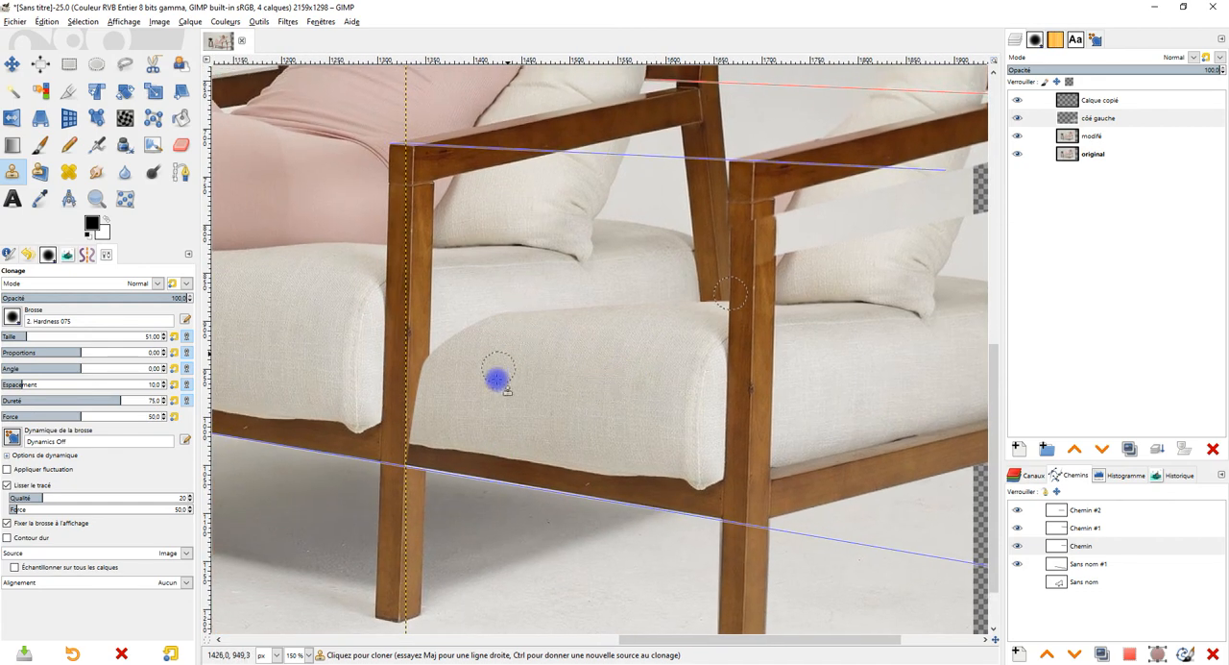
{"action": "left_click_drag", "start_coordinate": [499, 364], "coordinate": [518, 359]}
{"action": "left_click_drag", "start_coordinate": [580, 397], "coordinate": [516, 379]}
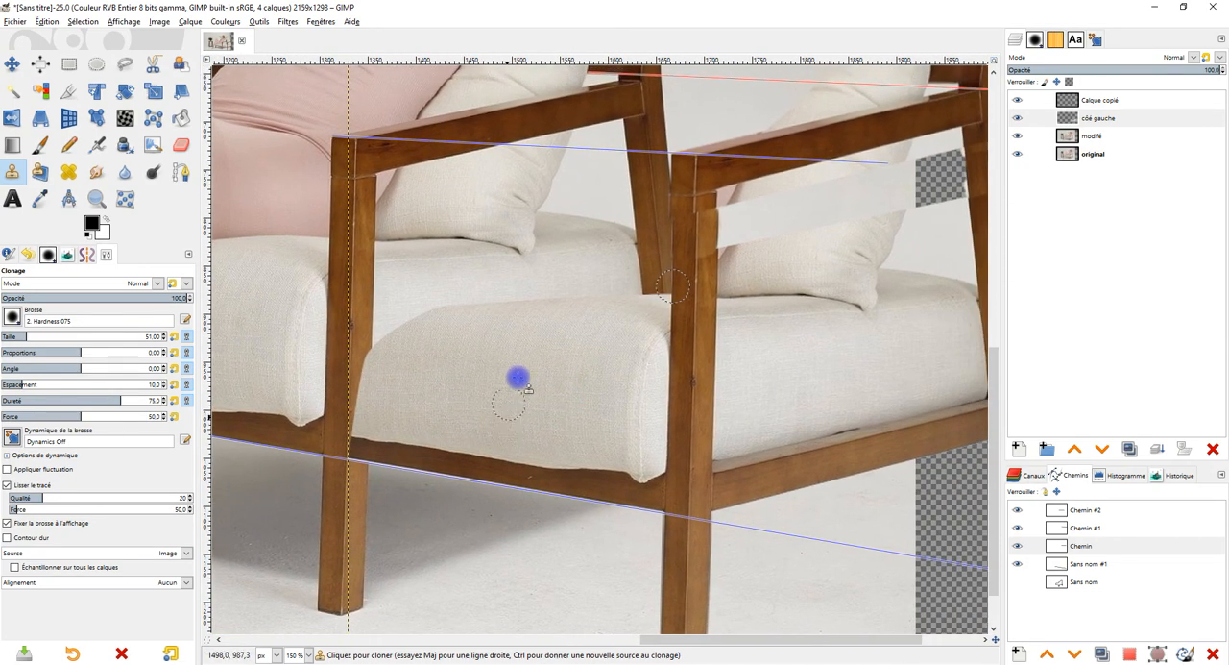
{"action": "scroll", "coordinate": [541, 384], "scroll_direction": "up", "scroll_amount": 1}
{"action": "scroll", "coordinate": [612, 352], "scroll_direction": "up", "scroll_amount": 1}
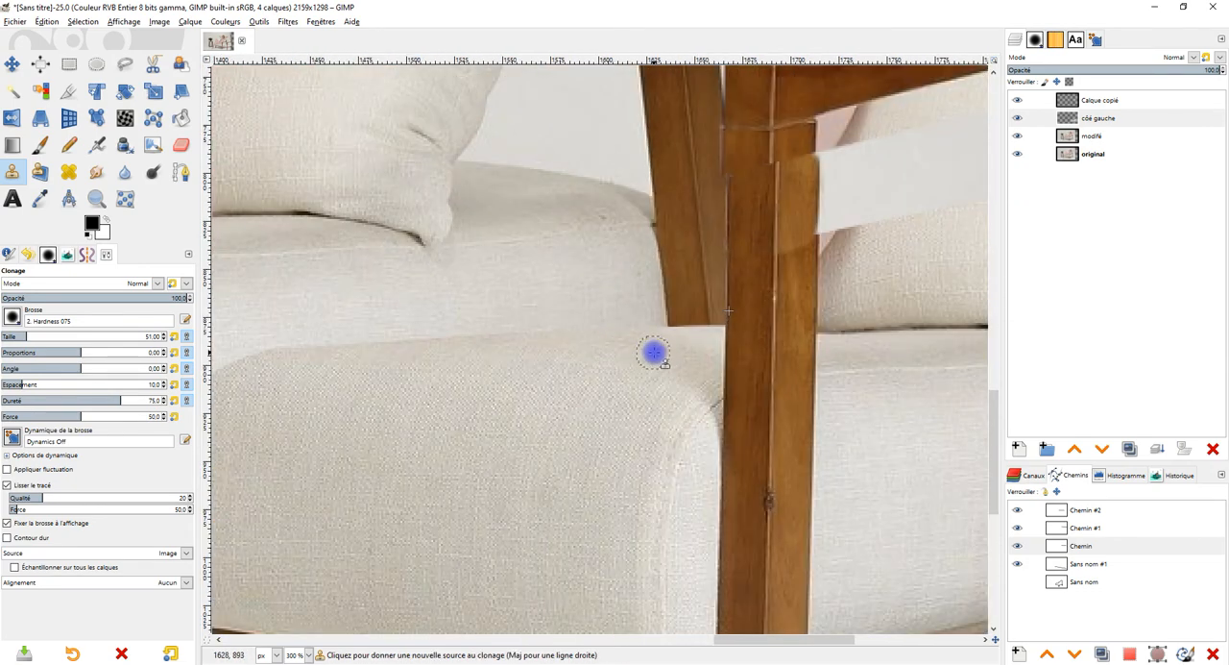
{"action": "left_click", "coordinate": [657, 349], "text": "ctrl"}
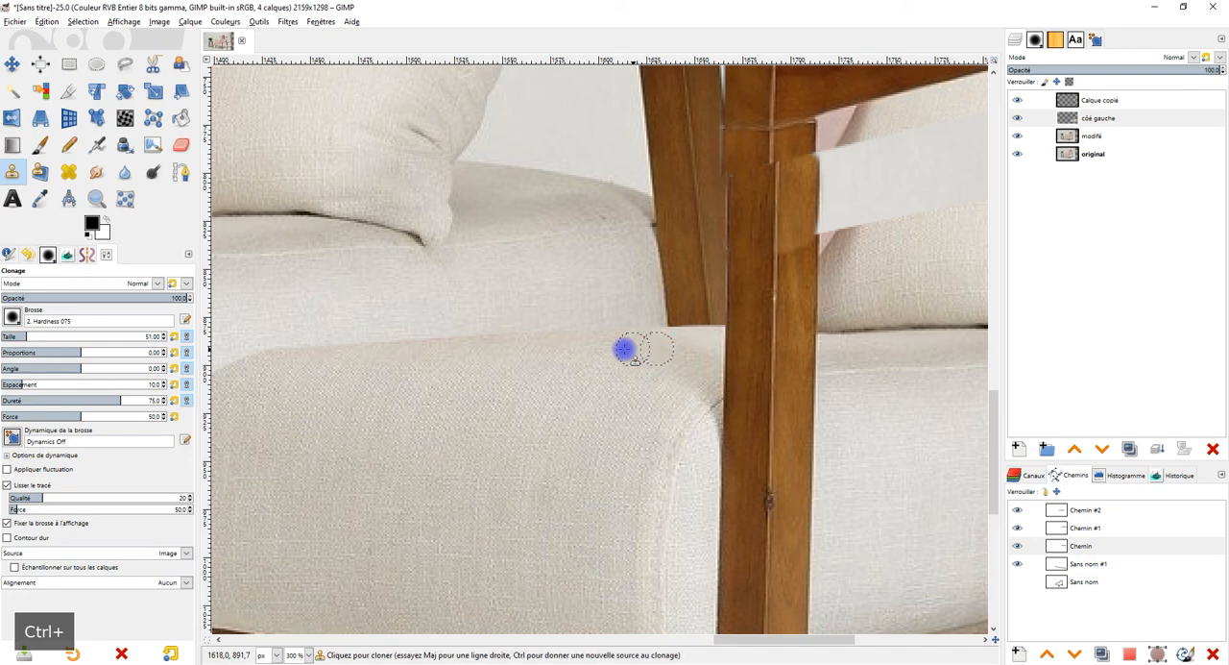
{"action": "mouse_move", "coordinate": [483, 332]}
{"action": "left_mouse_down"}
{"action": "mouse_move", "coordinate": [321, 340]}
{"action": "mouse_move", "coordinate": [496, 319]}
{"action": "mouse_move", "coordinate": [329, 323]}
{"action": "mouse_move", "coordinate": [449, 301]}
{"action": "mouse_move", "coordinate": [359, 298]}
{"action": "mouse_move", "coordinate": [326, 309]}
{"action": "mouse_move", "coordinate": [355, 321]}
{"action": "mouse_move", "coordinate": [519, 318]}
{"action": "left_mouse_up"}
Step: Continue cloning cushion fabric up to the original front post, covering its middle section
{"action": "scroll", "coordinate": [447, 340], "scroll_direction": "down", "scroll_amount": 3}
{"action": "scroll", "coordinate": [472, 325], "scroll_direction": "up", "scroll_amount": 1}
{"action": "left_click_drag", "start_coordinate": [479, 368], "coordinate": [503, 337]}
{"action": "scroll", "coordinate": [503, 337], "scroll_direction": "down", "scroll_amount": 1}
{"action": "scroll", "coordinate": [502, 337], "scroll_direction": "up", "scroll_amount": 1}
{"action": "left_click", "coordinate": [560, 335], "text": "ctrl"}
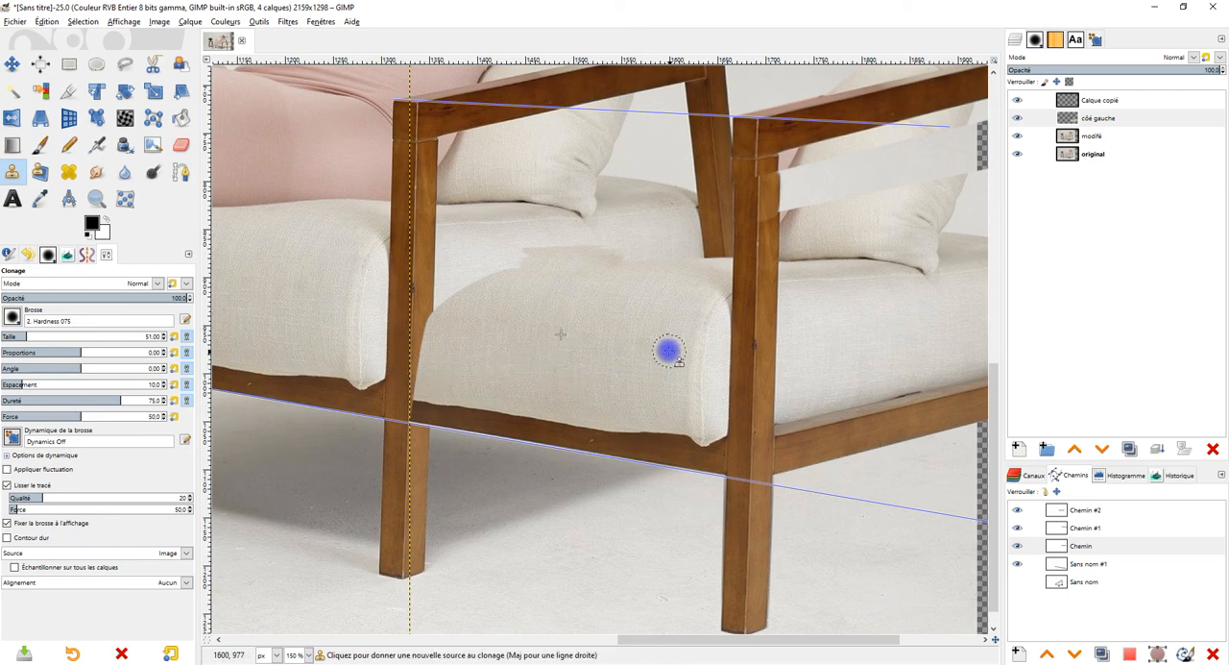
{"action": "left_click", "coordinate": [626, 317], "text": "ctrl"}
{"action": "mouse_move", "coordinate": [435, 284]}
{"action": "left_mouse_down"}
{"action": "mouse_move", "coordinate": [504, 282]}
{"action": "mouse_move", "coordinate": [528, 309]}
{"action": "mouse_move", "coordinate": [408, 277]}
{"action": "left_mouse_up"}
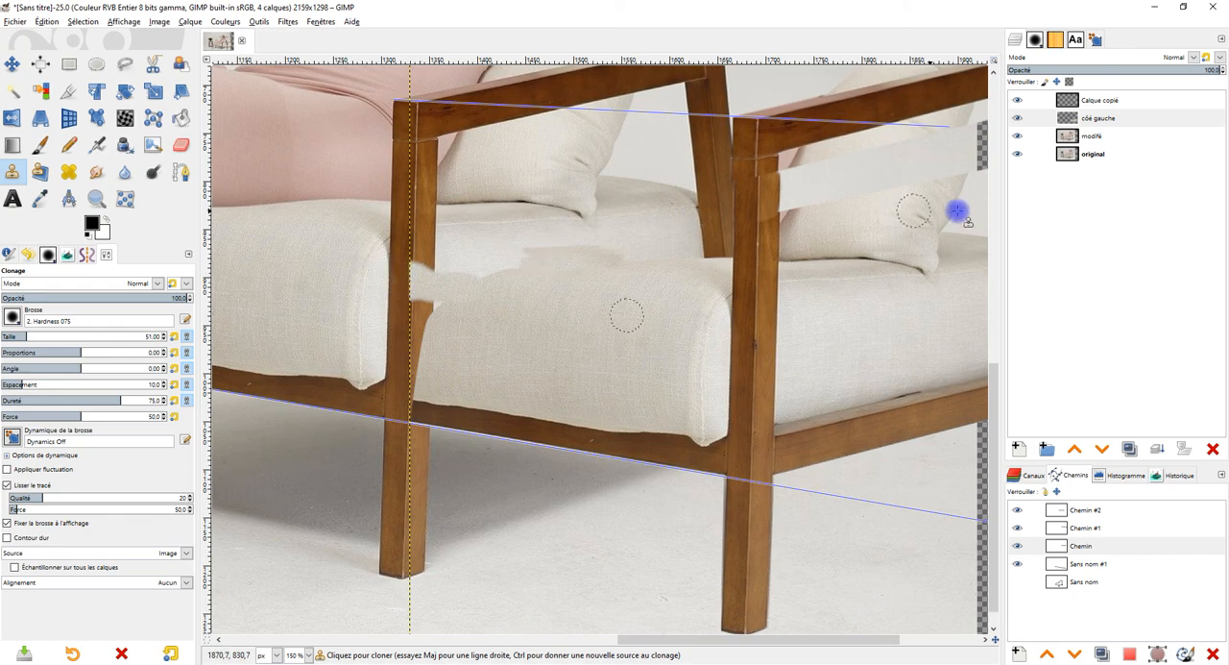
Step: Enlarge the côé gauche layer to the image dimensions
{"action": "left_click", "coordinate": [1095, 118]}
{"action": "right_click", "coordinate": [1057, 114]}
{"action": "left_click", "coordinate": [1131, 285]}
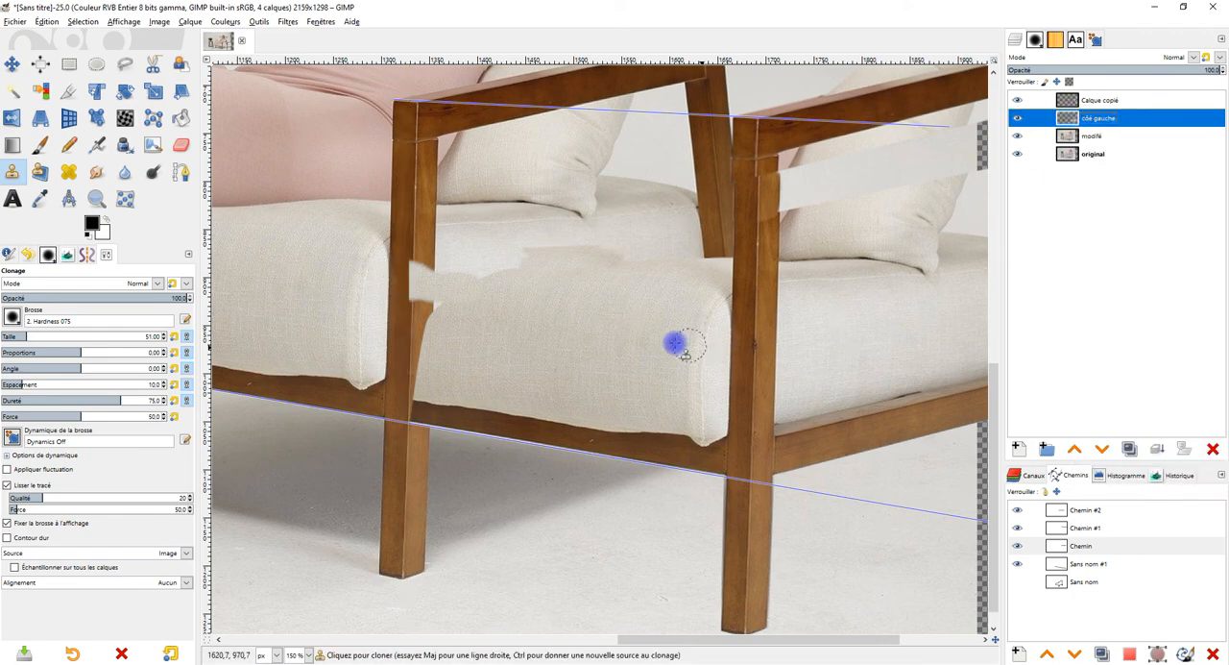
Step: Clone seat fabric over the original front post and the adjoining end of the original cushion to join both cushions
{"action": "left_click", "coordinate": [640, 304], "text": "ctrl"}
{"action": "mouse_move", "coordinate": [433, 282]}
{"action": "left_mouse_down"}
{"action": "mouse_move", "coordinate": [371, 275]}
{"action": "mouse_move", "coordinate": [367, 316]}
{"action": "mouse_move", "coordinate": [396, 297]}
{"action": "left_mouse_up"}
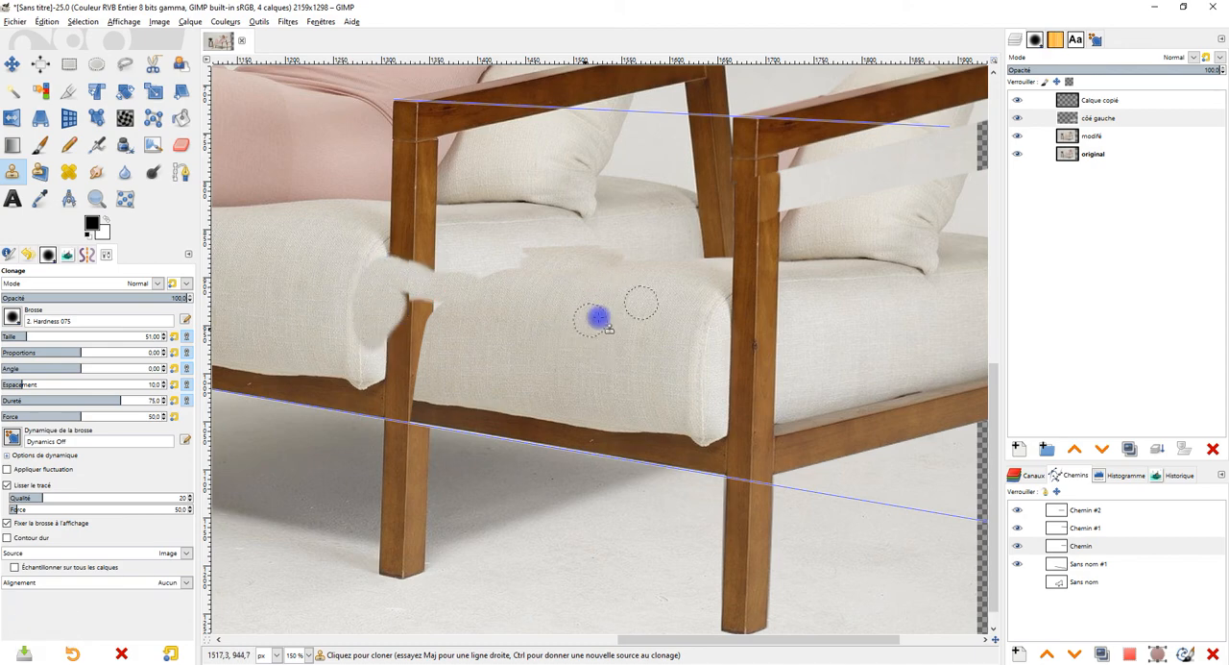
{"action": "left_click", "coordinate": [675, 320], "text": "ctrl"}
{"action": "left_click_drag", "start_coordinate": [373, 281], "coordinate": [358, 297]}
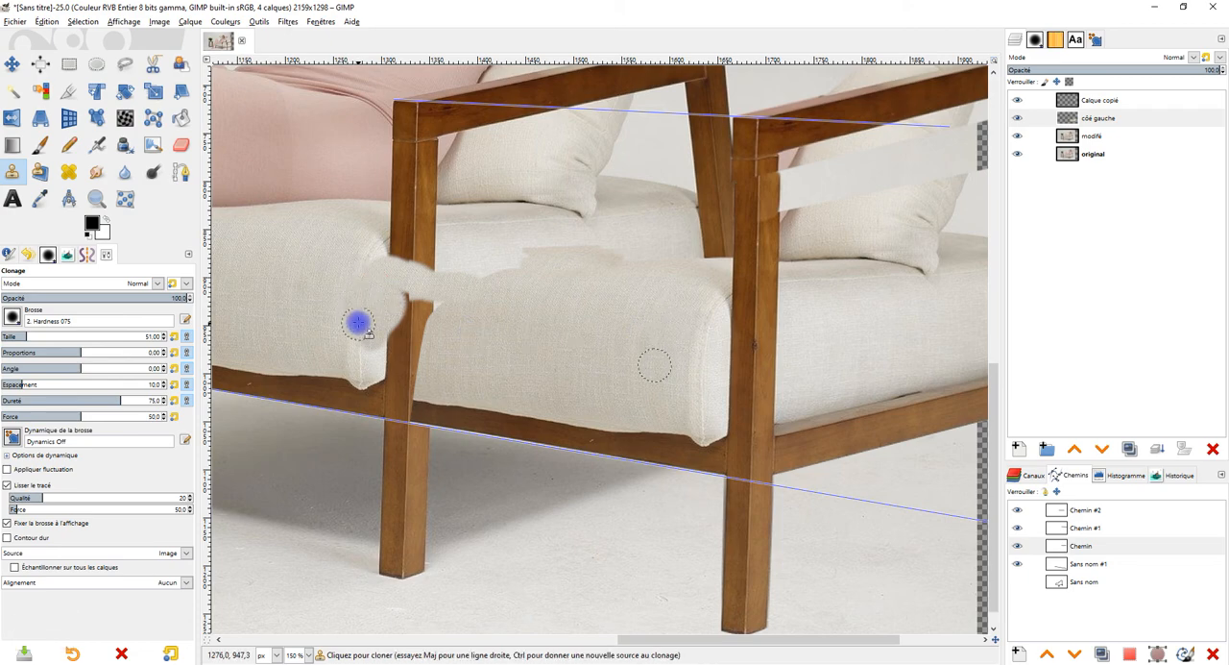
{"action": "mouse_move", "coordinate": [370, 362]}
{"action": "left_mouse_down"}
{"action": "mouse_move", "coordinate": [373, 264]}
{"action": "mouse_move", "coordinate": [392, 243]}
{"action": "mouse_move", "coordinate": [401, 280]}
{"action": "mouse_move", "coordinate": [408, 254]}
{"action": "mouse_move", "coordinate": [416, 260]}
{"action": "mouse_move", "coordinate": [406, 248]}
{"action": "mouse_move", "coordinate": [389, 257]}
{"action": "mouse_move", "coordinate": [388, 369]}
{"action": "left_mouse_up"}
{"action": "left_click", "coordinate": [529, 326], "text": "ctrl"}
{"action": "left_click_drag", "start_coordinate": [400, 306], "coordinate": [411, 351]}
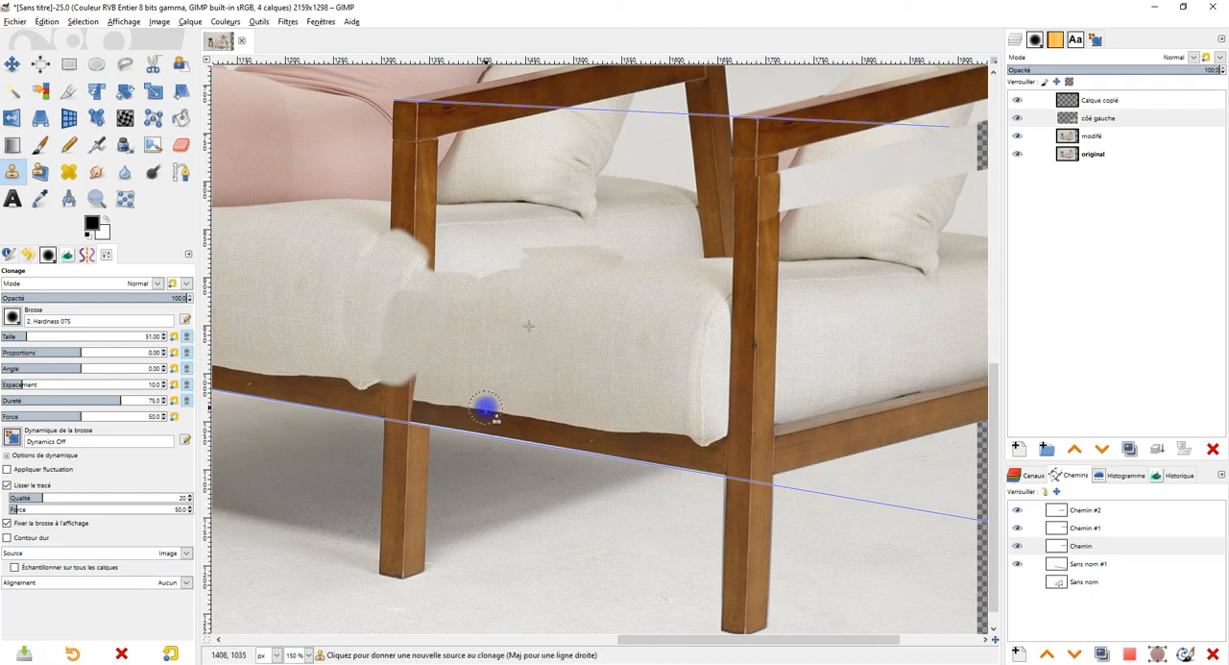
Step: Clone seat fabric over the remaining gap at the original front post and along the upper surface of the extended cushion
{"action": "left_click", "coordinate": [484, 408], "text": "ctrl"}
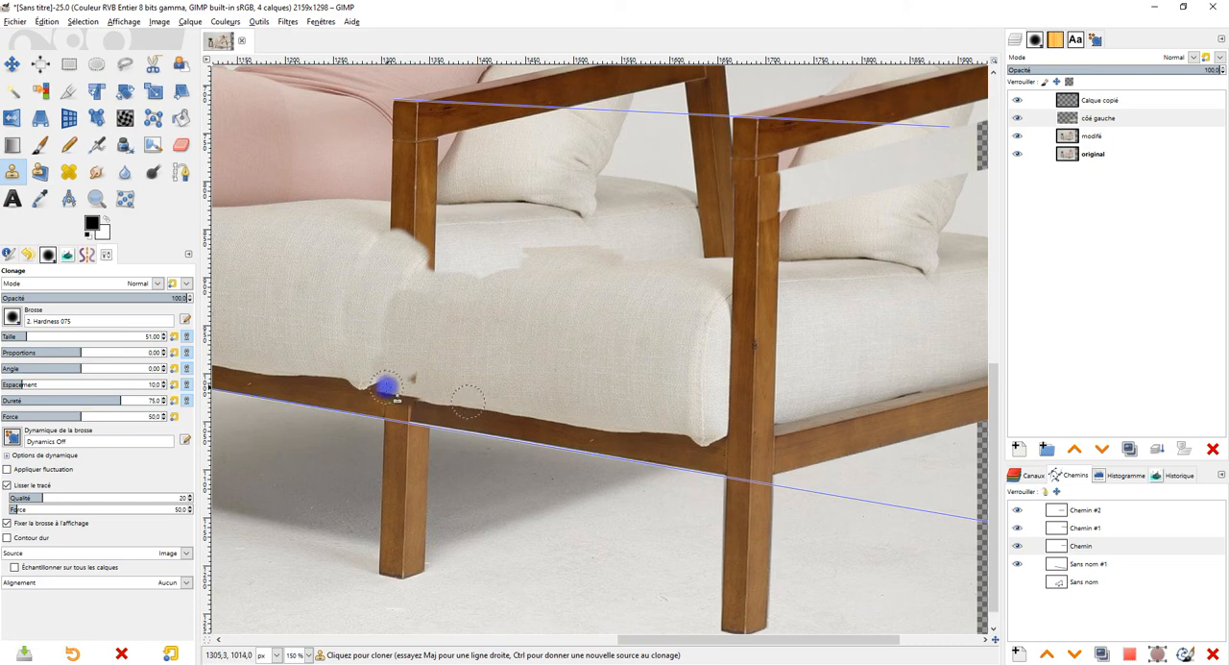
{"action": "mouse_move", "coordinate": [382, 384]}
{"action": "left_mouse_down"}
{"action": "mouse_move", "coordinate": [421, 383]}
{"action": "mouse_move", "coordinate": [377, 371]}
{"action": "mouse_move", "coordinate": [411, 297]}
{"action": "mouse_move", "coordinate": [522, 260]}
{"action": "mouse_move", "coordinate": [429, 272]}
{"action": "mouse_move", "coordinate": [449, 257]}
{"action": "mouse_move", "coordinate": [421, 259]}
{"action": "mouse_move", "coordinate": [478, 252]}
{"action": "mouse_move", "coordinate": [426, 224]}
{"action": "mouse_move", "coordinate": [639, 283]}
{"action": "mouse_move", "coordinate": [440, 240]}
{"action": "mouse_move", "coordinate": [422, 254]}
{"action": "mouse_move", "coordinate": [399, 238]}
{"action": "mouse_move", "coordinate": [375, 264]}
{"action": "mouse_move", "coordinate": [442, 237]}
{"action": "mouse_move", "coordinate": [422, 277]}
{"action": "mouse_move", "coordinate": [393, 270]}
{"action": "left_mouse_up"}
{"action": "left_click", "coordinate": [632, 283], "text": "ctrl"}
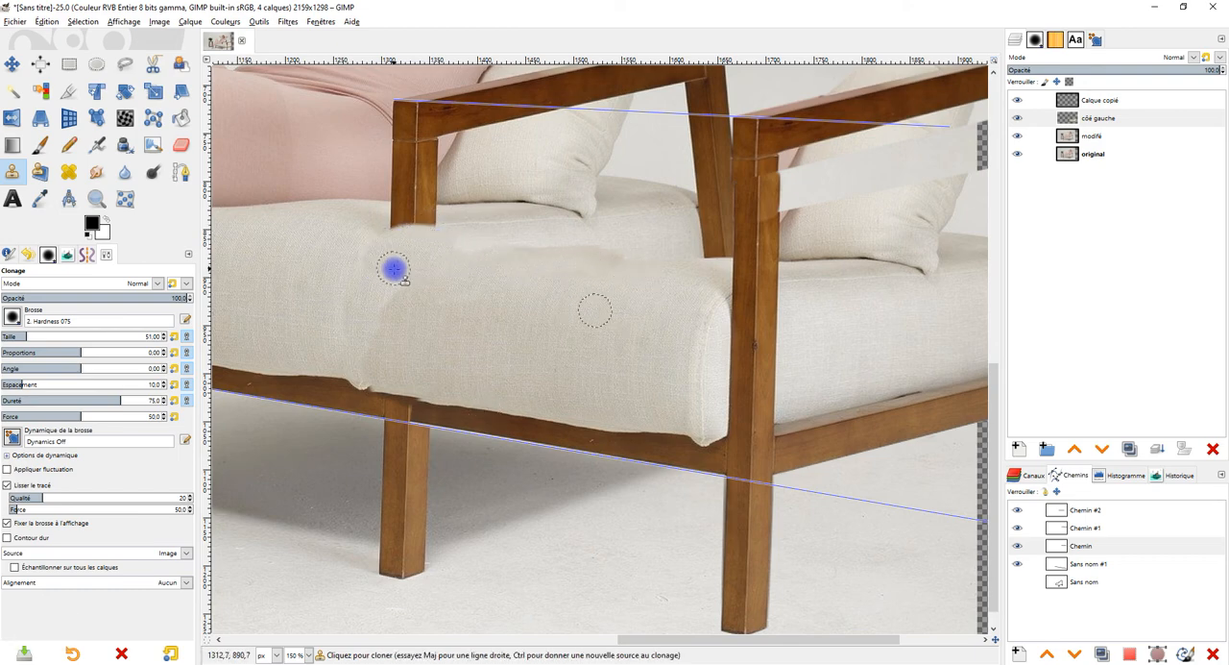
{"action": "left_click", "coordinate": [665, 284], "text": "ctrl"}
{"action": "mouse_move", "coordinate": [629, 264]}
{"action": "left_mouse_down"}
{"action": "mouse_move", "coordinate": [639, 255]}
{"action": "mouse_move", "coordinate": [563, 266]}
{"action": "mouse_move", "coordinate": [561, 244]}
{"action": "mouse_move", "coordinate": [470, 251]}
{"action": "mouse_move", "coordinate": [586, 233]}
{"action": "mouse_move", "coordinate": [479, 255]}
{"action": "left_mouse_up"}
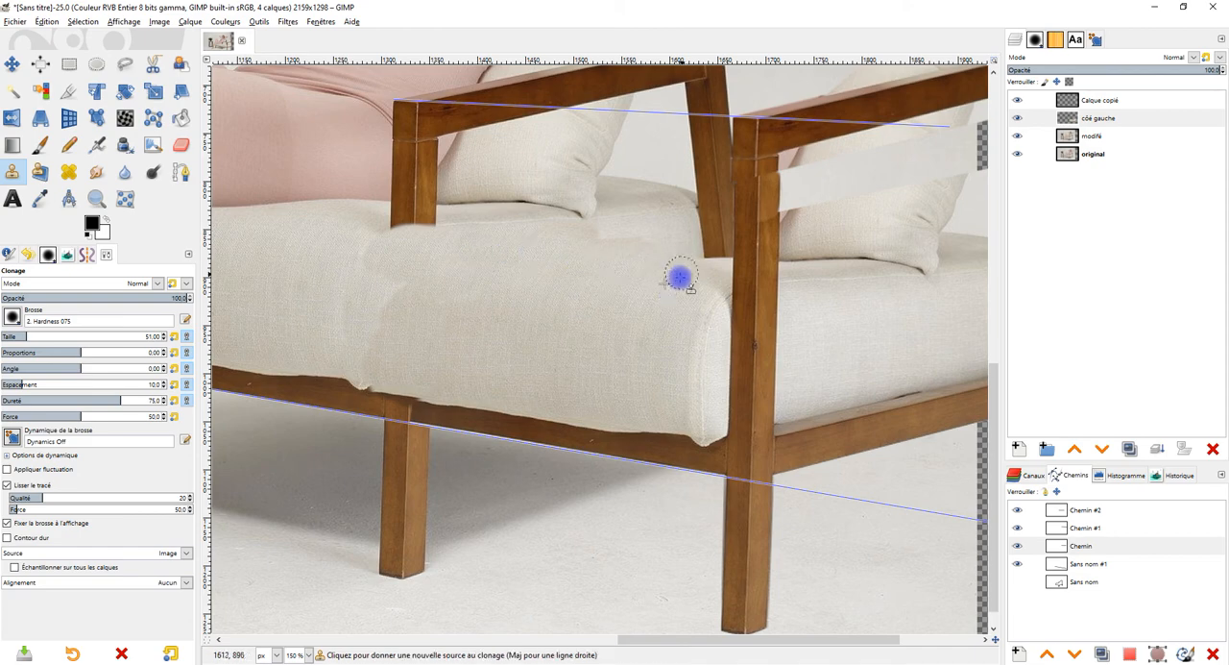
Step: Lower the Clone opacity to 53.8 and blend the joint between the original cushion and the cloned fabric
{"action": "left_click", "coordinate": [653, 290], "text": "ctrl"}
{"action": "left_click", "coordinate": [619, 312], "text": "ctrl"}
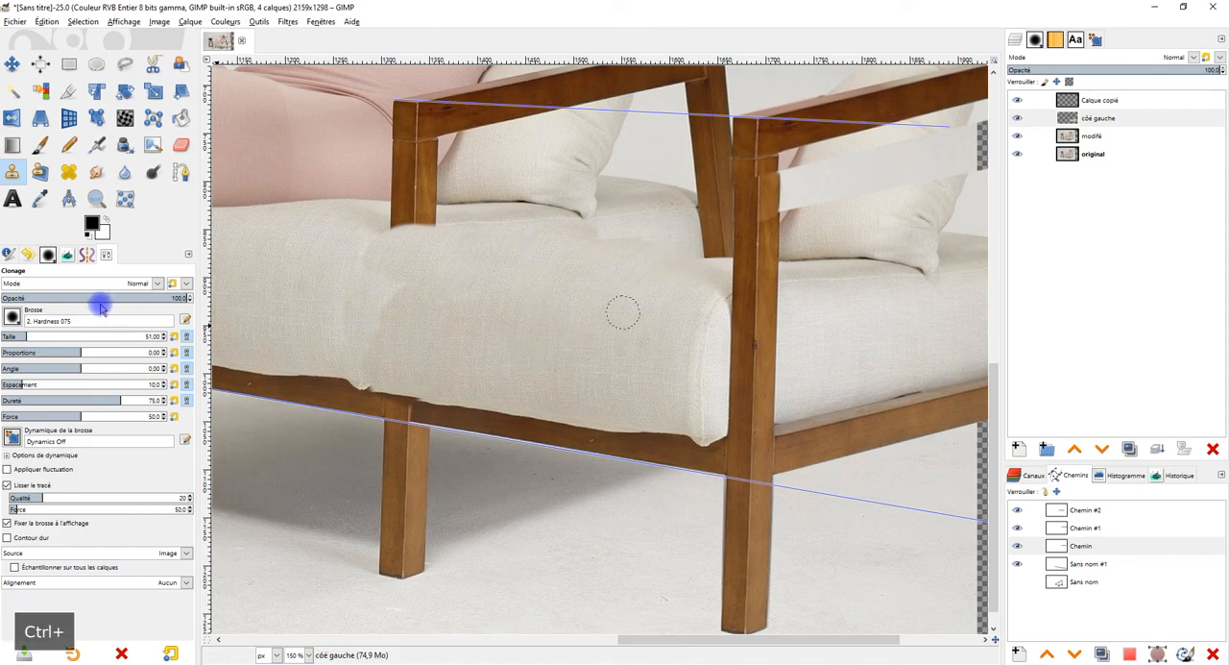
{"action": "left_click", "coordinate": [102, 299]}
{"action": "mouse_move", "coordinate": [385, 294]}
{"action": "left_mouse_down"}
{"action": "mouse_move", "coordinate": [379, 285]}
{"action": "mouse_move", "coordinate": [360, 308]}
{"action": "mouse_move", "coordinate": [385, 317]}
{"action": "left_mouse_up"}
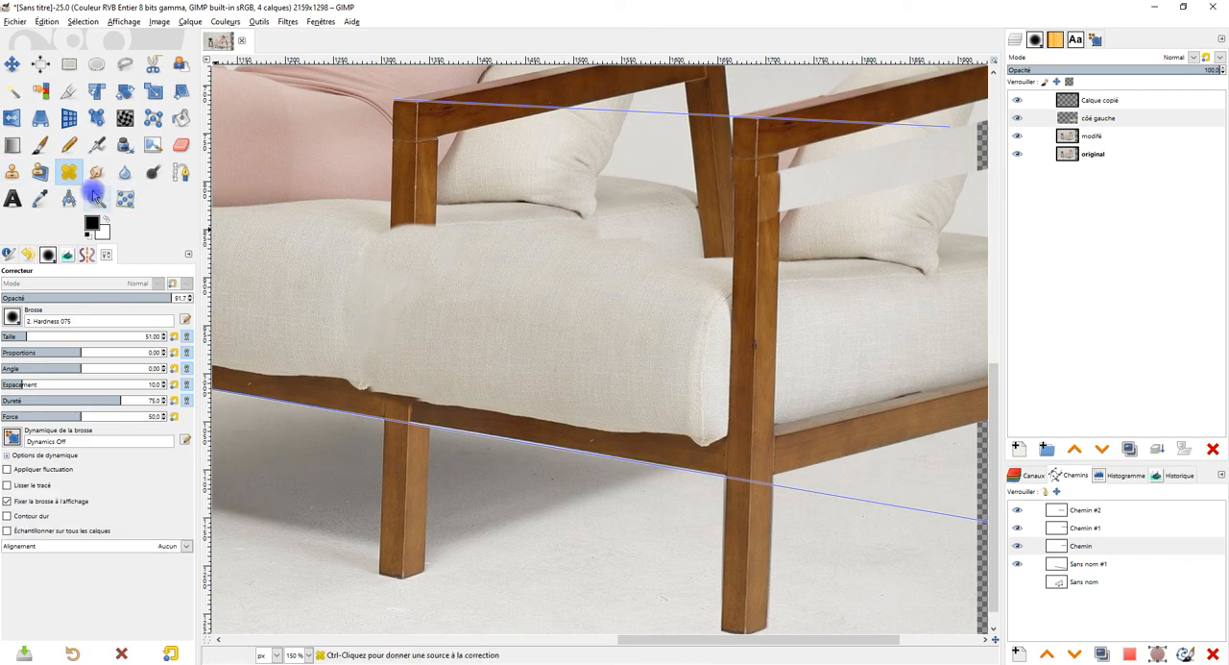
Step: Try to smooth the joint between the two front cushion sections with the Heal tool at 91.7 opacity
{"action": "left_click", "coordinate": [646, 309], "text": "ctrl"}
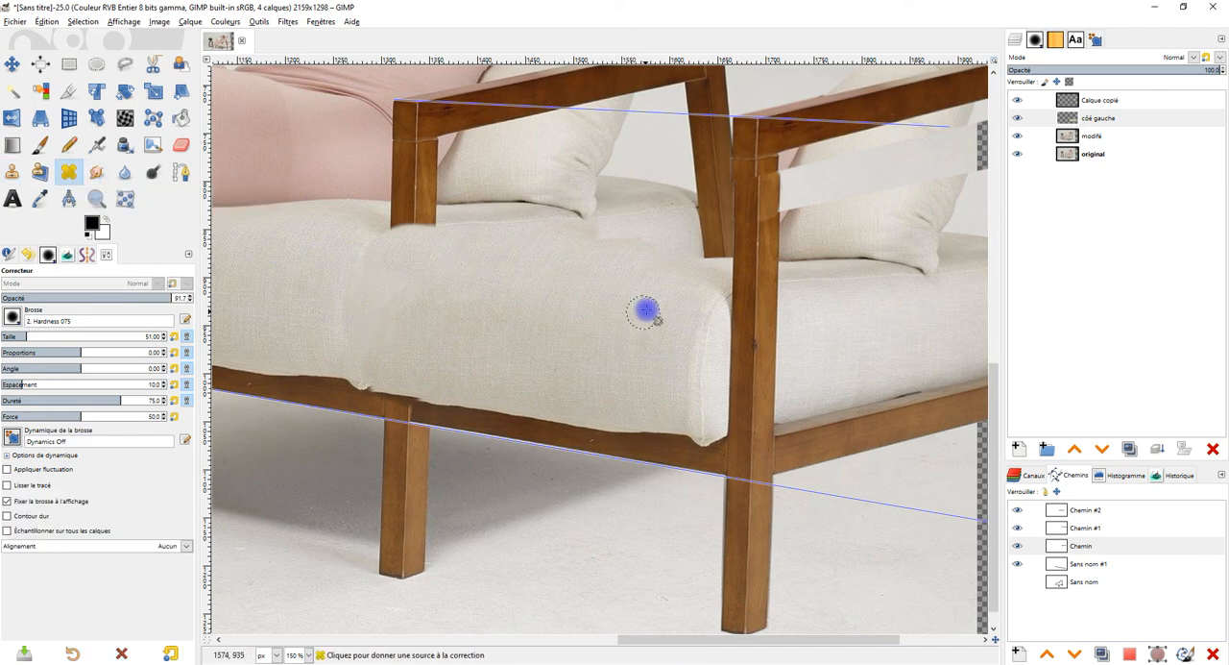
{"action": "left_click", "coordinate": [571, 315], "text": "ctrl"}
{"action": "mouse_move", "coordinate": [385, 305]}
{"action": "left_mouse_down"}
{"action": "mouse_move", "coordinate": [408, 292]}
{"action": "mouse_move", "coordinate": [353, 329]}
{"action": "left_mouse_up"}
{"action": "key", "text": "ctrl+z"}
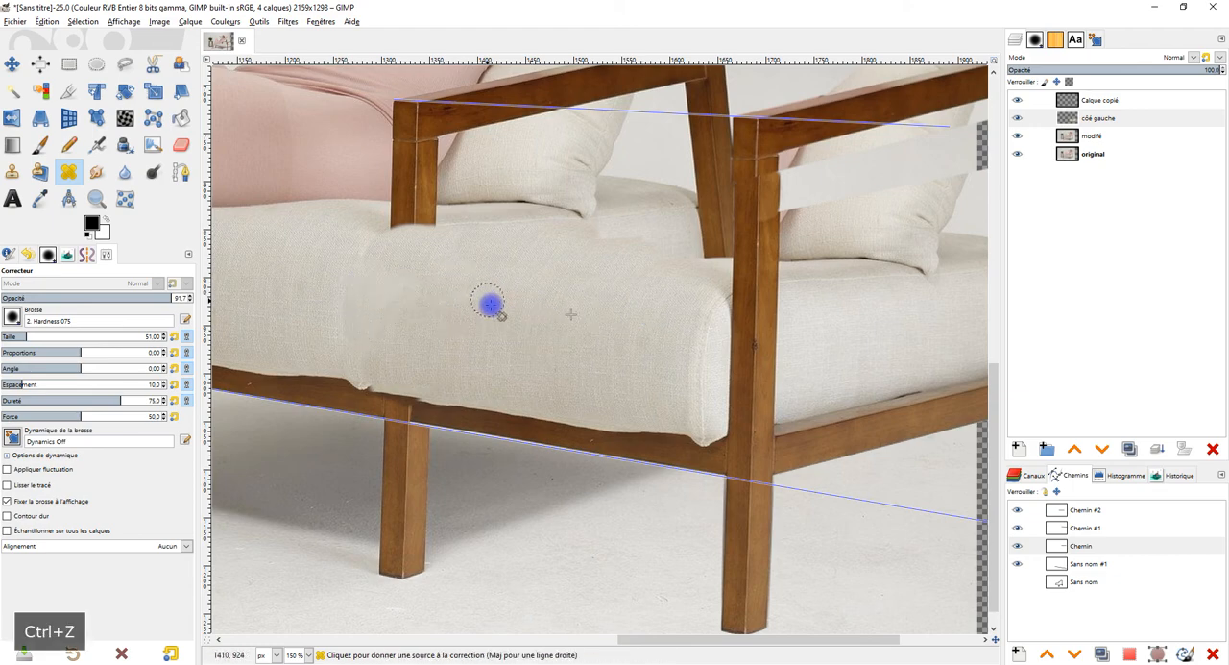
{"action": "left_click", "coordinate": [543, 320], "text": "ctrl"}
{"action": "left_click_drag", "start_coordinate": [340, 283], "coordinate": [392, 263]}
{"action": "key", "text": "ctrl+z"}
{"action": "mouse_move", "coordinate": [438, 308]}
{"action": "left_mouse_down"}
{"action": "mouse_move", "coordinate": [412, 294]}
{"action": "mouse_move", "coordinate": [475, 300]}
{"action": "left_mouse_up"}
{"action": "left_click_drag", "start_coordinate": [584, 295], "coordinate": [560, 321]}
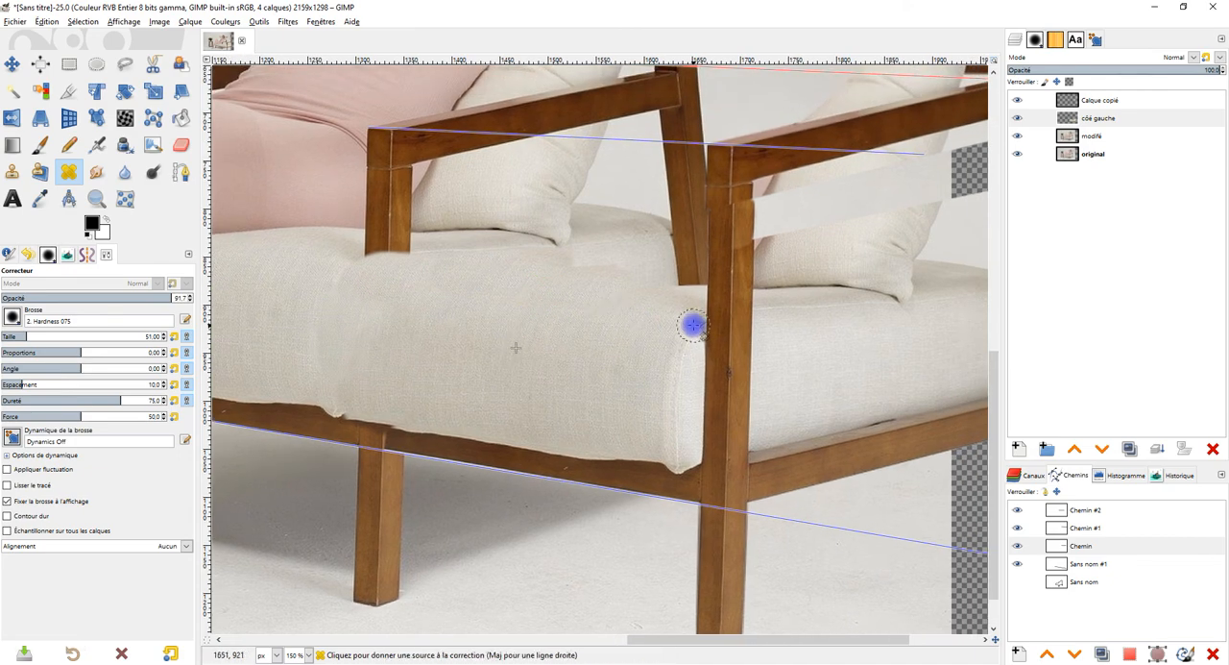
Step: Heal the tone break in the wood grain on the copied chair's front post
{"action": "scroll", "coordinate": [762, 249], "scroll_direction": "up", "scroll_amount": 4}
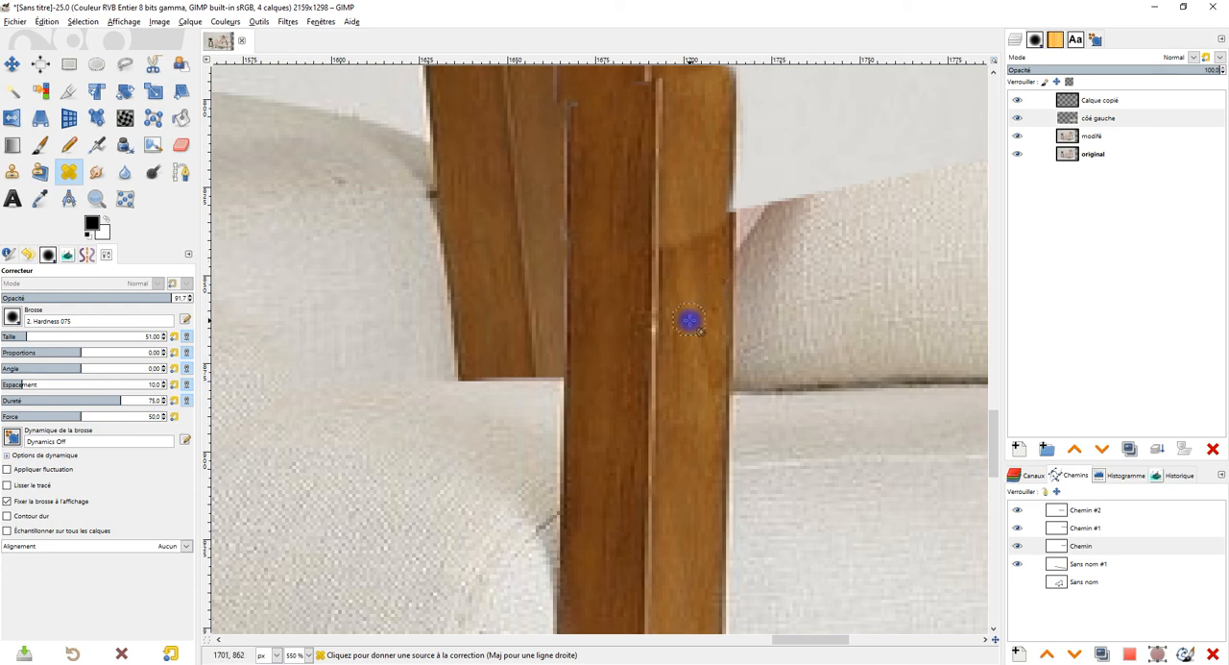
{"action": "left_click", "coordinate": [689, 320], "text": "ctrl"}
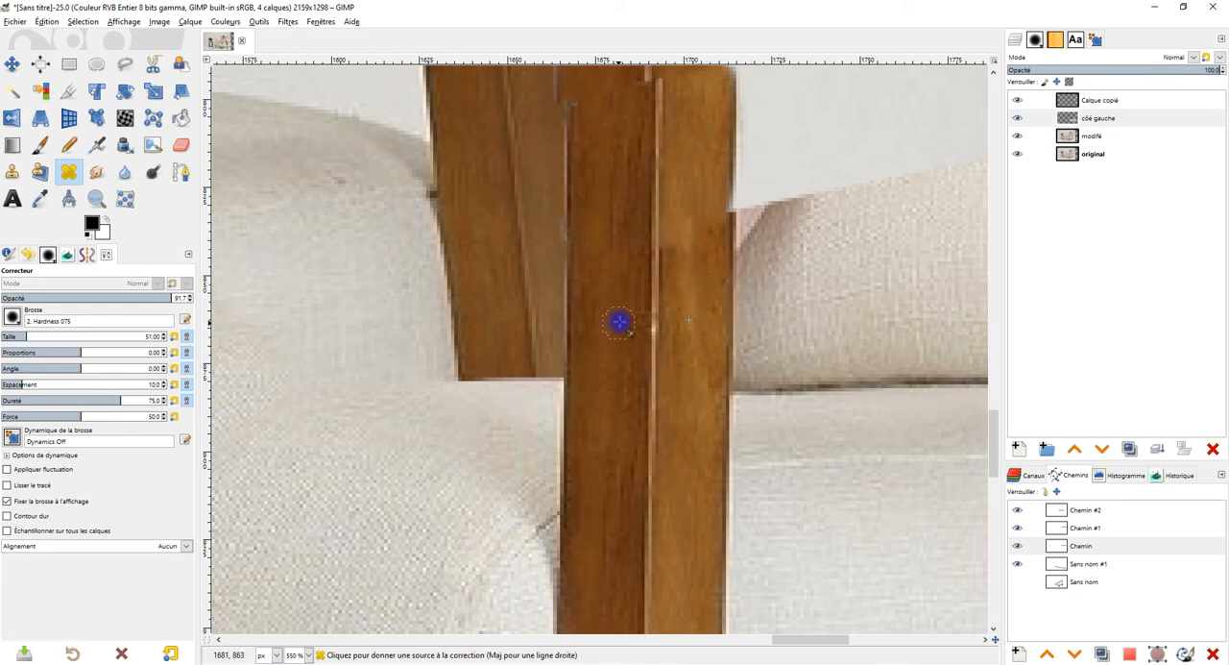
{"action": "left_click", "coordinate": [615, 310], "text": "ctrl"}
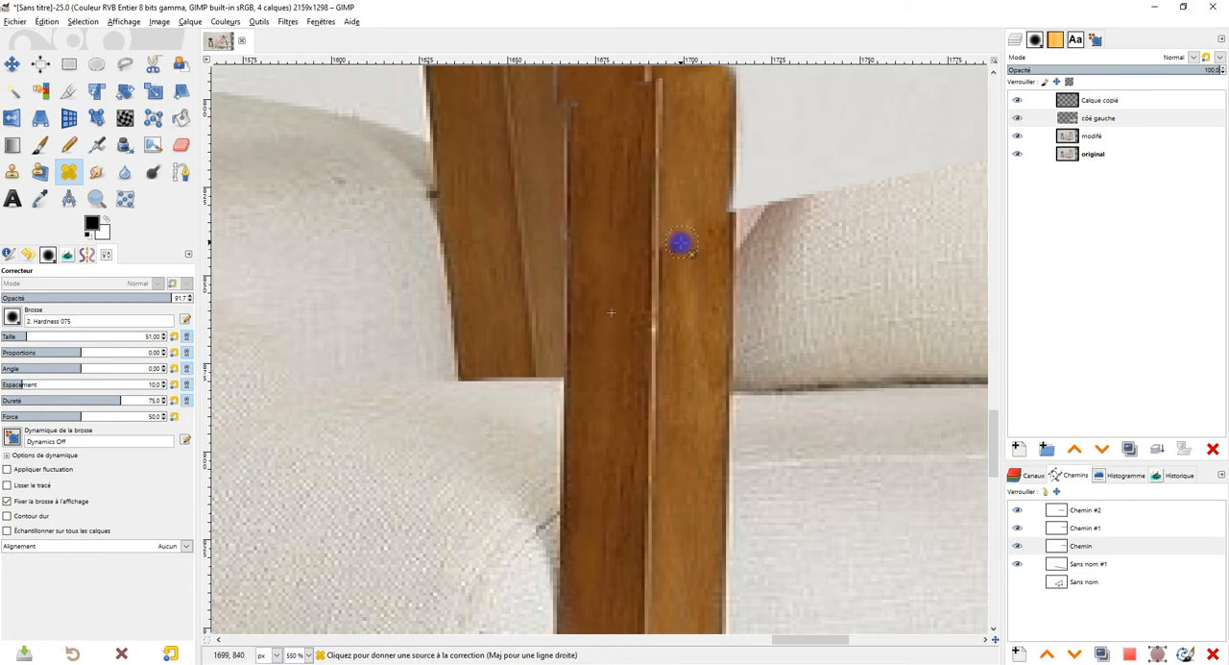
{"action": "scroll", "coordinate": [678, 242], "scroll_direction": "down", "scroll_amount": 3, "text": "ctrl"}
{"action": "scroll", "coordinate": [692, 153], "scroll_direction": "down", "scroll_amount": 1, "text": "ctrl"}
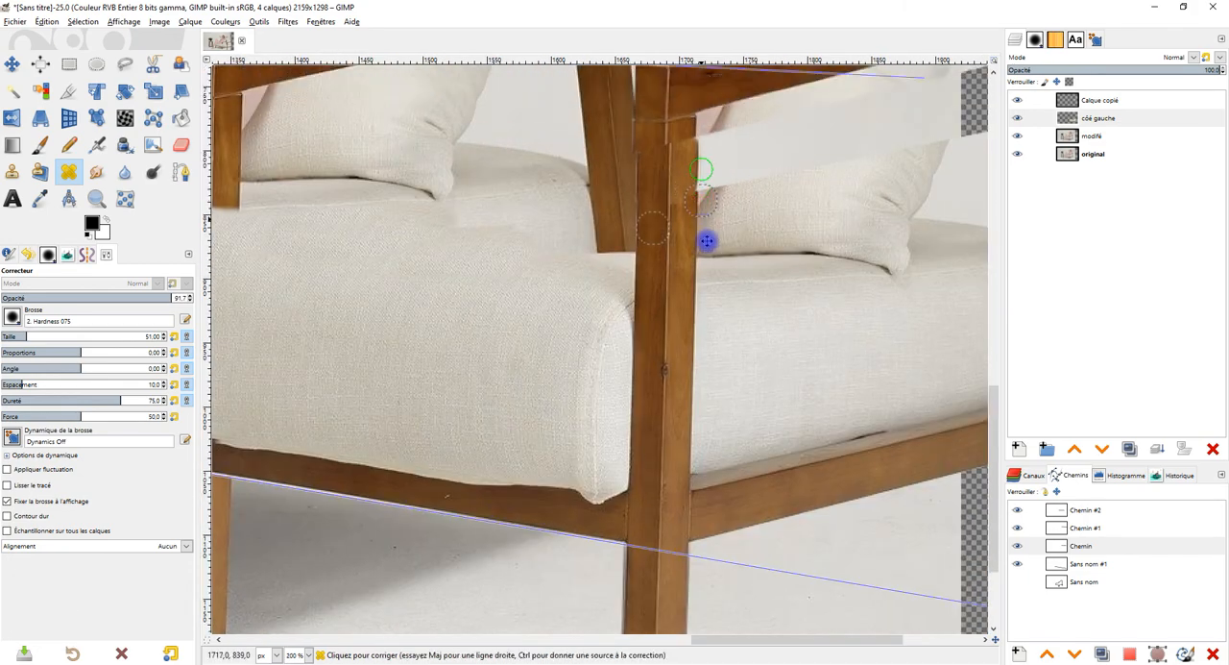
Step: Clone seat fabric at 53.8 opacity over the visible patch edge on the cushion's upper surface, below the back pillow
{"action": "key", "text": "c"}
{"action": "scroll", "coordinate": [535, 294], "scroll_direction": "up", "scroll_amount": 2}
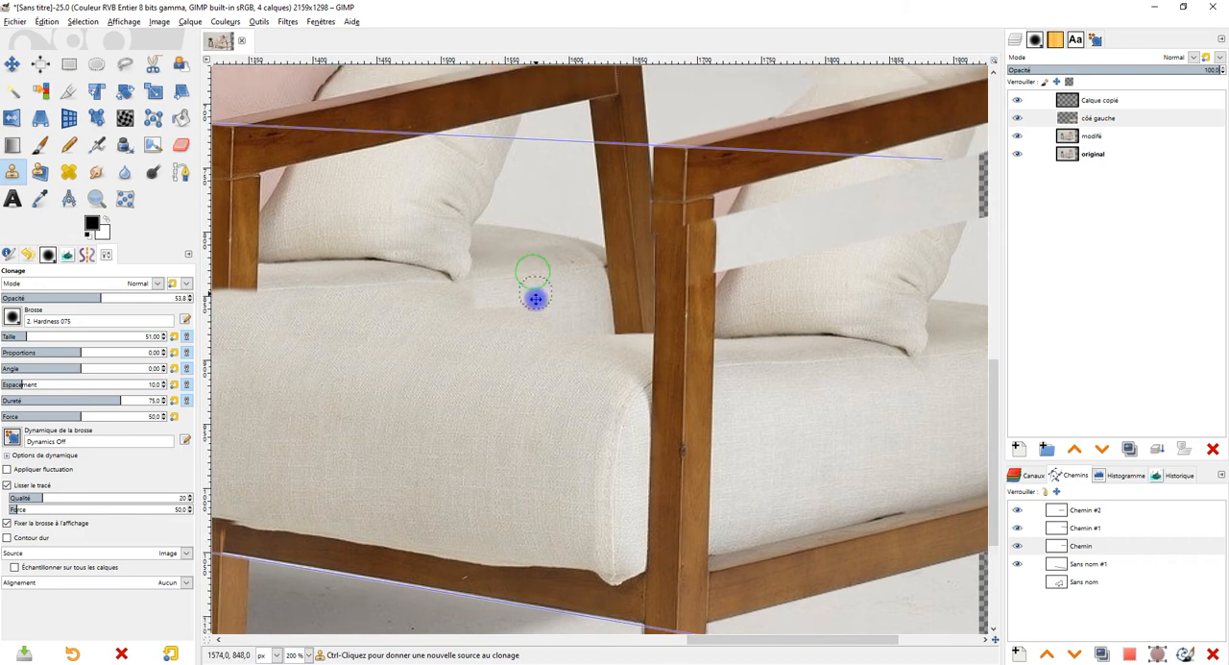
{"action": "left_click", "coordinate": [581, 383], "text": "ctrl"}
{"action": "mouse_move", "coordinate": [472, 330]}
{"action": "left_mouse_down"}
{"action": "mouse_move", "coordinate": [395, 309]}
{"action": "mouse_move", "coordinate": [275, 326]}
{"action": "left_mouse_up"}
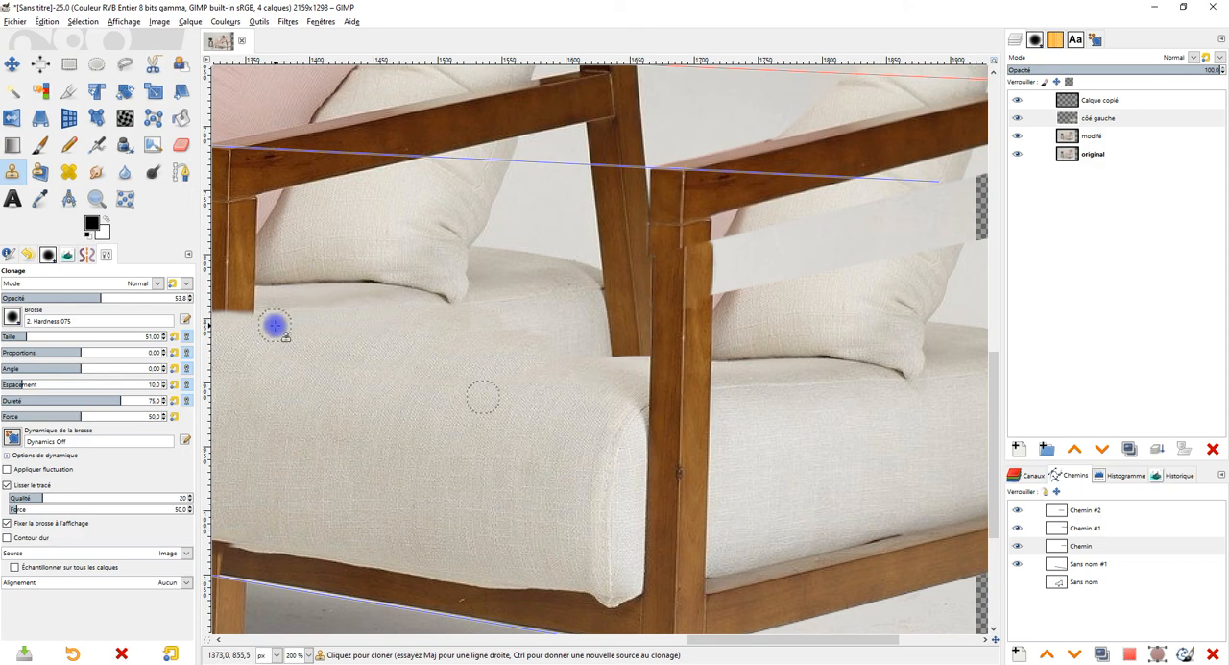
{"action": "left_click", "coordinate": [573, 381], "text": "ctrl"}
{"action": "left_click_drag", "start_coordinate": [505, 328], "coordinate": [492, 325]}
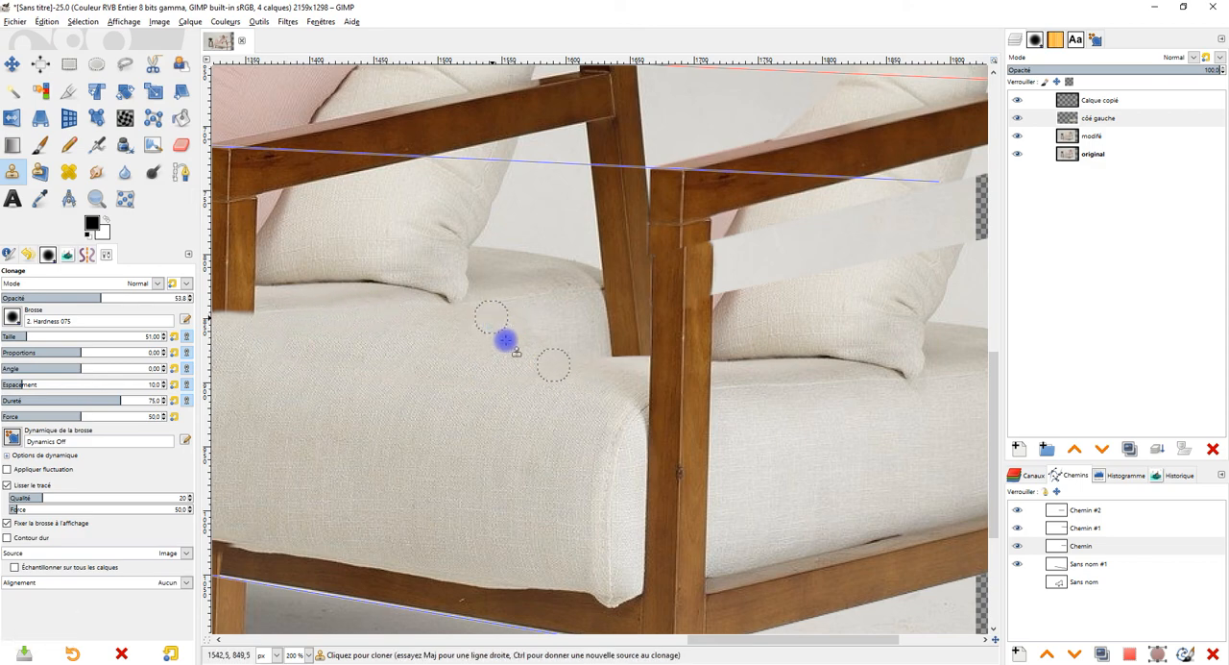
Step: Raise the Clone opacity to 100 and extend seat fabric over the lower end of the original rear leg up to the new post
{"action": "left_click", "coordinate": [464, 358], "text": "ctrl"}
{"action": "mouse_move", "coordinate": [527, 322]}
{"action": "left_mouse_down"}
{"action": "mouse_move", "coordinate": [458, 351]}
{"action": "mouse_move", "coordinate": [502, 307]}
{"action": "mouse_move", "coordinate": [533, 306]}
{"action": "mouse_move", "coordinate": [476, 357]}
{"action": "mouse_move", "coordinate": [595, 348]}
{"action": "left_mouse_up"}
{"action": "left_click", "coordinate": [459, 352], "text": "ctrl"}
{"action": "left_click", "coordinate": [477, 358], "text": "ctrl"}
{"action": "left_click", "coordinate": [519, 358], "text": "ctrl"}
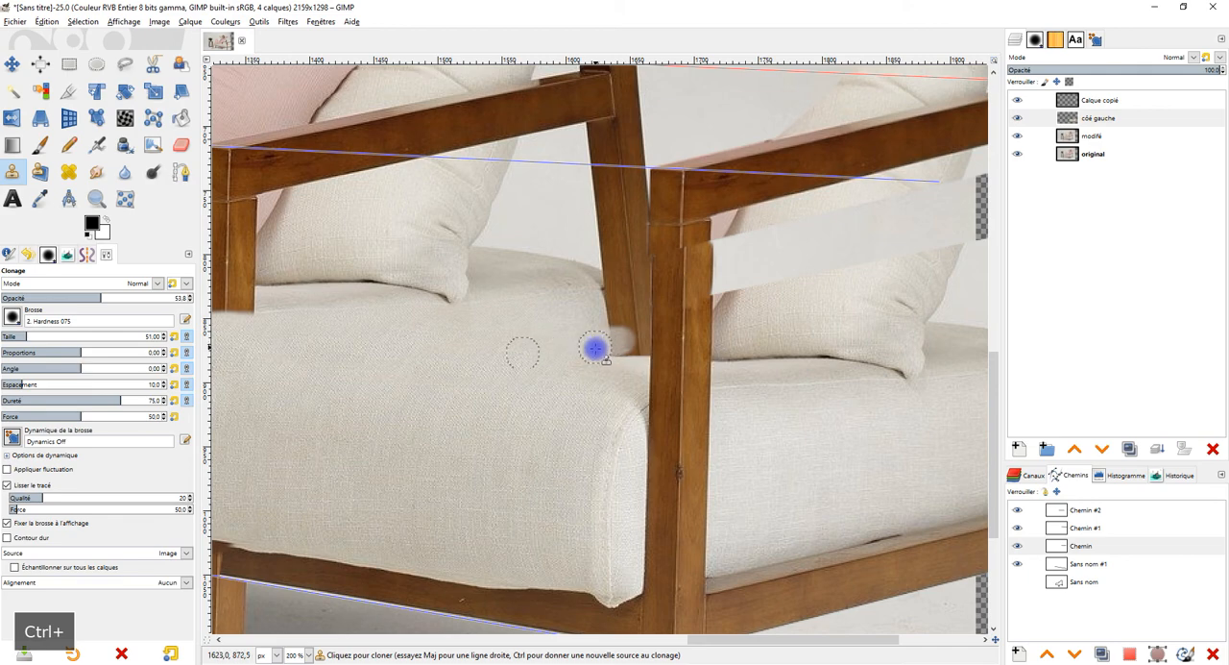
{"action": "left_click_drag", "start_coordinate": [109, 298], "coordinate": [347, 301]}
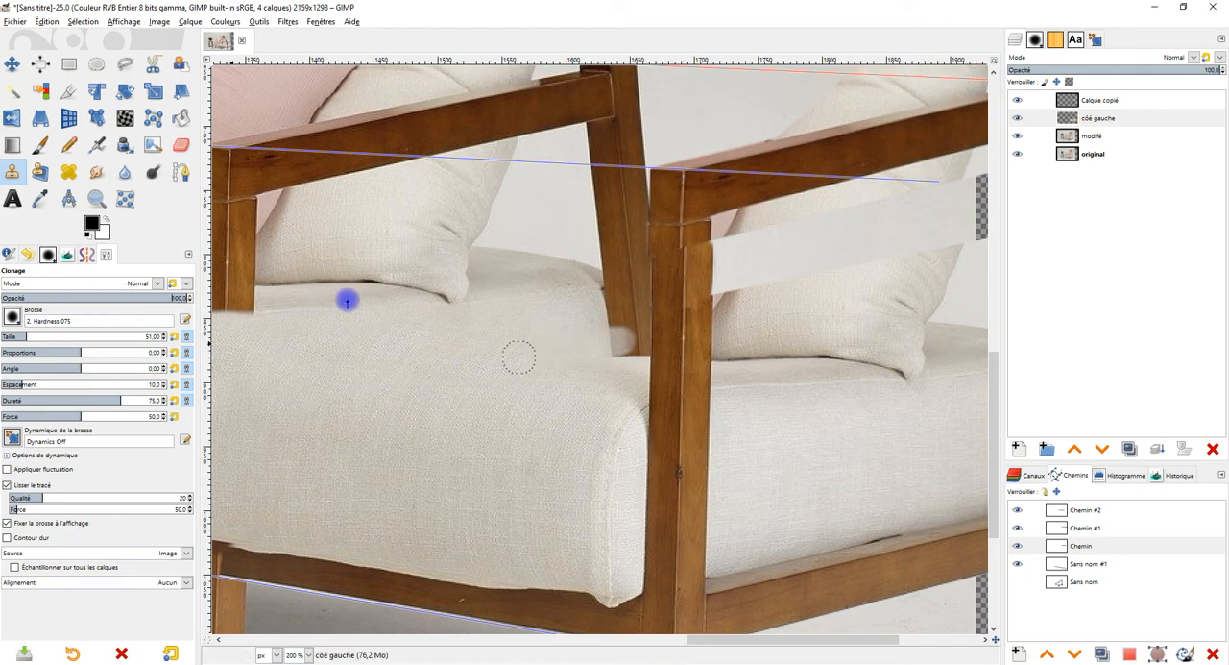
{"action": "left_click", "coordinate": [477, 359], "text": "ctrl"}
{"action": "mouse_move", "coordinate": [583, 349]}
{"action": "left_mouse_down"}
{"action": "mouse_move", "coordinate": [635, 347]}
{"action": "mouse_move", "coordinate": [571, 340]}
{"action": "mouse_move", "coordinate": [580, 321]}
{"action": "mouse_move", "coordinate": [597, 323]}
{"action": "mouse_move", "coordinate": [579, 314]}
{"action": "mouse_move", "coordinate": [598, 308]}
{"action": "mouse_move", "coordinate": [554, 324]}
{"action": "mouse_move", "coordinate": [612, 302]}
{"action": "mouse_move", "coordinate": [548, 309]}
{"action": "mouse_move", "coordinate": [619, 297]}
{"action": "mouse_move", "coordinate": [479, 313]}
{"action": "mouse_move", "coordinate": [605, 325]}
{"action": "mouse_move", "coordinate": [630, 311]}
{"action": "mouse_move", "coordinate": [494, 328]}
{"action": "mouse_move", "coordinate": [627, 314]}
{"action": "mouse_move", "coordinate": [637, 346]}
{"action": "mouse_move", "coordinate": [635, 290]}
{"action": "mouse_move", "coordinate": [565, 305]}
{"action": "left_mouse_up"}
{"action": "left_click", "coordinate": [493, 329], "text": "ctrl"}
Step: Examine the extended seat, the side cushion behind the new front post, and the copied pillow and armrest for remaining flaws
{"action": "scroll", "coordinate": [597, 349], "scroll_direction": "down", "scroll_amount": 3}
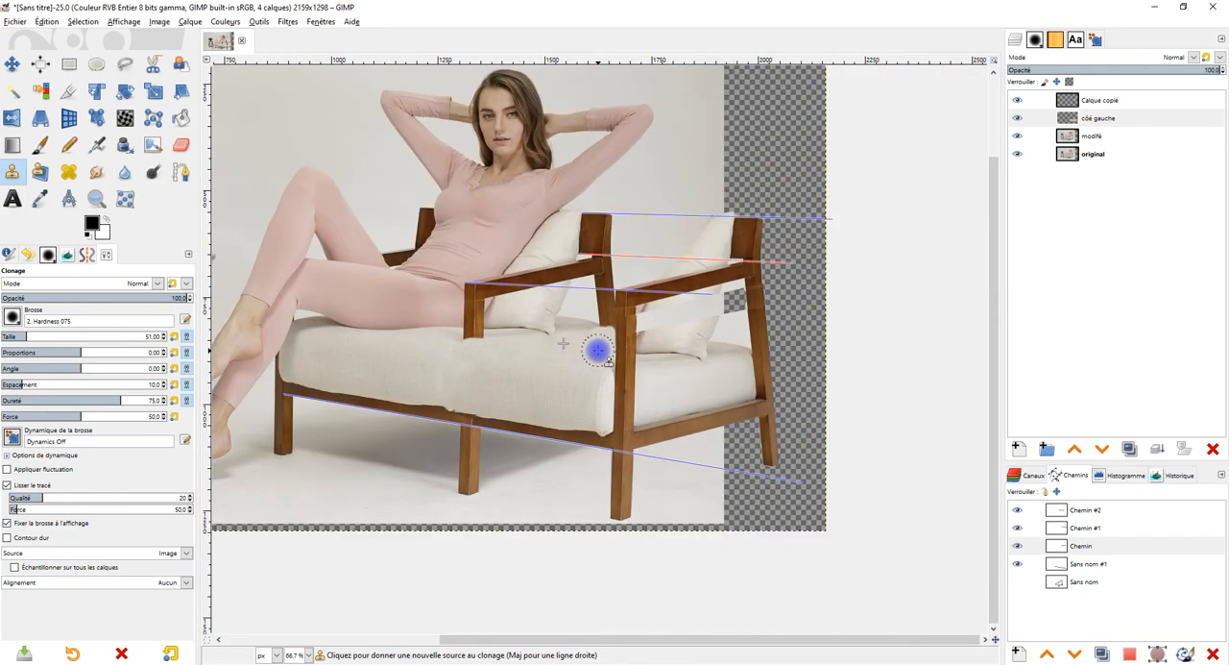
{"action": "scroll", "coordinate": [597, 350], "scroll_direction": "up", "scroll_amount": 2}
{"action": "left_click_drag", "start_coordinate": [629, 332], "coordinate": [535, 352]}
{"action": "left_click_drag", "start_coordinate": [698, 396], "coordinate": [629, 412]}
{"action": "scroll", "coordinate": [569, 414], "scroll_direction": "up", "scroll_amount": 1}
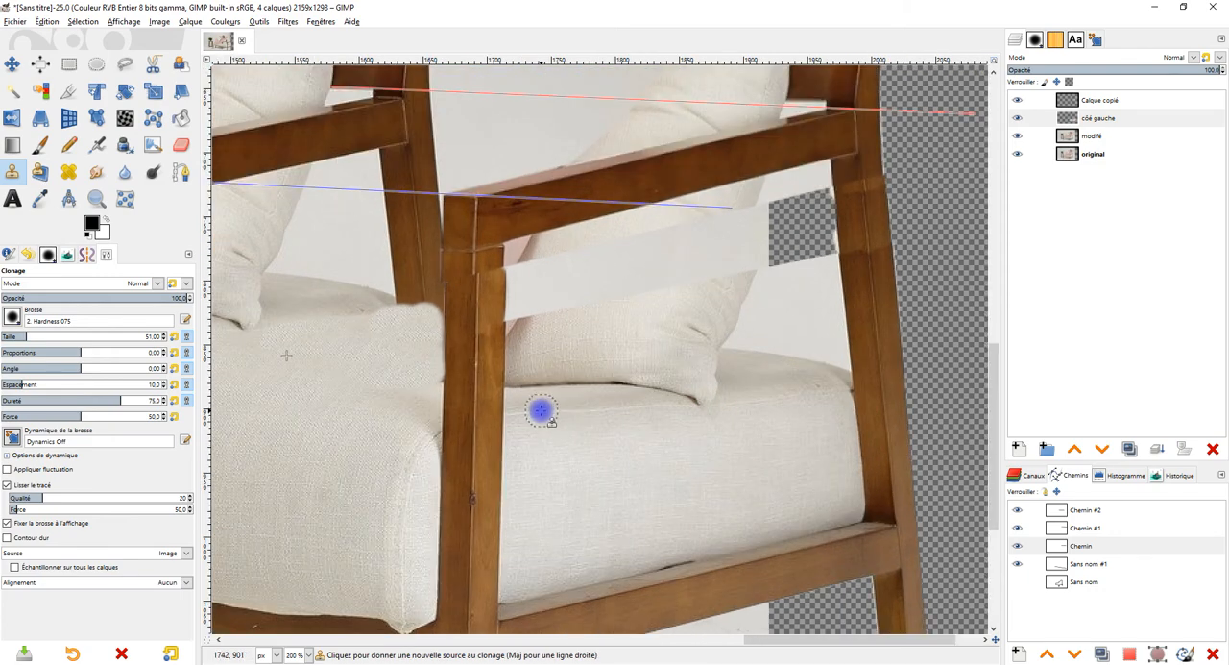
{"action": "scroll", "coordinate": [523, 401], "scroll_direction": "up", "scroll_amount": 1}
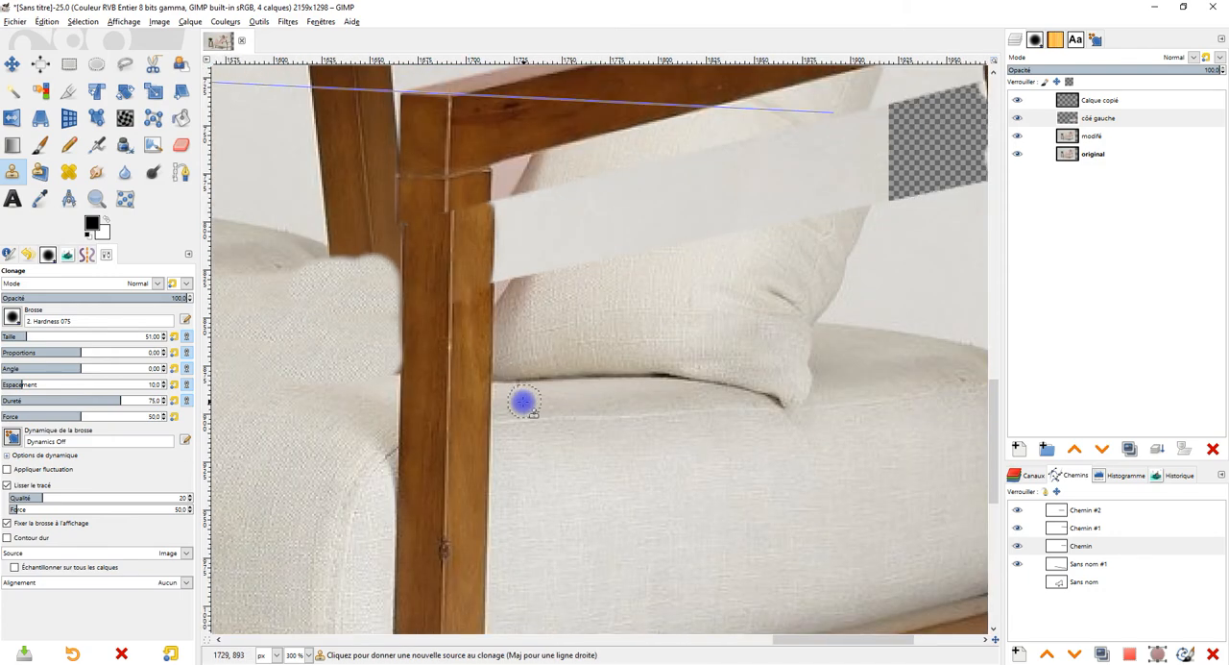
{"action": "left_click", "coordinate": [519, 398], "text": "ctrl"}
{"action": "scroll", "coordinate": [776, 391], "scroll_direction": "down", "scroll_amount": 4}
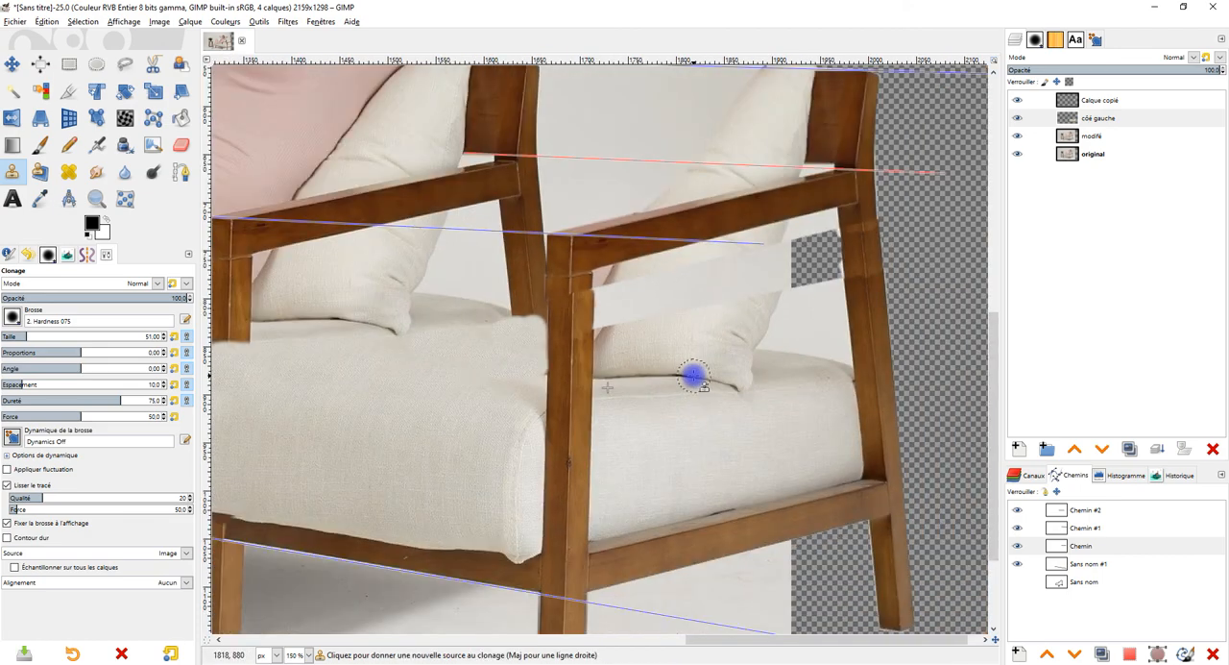
{"action": "scroll", "coordinate": [736, 385], "scroll_direction": "up", "scroll_amount": 2}
{"action": "scroll", "coordinate": [642, 388], "scroll_direction": "up", "scroll_amount": 1}
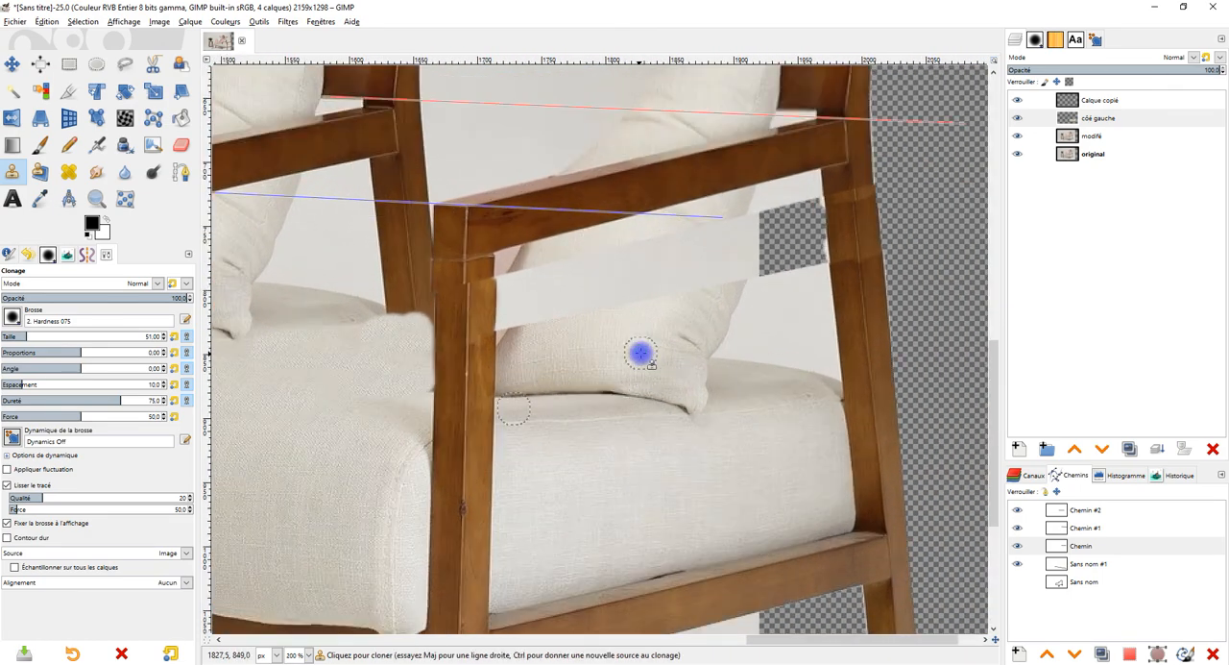
{"action": "left_click_drag", "start_coordinate": [574, 343], "coordinate": [616, 366]}
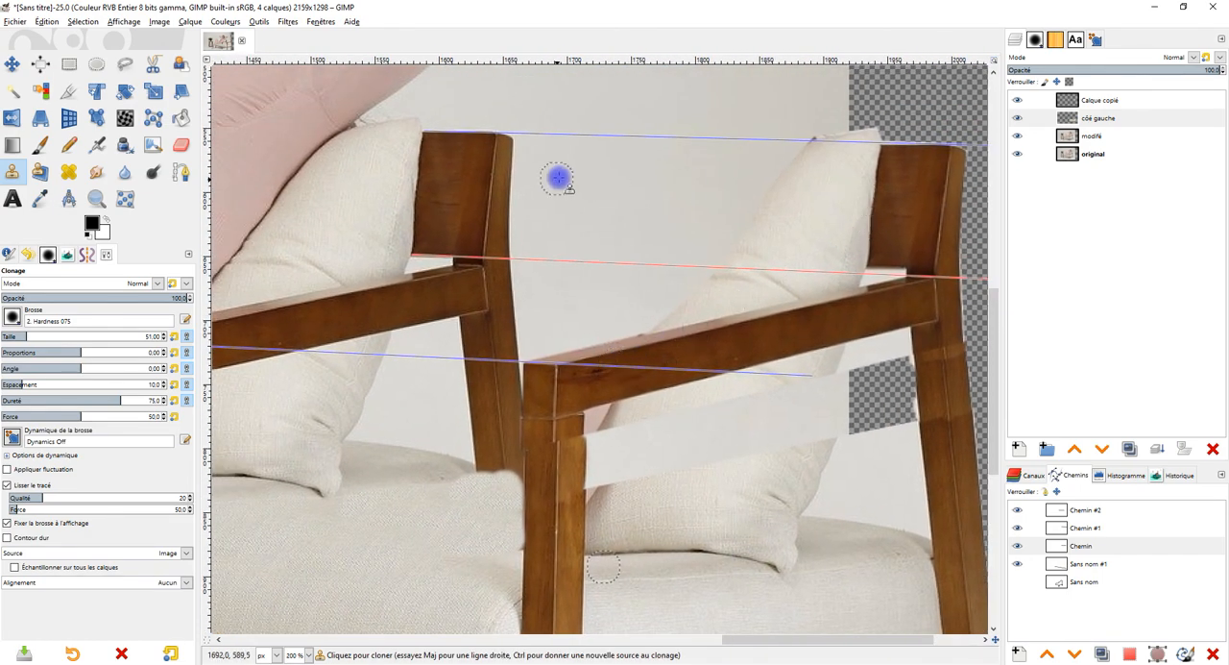
Step: On the Calque copié layer, outline a slanted section of the copied chair's wooden backrest with a free selection
{"action": "scroll", "coordinate": [829, 217], "scroll_direction": "up", "scroll_amount": 2}
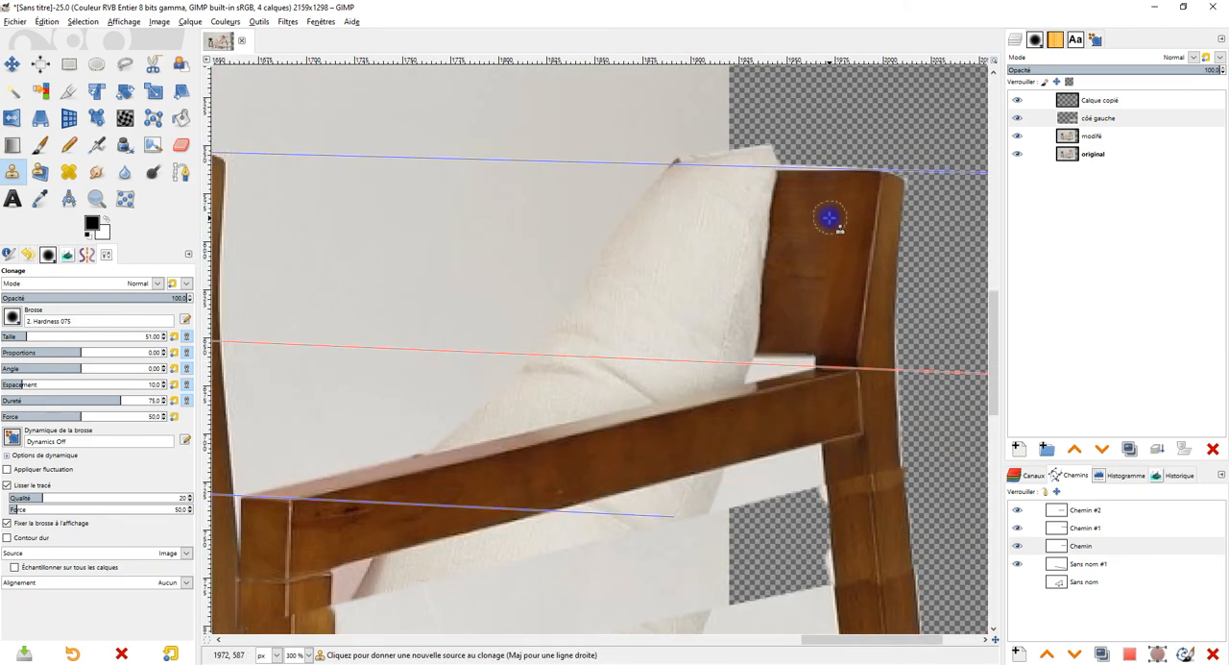
{"action": "left_click_drag", "start_coordinate": [821, 210], "coordinate": [840, 193]}
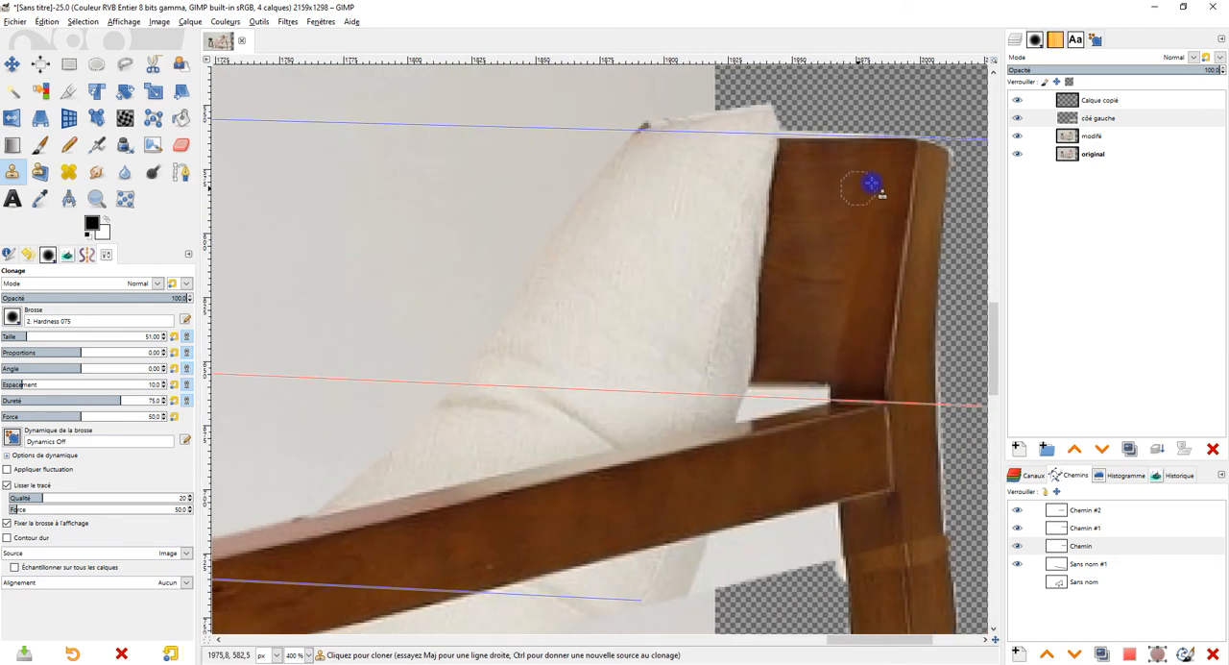
{"action": "left_click", "coordinate": [1088, 106]}
{"action": "left_click", "coordinate": [1014, 100], "text": "shift"}
{"action": "left_click", "coordinate": [1014, 101], "text": "shift"}
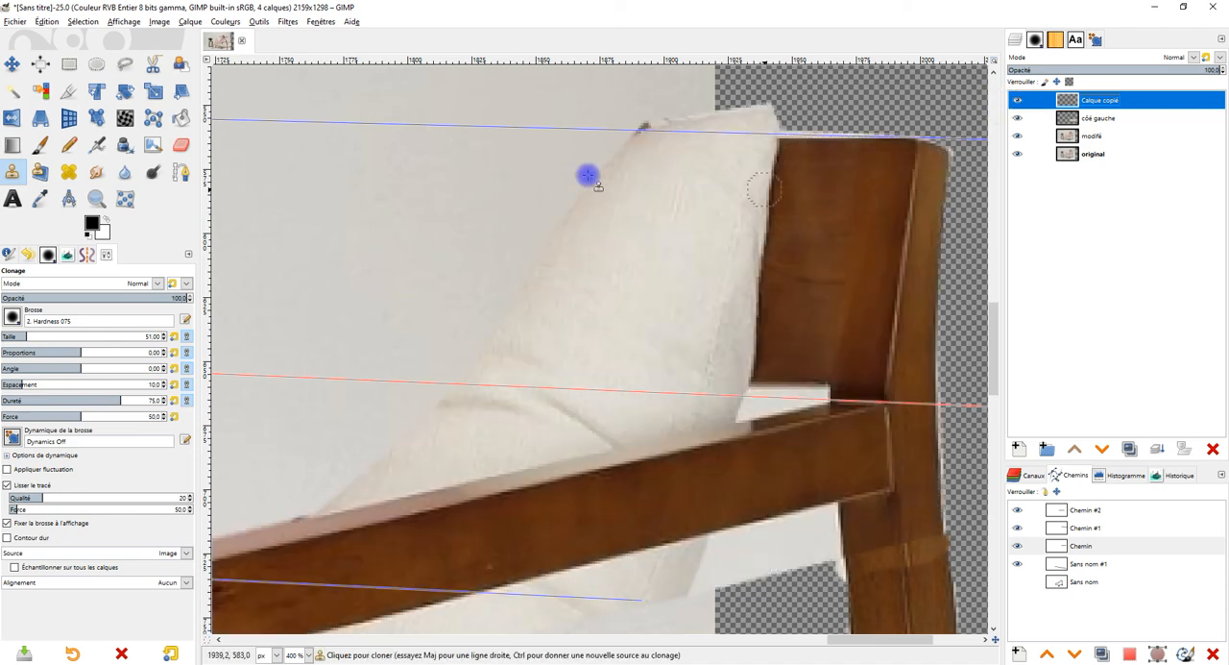
{"action": "left_click", "coordinate": [121, 65]}
{"action": "left_click", "coordinate": [872, 141]}
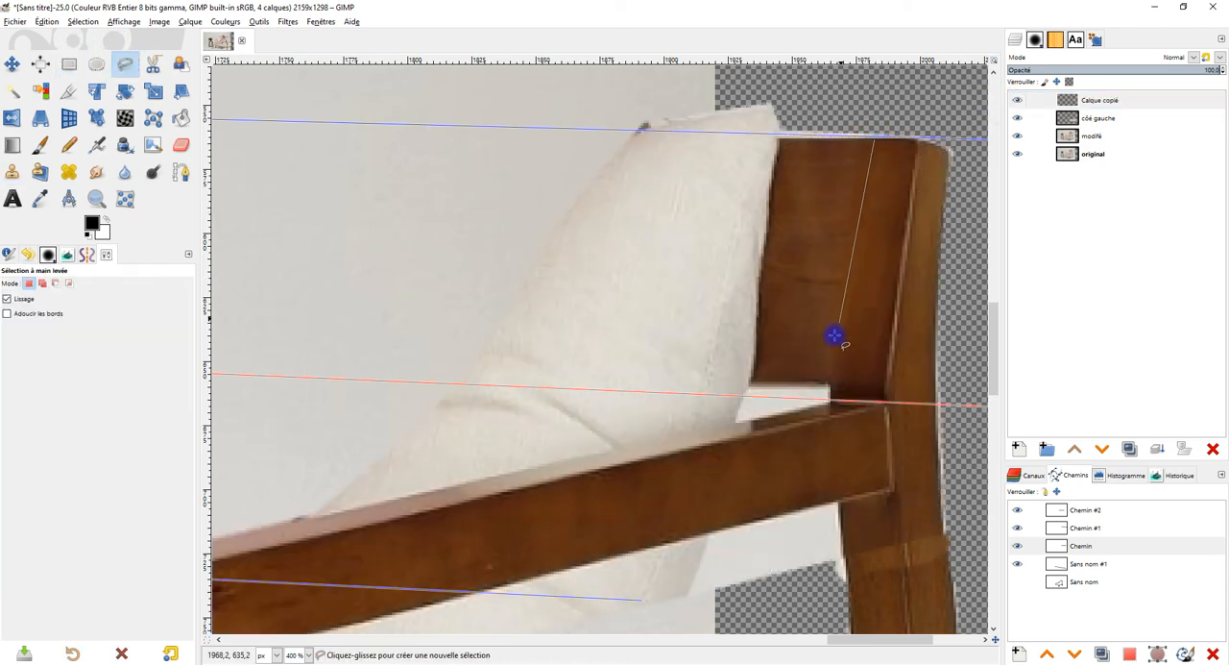
{"action": "left_click", "coordinate": [755, 386]}
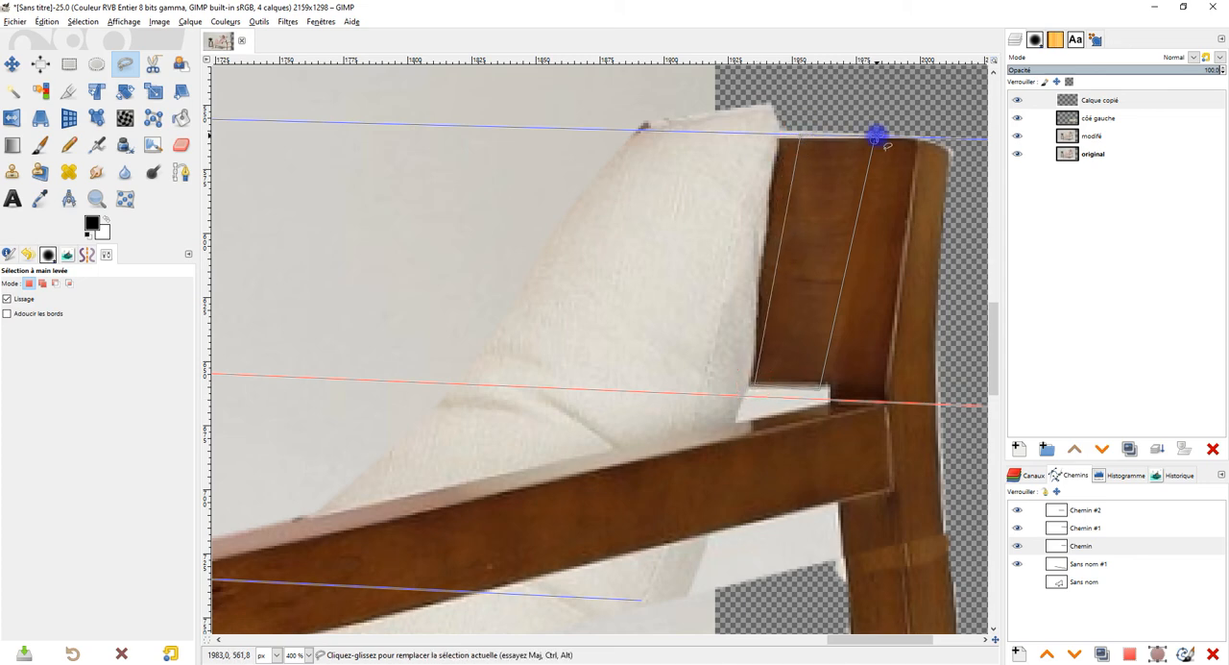
{"action": "left_click", "coordinate": [878, 143]}
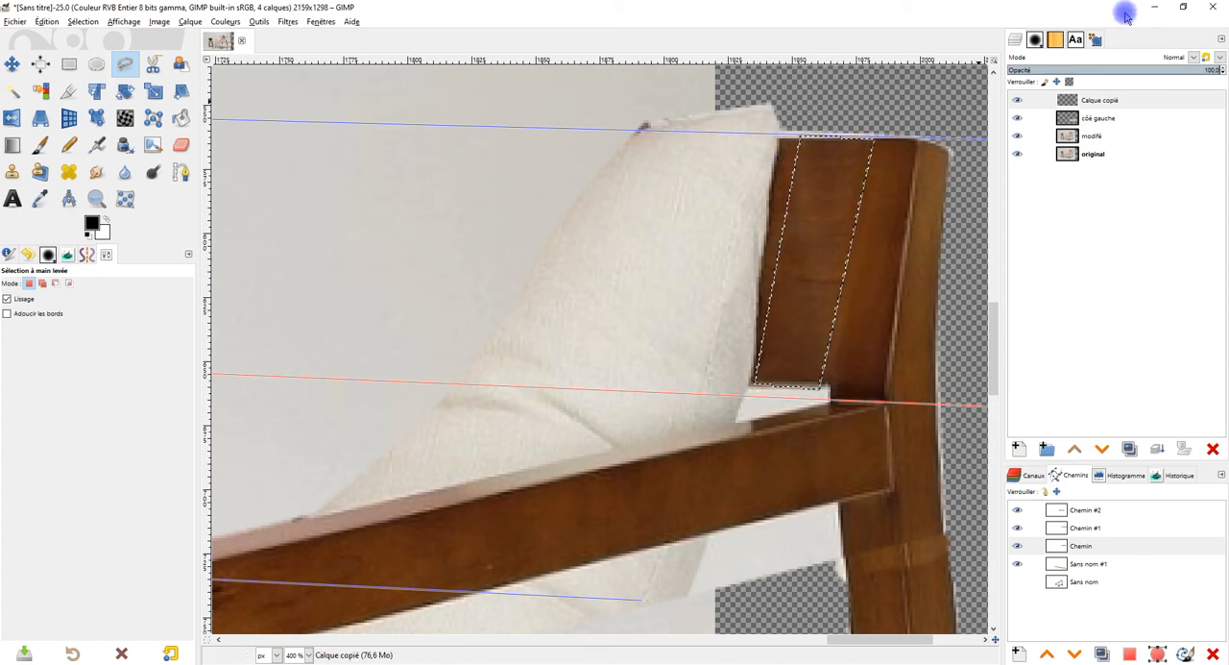
Step: Copy the selected backrest section and paste it as a new layer
{"action": "key", "text": "ctrl+c"}
{"action": "key", "text": "ctrl+v"}
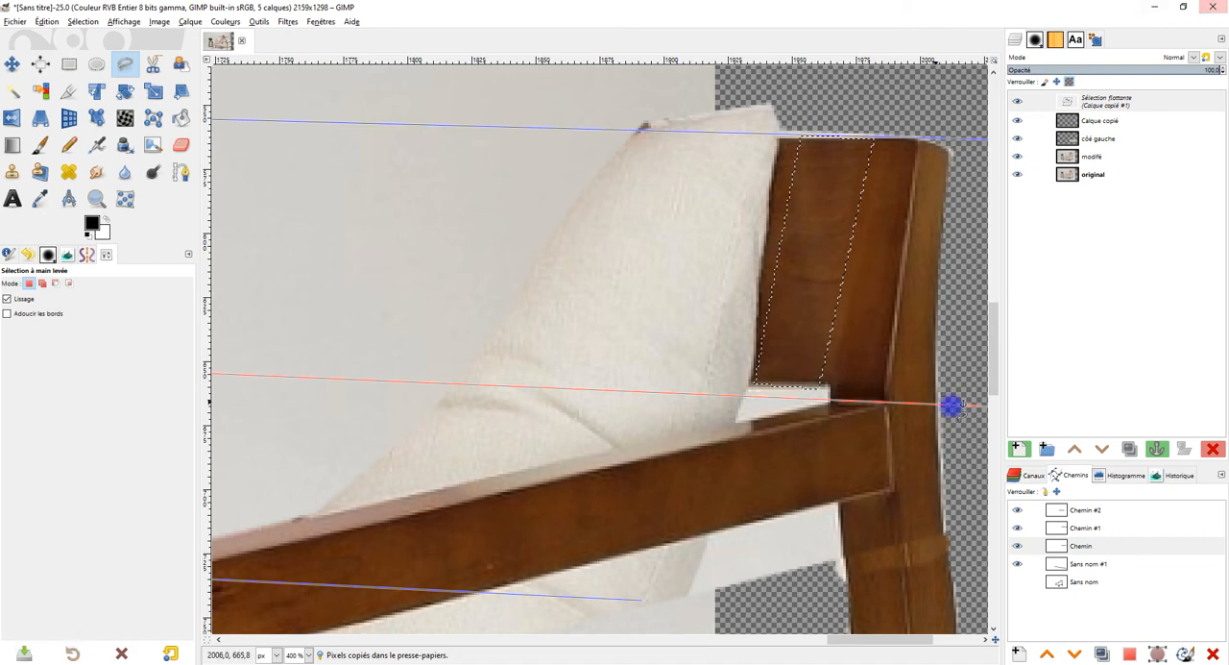
{"action": "left_click", "coordinate": [1018, 448]}
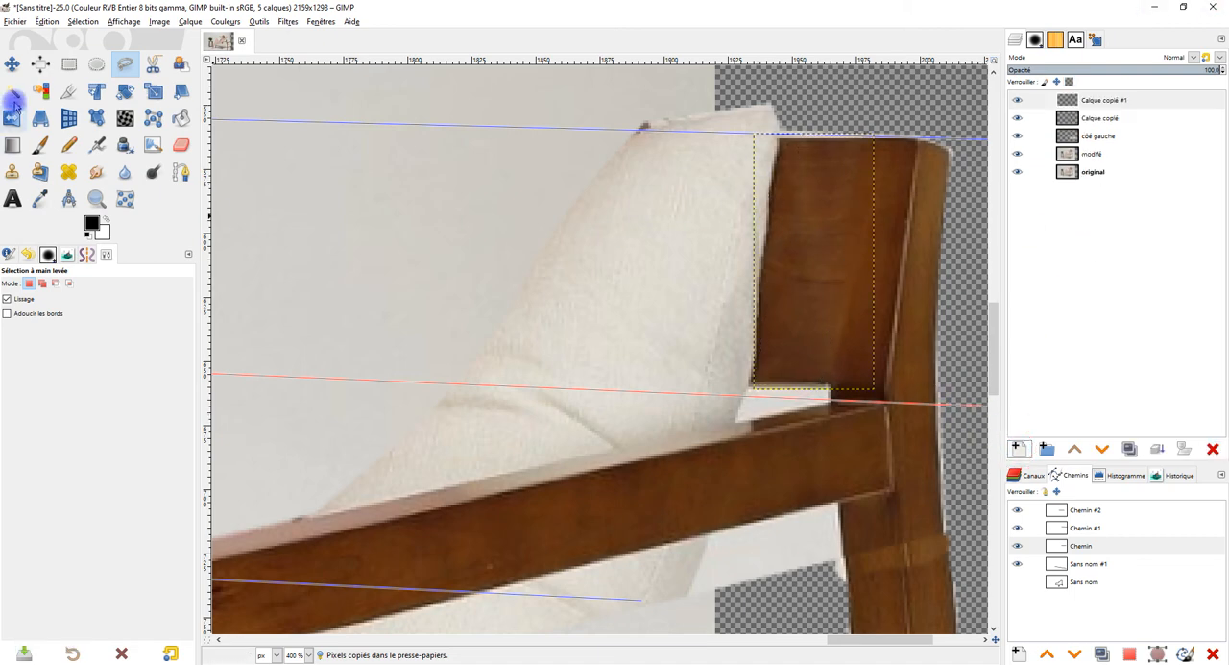
Step: Try to stretch the pasted backrest section toward the original backrest with the Perspective tool, then reset the transformation
{"action": "left_click", "coordinate": [39, 117]}
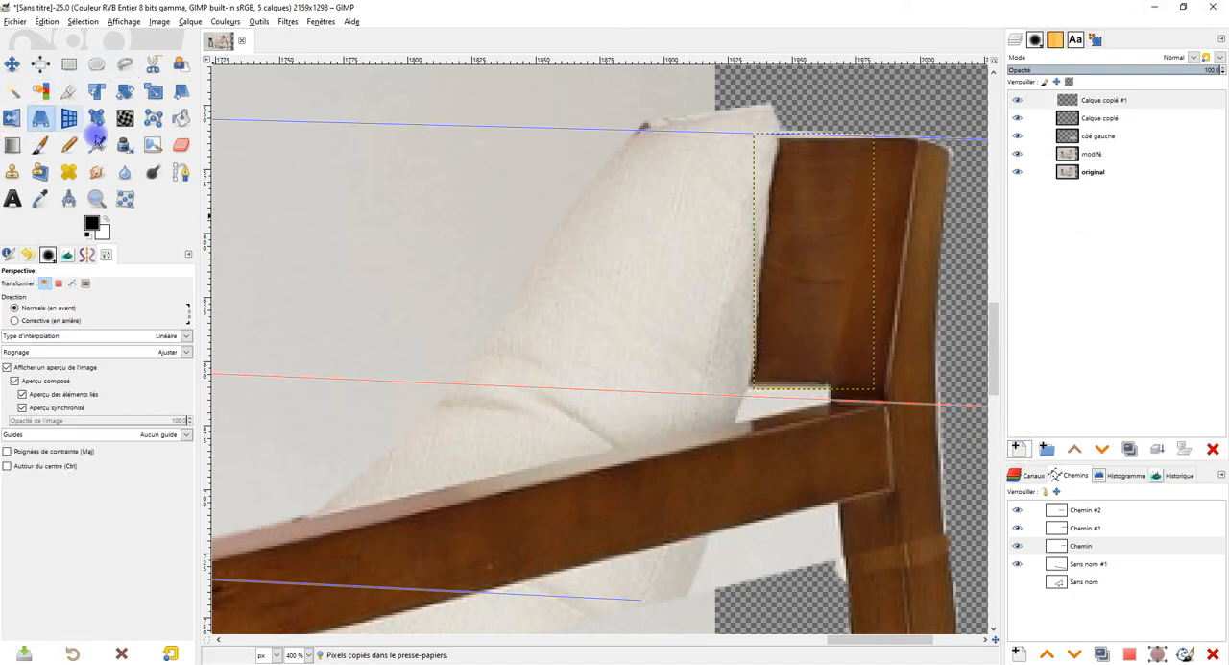
{"action": "key", "text": "2"}
{"action": "left_click", "coordinate": [892, 254]}
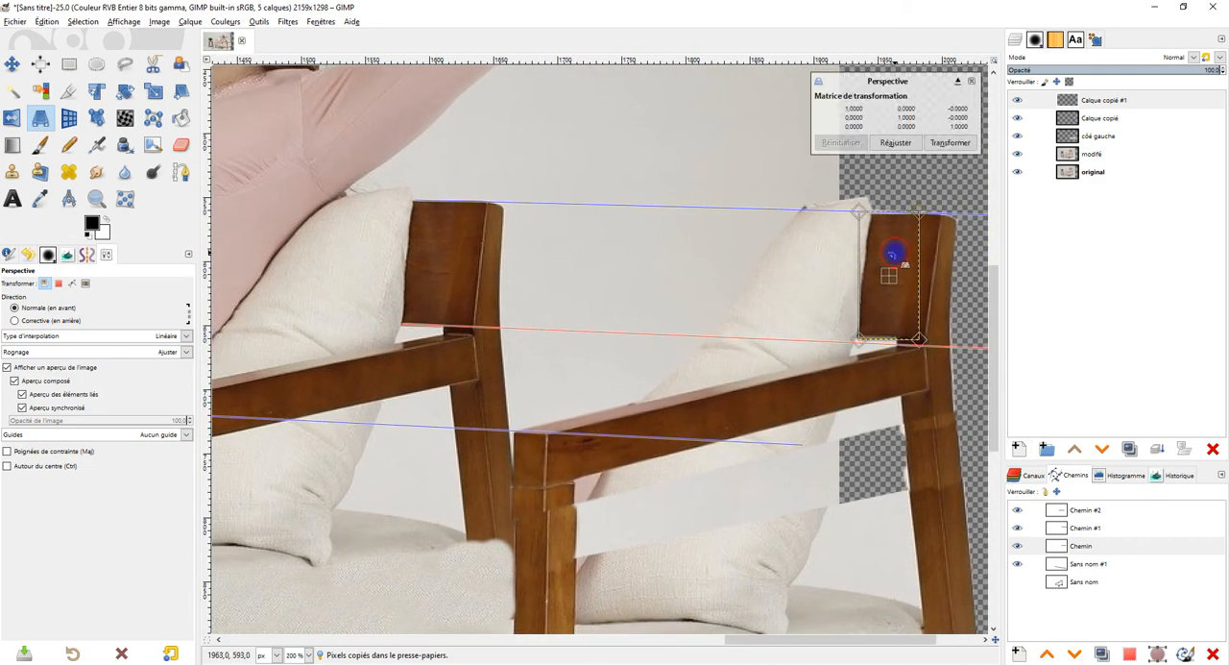
{"action": "left_click_drag", "start_coordinate": [855, 210], "coordinate": [512, 176]}
{"action": "left_click_drag", "start_coordinate": [855, 341], "coordinate": [789, 350]}
{"action": "left_click", "coordinate": [840, 143]}
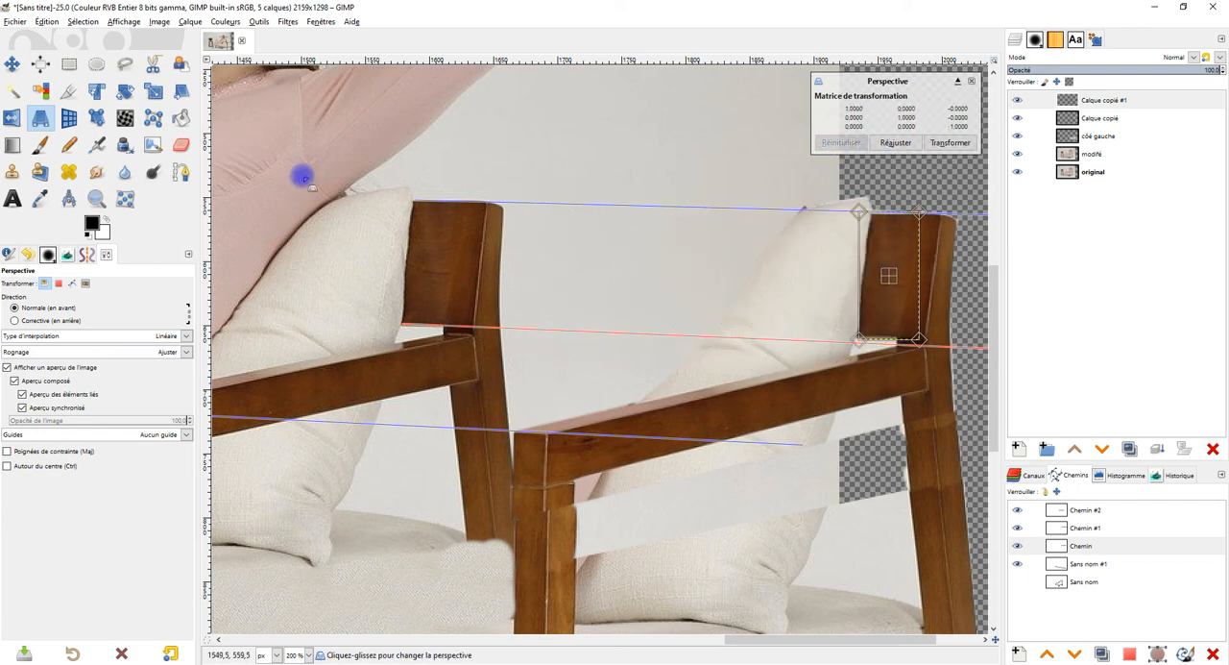
Step: Move the pasted wood section against the copied backrest's inner edge and lengthen the backrest with three duplicates placed side by side
{"action": "left_click", "coordinate": [11, 63]}
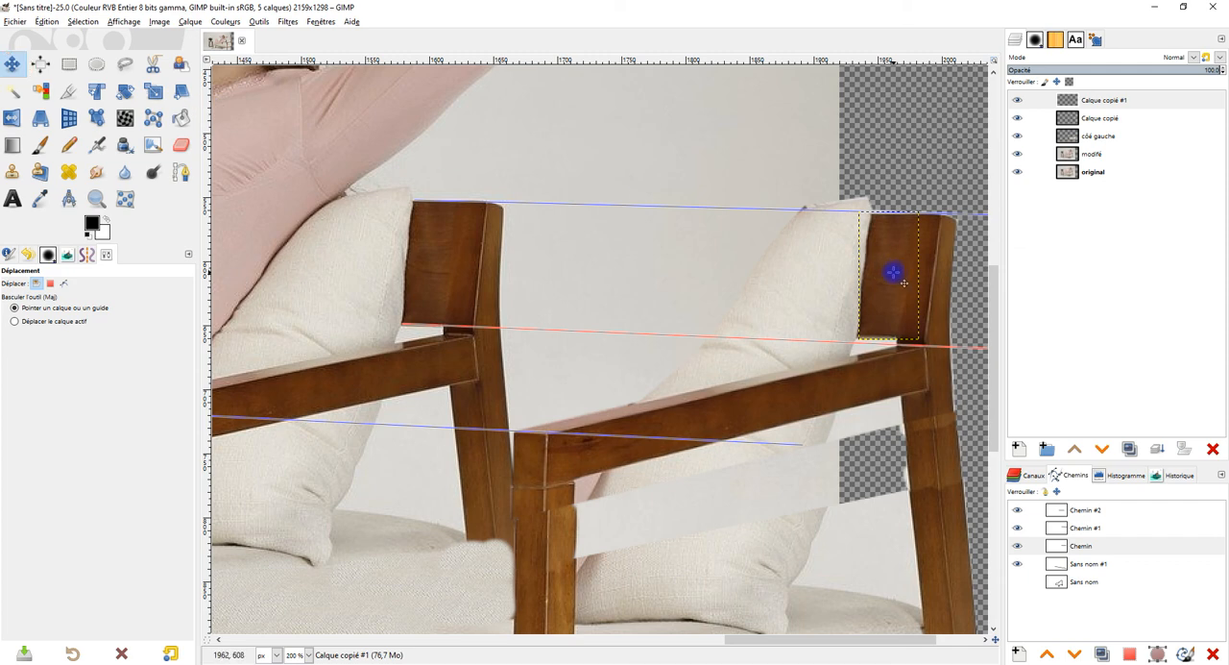
{"action": "left_click_drag", "start_coordinate": [893, 273], "coordinate": [859, 273]}
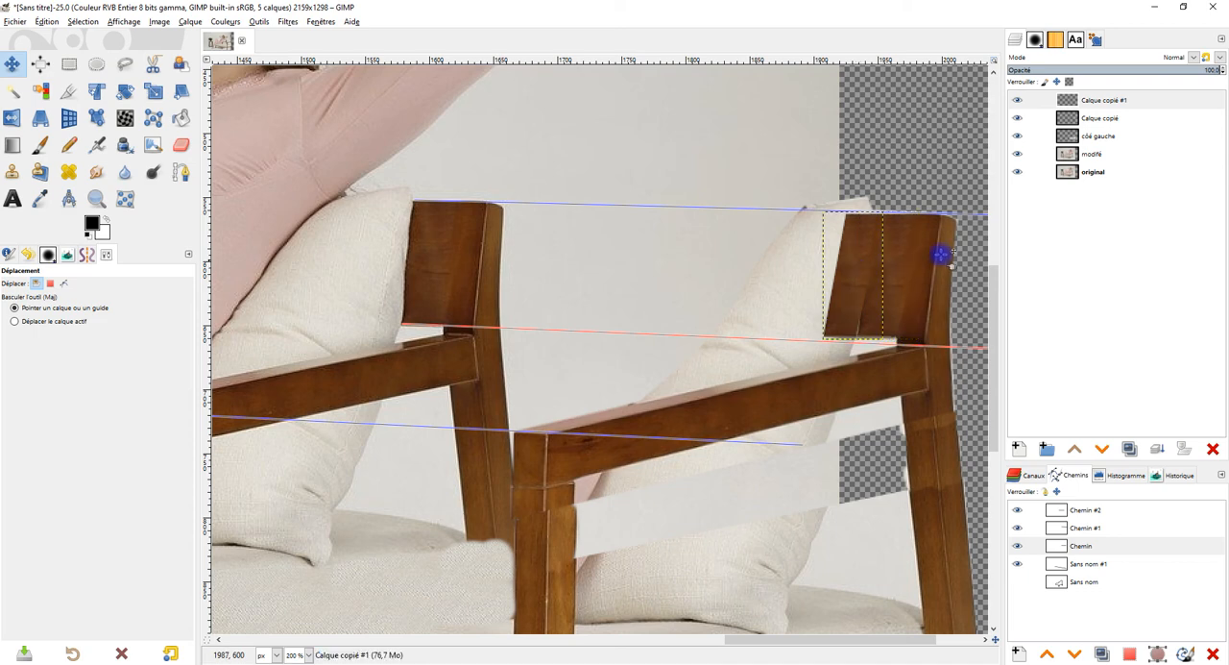
{"action": "left_click", "coordinate": [1130, 448]}
{"action": "left_click_drag", "start_coordinate": [856, 283], "coordinate": [758, 307]}
{"action": "left_click", "coordinate": [1131, 449]}
{"action": "left_click", "coordinate": [1136, 451]}
{"action": "left_click", "coordinate": [1117, 103]}
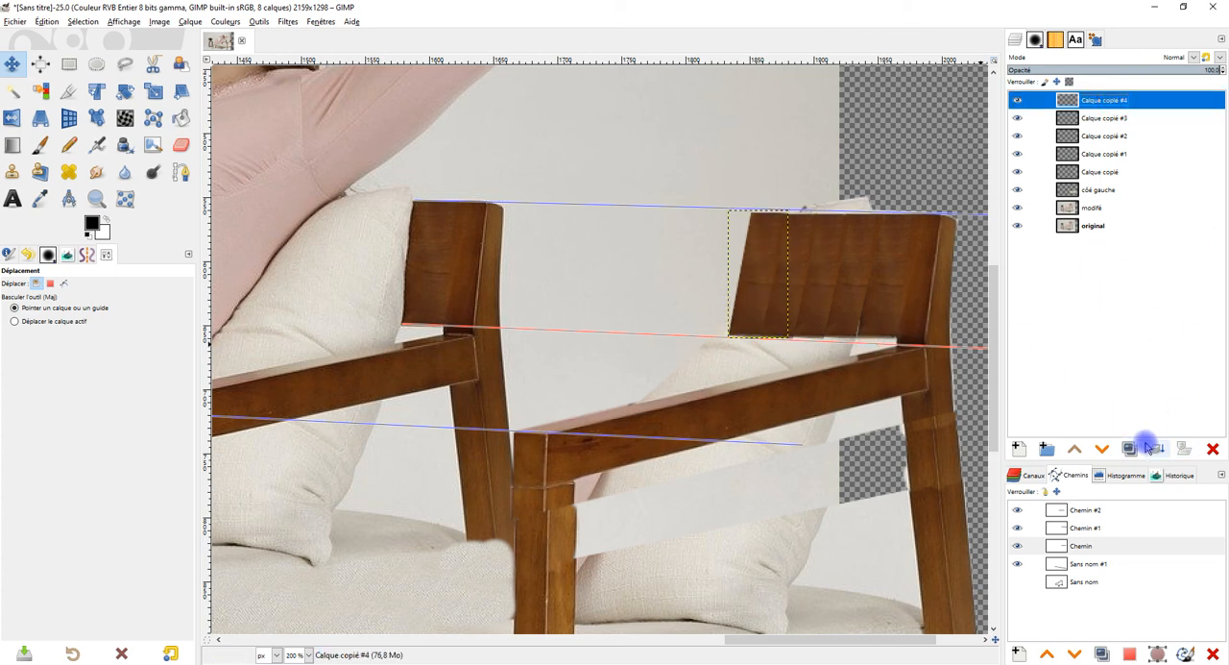
Step: Merge the three duplicated wood section layers down into Calque copié #1
{"action": "left_click", "coordinate": [1149, 446]}
{"action": "left_click", "coordinate": [1150, 447]}
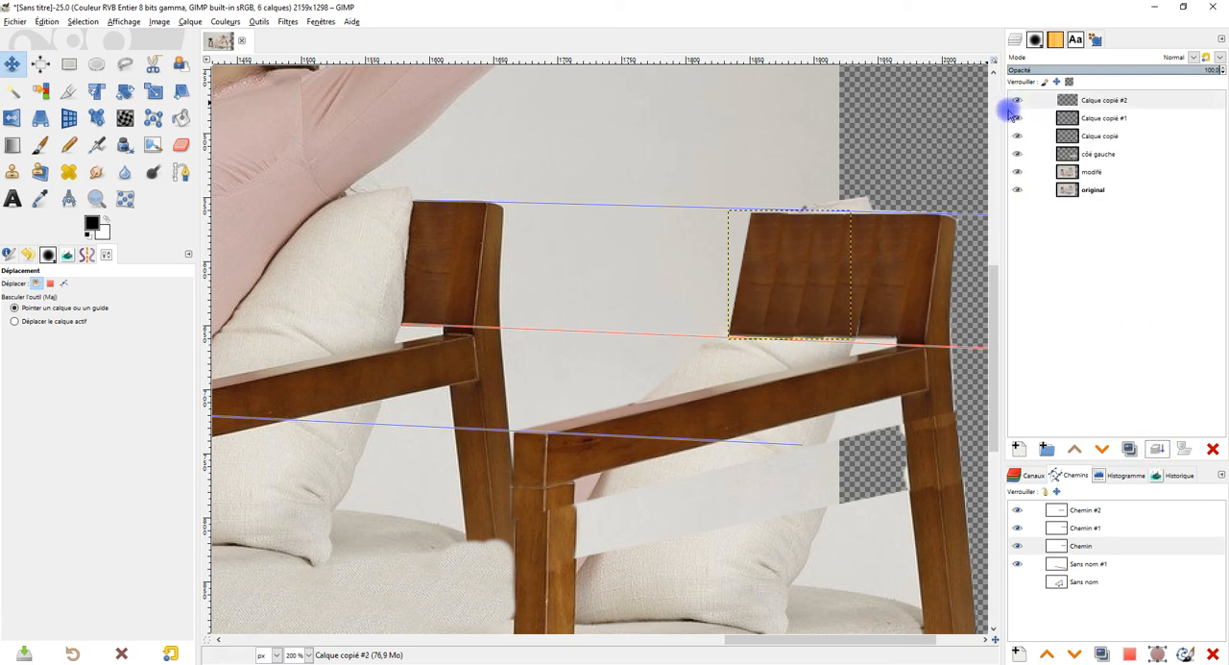
{"action": "left_click", "coordinate": [1017, 101]}
{"action": "left_click", "coordinate": [1018, 101]}
{"action": "left_click", "coordinate": [1140, 457]}
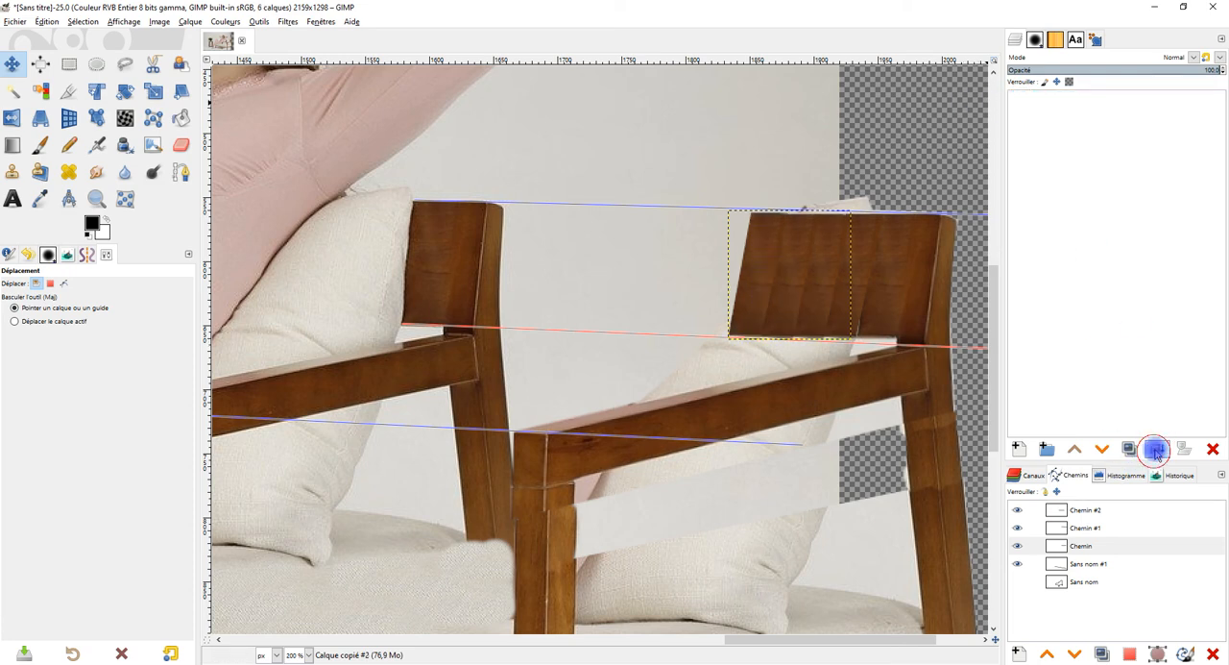
{"action": "left_click", "coordinate": [1016, 102]}
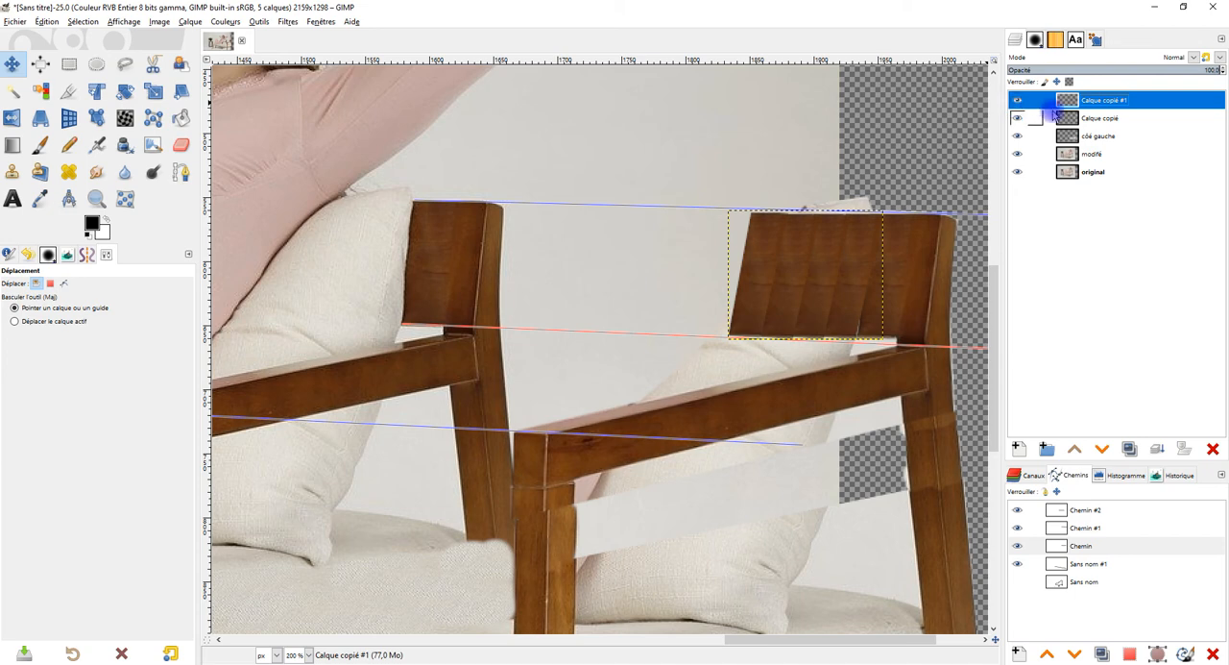
Step: Identify the layer holding the copied backrest by toggling layer visibility, and rename Calque copié as dossier
{"action": "left_click", "coordinate": [1018, 102]}
{"action": "left_click", "coordinate": [1018, 137]}
{"action": "left_click", "coordinate": [1018, 137]}
{"action": "double_click", "coordinate": [1099, 136]}
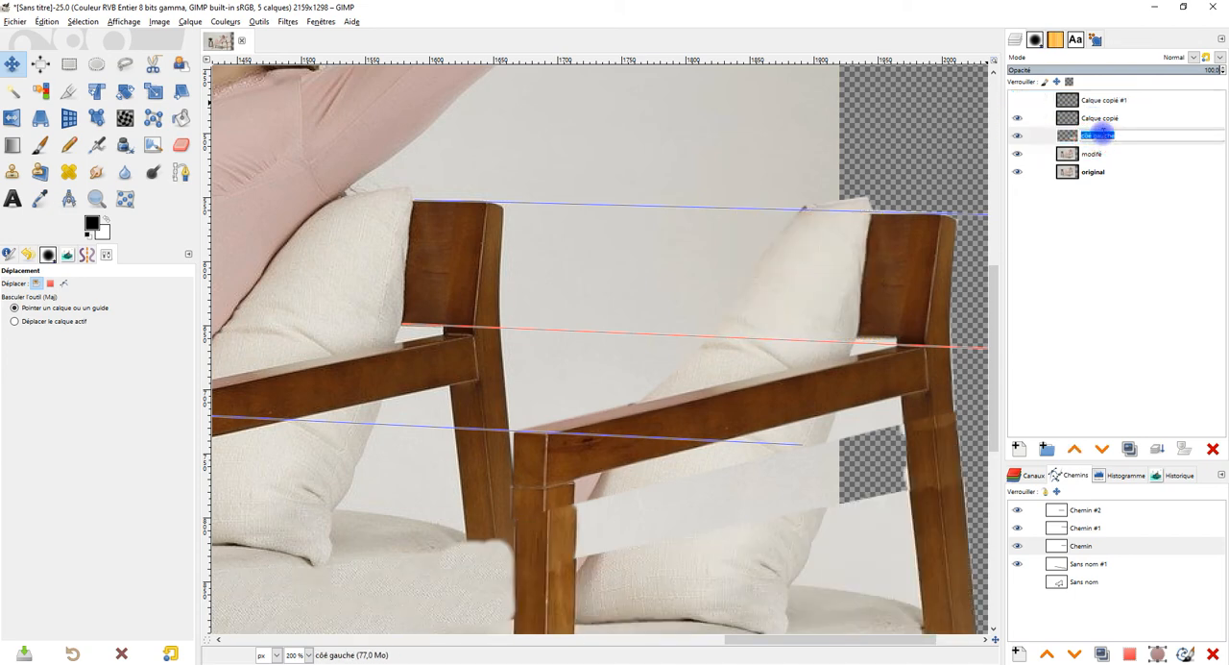
{"action": "left_click", "coordinate": [1018, 137]}
{"action": "left_click", "coordinate": [1018, 137]}
{"action": "left_click", "coordinate": [1018, 117]}
{"action": "left_click", "coordinate": [1018, 118]}
{"action": "left_click", "coordinate": [1089, 117]}
{"action": "left_click", "coordinate": [1089, 117]}
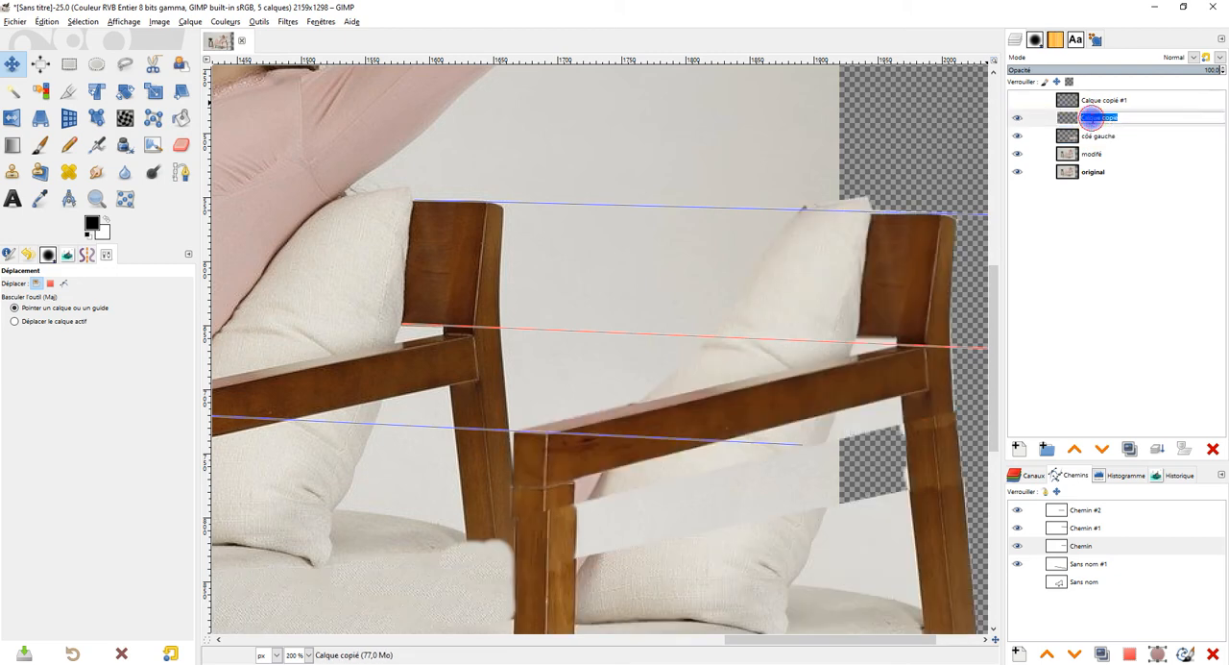
{"action": "double_click", "coordinate": [1107, 118]}
{"action": "type", "text": "dossier"}
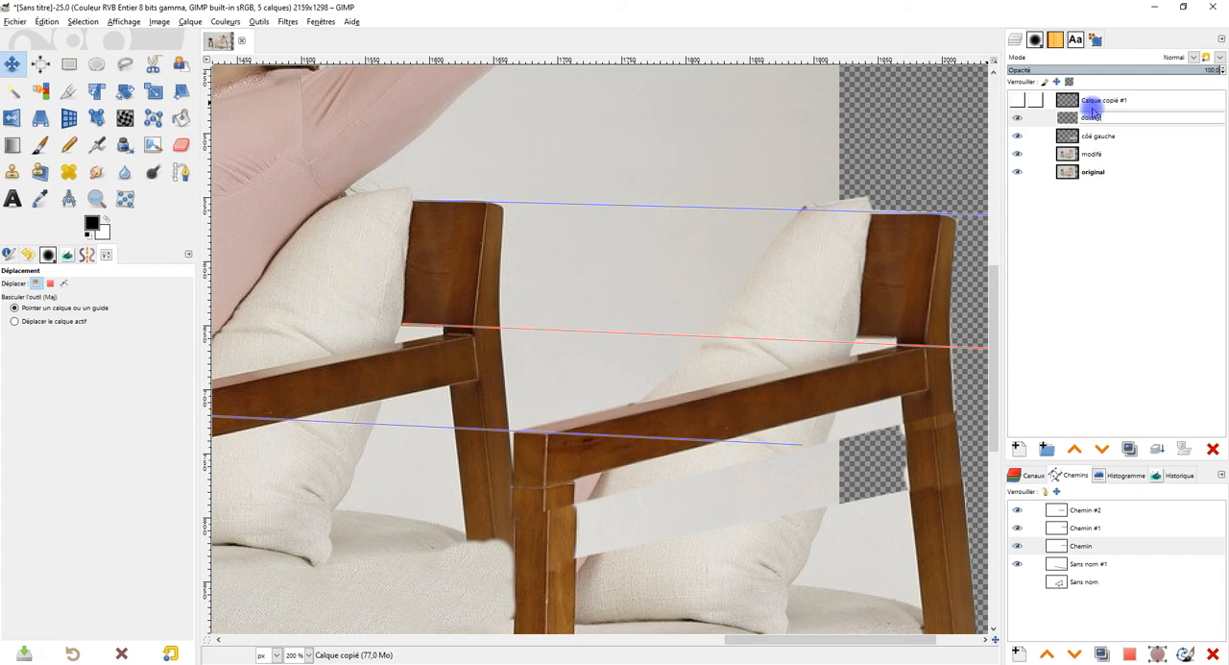
{"action": "key", "text": "Return"}
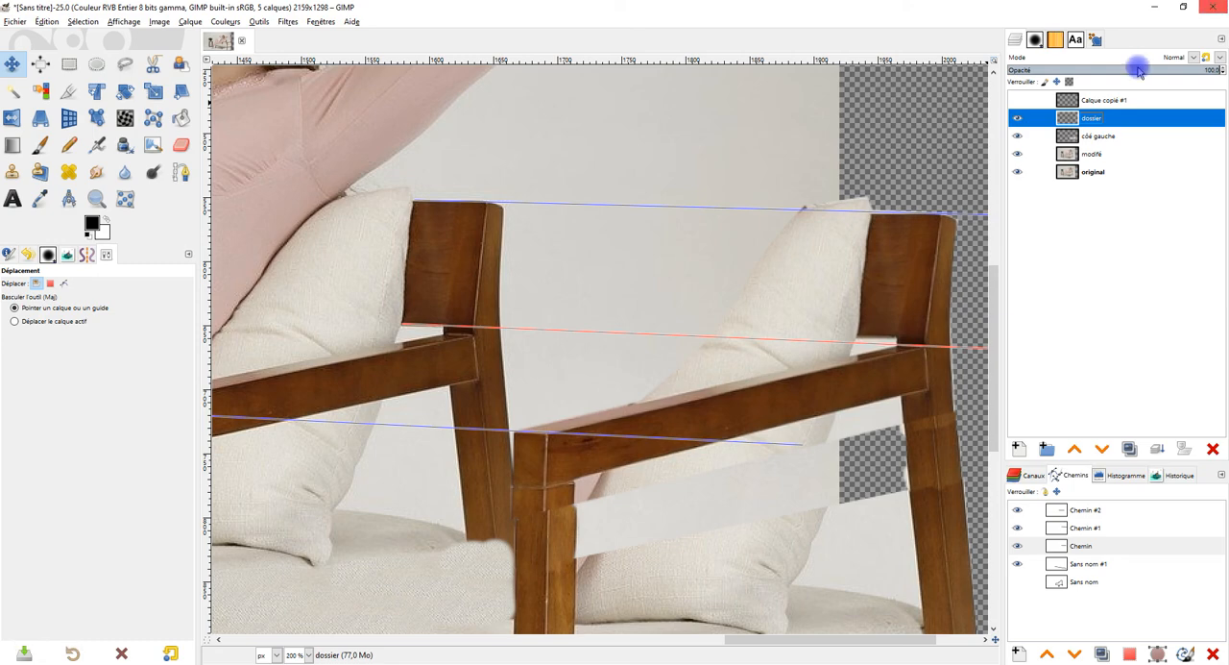
{"action": "left_click", "coordinate": [1017, 100]}
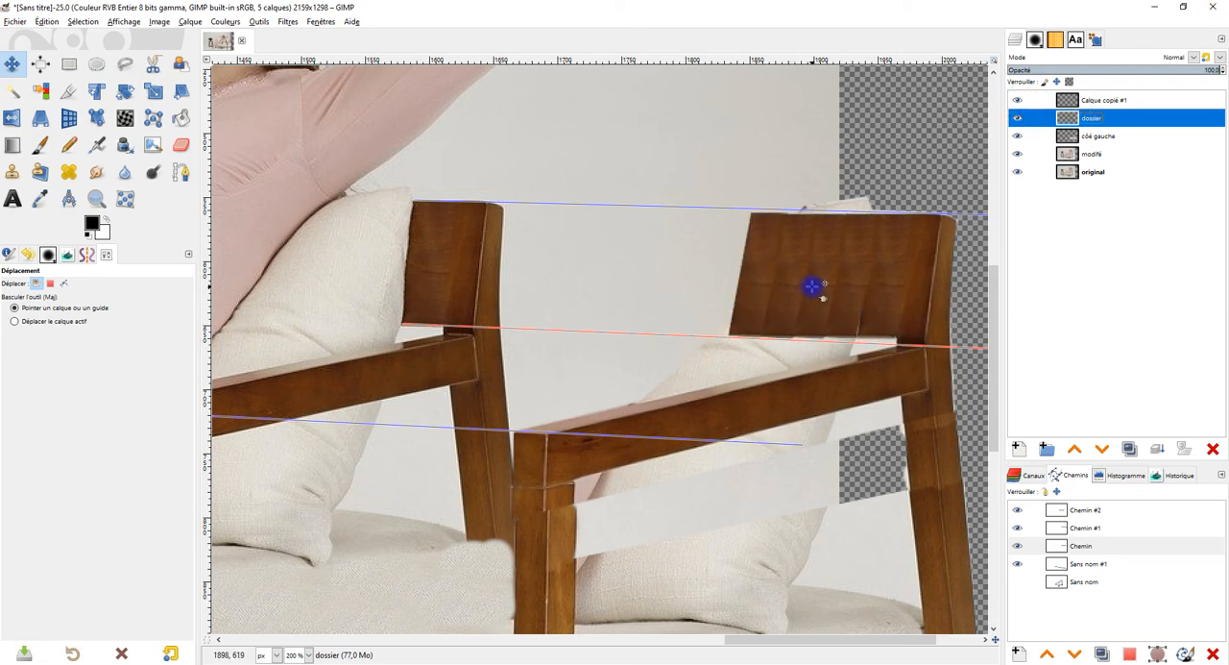
Step: Choose the Heal tool and make Calque copié #1 the active layer for retouching the joined wood sections
{"action": "scroll", "coordinate": [812, 286], "scroll_direction": "up", "scroll_amount": 2}
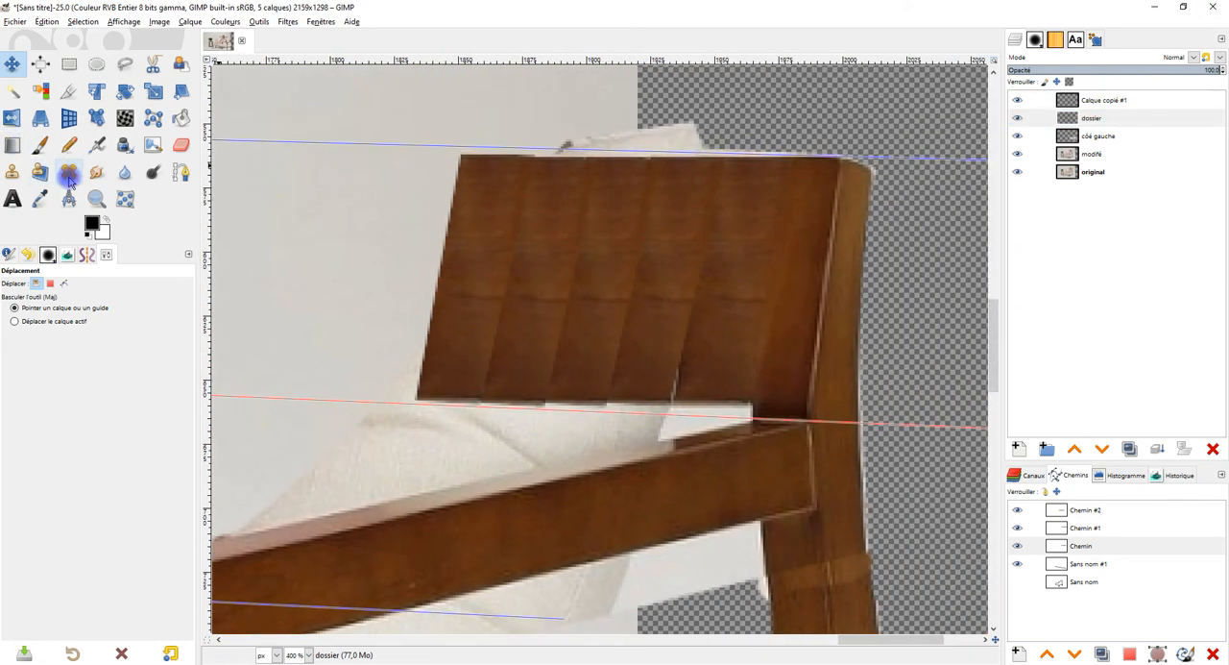
{"action": "left_click", "coordinate": [69, 178]}
{"action": "scroll", "coordinate": [604, 250], "scroll_direction": "up", "scroll_amount": 2}
{"action": "scroll", "coordinate": [698, 243], "scroll_direction": "down", "scroll_amount": 2}
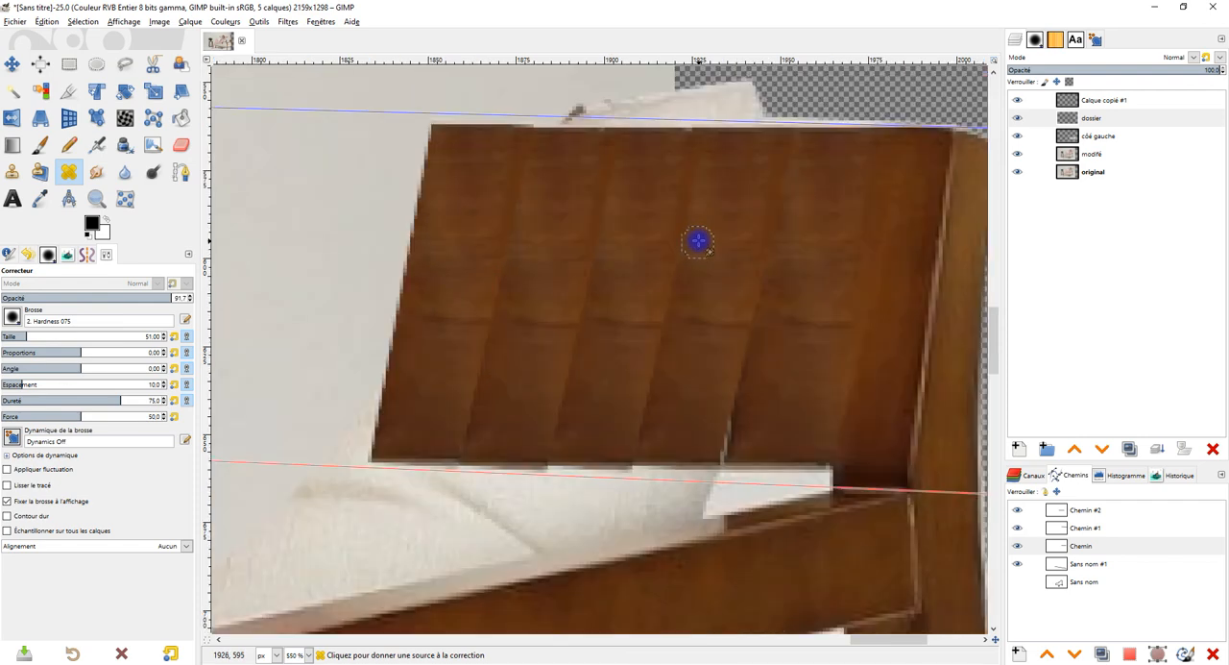
{"action": "scroll", "coordinate": [775, 209], "scroll_direction": "up", "scroll_amount": 1}
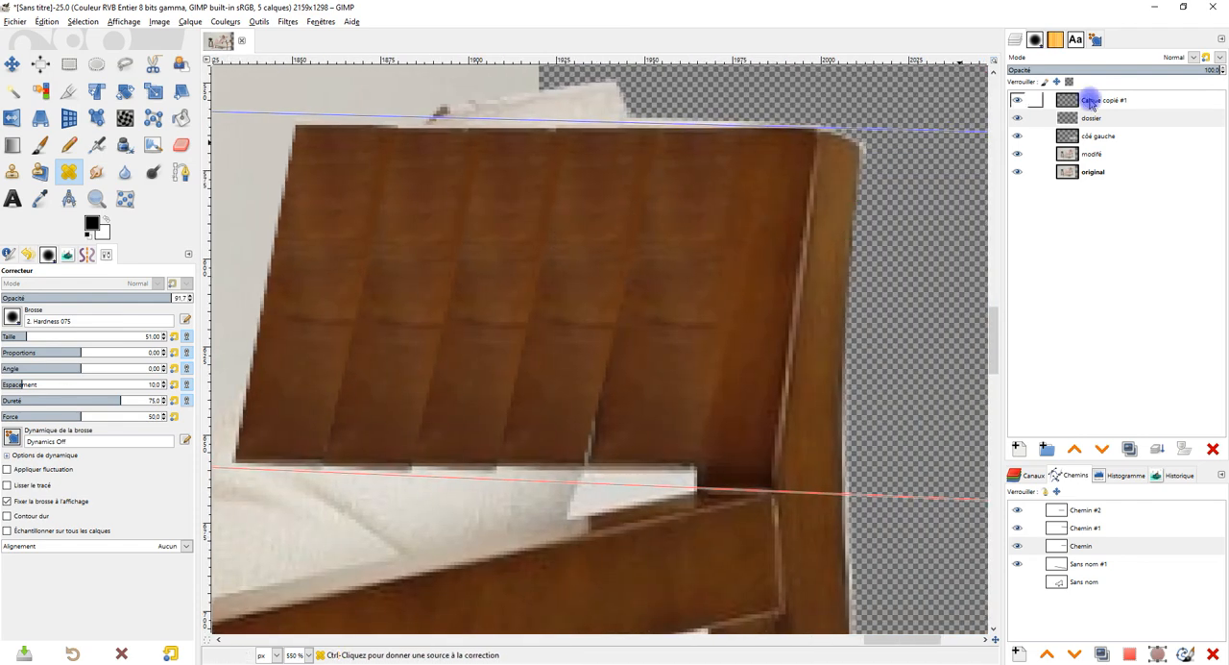
{"action": "left_click", "coordinate": [1018, 100]}
{"action": "left_click", "coordinate": [1018, 100]}
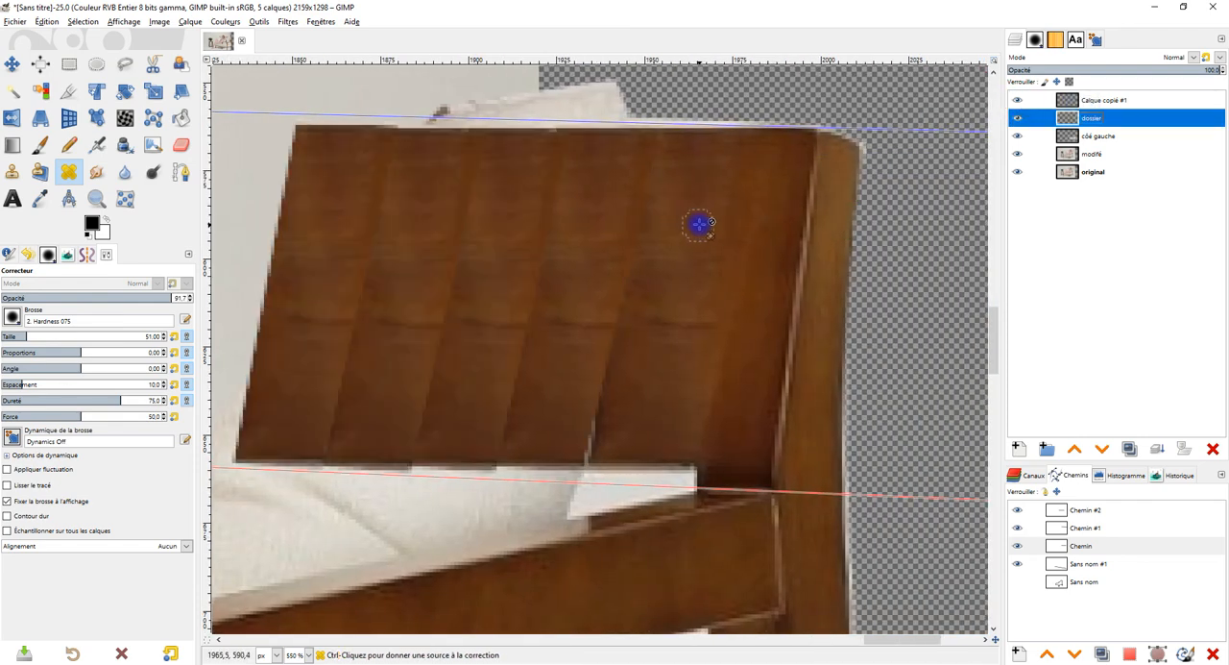
{"action": "left_click", "coordinate": [587, 176], "text": "ctrl"}
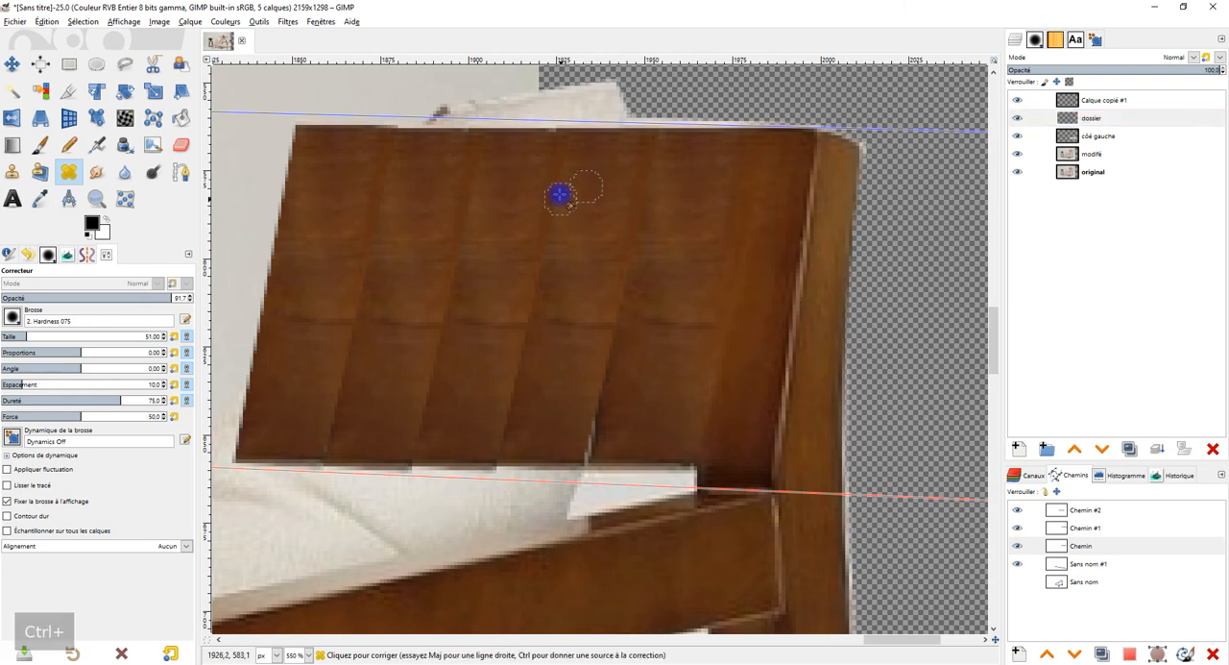
{"action": "left_click", "coordinate": [1085, 101]}
Step: Try to heal the joint near the backrest's upper edge, then undo the stroke
{"action": "left_click", "coordinate": [606, 187], "text": "ctrl"}
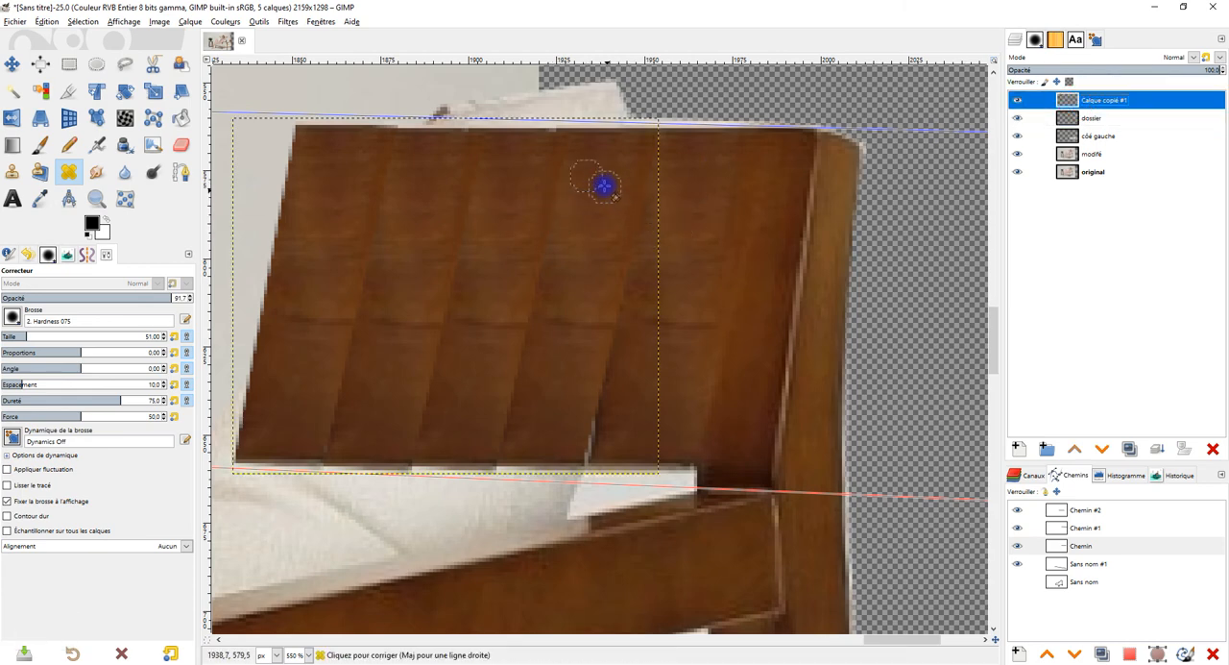
{"action": "left_click", "coordinate": [609, 189], "text": "ctrl"}
{"action": "left_click_drag", "start_coordinate": [560, 183], "coordinate": [561, 156]}
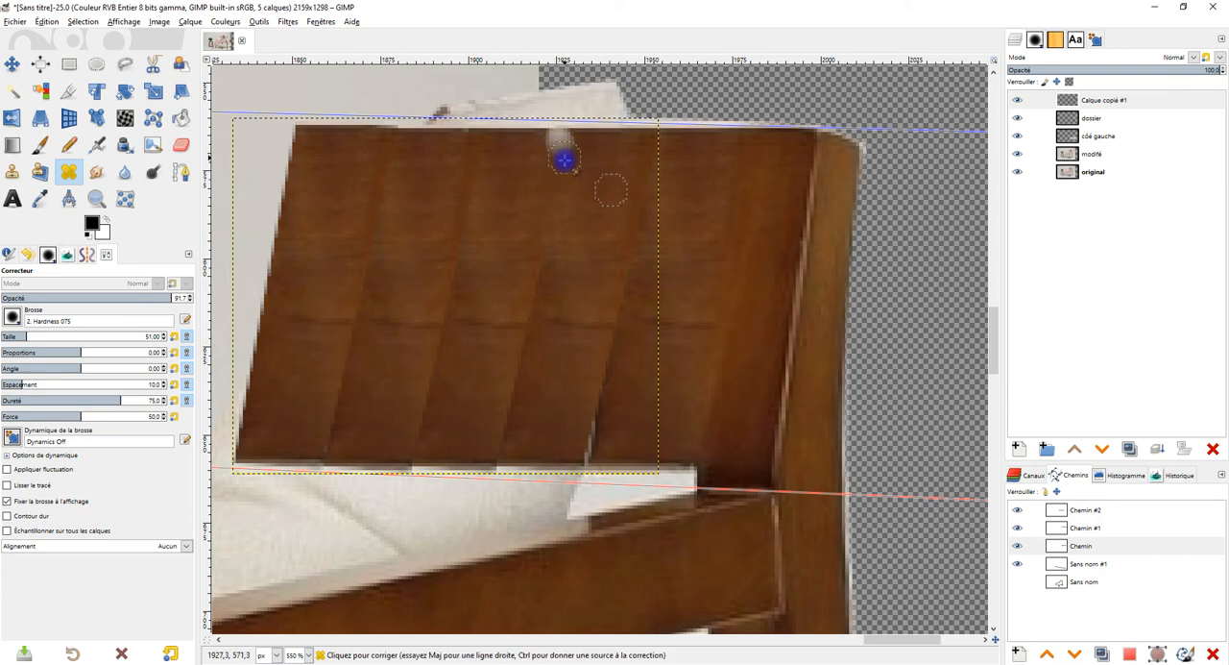
{"action": "key", "text": "ctrl+z"}
Step: Heal the joints between the middle wood sections across the upper and central backrest, sampling clean wood nearby
{"action": "left_click", "coordinate": [597, 197], "text": "ctrl"}
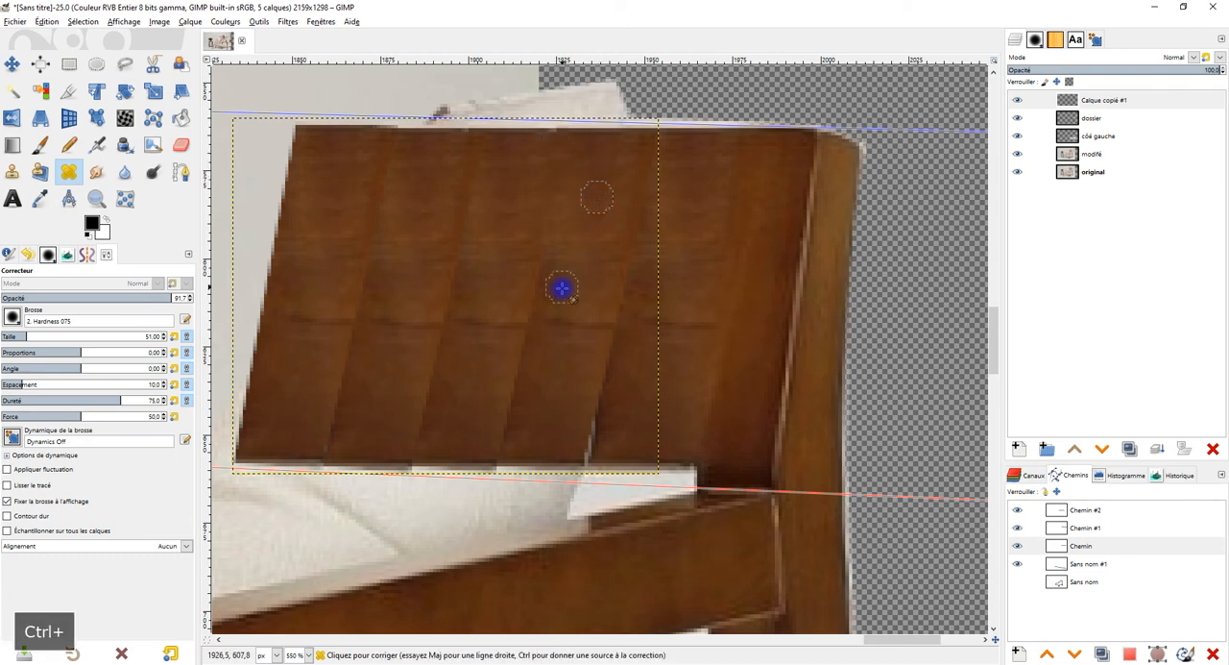
{"action": "left_click", "coordinate": [573, 271], "text": "ctrl"}
{"action": "left_click", "coordinate": [584, 326]}
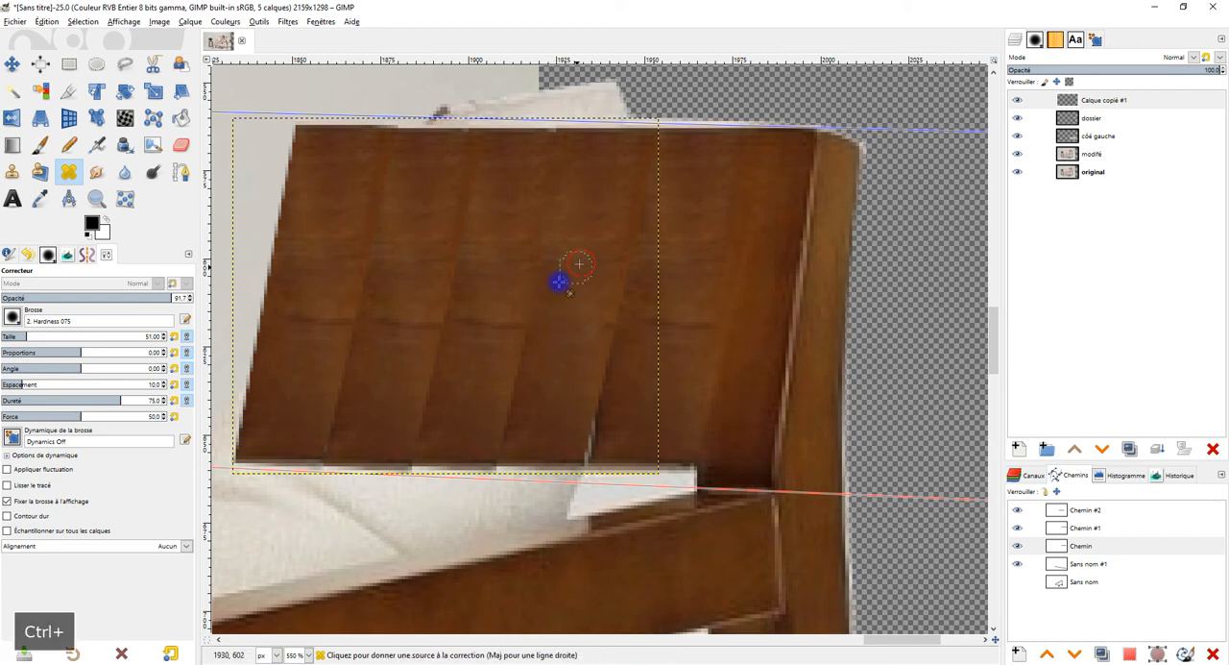
{"action": "left_click", "coordinate": [507, 265], "text": "ctrl"}
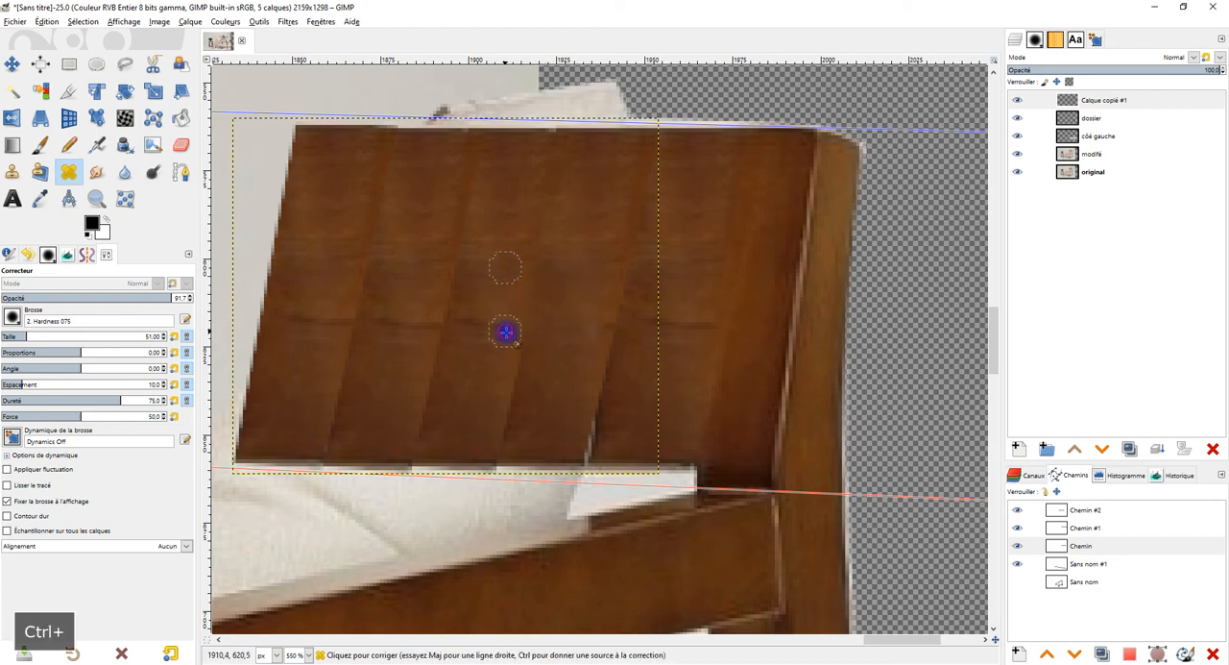
{"action": "left_click", "coordinate": [505, 327]}
{"action": "left_click", "coordinate": [508, 262], "text": "ctrl"}
{"action": "left_click_drag", "start_coordinate": [483, 322], "coordinate": [459, 329]}
{"action": "left_click", "coordinate": [494, 259], "text": "ctrl"}
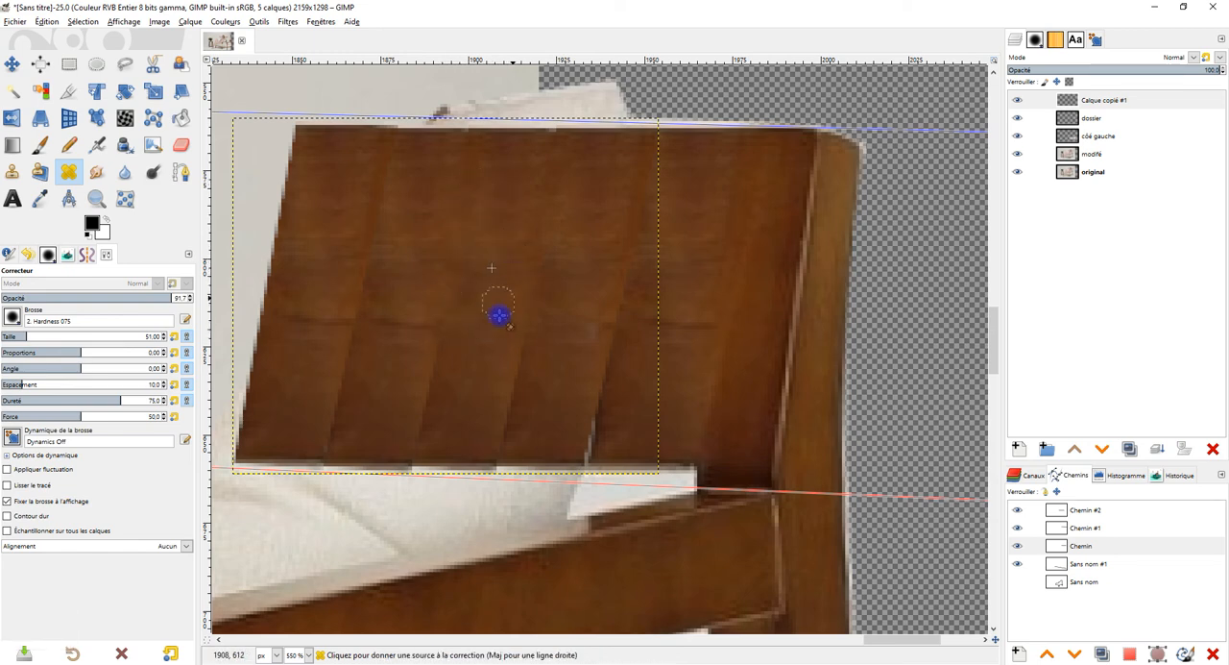
Step: Heal the lower part of the joints between the middle wood sections with nearby wood grain
{"action": "left_click", "coordinate": [468, 399], "text": "ctrl"}
{"action": "left_click", "coordinate": [471, 363], "text": "ctrl"}
{"action": "left_click_drag", "start_coordinate": [435, 369], "coordinate": [433, 391]}
{"action": "left_click", "coordinate": [480, 373], "text": "ctrl"}
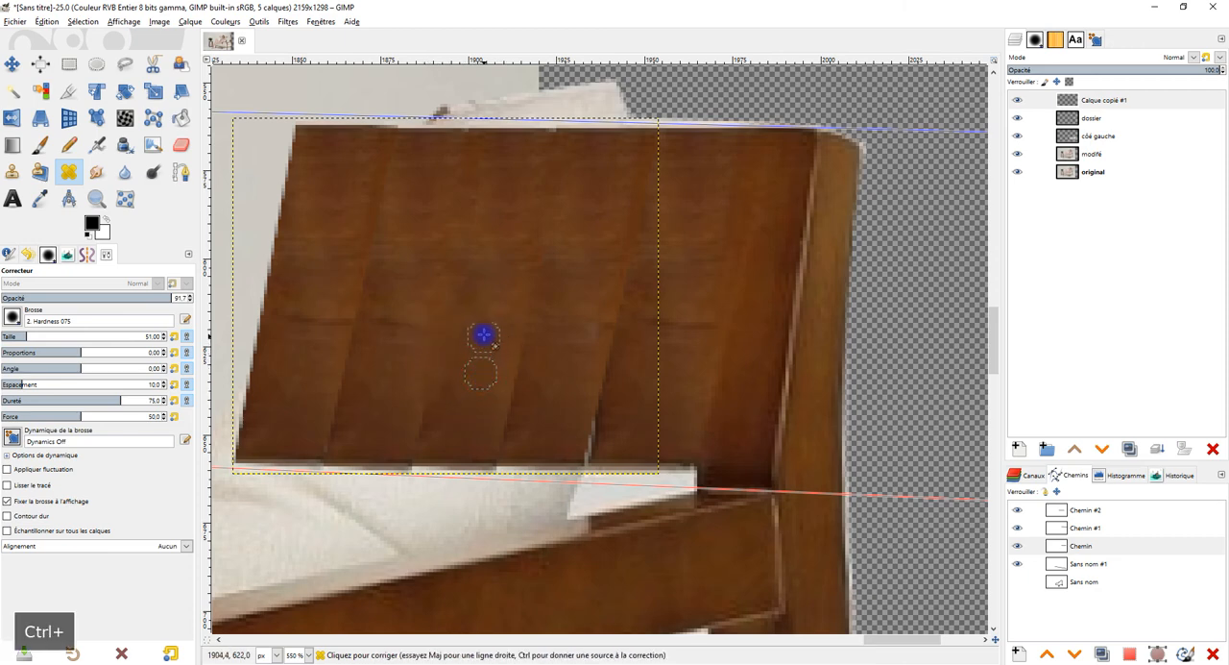
{"action": "left_click", "coordinate": [546, 363], "text": "ctrl"}
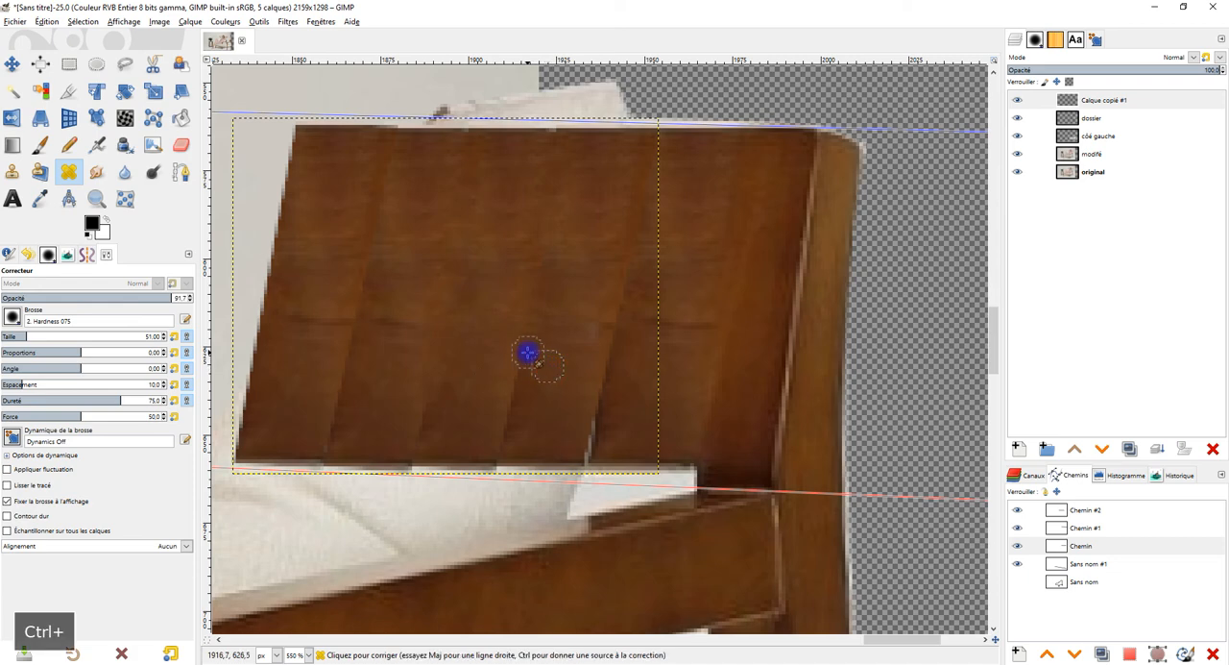
Step: Heal the leftmost joint of the extended backrest from its upper edge down to about mid-height
{"action": "left_click", "coordinate": [590, 203], "text": "ctrl"}
{"action": "left_click", "coordinate": [408, 206], "text": "ctrl"}
{"action": "left_click", "coordinate": [370, 244]}
{"action": "left_click", "coordinate": [381, 195]}
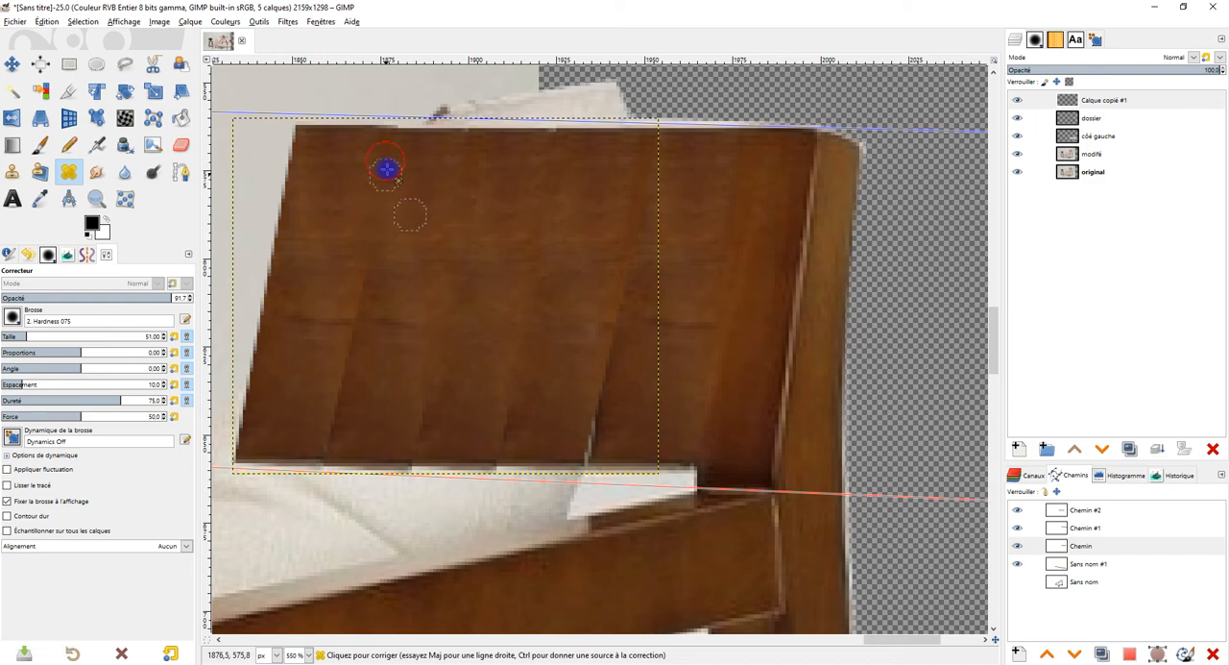
{"action": "left_click", "coordinate": [428, 223]}
{"action": "left_click", "coordinate": [402, 236], "text": "ctrl"}
{"action": "left_click", "coordinate": [393, 325]}
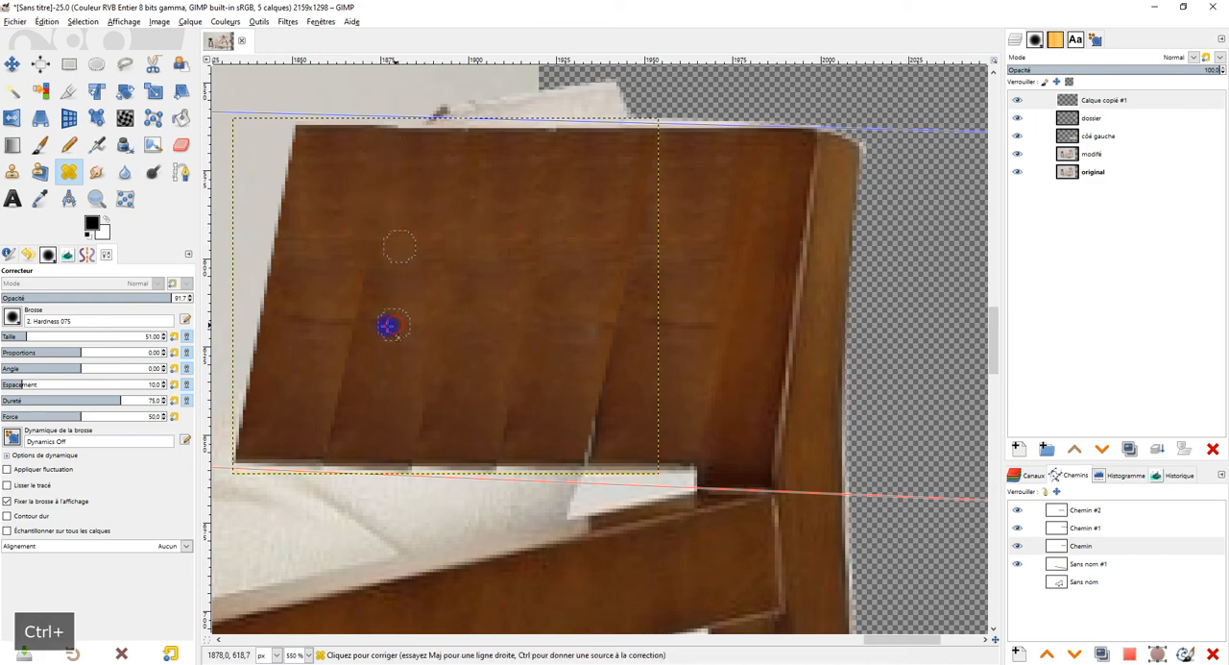
{"action": "left_click", "coordinate": [403, 253], "text": "ctrl"}
{"action": "left_click", "coordinate": [366, 295]}
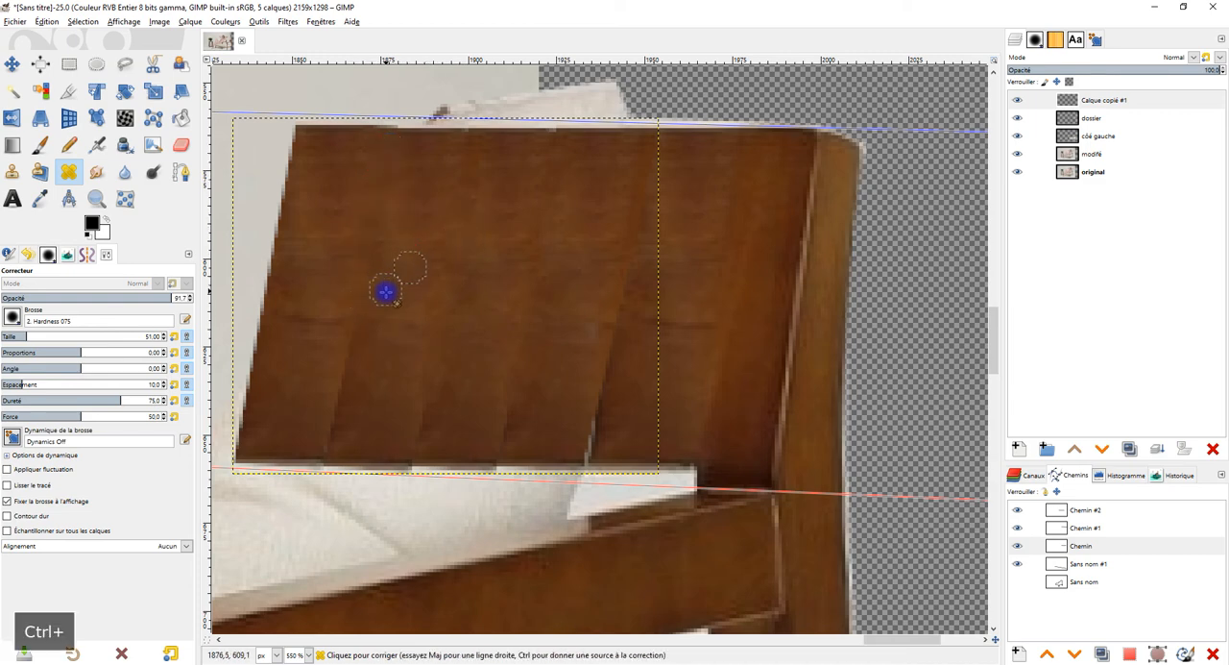
{"action": "left_click_drag", "start_coordinate": [386, 292], "coordinate": [401, 293]}
Step: Try to heal the joint between the added wood and the original backrest section, then undo the last stroke
{"action": "left_click", "coordinate": [498, 219], "text": "ctrl"}
{"action": "left_click_drag", "start_coordinate": [583, 327], "coordinate": [595, 328]}
{"action": "left_click_drag", "start_coordinate": [565, 380], "coordinate": [567, 351]}
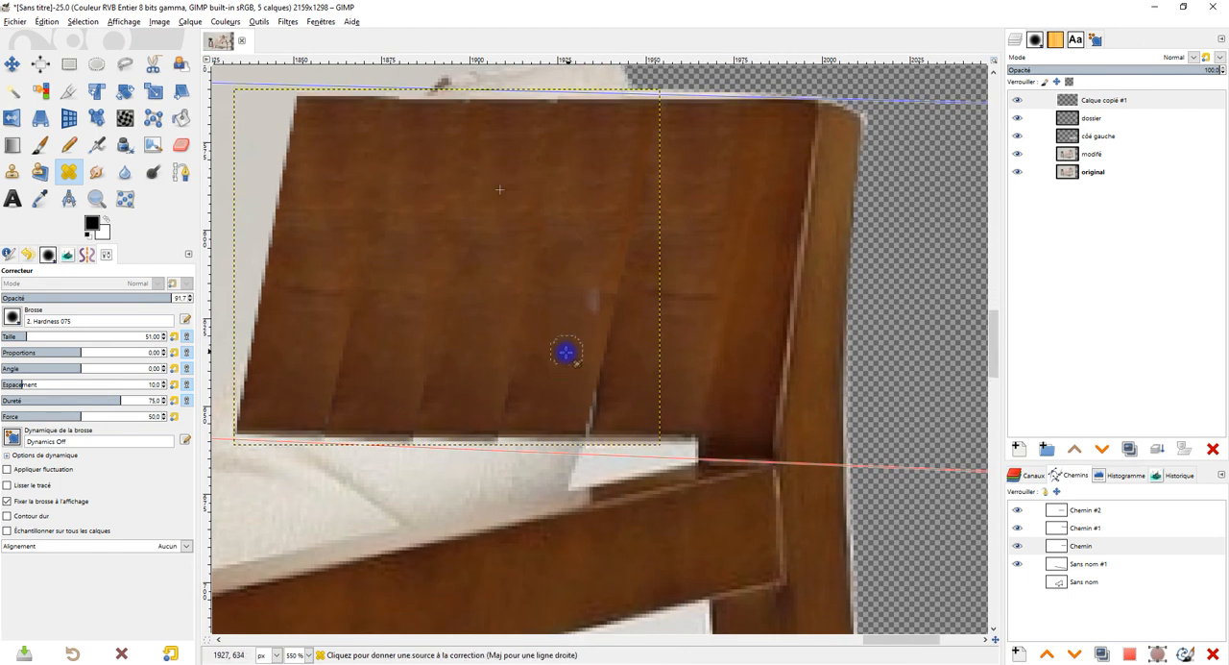
{"action": "left_click", "coordinate": [562, 351], "text": "ctrl"}
{"action": "left_click", "coordinate": [585, 396]}
{"action": "key", "text": "ctrl+z"}
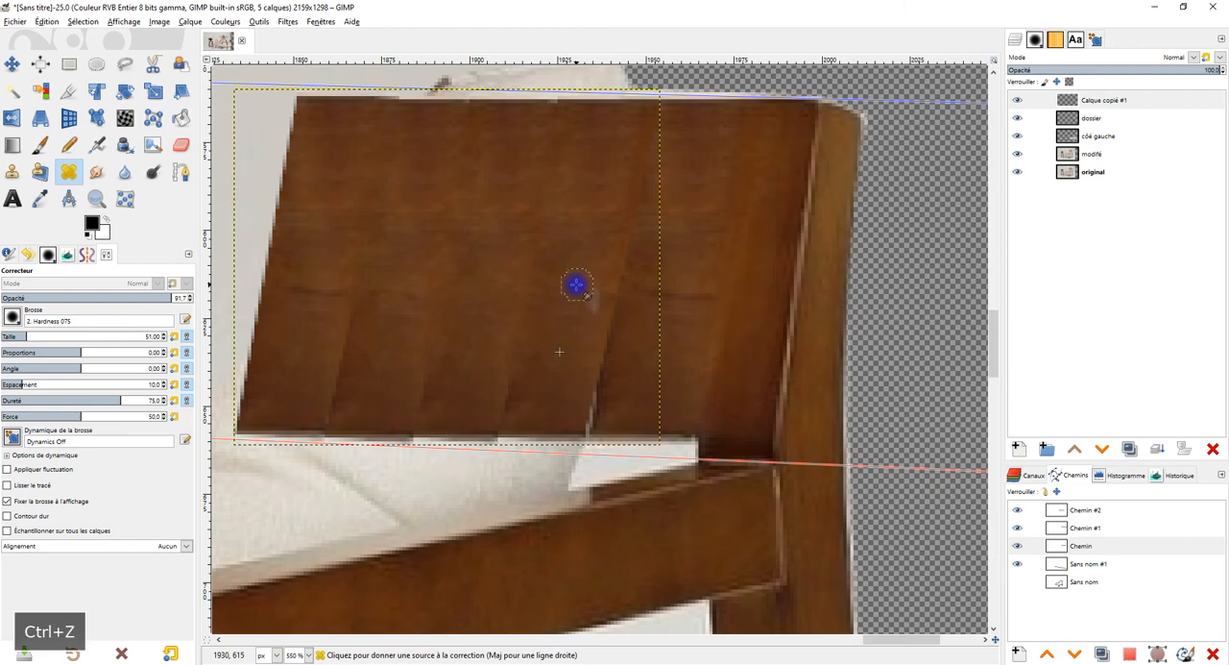
Step: Clone wood over the lower end of the joint with the original section and over the neighbouring lower joint
{"action": "left_click", "coordinate": [37, 173]}
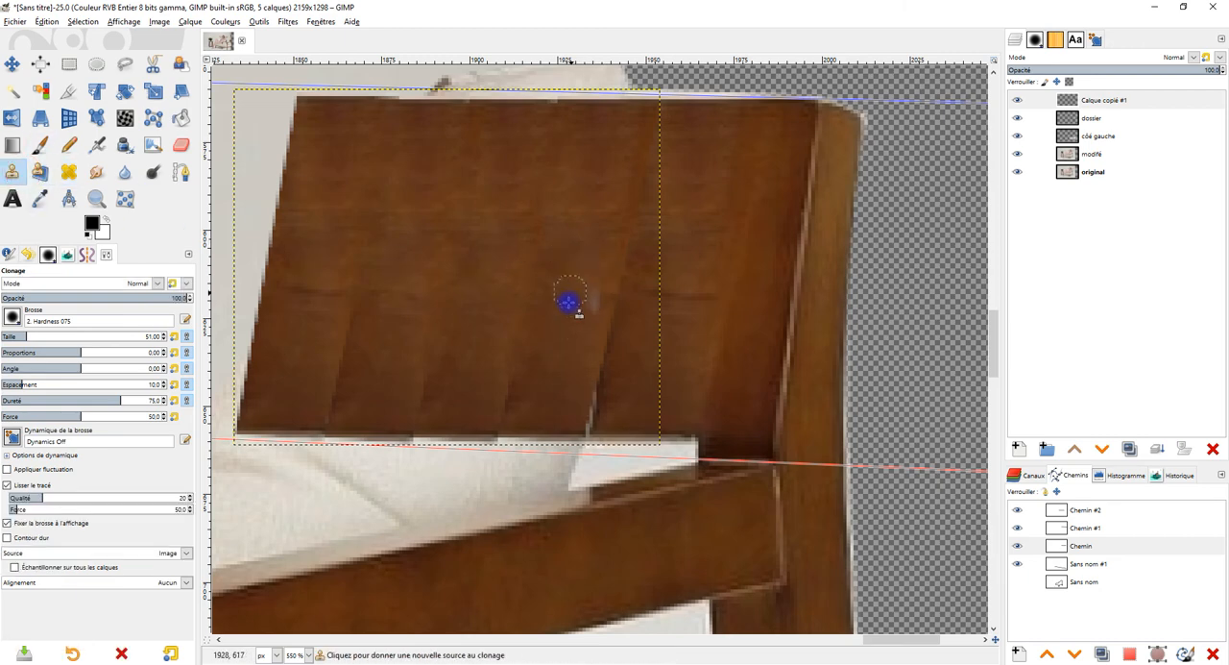
{"action": "left_click", "coordinate": [563, 346], "text": "ctrl"}
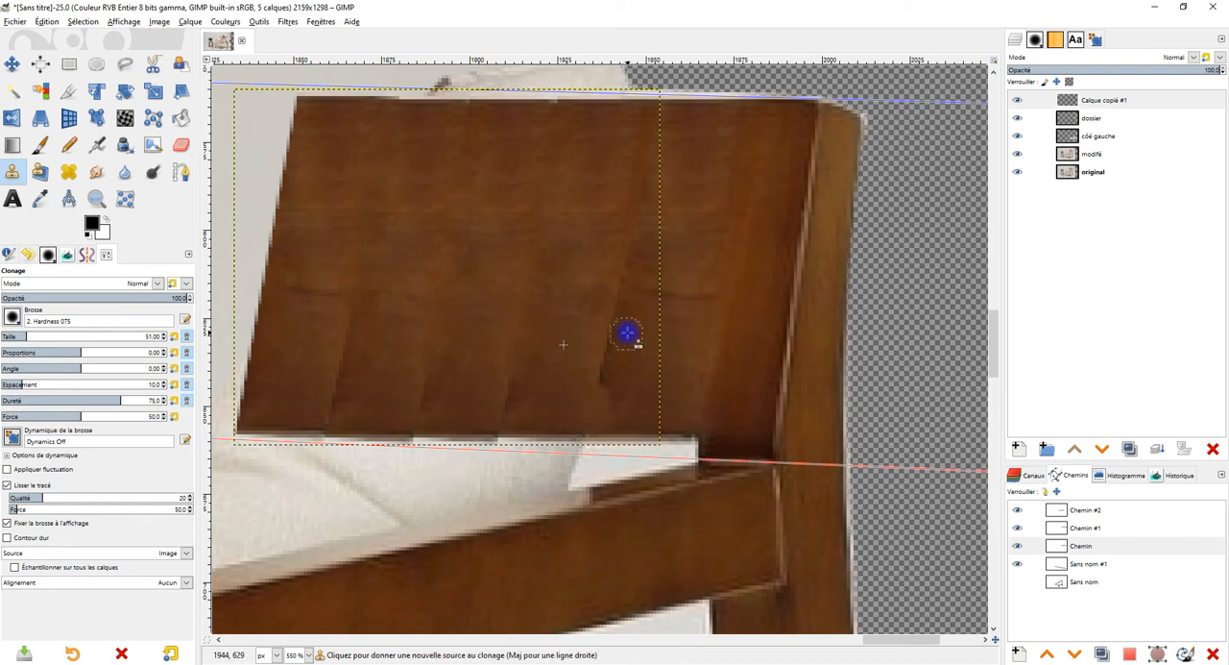
{"action": "left_click", "coordinate": [563, 368], "text": "ctrl"}
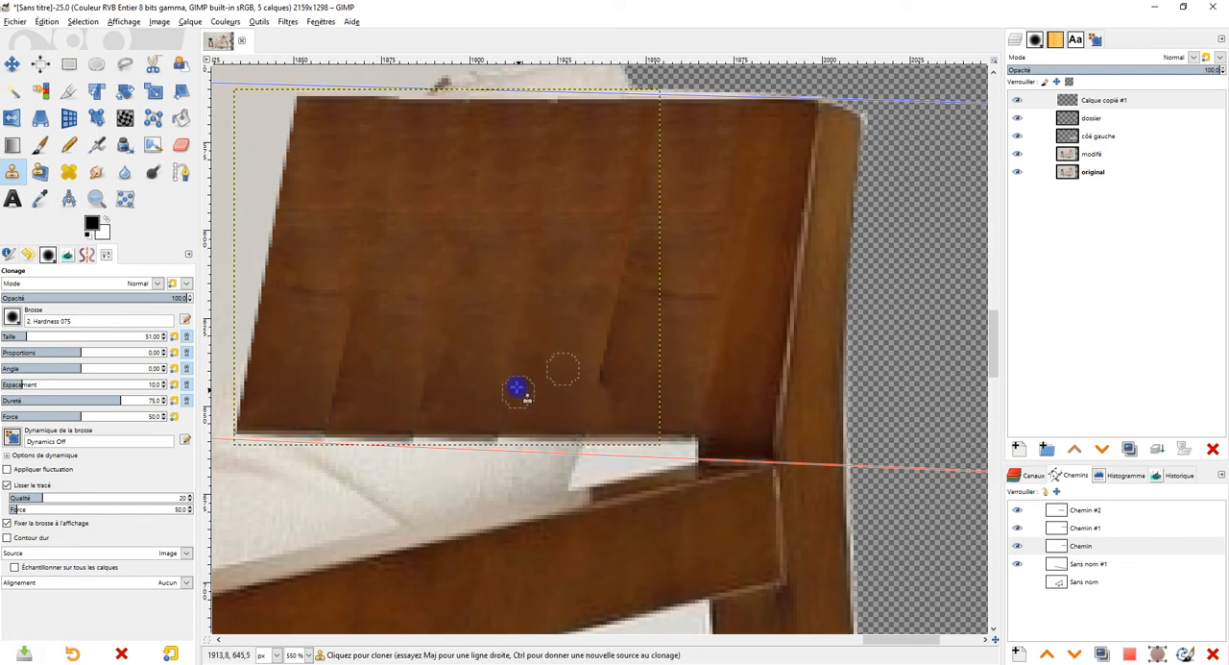
Step: Set the Clone tool's opacity to 57.6 and clone wood over the remaining lower joints toward the backrest's left end
{"action": "left_click", "coordinate": [109, 297]}
{"action": "left_click", "coordinate": [499, 274], "text": "ctrl"}
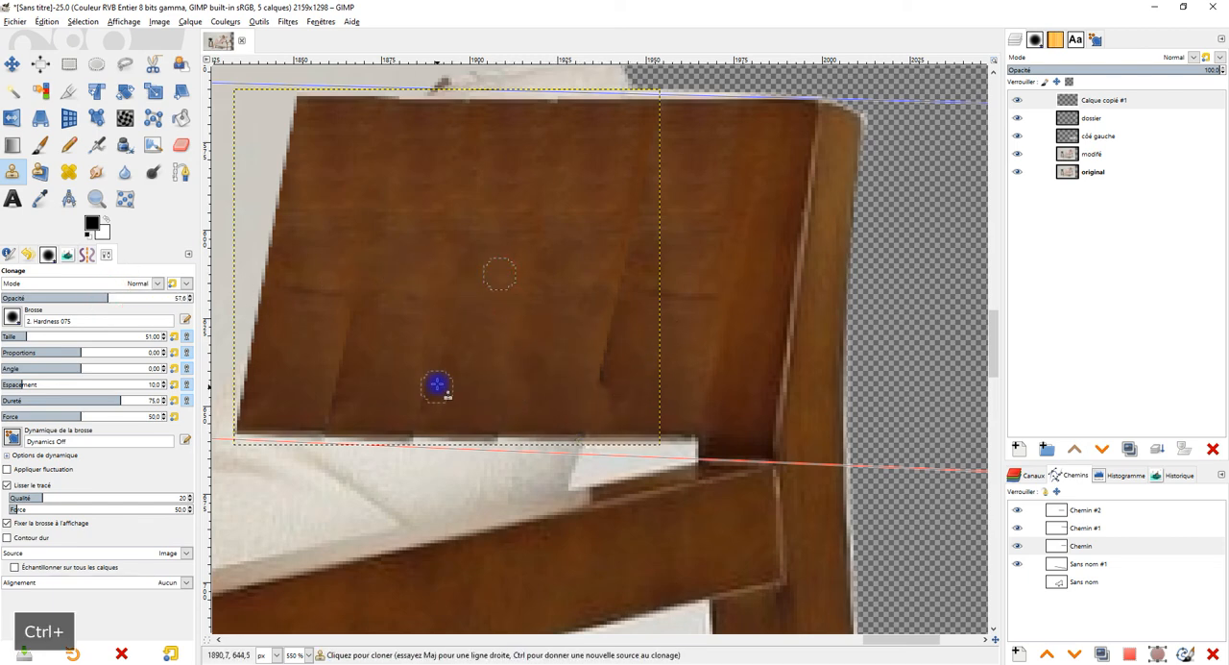
{"action": "left_click", "coordinate": [485, 347], "text": "ctrl"}
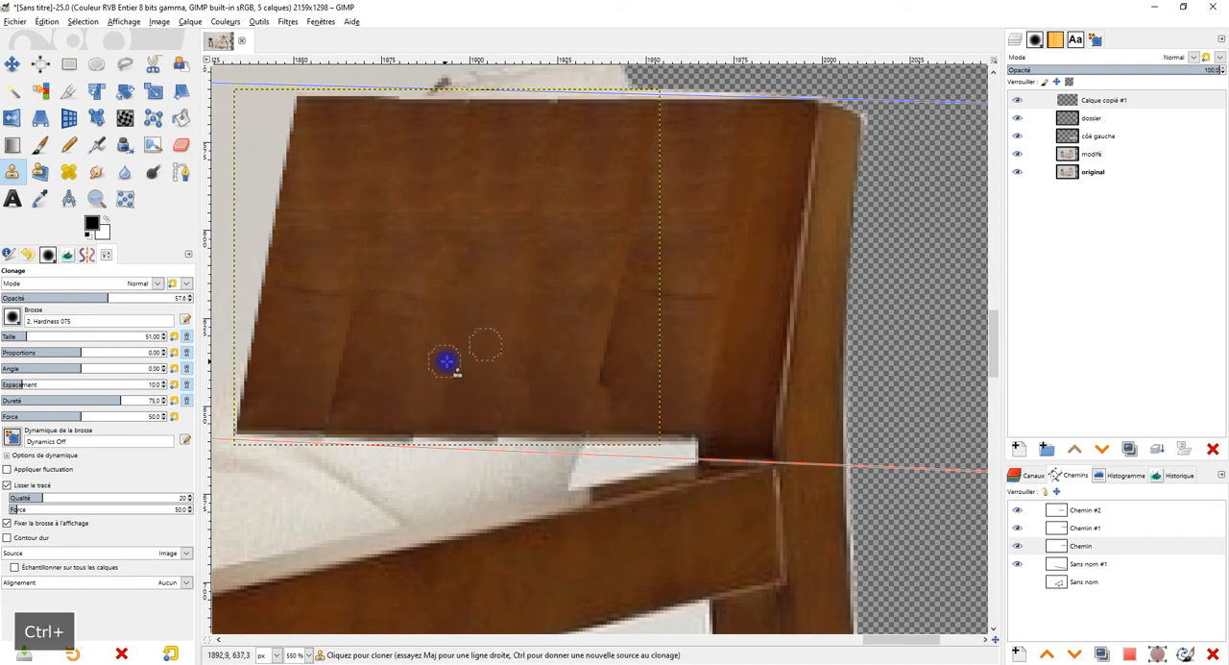
{"action": "left_click", "coordinate": [386, 344], "text": "ctrl"}
{"action": "left_click_drag", "start_coordinate": [346, 373], "coordinate": [341, 404]}
{"action": "left_click_drag", "start_coordinate": [354, 332], "coordinate": [356, 318]}
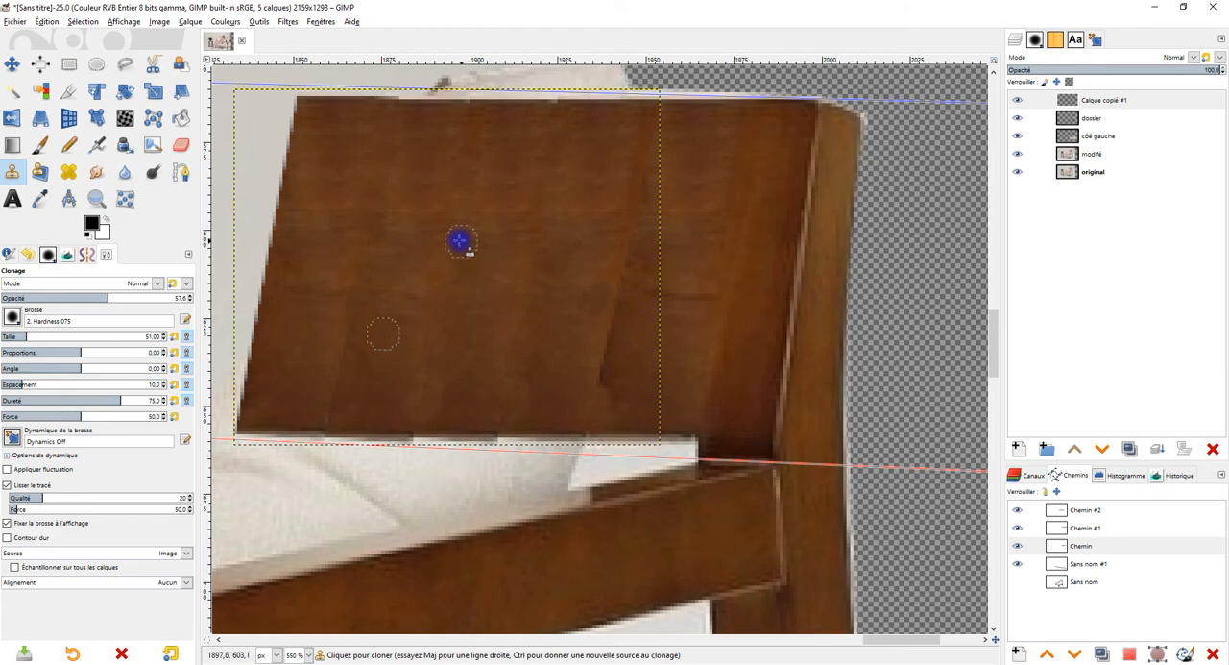
Step: Heal the uneven patches across the lower half of the extended backrest, undoing the stroke beside the original section
{"action": "scroll", "coordinate": [521, 241], "scroll_direction": "down", "scroll_amount": 4}
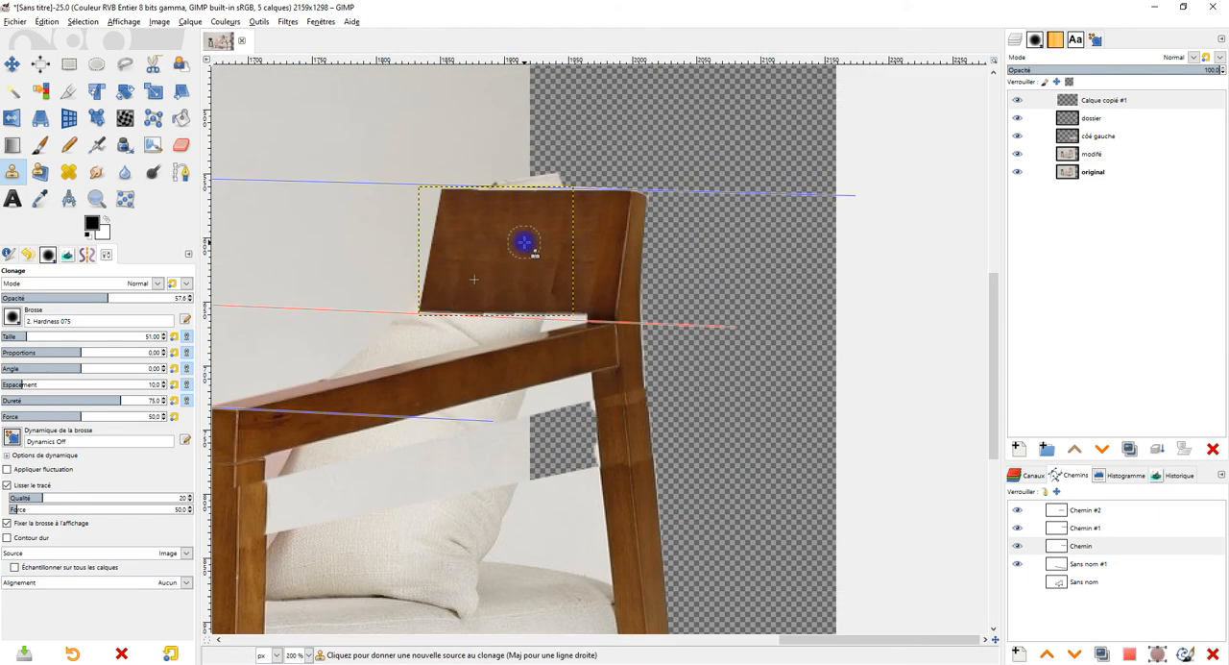
{"action": "scroll", "coordinate": [510, 244], "scroll_direction": "up", "scroll_amount": 3}
{"action": "left_click_drag", "start_coordinate": [508, 265], "coordinate": [556, 276]}
{"action": "left_click", "coordinate": [69, 173]}
{"action": "scroll", "coordinate": [526, 253], "scroll_direction": "up", "scroll_amount": 2}
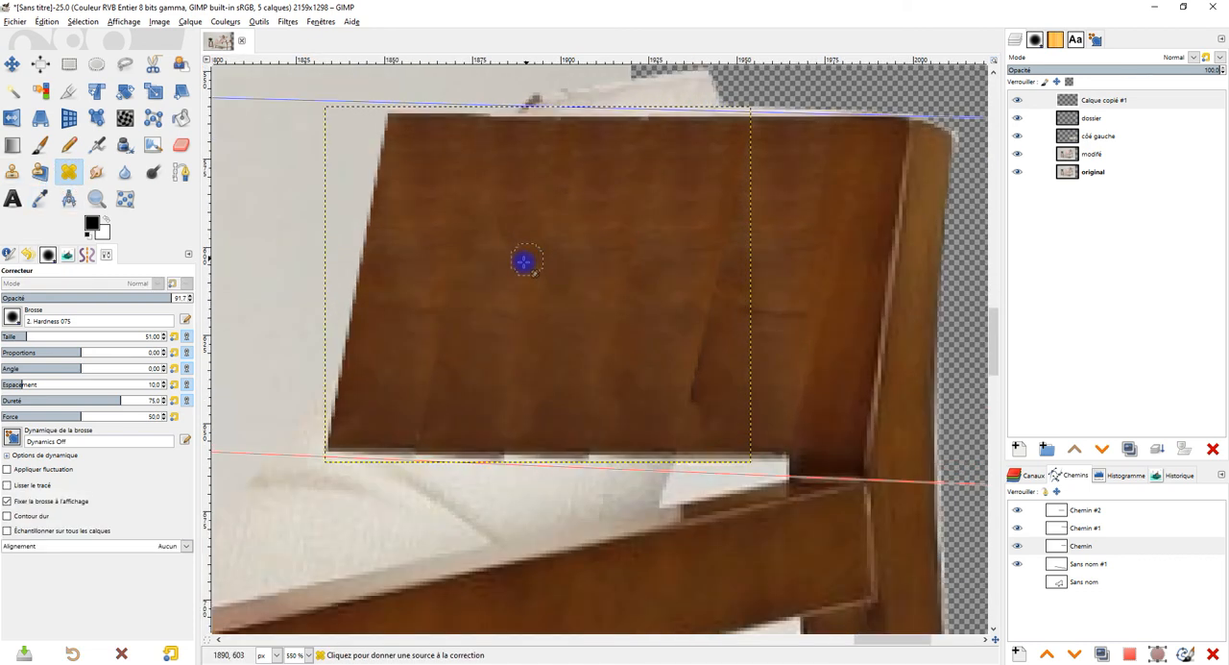
{"action": "left_click", "coordinate": [439, 354], "text": "ctrl"}
{"action": "left_click", "coordinate": [490, 343], "text": "ctrl"}
{"action": "left_click", "coordinate": [563, 273]}
{"action": "left_click", "coordinate": [499, 364], "text": "ctrl"}
{"action": "left_click", "coordinate": [533, 359]}
{"action": "left_click", "coordinate": [667, 358], "text": "ctrl"}
{"action": "key", "text": "ctrl+z"}
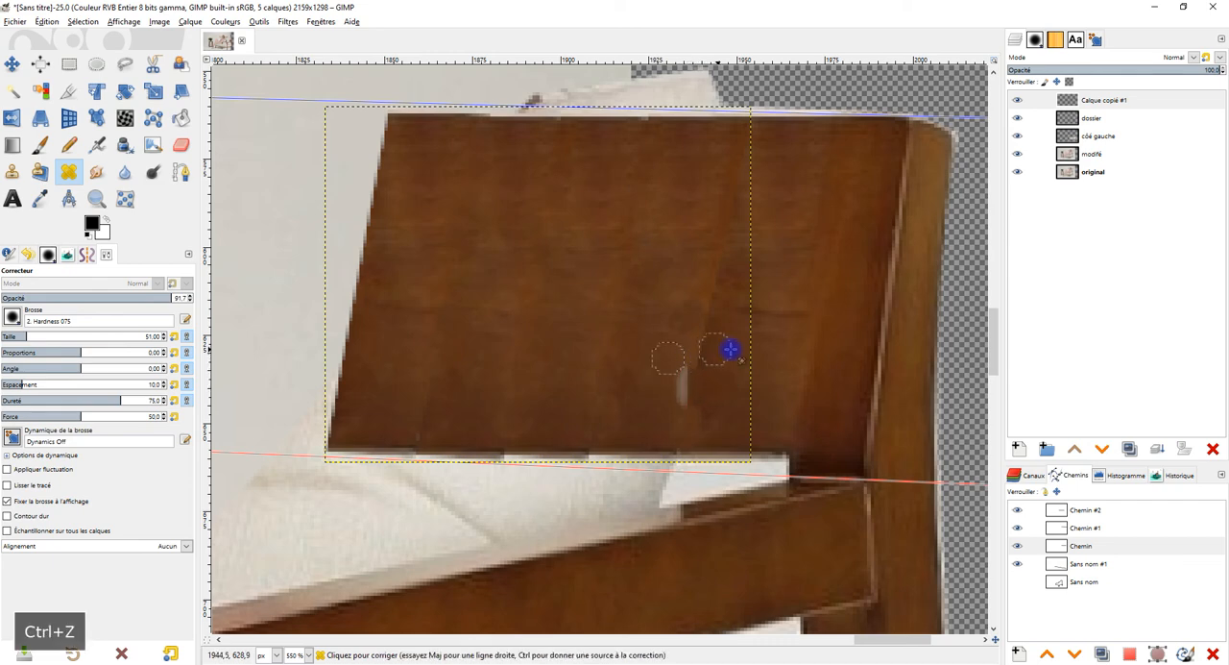
Step: Compare the backrest without Calque copié #1, then clone wood over the lower part of the joint with the original section
{"action": "left_click", "coordinate": [1020, 102]}
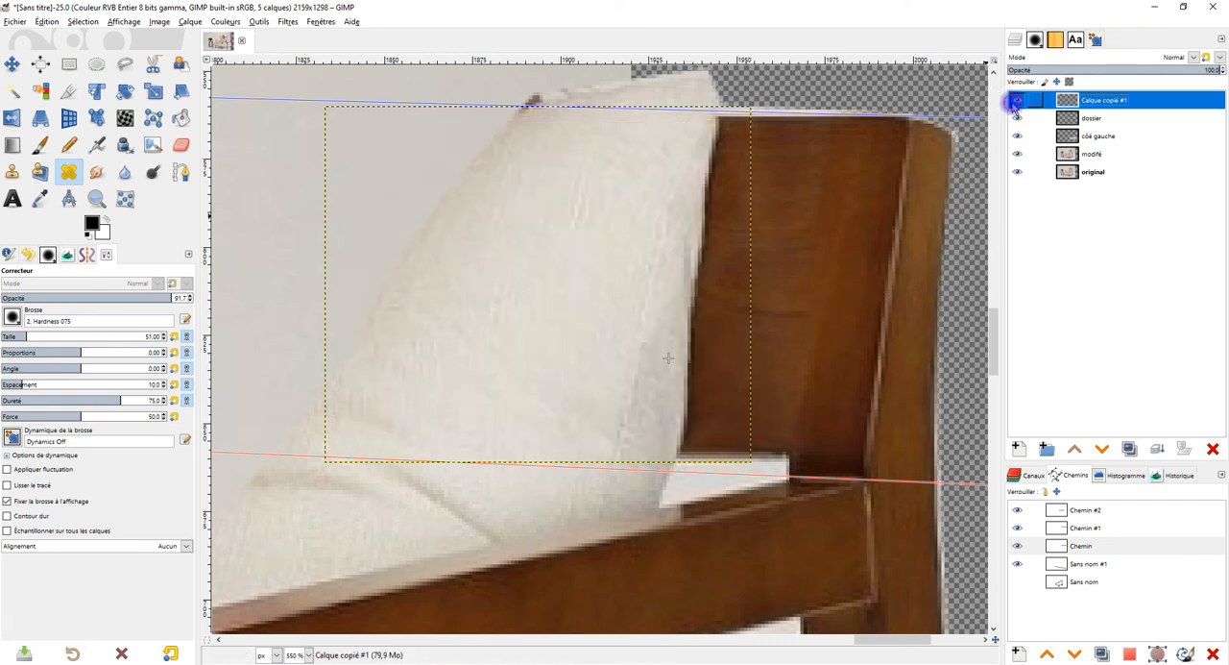
{"action": "left_click", "coordinate": [1020, 101]}
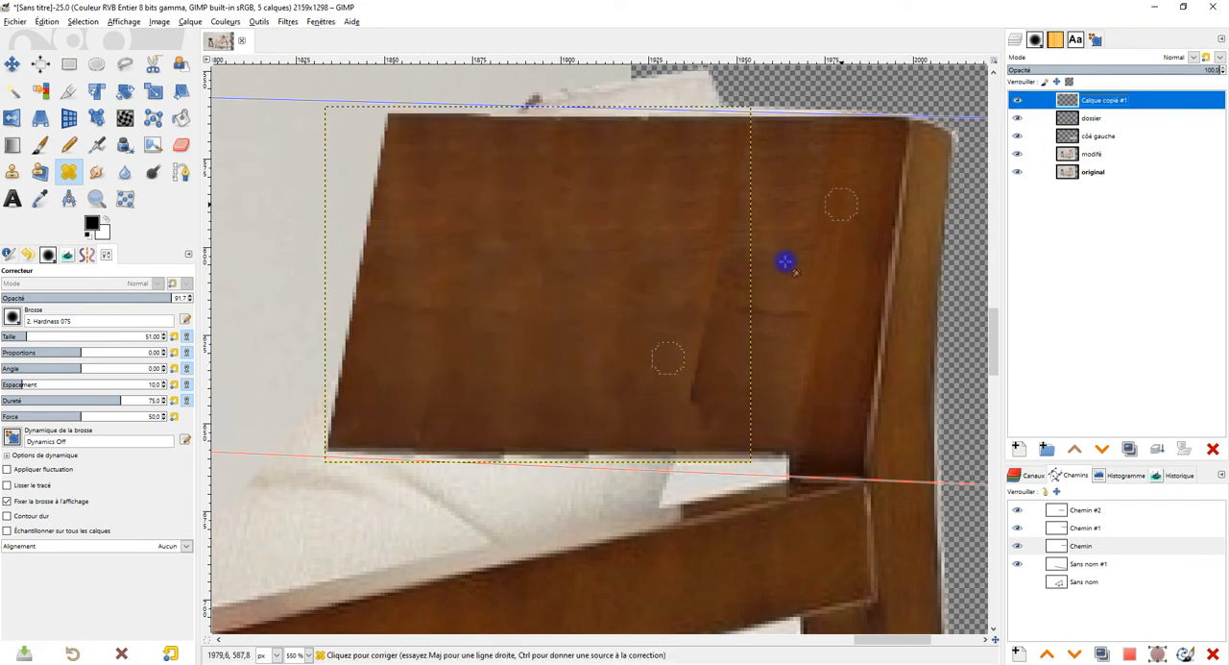
{"action": "left_click", "coordinate": [12, 171]}
{"action": "left_click_drag", "start_coordinate": [696, 381], "coordinate": [705, 334]}
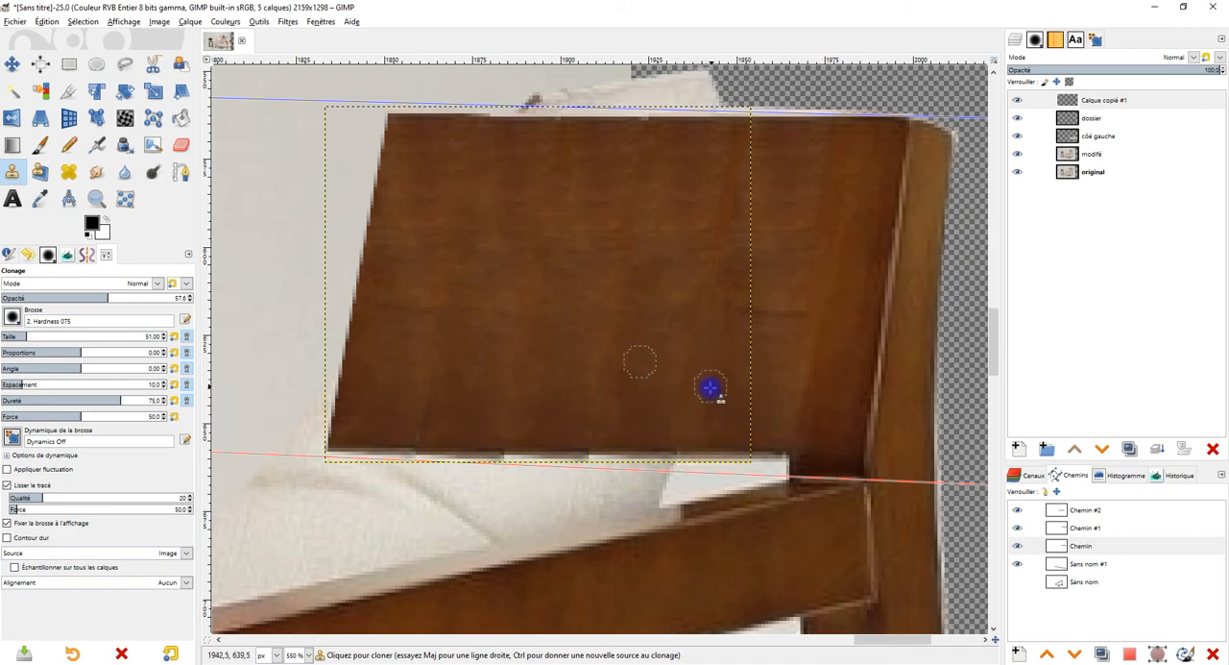
Step: Duplicate Calque copié #1 twice and move each copy toward the original backrest's left section to fill the gap between both ends
{"action": "scroll", "coordinate": [710, 340], "scroll_direction": "down", "scroll_amount": 3, "text": "ctrl"}
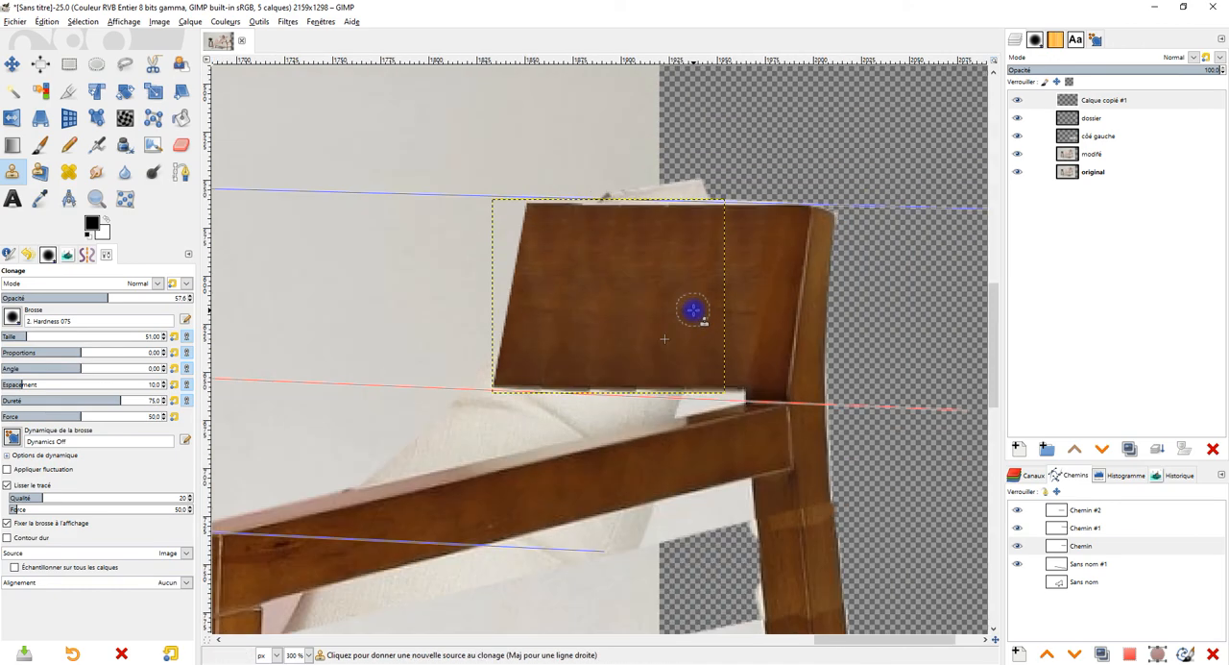
{"action": "left_click", "coordinate": [1090, 100]}
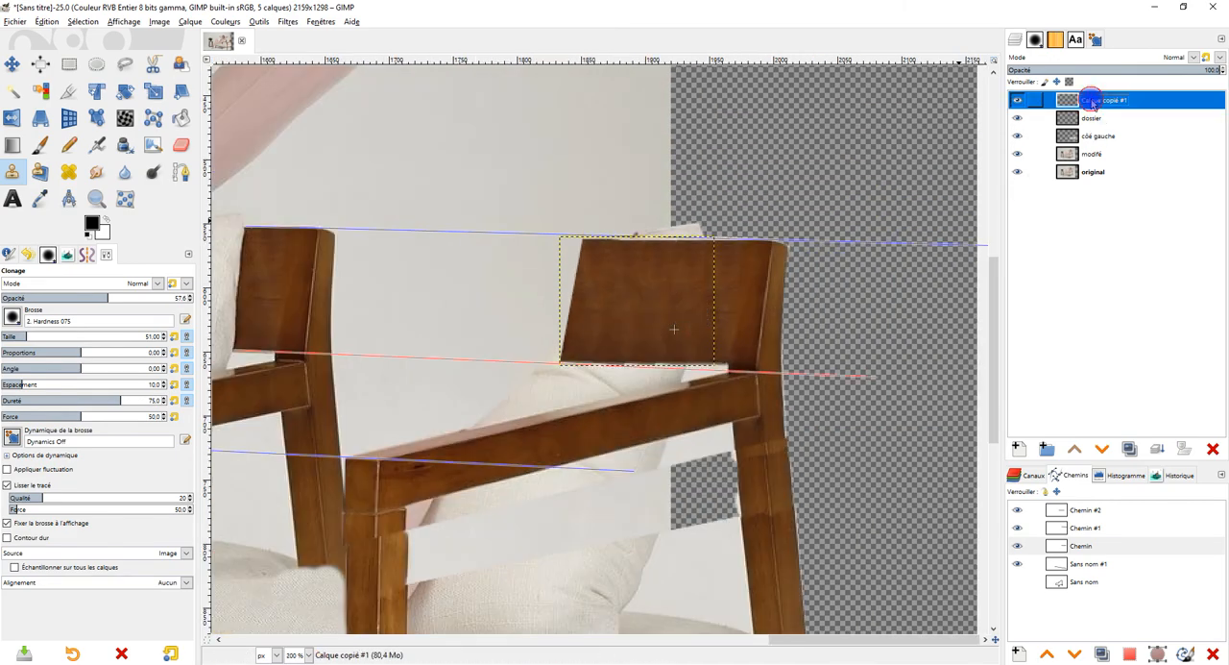
{"action": "left_click", "coordinate": [1130, 448]}
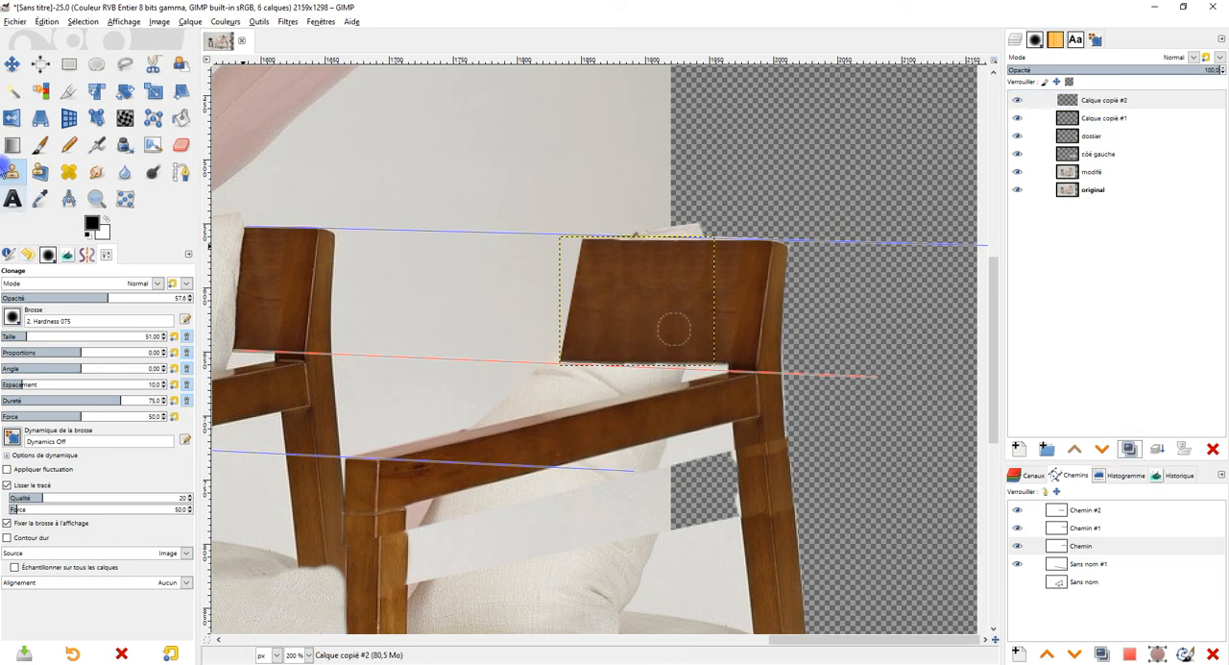
{"action": "left_click", "coordinate": [11, 64]}
{"action": "left_click_drag", "start_coordinate": [615, 306], "coordinate": [486, 297]}
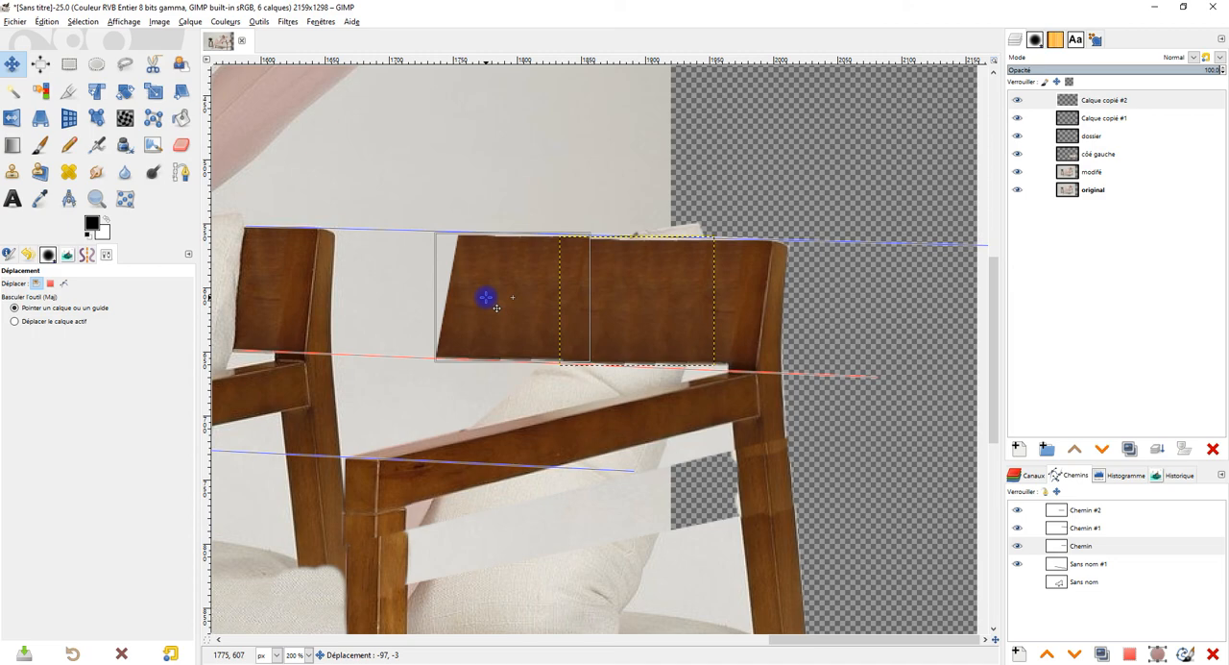
{"action": "left_click", "coordinate": [1133, 454]}
{"action": "left_click_drag", "start_coordinate": [548, 324], "coordinate": [381, 283]}
Step: Merge the wood copies down into Calque copié #1 and compare the backrest with and without that layer
{"action": "left_click", "coordinate": [1130, 449]}
{"action": "left_click", "coordinate": [1158, 450]}
{"action": "left_click", "coordinate": [1157, 450]}
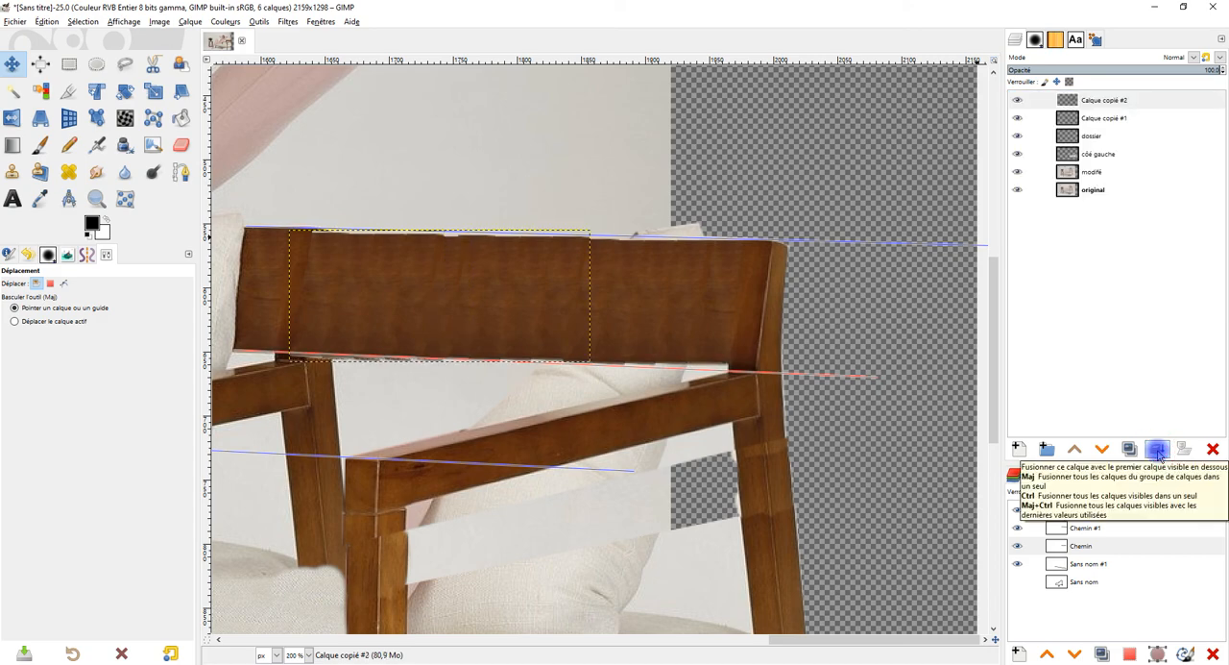
{"action": "left_click", "coordinate": [1157, 450]}
{"action": "left_click", "coordinate": [1018, 99]}
{"action": "left_click", "coordinate": [1018, 100]}
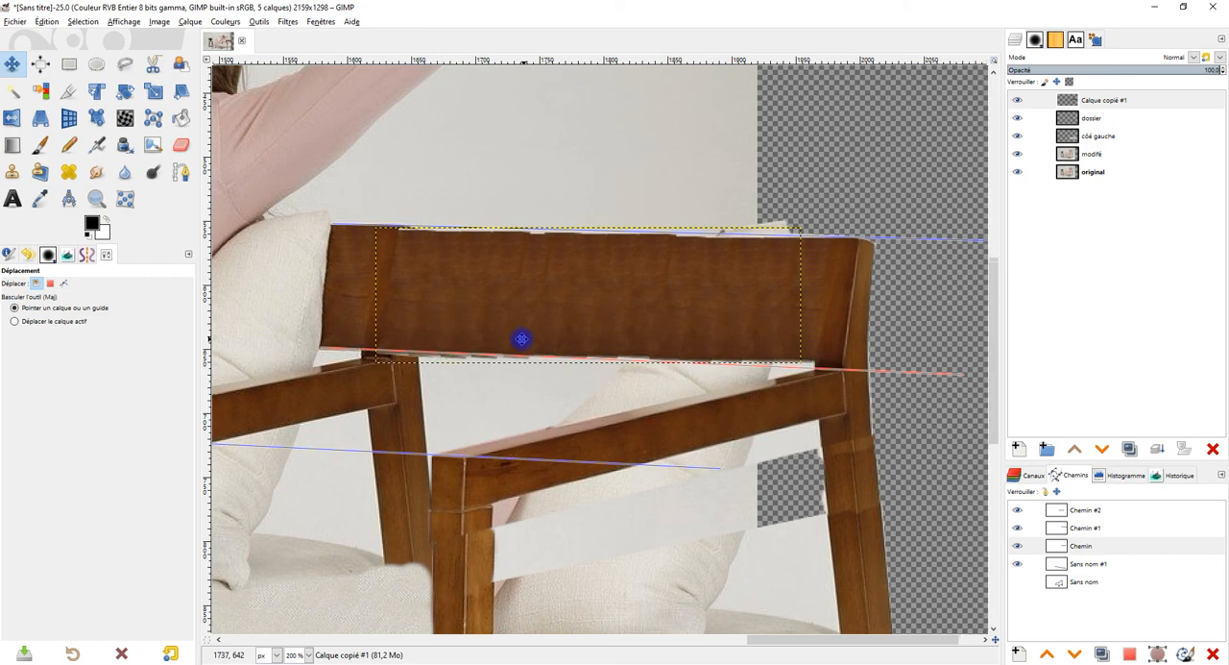
Step: Apply a Perspective transform to Calque copié #1, adjusting its corners to bring the wood's edges closer to the guide paths
{"action": "scroll", "coordinate": [525, 319], "scroll_direction": "up", "scroll_amount": 1}
{"action": "left_click_drag", "start_coordinate": [593, 284], "coordinate": [592, 278]}
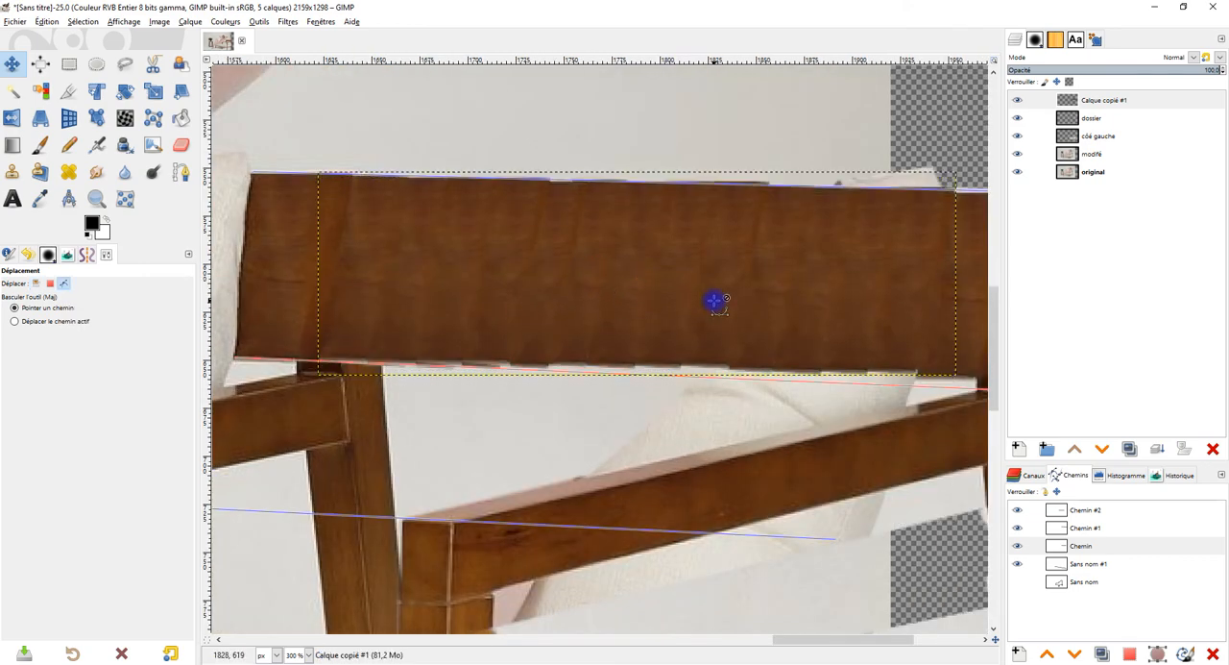
{"action": "scroll", "coordinate": [716, 298], "scroll_direction": "down", "scroll_amount": 1}
{"action": "scroll", "coordinate": [749, 333], "scroll_direction": "up", "scroll_amount": 1}
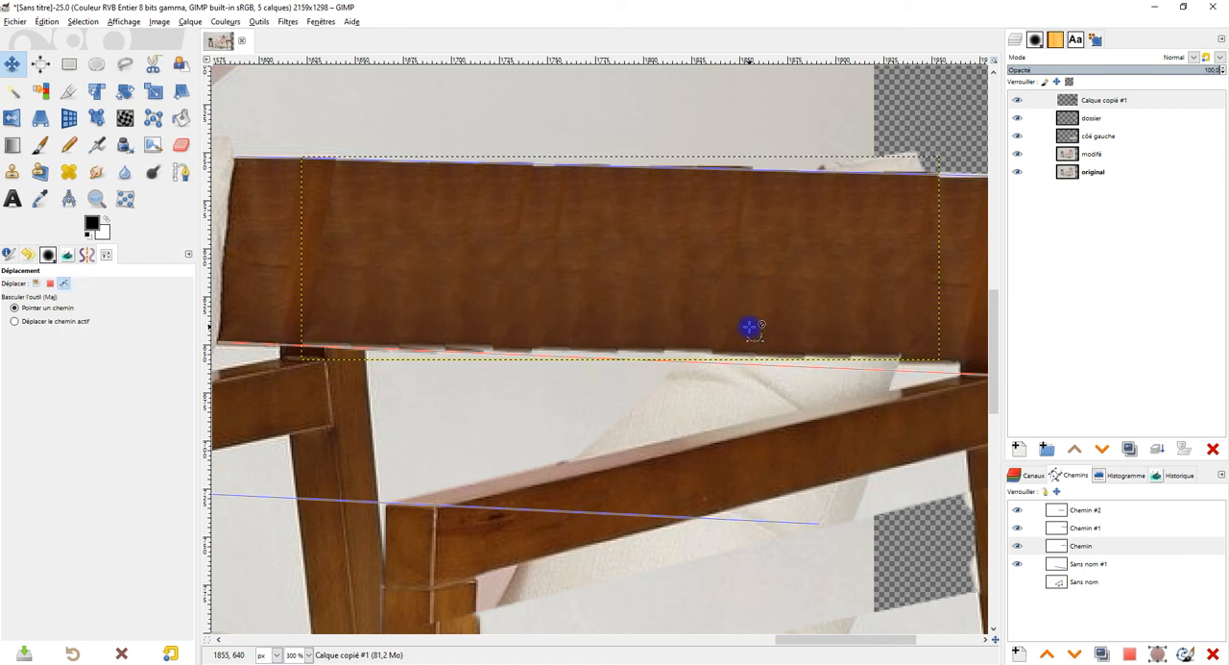
{"action": "left_click_drag", "start_coordinate": [770, 325], "coordinate": [696, 322]}
{"action": "left_click_drag", "start_coordinate": [683, 293], "coordinate": [681, 298]}
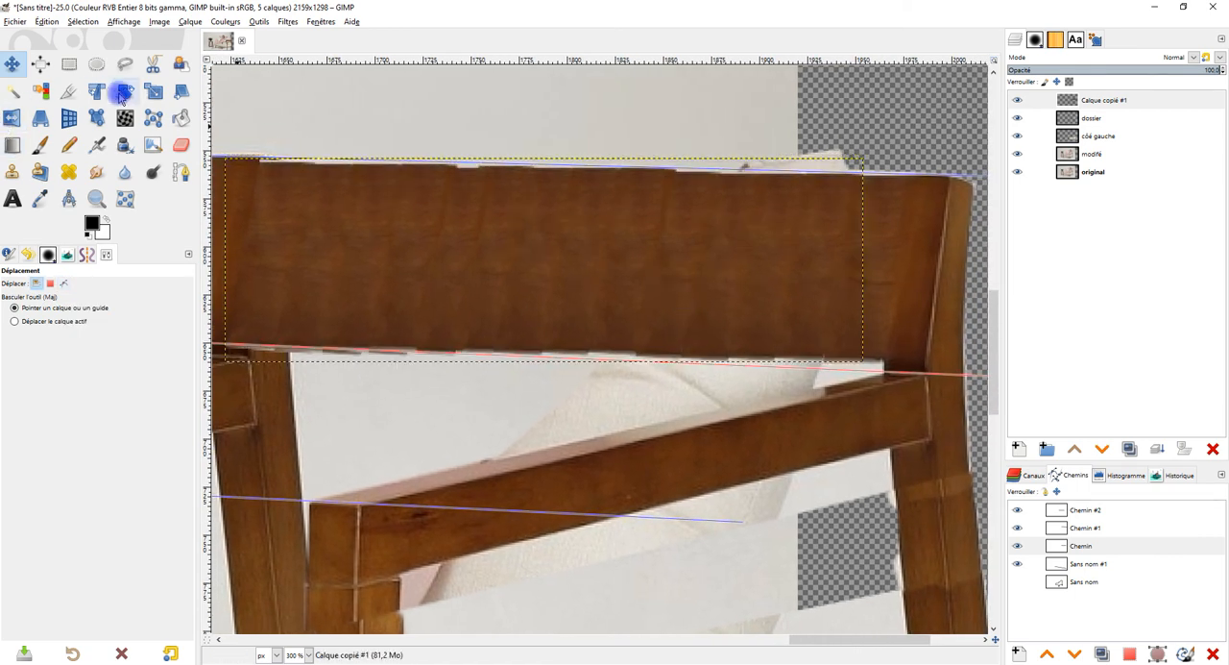
{"action": "left_click", "coordinate": [40, 117]}
{"action": "left_click", "coordinate": [382, 233]}
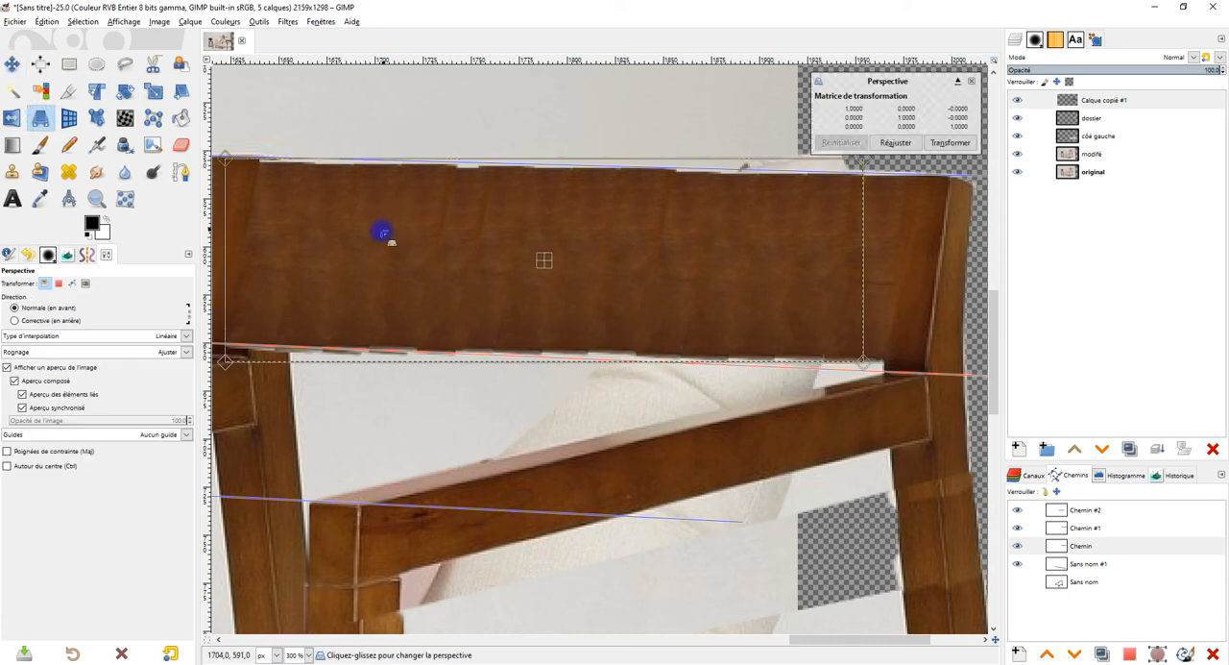
{"action": "left_click_drag", "start_coordinate": [228, 156], "coordinate": [224, 152]}
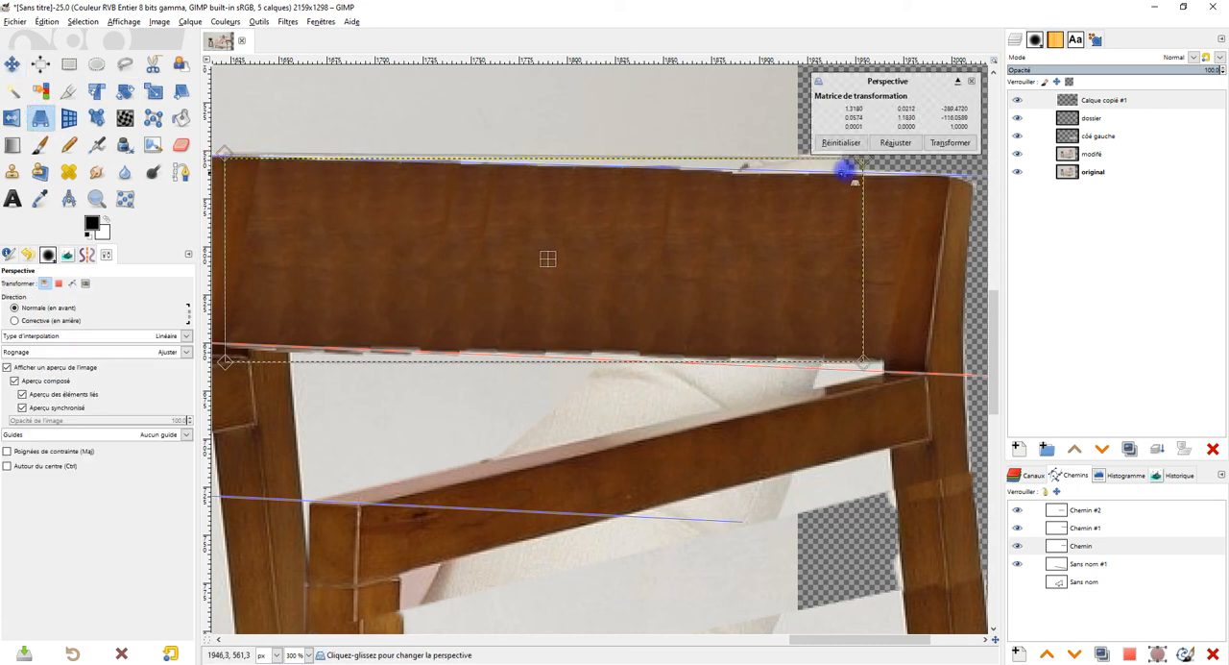
{"action": "left_click_drag", "start_coordinate": [863, 162], "coordinate": [866, 164]}
{"action": "left_click_drag", "start_coordinate": [860, 359], "coordinate": [824, 371]}
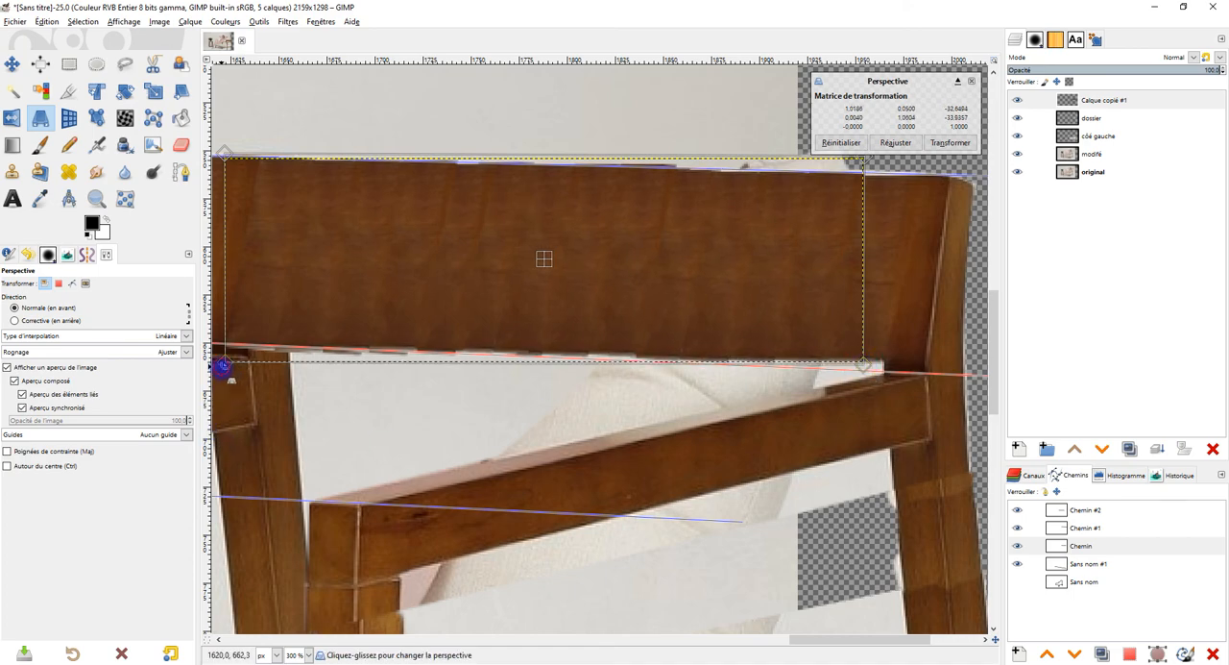
{"action": "left_click_drag", "start_coordinate": [222, 364], "coordinate": [224, 362]}
{"action": "left_click", "coordinate": [950, 142]}
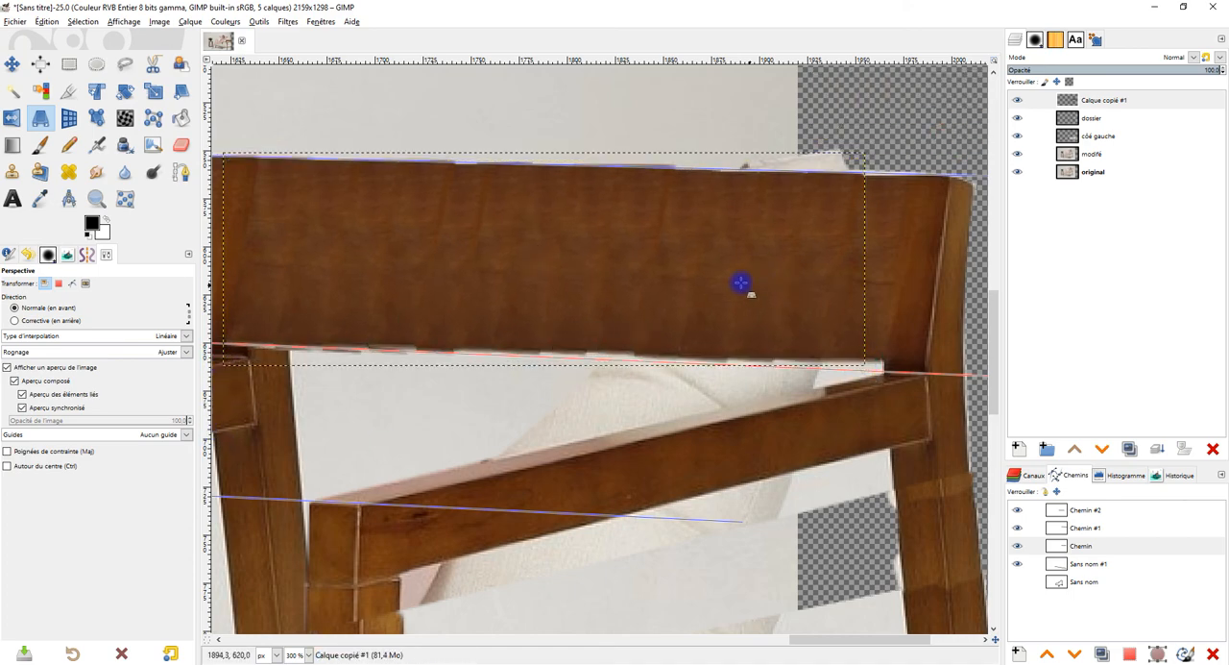
Step: Outline the jagged strip along the backrest's entire lower edge with Free Select and clear it from Calque copié #1
{"action": "scroll", "coordinate": [740, 282], "scroll_direction": "down", "scroll_amount": 2}
{"action": "left_click_drag", "start_coordinate": [427, 263], "coordinate": [440, 256]}
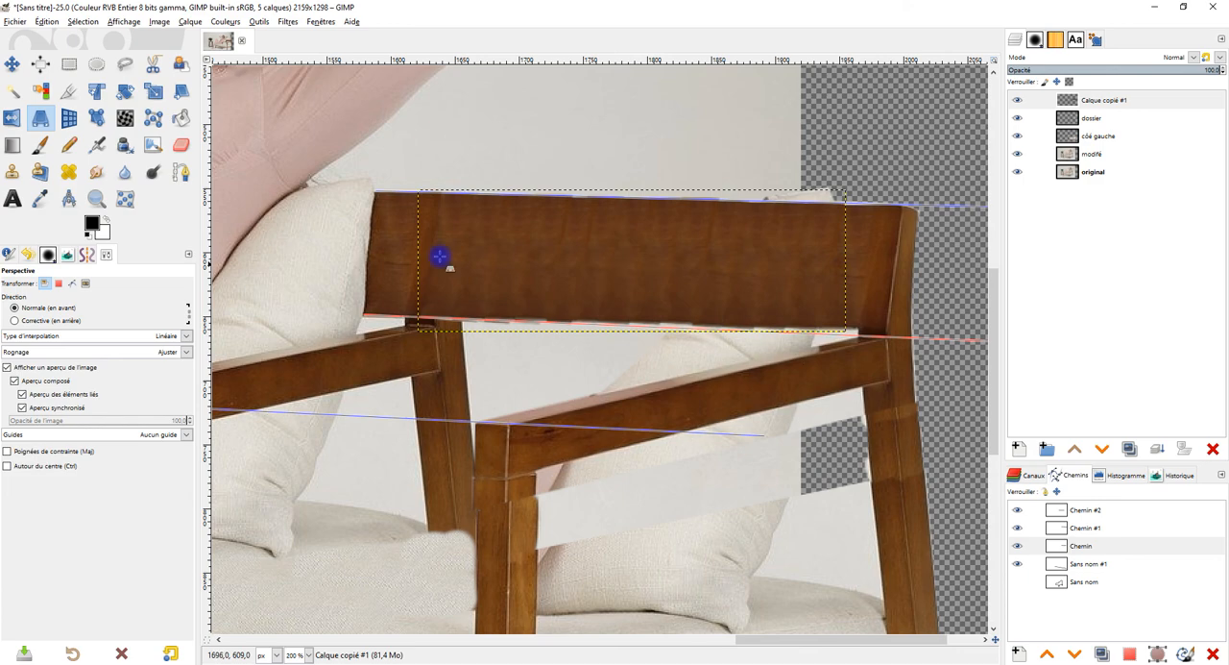
{"action": "left_click", "coordinate": [124, 64]}
{"action": "scroll", "coordinate": [814, 310], "scroll_direction": "up", "scroll_amount": 2}
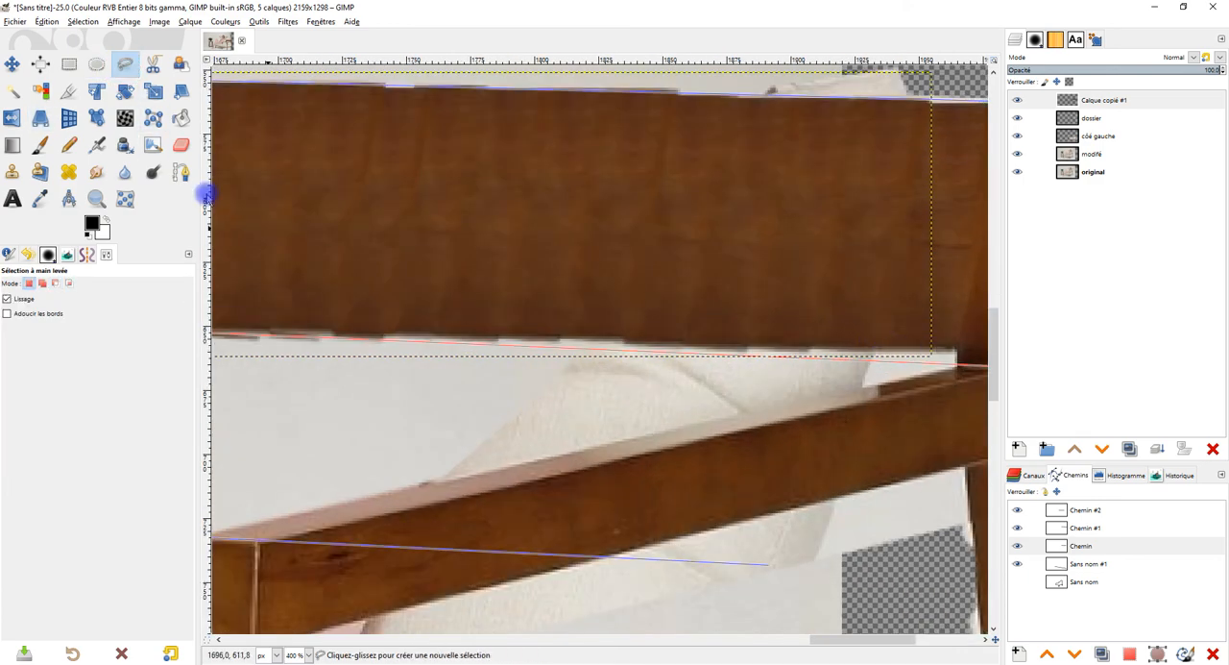
{"action": "left_click", "coordinate": [925, 347]}
{"action": "left_click_drag", "start_coordinate": [343, 286], "coordinate": [662, 240]}
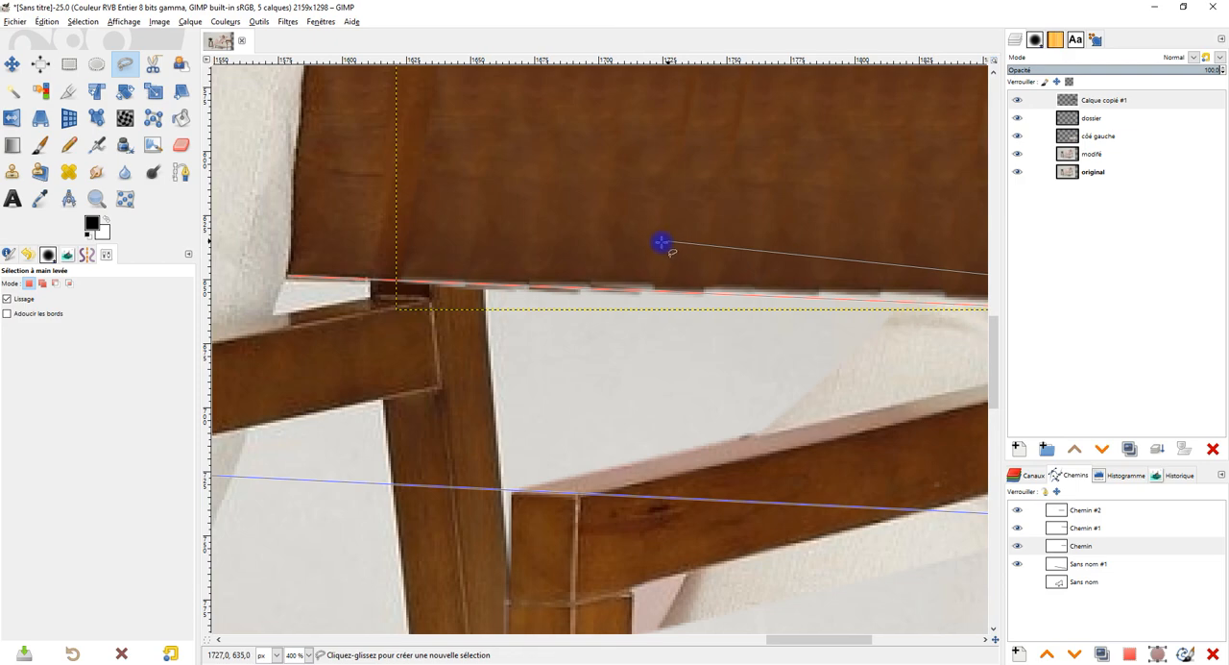
{"action": "left_click", "coordinate": [349, 278]}
{"action": "left_click_drag", "start_coordinate": [502, 354], "coordinate": [319, 277]}
{"action": "left_click", "coordinate": [406, 282]}
{"action": "left_click_drag", "start_coordinate": [819, 266], "coordinate": [434, 326]}
{"action": "left_click", "coordinate": [625, 321]}
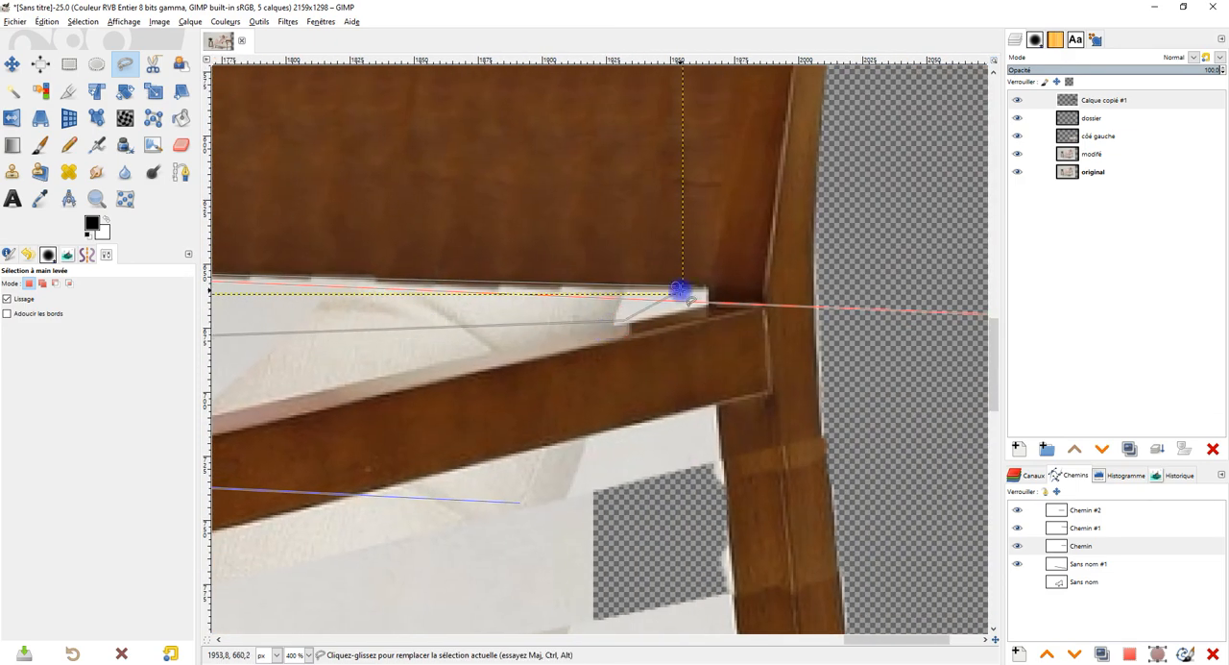
{"action": "left_click", "coordinate": [680, 288]}
{"action": "key", "text": "Return"}
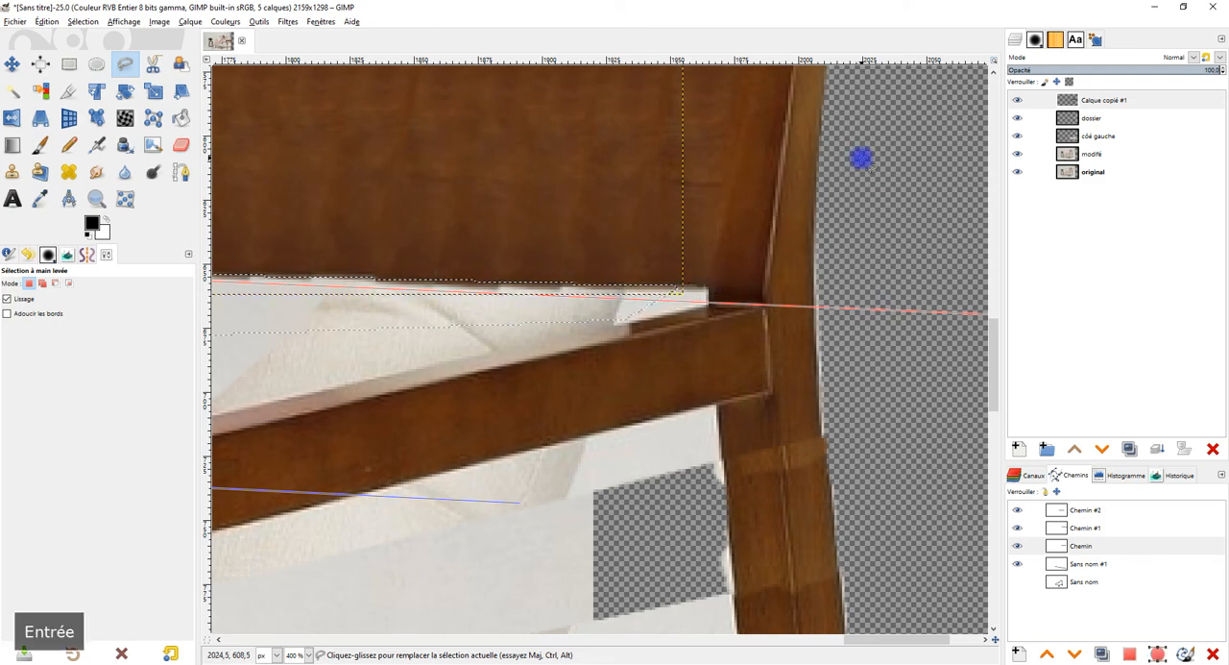
{"action": "scroll", "coordinate": [482, 193], "scroll_direction": "down", "scroll_amount": 2, "text": "ctrl"}
{"action": "scroll", "coordinate": [697, 280], "scroll_direction": "up", "scroll_amount": 2, "text": "ctrl"}
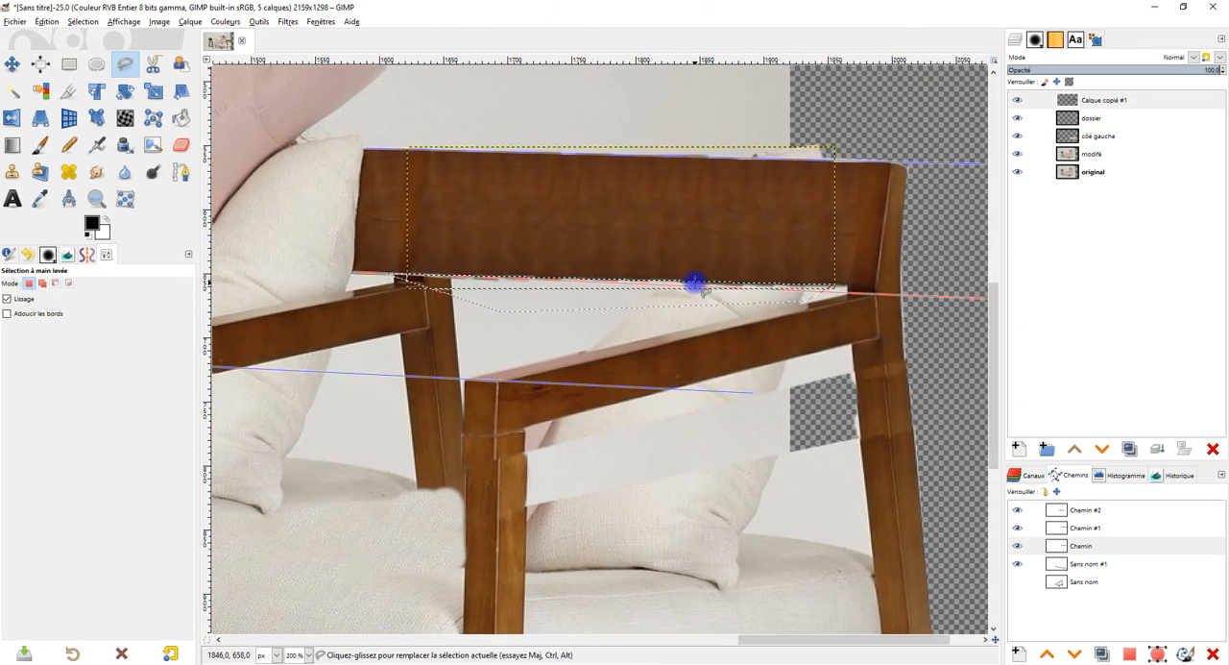
{"action": "left_click", "coordinate": [46, 22]}
{"action": "left_click", "coordinate": [62, 204]}
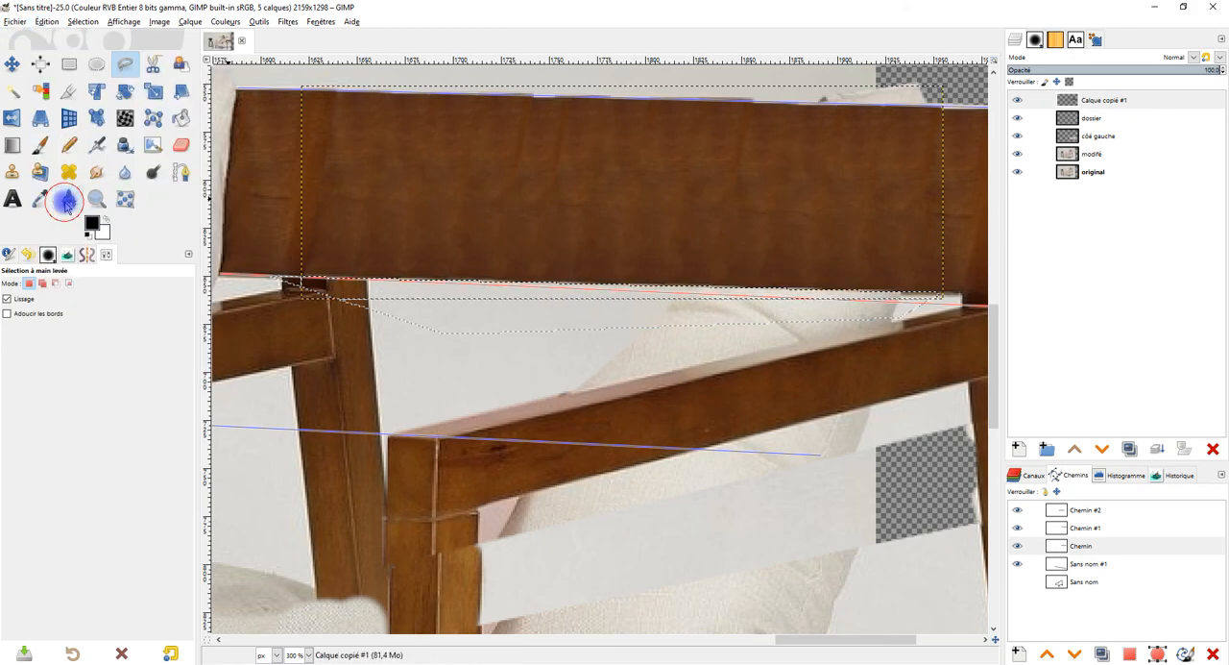
Step: Outline the uneven strip above the backrest's upper edge with Free Select, delete it, deselect, and compare the result without Calque copié #1
{"action": "left_click_drag", "start_coordinate": [754, 225], "coordinate": [713, 282]}
{"action": "left_click", "coordinate": [269, 150]}
{"action": "left_click", "coordinate": [919, 171]}
{"action": "left_click", "coordinate": [729, 78]}
{"action": "left_click", "coordinate": [305, 98]}
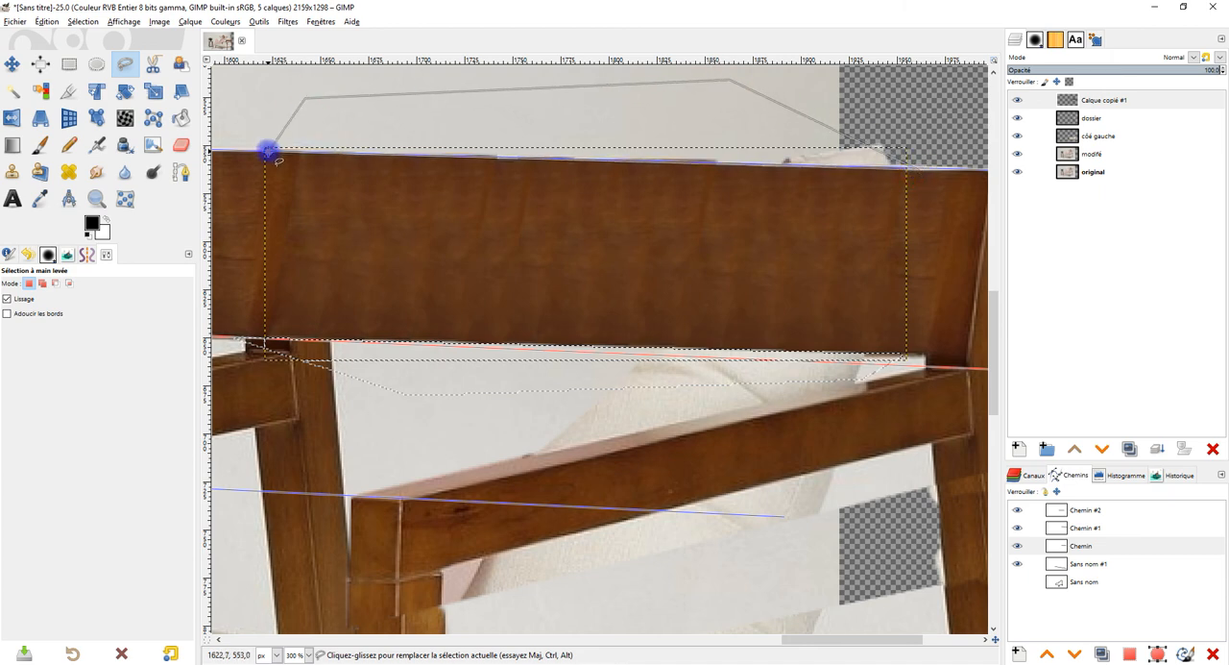
{"action": "left_click", "coordinate": [269, 151]}
{"action": "key", "text": "Return"}
{"action": "key", "text": "Delete"}
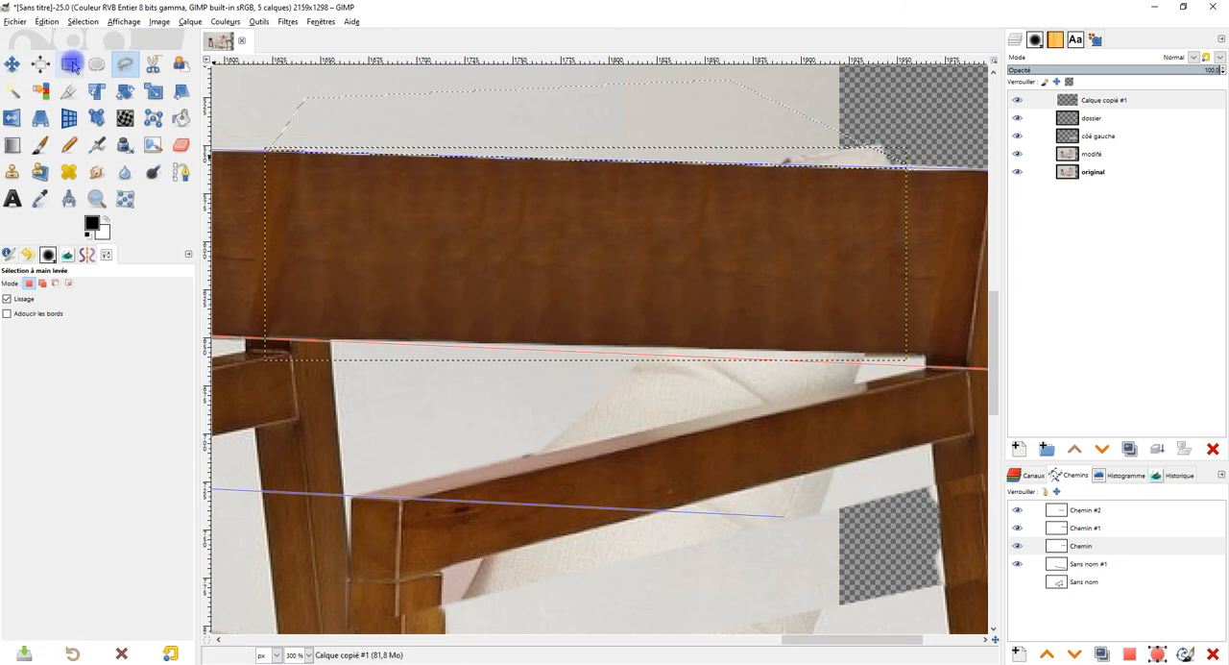
{"action": "key", "text": "r"}
{"action": "left_click", "coordinate": [302, 81]}
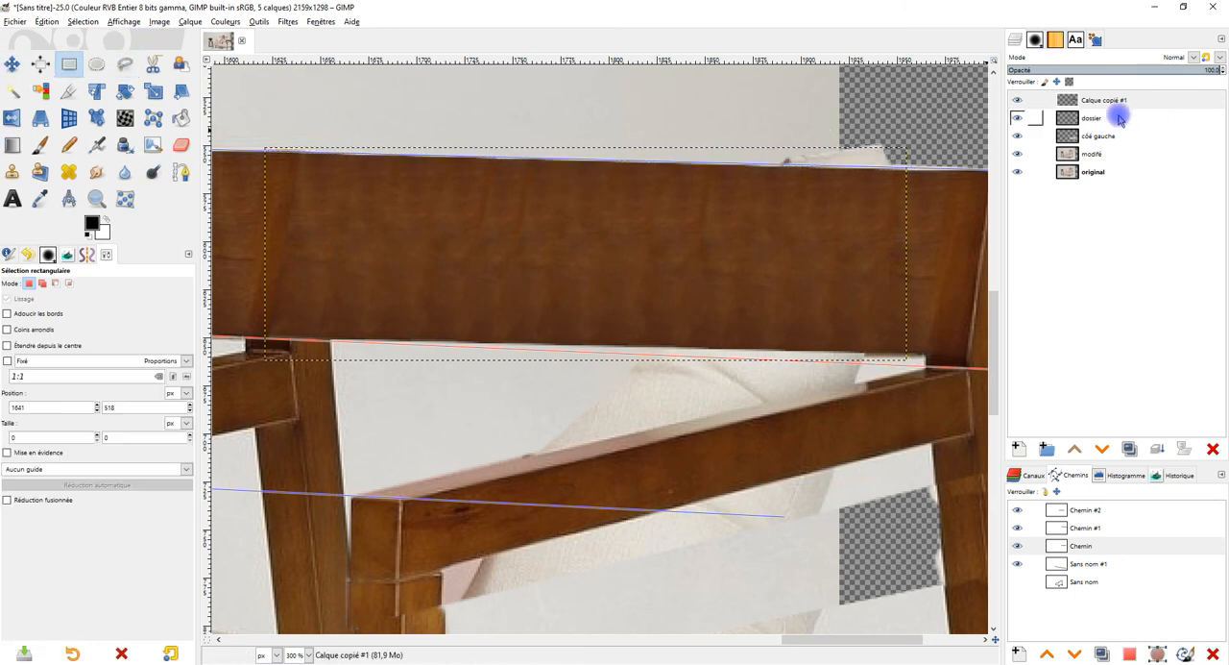
{"action": "left_click", "coordinate": [1026, 102]}
{"action": "left_click", "coordinate": [1026, 101]}
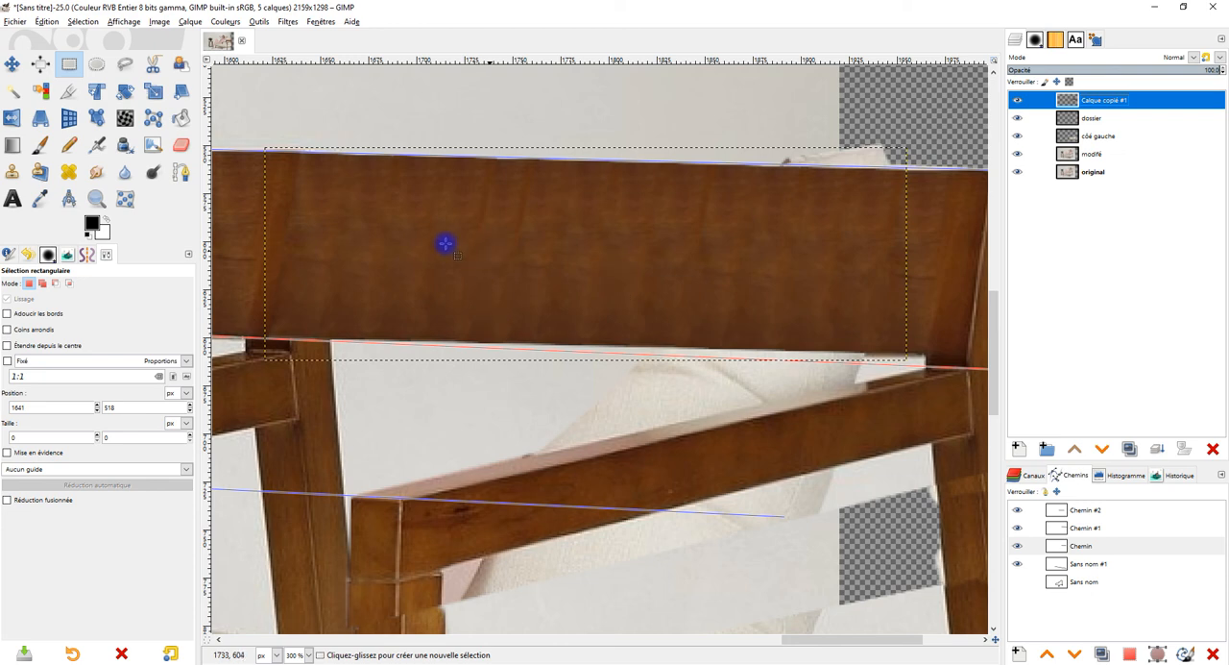
Step: Heal the repeating streaks and uneven patches across the middle and right part of the extended backrest
{"action": "left_click", "coordinate": [68, 171]}
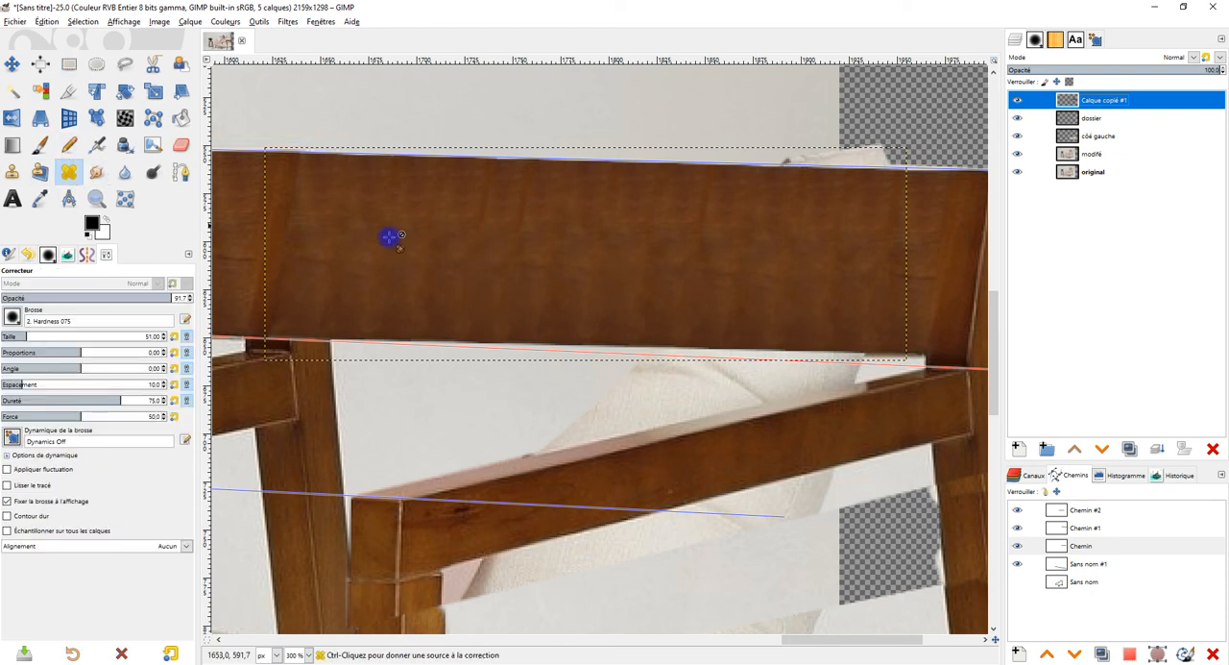
{"action": "scroll", "coordinate": [543, 220], "scroll_direction": "up", "scroll_amount": 1, "text": "ctrl"}
{"action": "left_click", "coordinate": [549, 197], "text": "ctrl"}
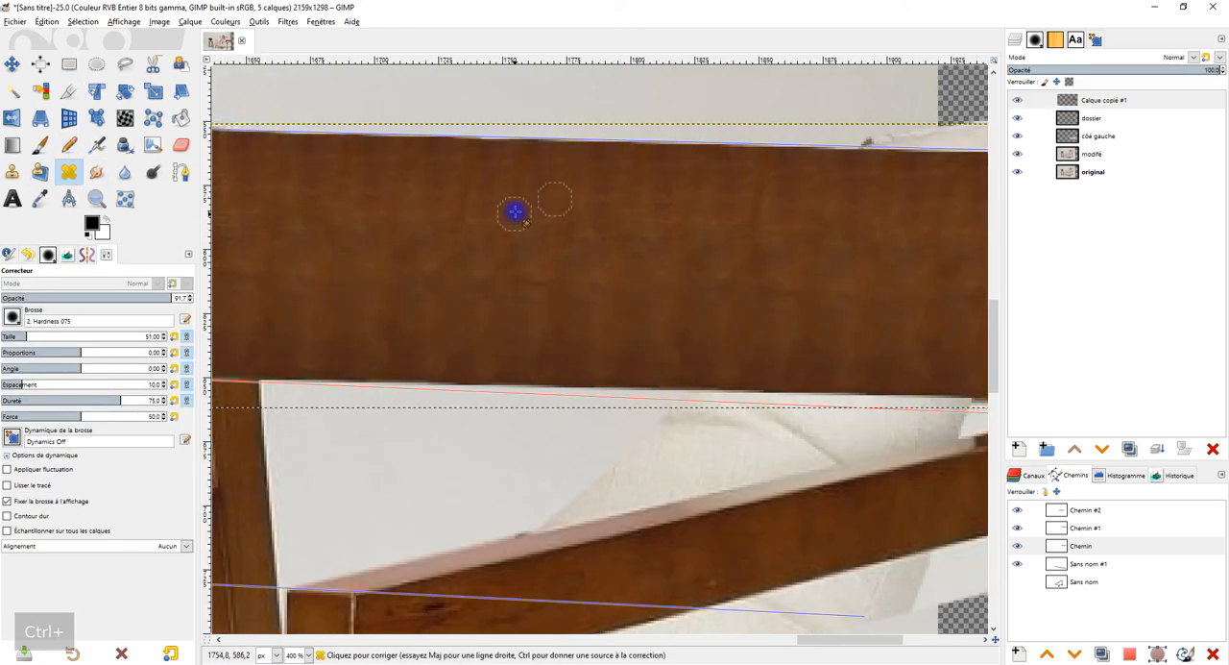
{"action": "left_click", "coordinate": [512, 206], "text": "ctrl"}
{"action": "mouse_move", "coordinate": [473, 209]}
{"action": "left_mouse_down"}
{"action": "mouse_move", "coordinate": [462, 227]}
{"action": "mouse_move", "coordinate": [467, 185]}
{"action": "mouse_move", "coordinate": [463, 228]}
{"action": "left_mouse_up"}
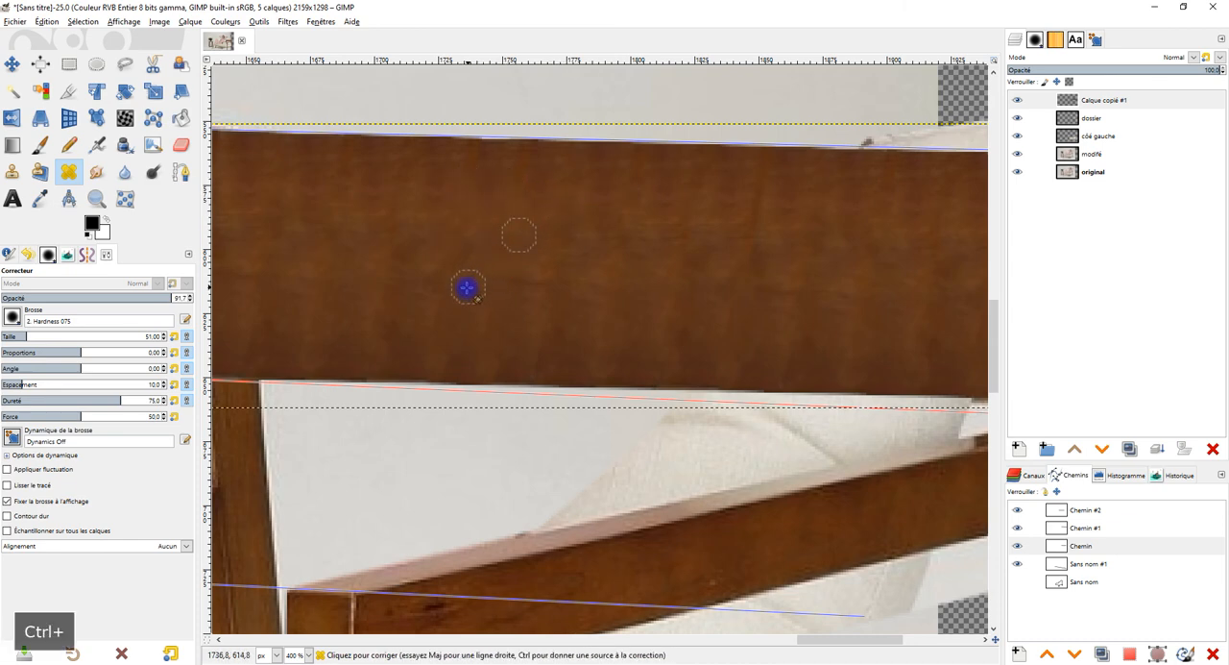
{"action": "mouse_move", "coordinate": [731, 213]}
{"action": "left_mouse_down"}
{"action": "mouse_move", "coordinate": [749, 222]}
{"action": "mouse_move", "coordinate": [764, 195]}
{"action": "left_mouse_up"}
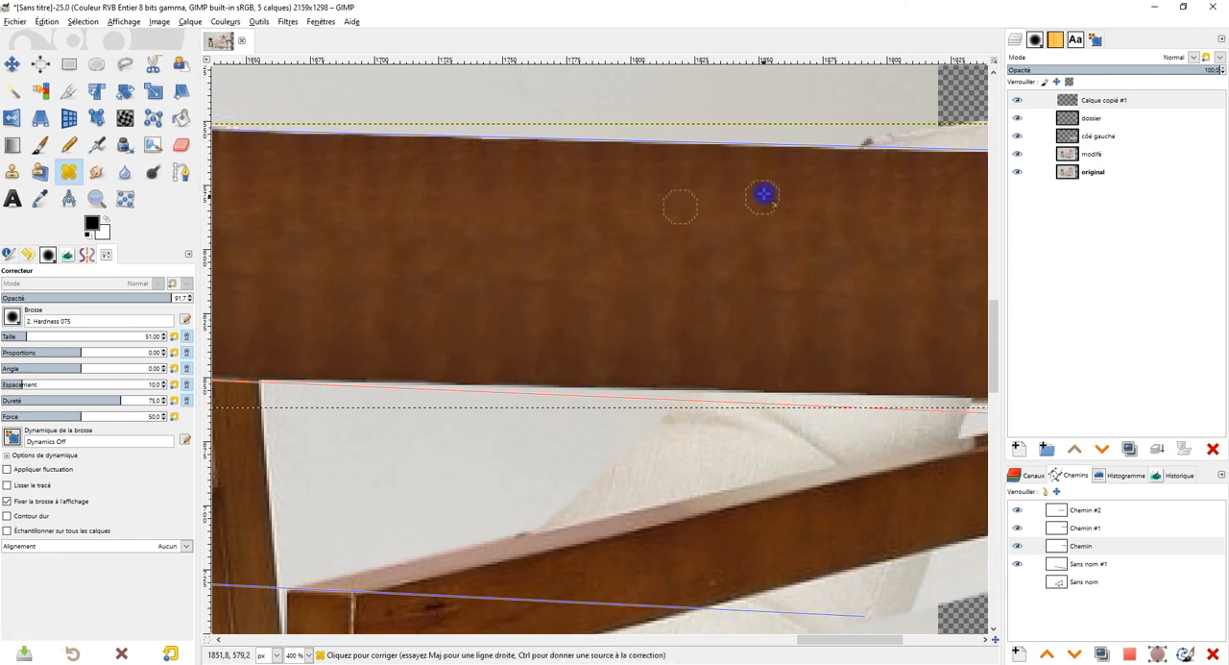
{"action": "scroll", "coordinate": [823, 255], "scroll_direction": "down", "scroll_amount": 1}
{"action": "scroll", "coordinate": [725, 266], "scroll_direction": "up", "scroll_amount": 1}
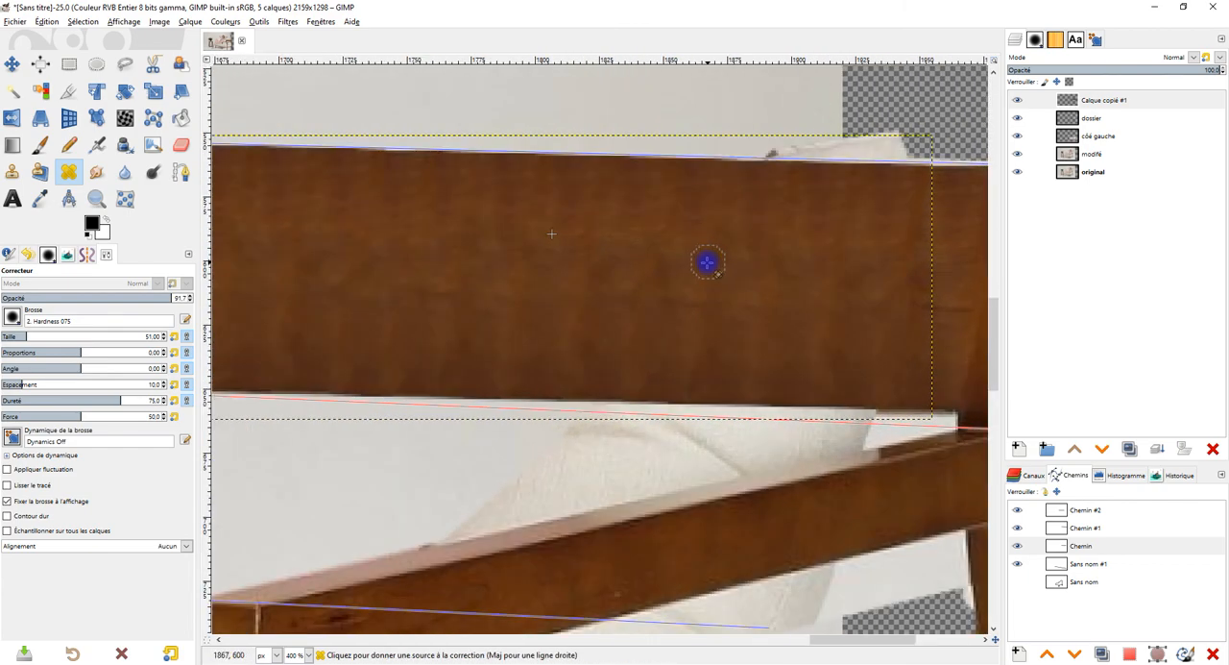
{"action": "left_click", "coordinate": [698, 228], "text": "ctrl"}
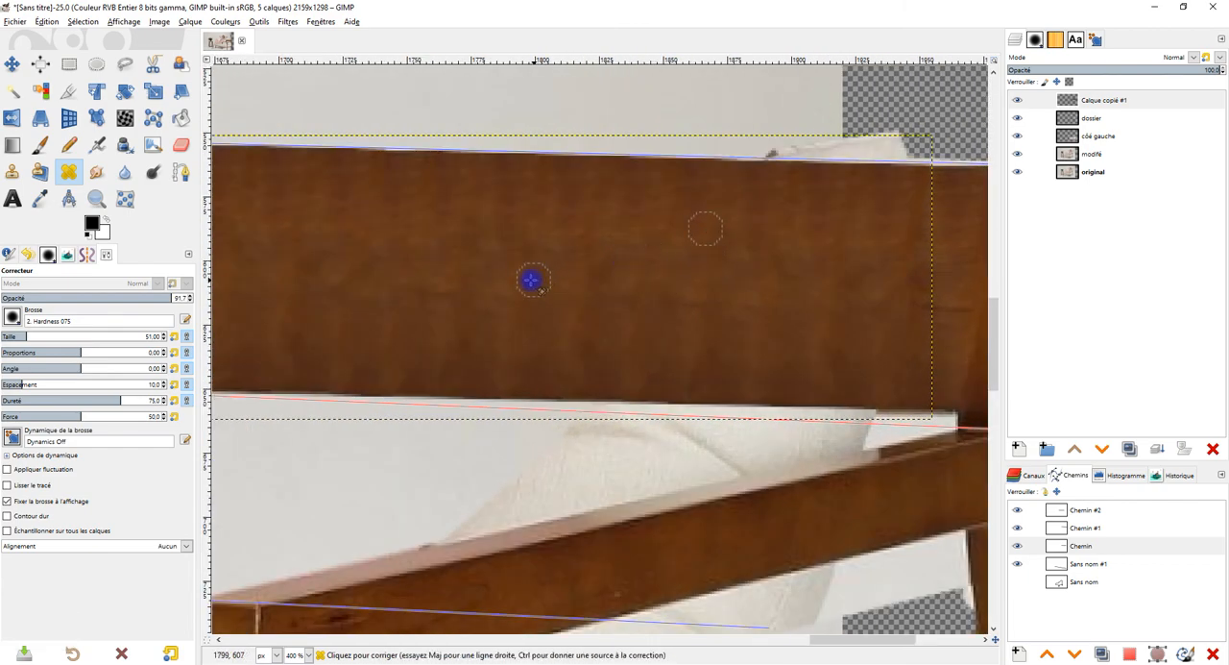
{"action": "left_click_drag", "start_coordinate": [519, 280], "coordinate": [739, 277]}
Step: Heal the uneven patches on the left part of the extended backrest, undoing the last stroke
{"action": "left_click", "coordinate": [537, 209], "text": "ctrl"}
{"action": "left_click", "coordinate": [508, 209]}
{"action": "left_click_drag", "start_coordinate": [508, 227], "coordinate": [518, 239]}
{"action": "left_click", "coordinate": [554, 211], "text": "ctrl"}
{"action": "mouse_move", "coordinate": [496, 191]}
{"action": "left_mouse_down"}
{"action": "mouse_move", "coordinate": [496, 234]}
{"action": "mouse_move", "coordinate": [485, 219]}
{"action": "left_mouse_up"}
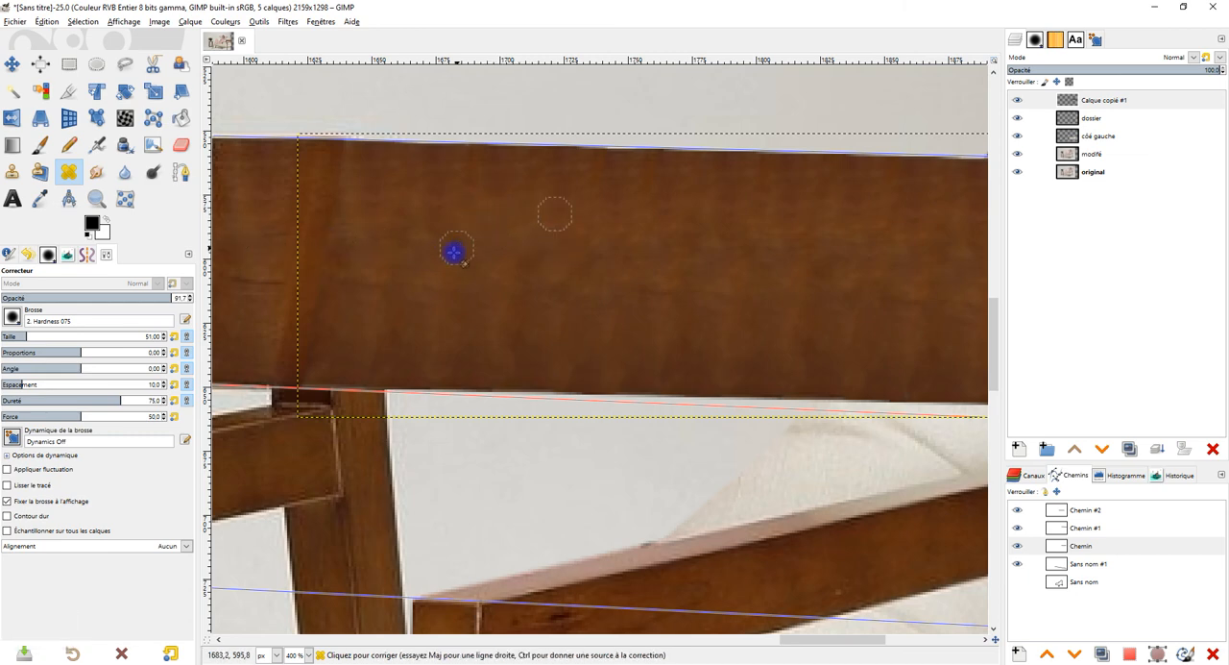
{"action": "left_click", "coordinate": [514, 239], "text": "ctrl"}
{"action": "left_click", "coordinate": [485, 243], "text": "ctrl"}
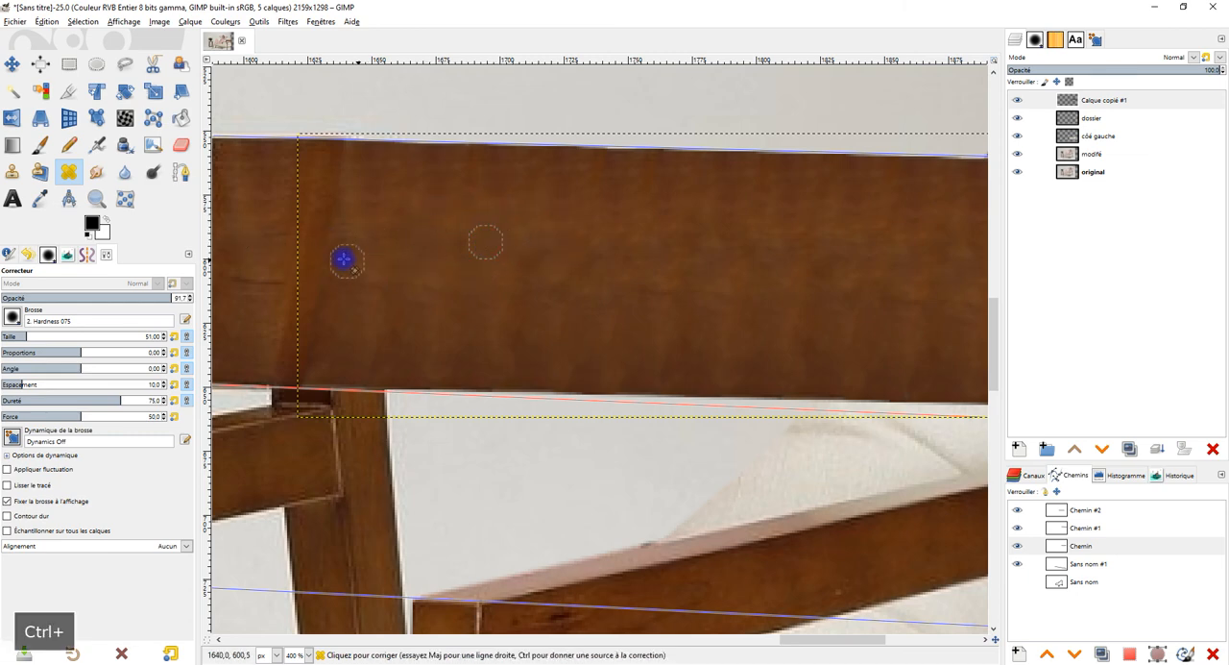
{"action": "key", "text": "ctrl+z"}
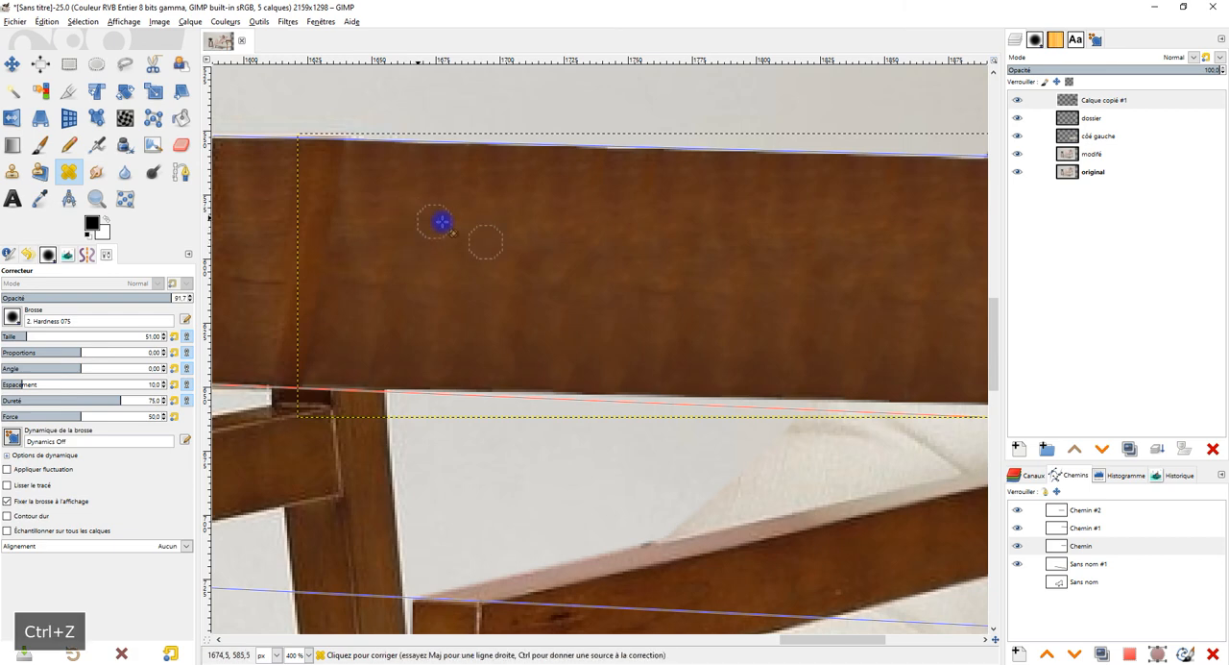
Step: Enlarge Calque copié #1 to the image dimensions
{"action": "right_click", "coordinate": [1064, 100]}
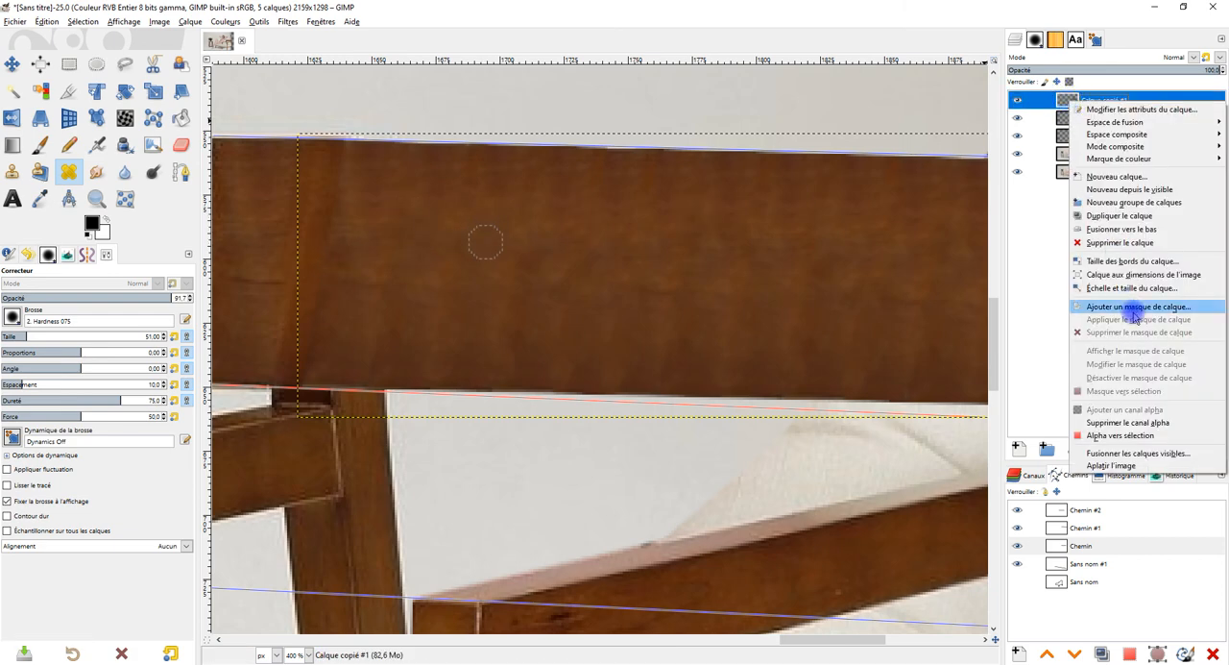
{"action": "left_click", "coordinate": [1138, 278]}
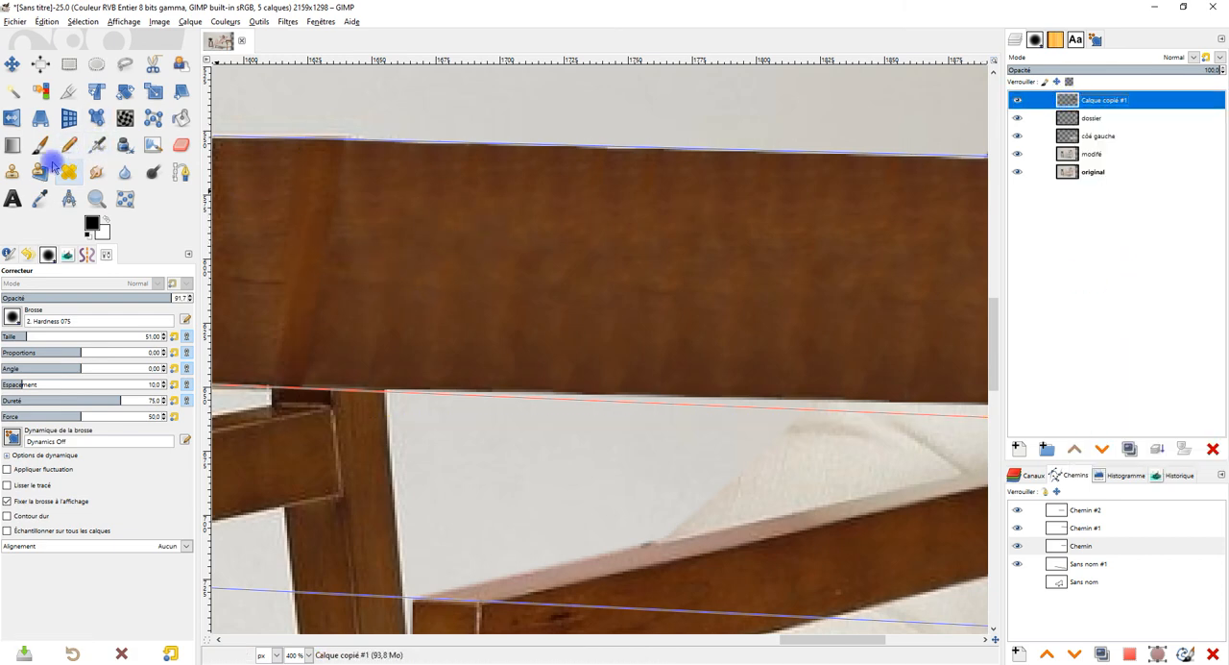
Step: Clone sampled wood grain over the joint on the left part of the backrest on Calque copié #1, undoing the last stroke
{"action": "left_click", "coordinate": [11, 170]}
{"action": "left_click", "coordinate": [466, 222], "text": "ctrl"}
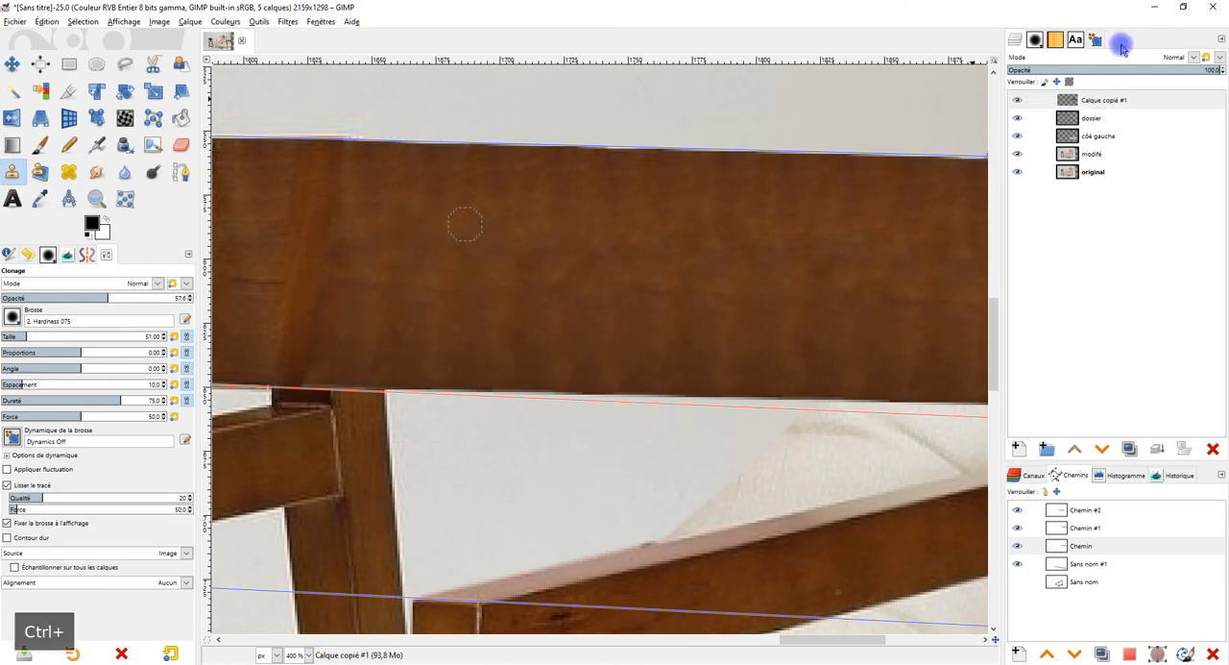
{"action": "left_click", "coordinate": [1029, 102]}
{"action": "left_click", "coordinate": [1024, 102]}
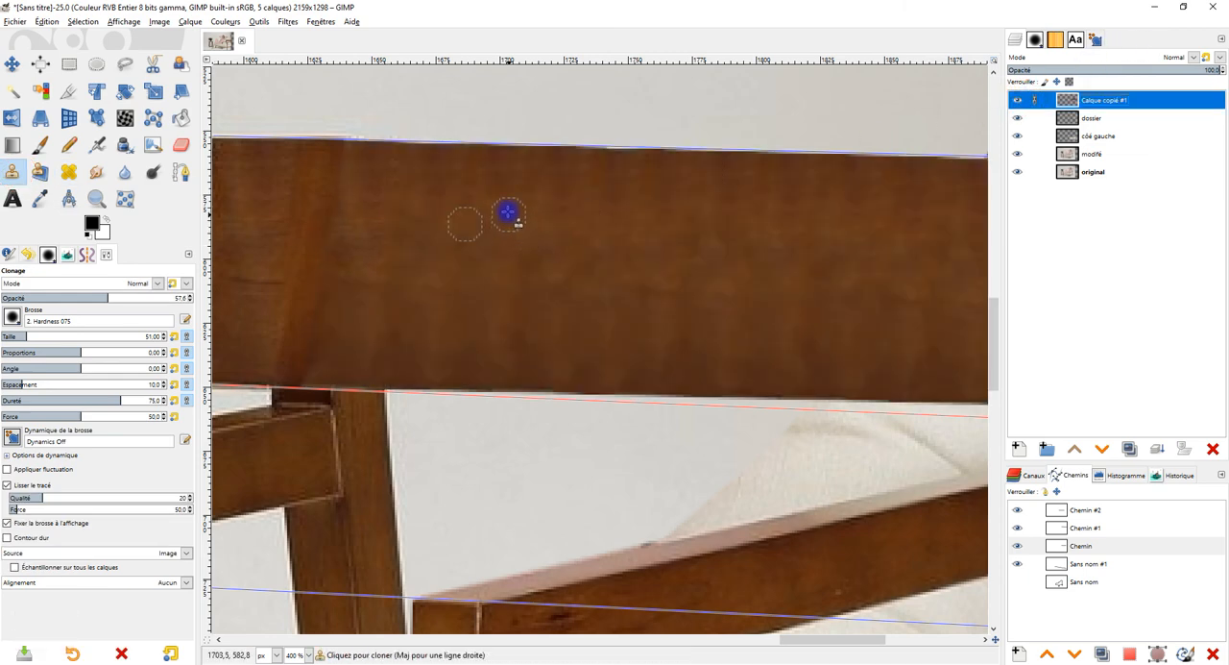
{"action": "left_click", "coordinate": [430, 225], "text": "ctrl"}
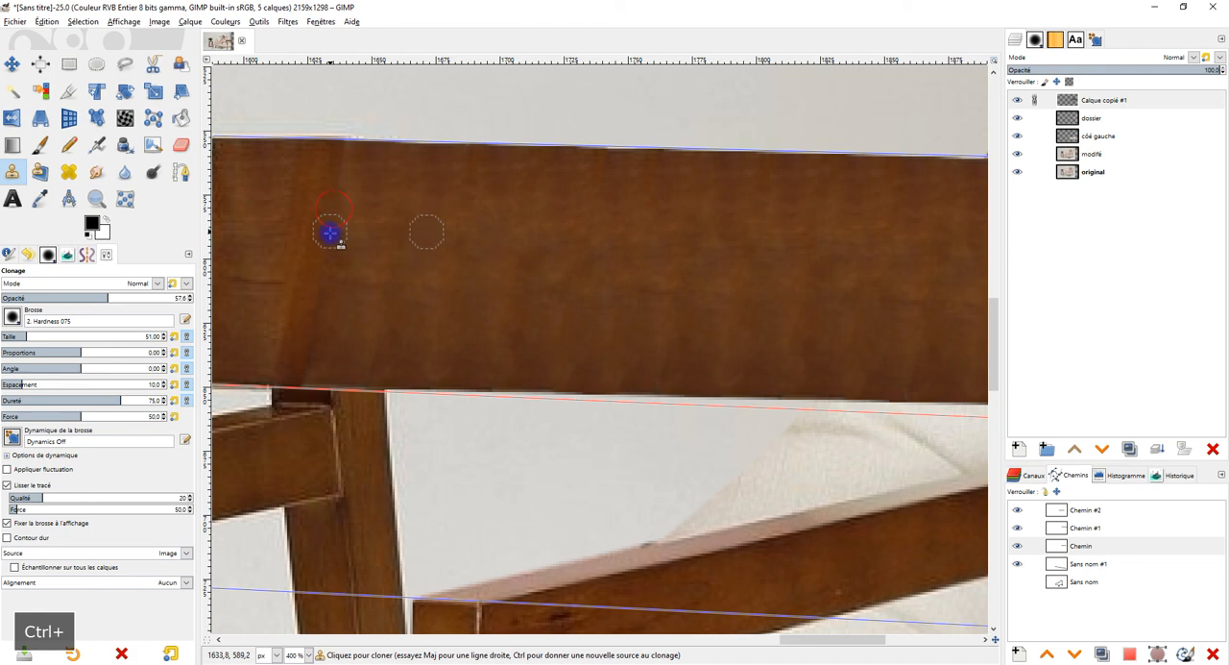
{"action": "left_click", "coordinate": [506, 230], "text": "ctrl"}
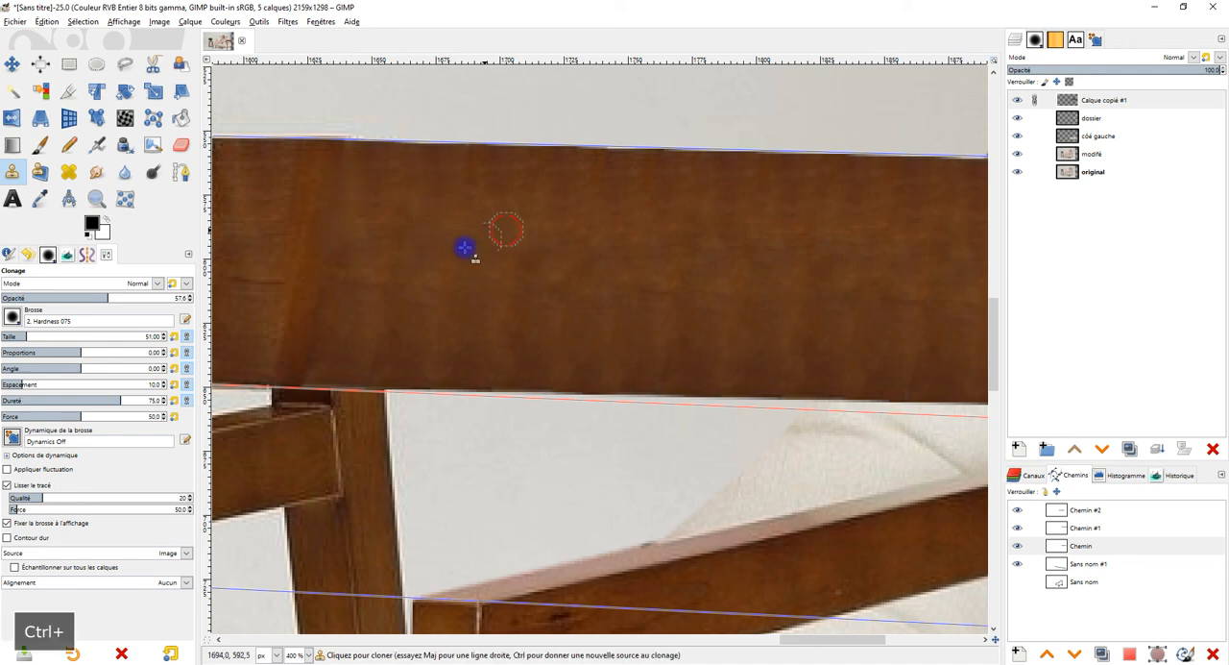
{"action": "left_click_drag", "start_coordinate": [322, 283], "coordinate": [311, 341]}
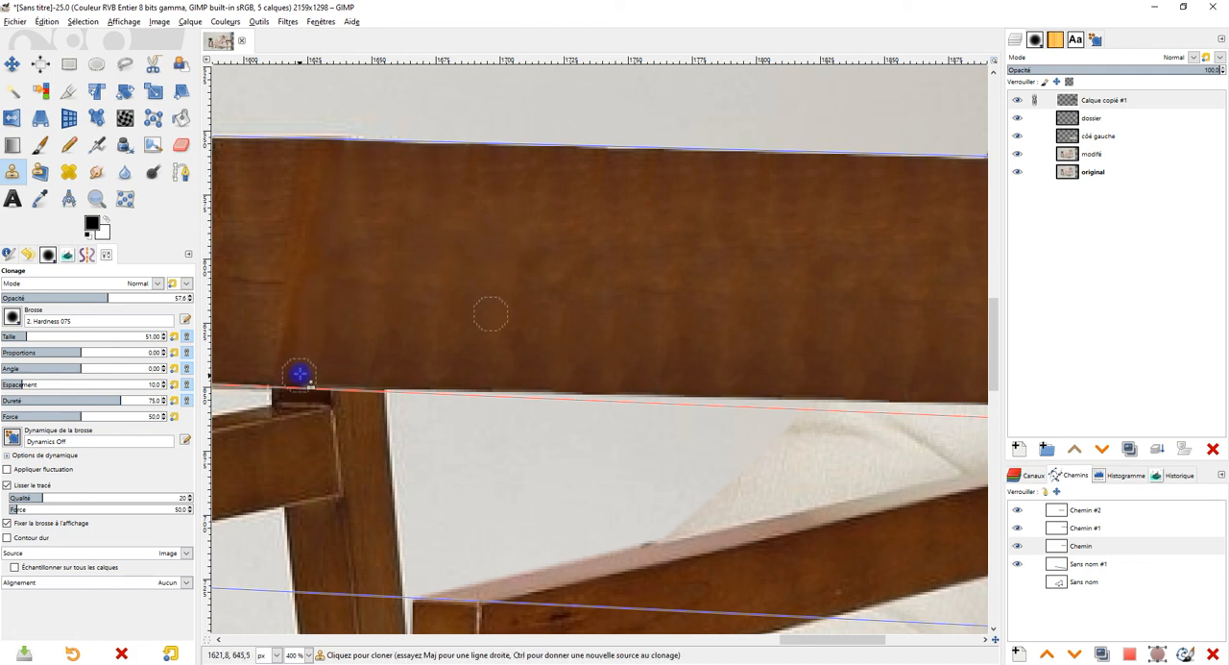
{"action": "left_click_drag", "start_coordinate": [382, 289], "coordinate": [499, 289]}
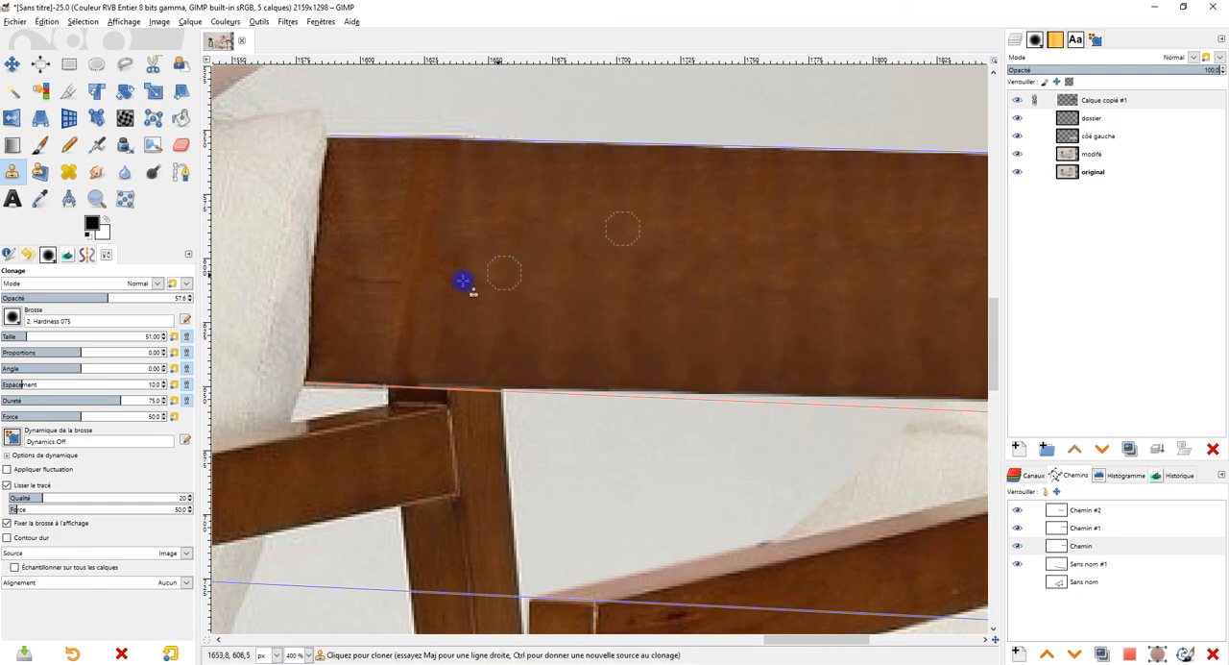
{"action": "key", "text": "ctrl+z"}
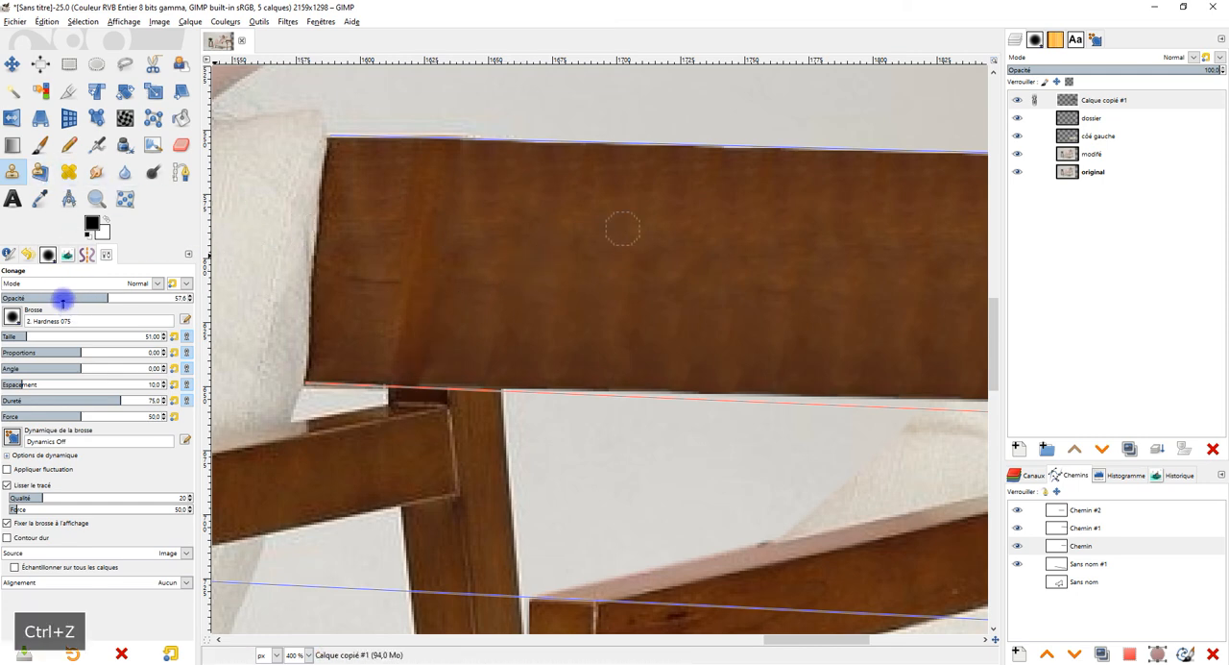
Step: Set the Clone opacity to 30.3 and clone sampled wood over the backrest's left joint down to the lower edge
{"action": "left_click", "coordinate": [58, 298]}
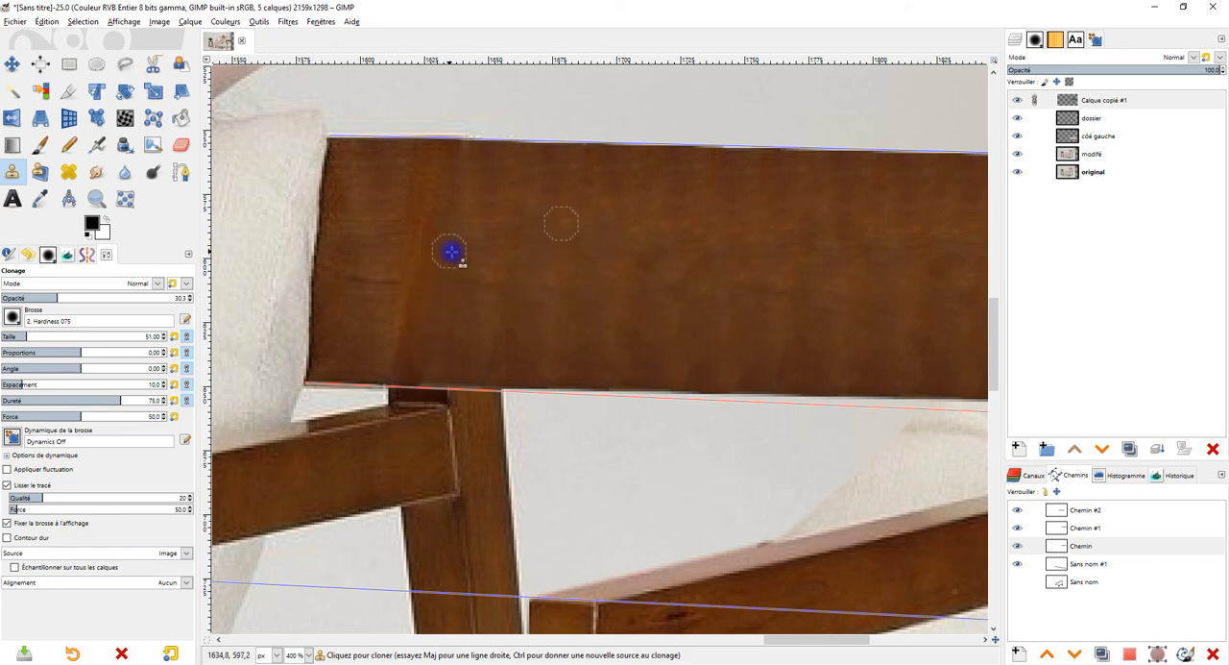
{"action": "left_click", "coordinate": [523, 333], "text": "ctrl"}
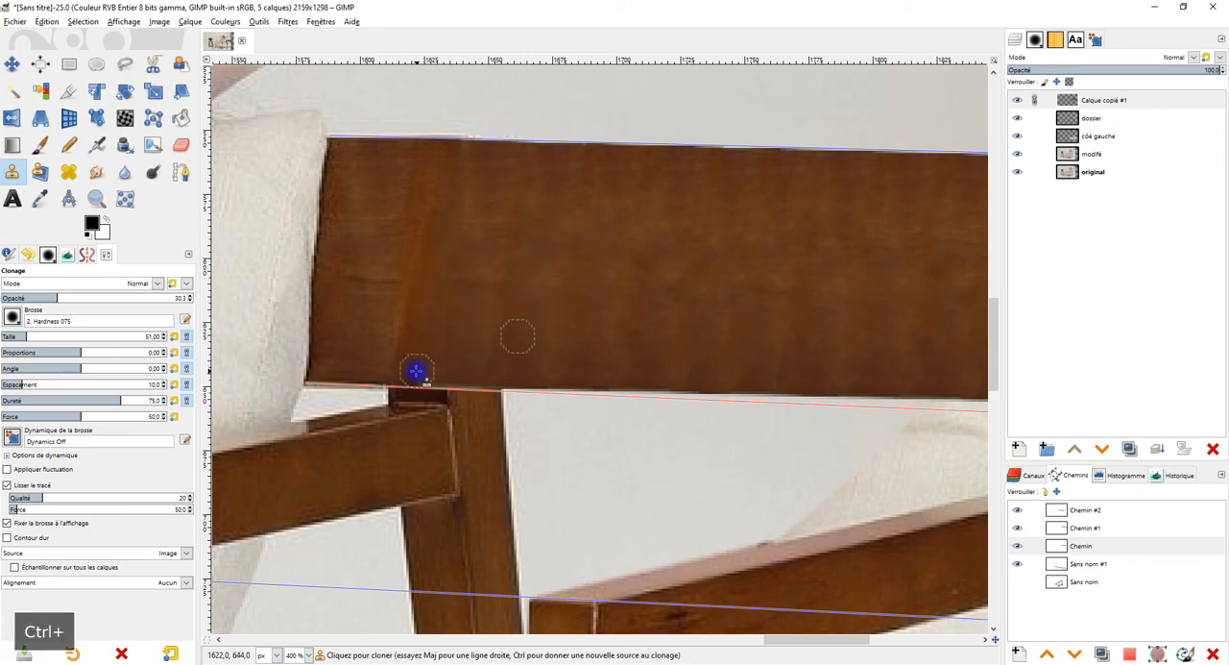
{"action": "left_click_drag", "start_coordinate": [418, 371], "coordinate": [408, 374]}
{"action": "scroll", "coordinate": [749, 277], "scroll_direction": "down", "scroll_amount": 2}
{"action": "scroll", "coordinate": [803, 185], "scroll_direction": "down", "scroll_amount": 1}
Step: Clone sampled wood over the repeating streaks in the middle and right part of the extended backrest
{"action": "left_click_drag", "start_coordinate": [805, 183], "coordinate": [658, 305]}
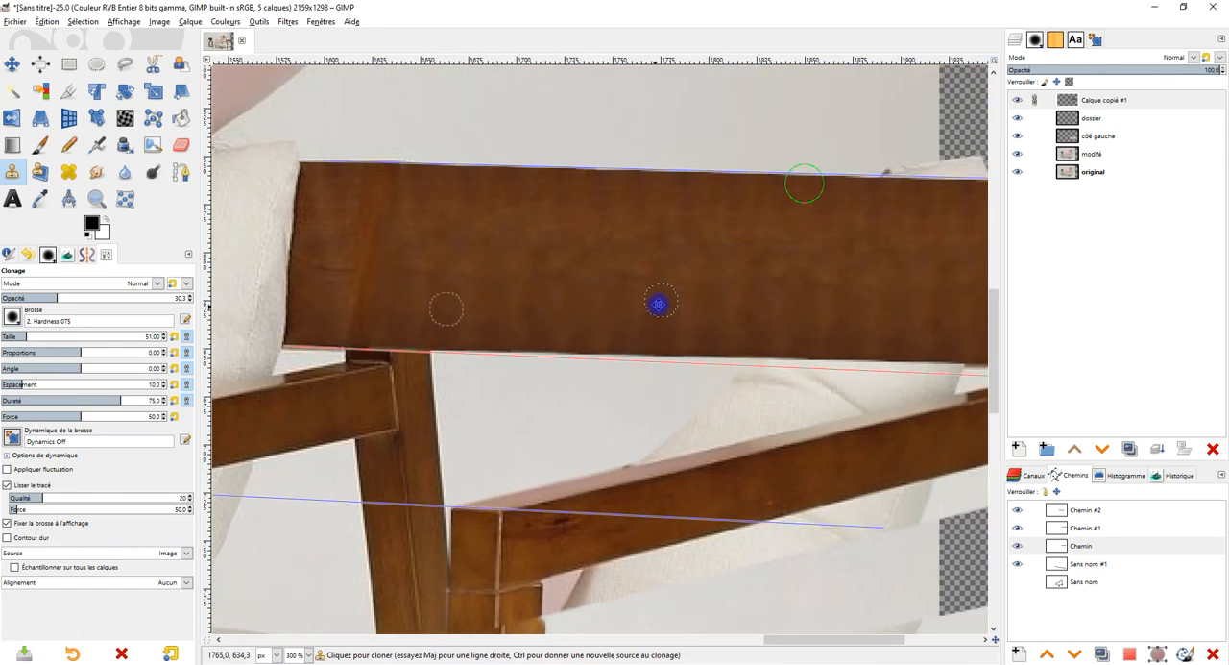
{"action": "left_click", "coordinate": [574, 259], "text": "ctrl"}
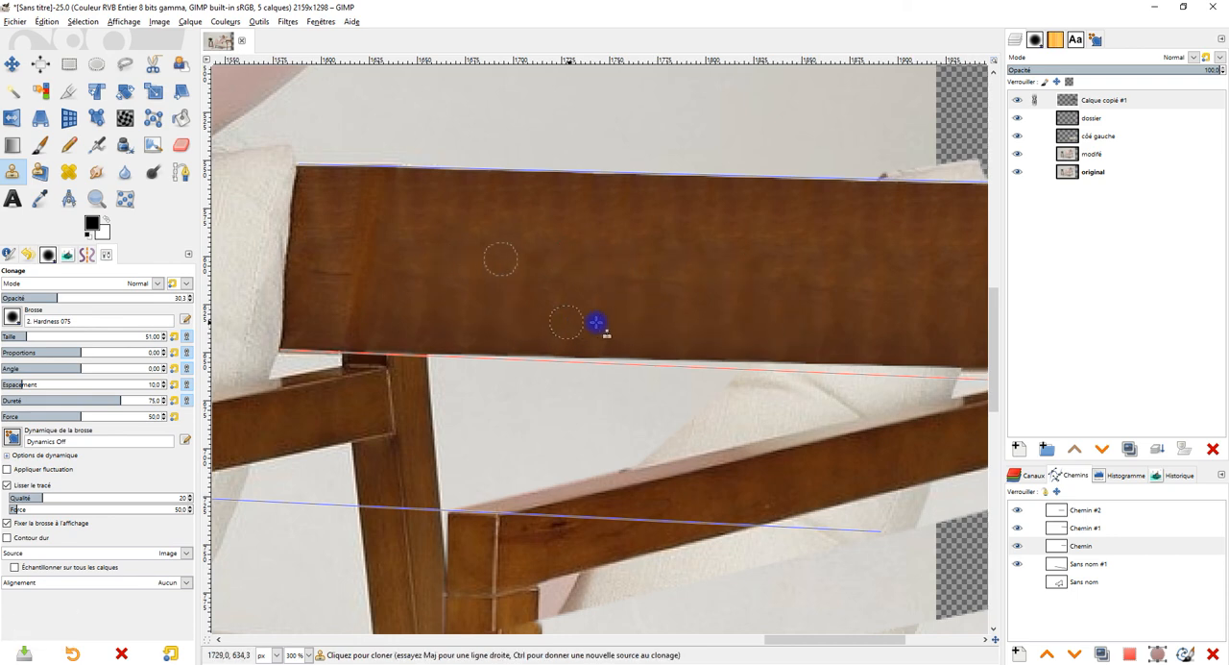
{"action": "left_click_drag", "start_coordinate": [724, 322], "coordinate": [744, 320]}
{"action": "left_click_drag", "start_coordinate": [897, 286], "coordinate": [852, 308]}
{"action": "left_click", "coordinate": [567, 292], "text": "ctrl"}
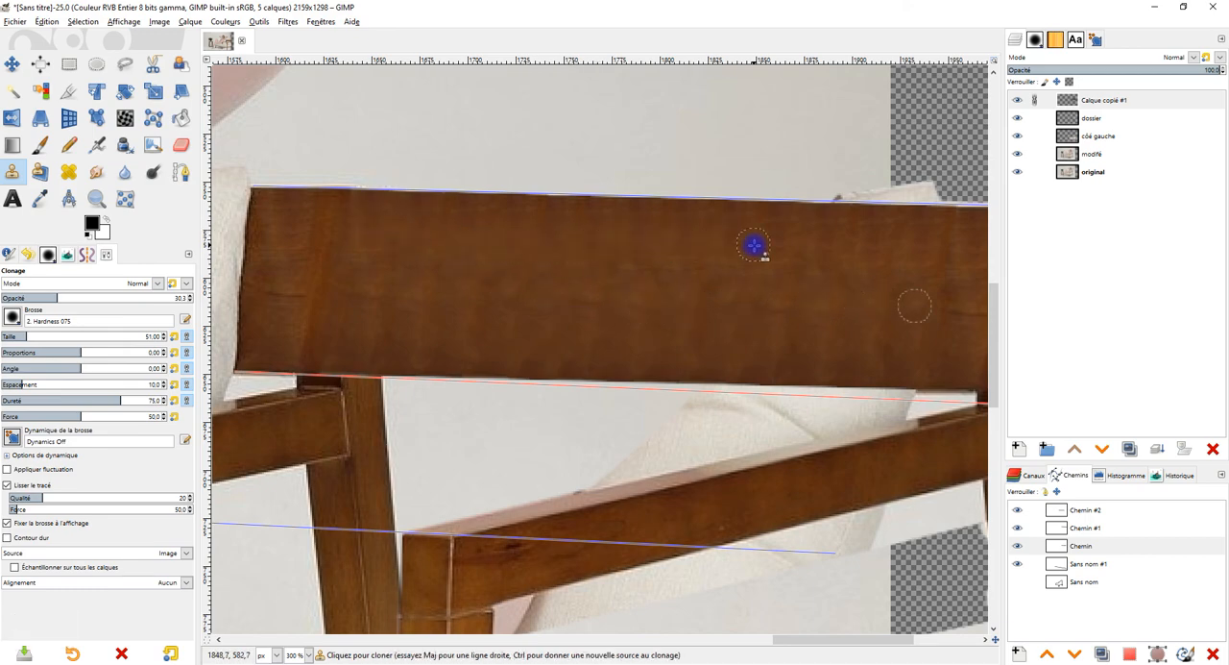
{"action": "scroll", "coordinate": [753, 245], "scroll_direction": "down", "scroll_amount": 3}
{"action": "scroll", "coordinate": [787, 252], "scroll_direction": "up", "scroll_amount": 4}
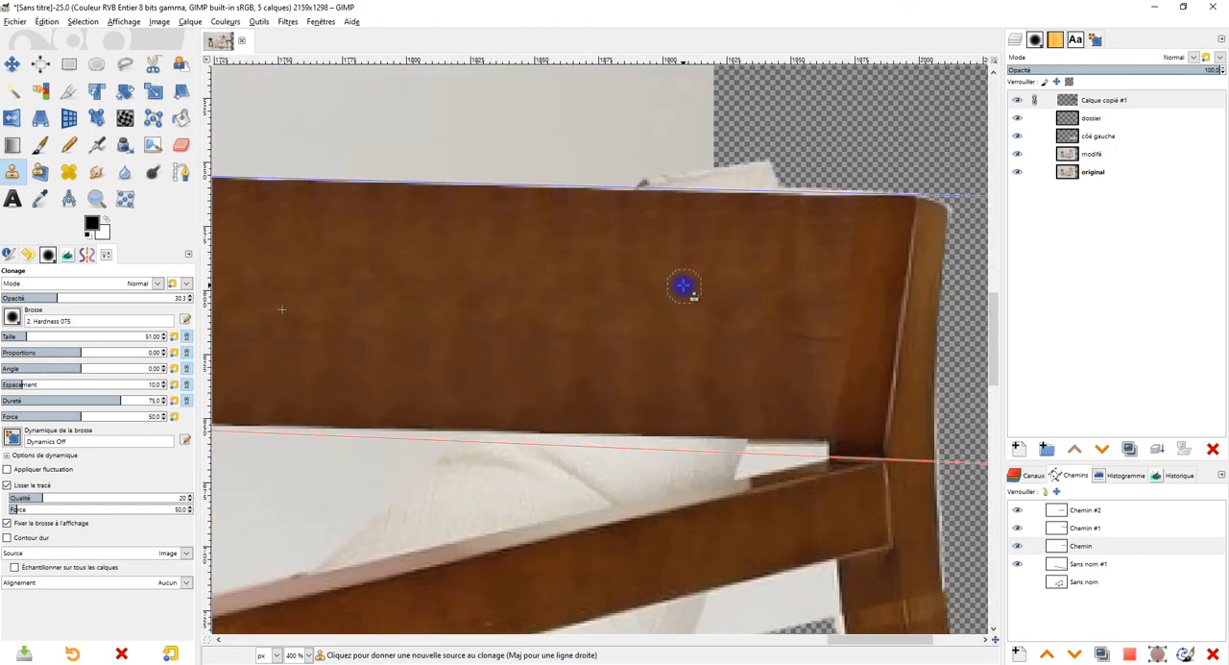
Step: Heal the uneven patches on the middle and right part of the backrest from sampled wood, undoing the first stroke near the right joint
{"action": "left_click", "coordinate": [69, 171]}
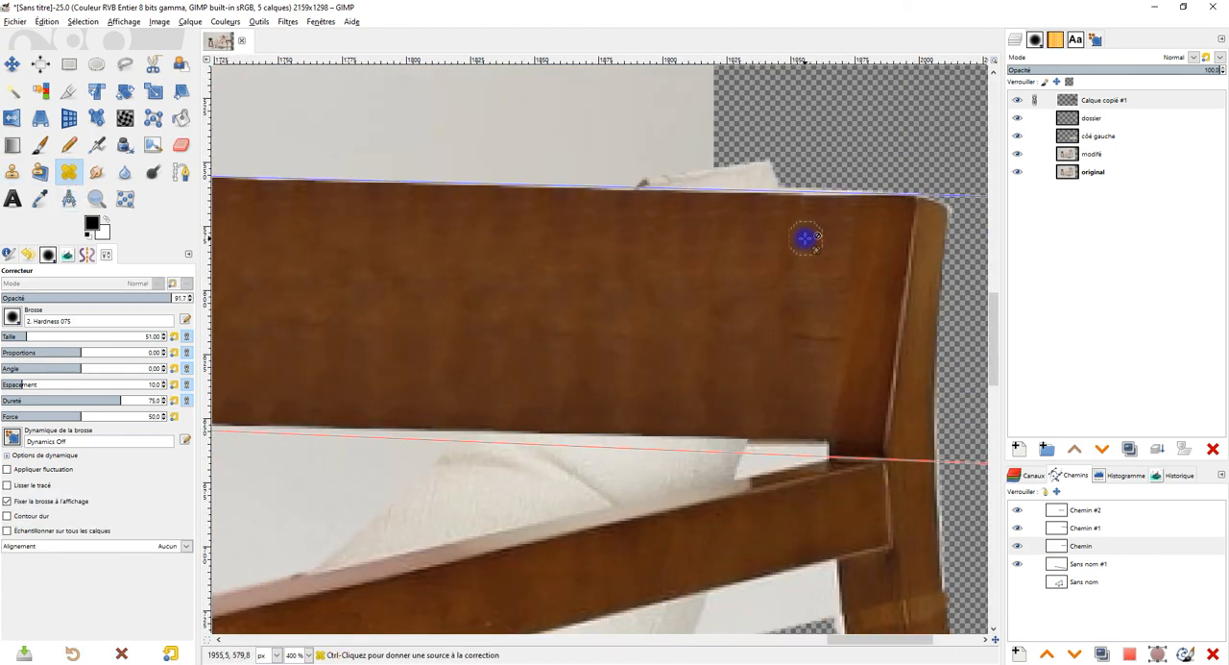
{"action": "left_click", "coordinate": [574, 312], "text": "ctrl"}
{"action": "mouse_move", "coordinate": [813, 238]}
{"action": "left_mouse_down"}
{"action": "mouse_move", "coordinate": [764, 241]}
{"action": "mouse_move", "coordinate": [805, 261]}
{"action": "left_mouse_up"}
{"action": "key", "text": "ctrl+z"}
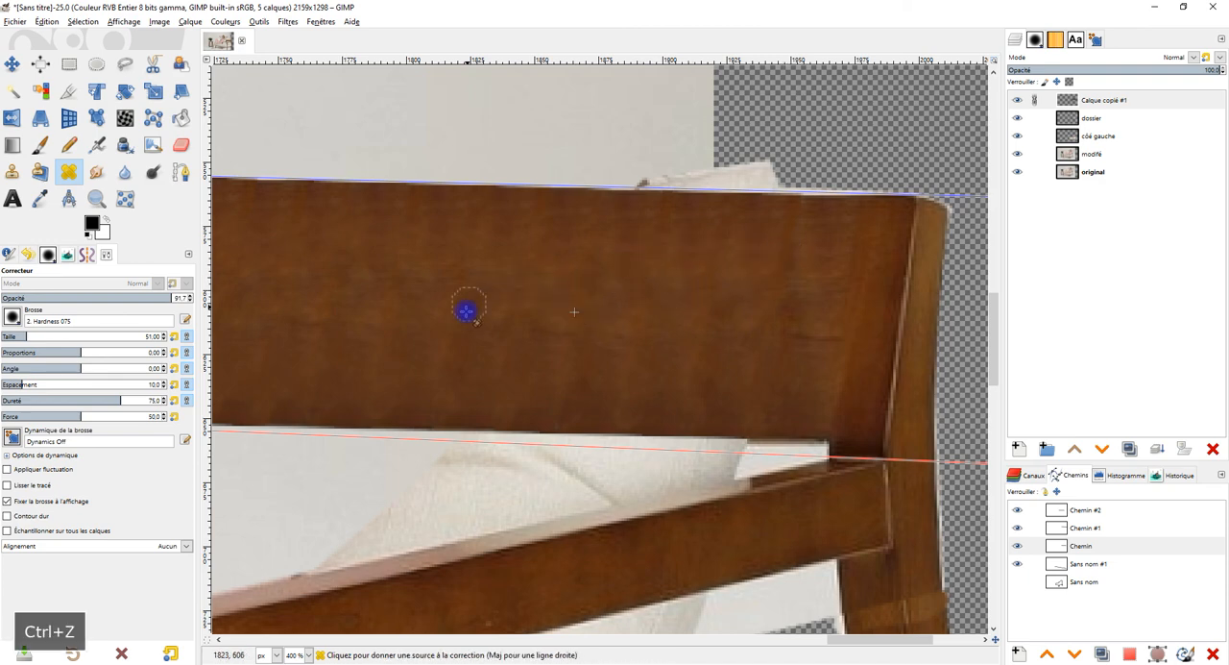
{"action": "left_click", "coordinate": [479, 309], "text": "ctrl"}
{"action": "mouse_move", "coordinate": [665, 240]}
{"action": "left_mouse_down"}
{"action": "mouse_move", "coordinate": [629, 291]}
{"action": "mouse_move", "coordinate": [603, 283]}
{"action": "mouse_move", "coordinate": [653, 246]}
{"action": "left_mouse_up"}
{"action": "left_click", "coordinate": [602, 283], "text": "ctrl"}
{"action": "left_click", "coordinate": [601, 303], "text": "ctrl"}
{"action": "mouse_move", "coordinate": [495, 348]}
{"action": "left_mouse_down"}
{"action": "mouse_move", "coordinate": [469, 351]}
{"action": "mouse_move", "coordinate": [472, 367]}
{"action": "mouse_move", "coordinate": [538, 340]}
{"action": "left_mouse_up"}
Step: Blur the mottled wood texture across the extended backrest, raising the brush size to 127 and the rate to 79.7
{"action": "scroll", "coordinate": [538, 340], "scroll_direction": "down", "scroll_amount": 2}
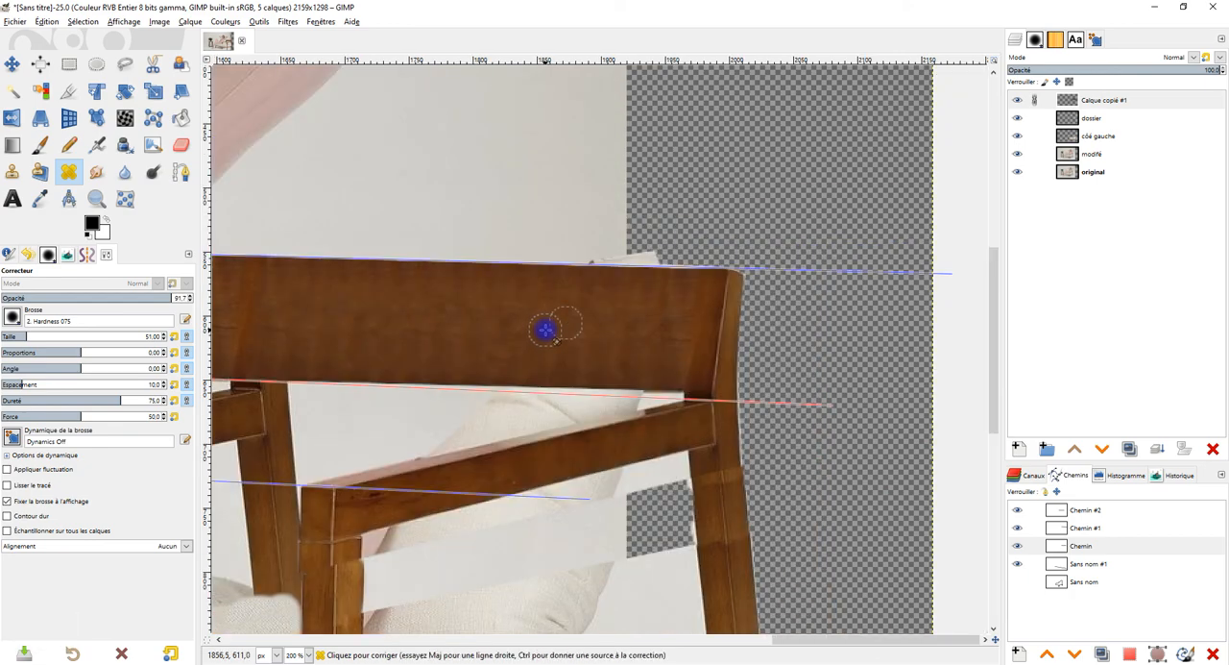
{"action": "scroll", "coordinate": [614, 316], "scroll_direction": "up", "scroll_amount": 1}
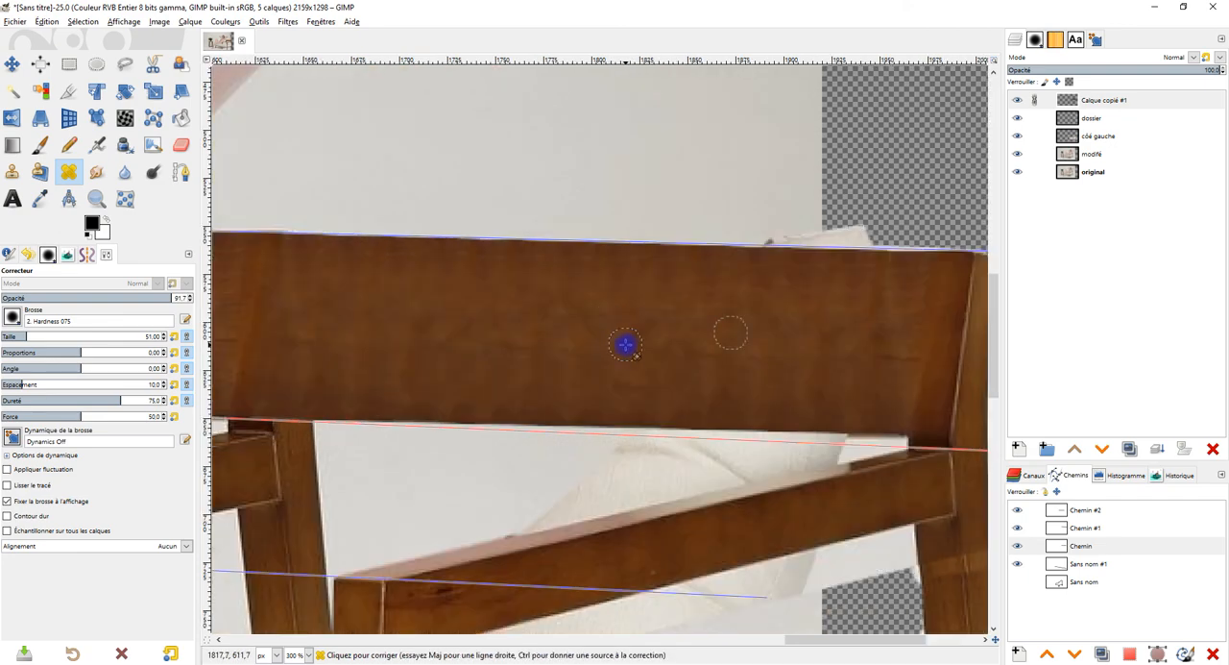
{"action": "scroll", "coordinate": [576, 367], "scroll_direction": "up", "scroll_amount": 1}
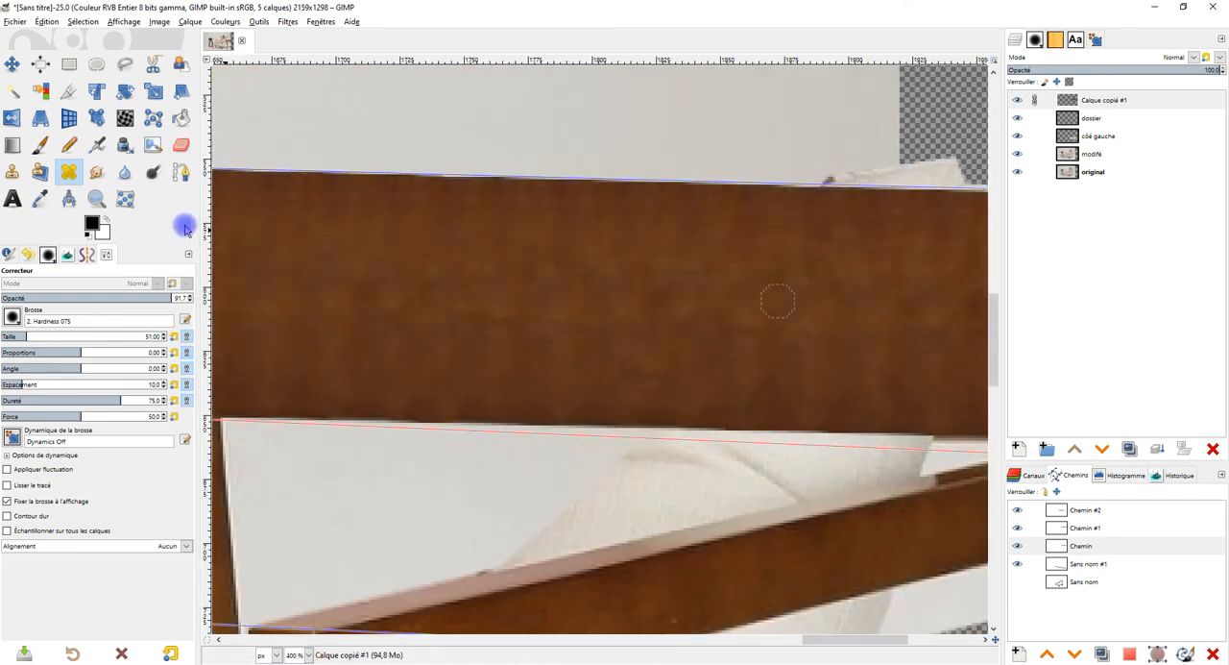
{"action": "left_click", "coordinate": [128, 173]}
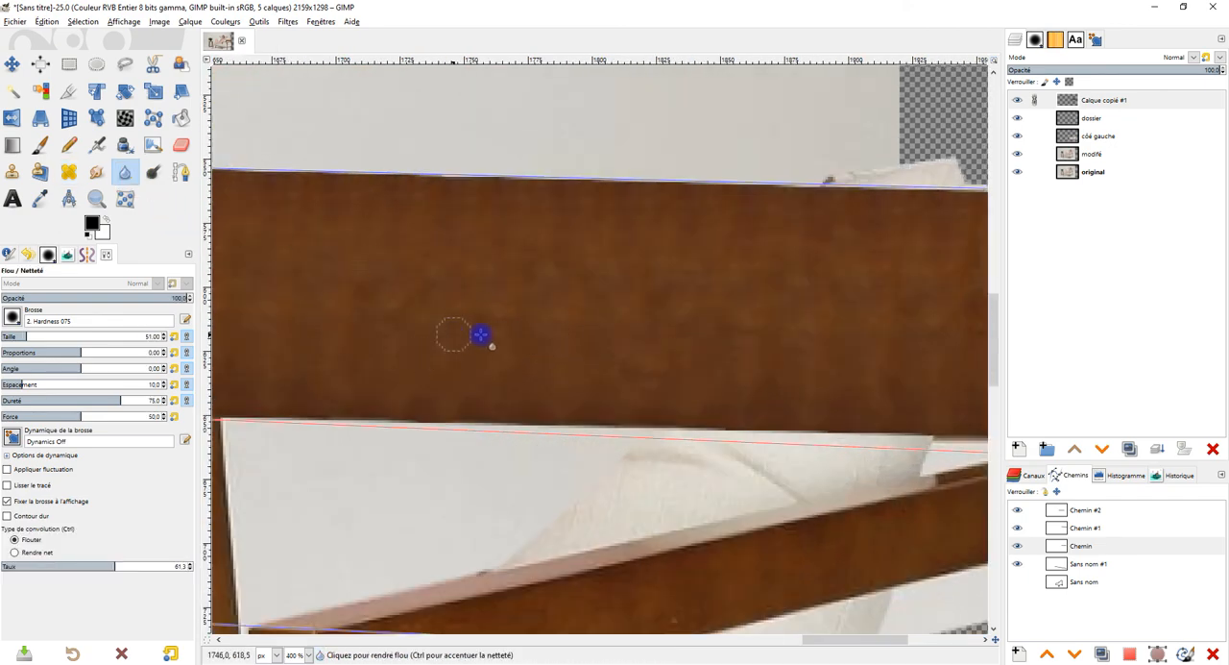
{"action": "left_click_drag", "start_coordinate": [479, 312], "coordinate": [651, 240]}
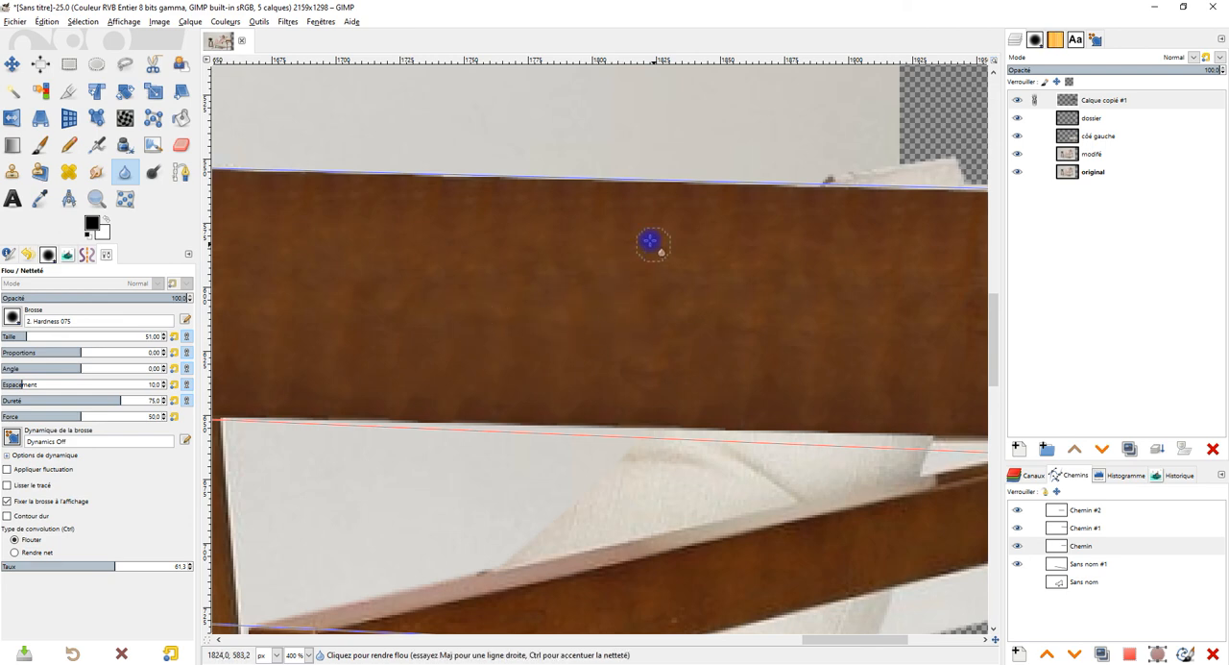
{"action": "scroll", "coordinate": [740, 260], "scroll_direction": "down", "scroll_amount": 1}
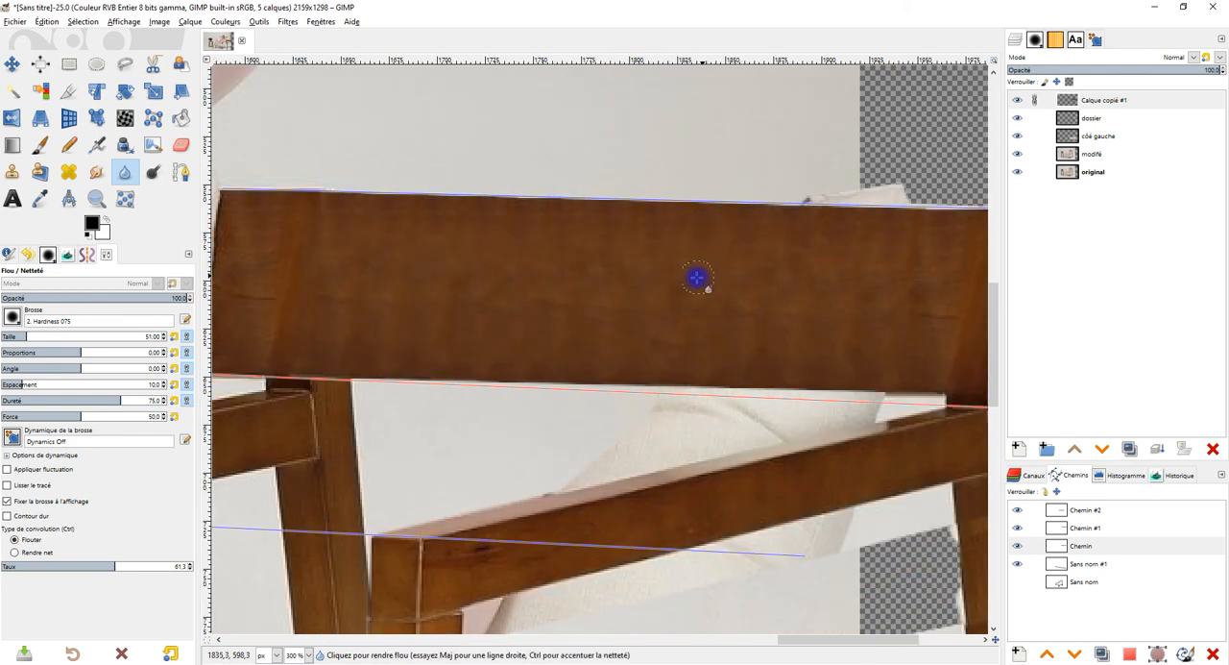
{"action": "left_click_drag", "start_coordinate": [699, 279], "coordinate": [727, 327]}
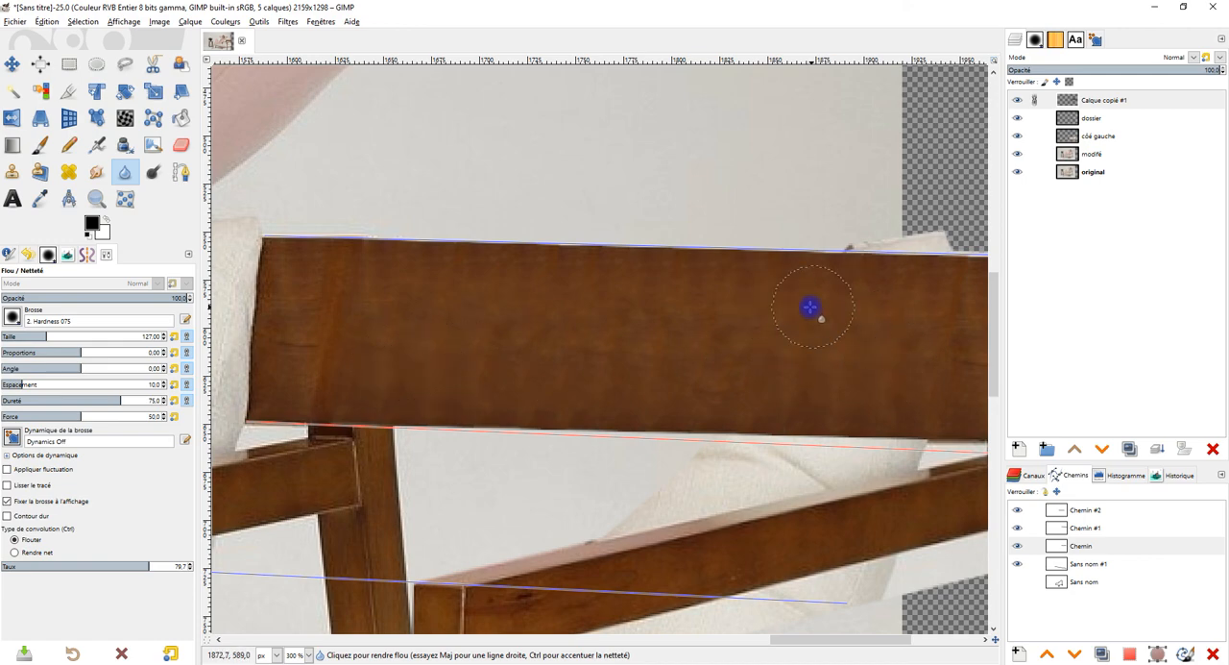
{"action": "scroll", "coordinate": [714, 357], "scroll_direction": "right", "scroll_amount": 5}
{"action": "scroll", "coordinate": [720, 332], "scroll_direction": "up", "scroll_amount": 1}
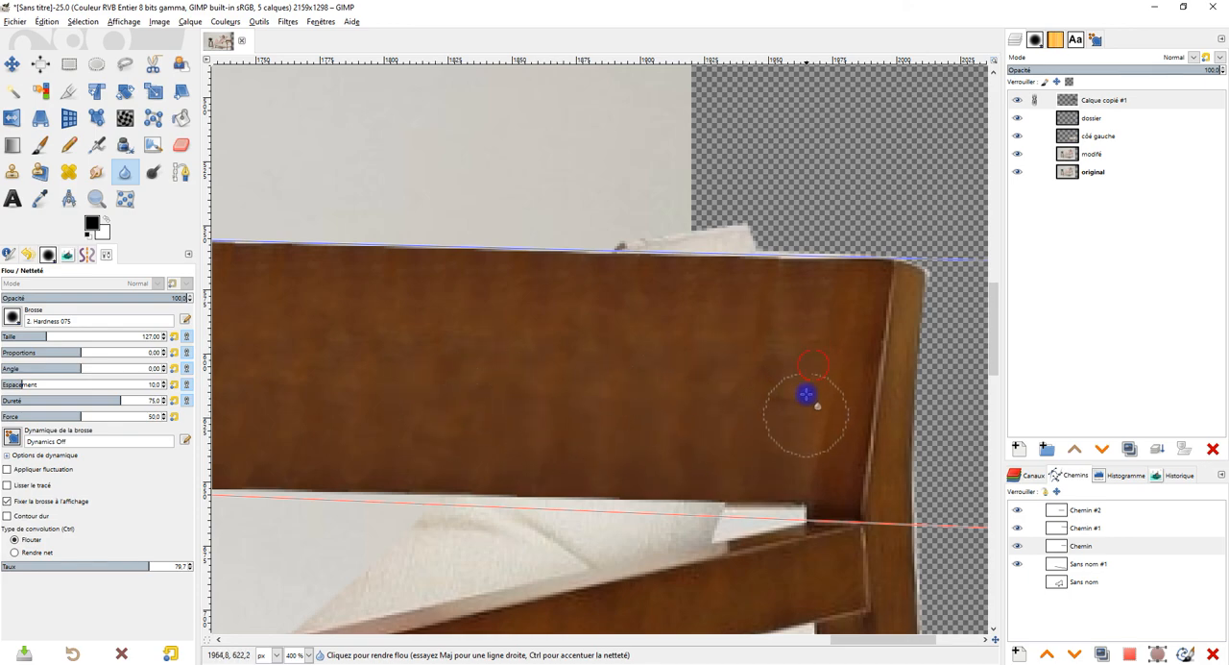
{"action": "scroll", "coordinate": [805, 394], "scroll_direction": "down", "scroll_amount": 4}
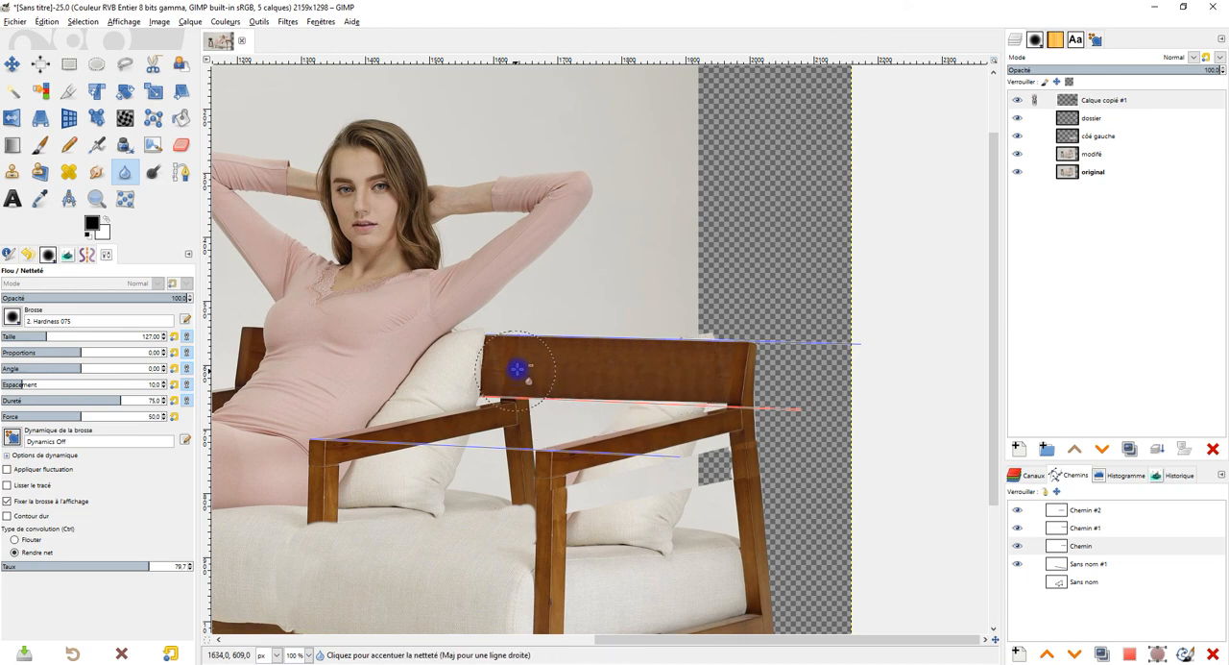
Step: Smudge the wood on the left and middle part of the backrest lengthwise at 10.7 opacity
{"action": "scroll", "coordinate": [515, 371], "scroll_direction": "up", "scroll_amount": 4}
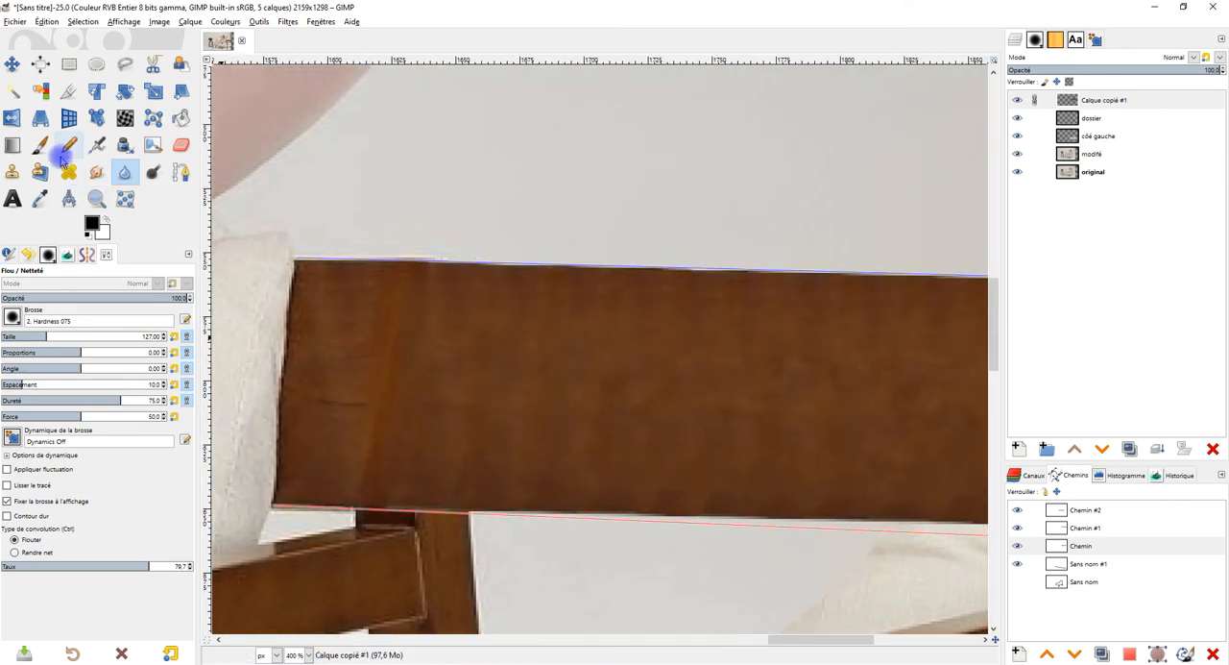
{"action": "left_click", "coordinate": [96, 172]}
{"action": "left_click", "coordinate": [19, 299]}
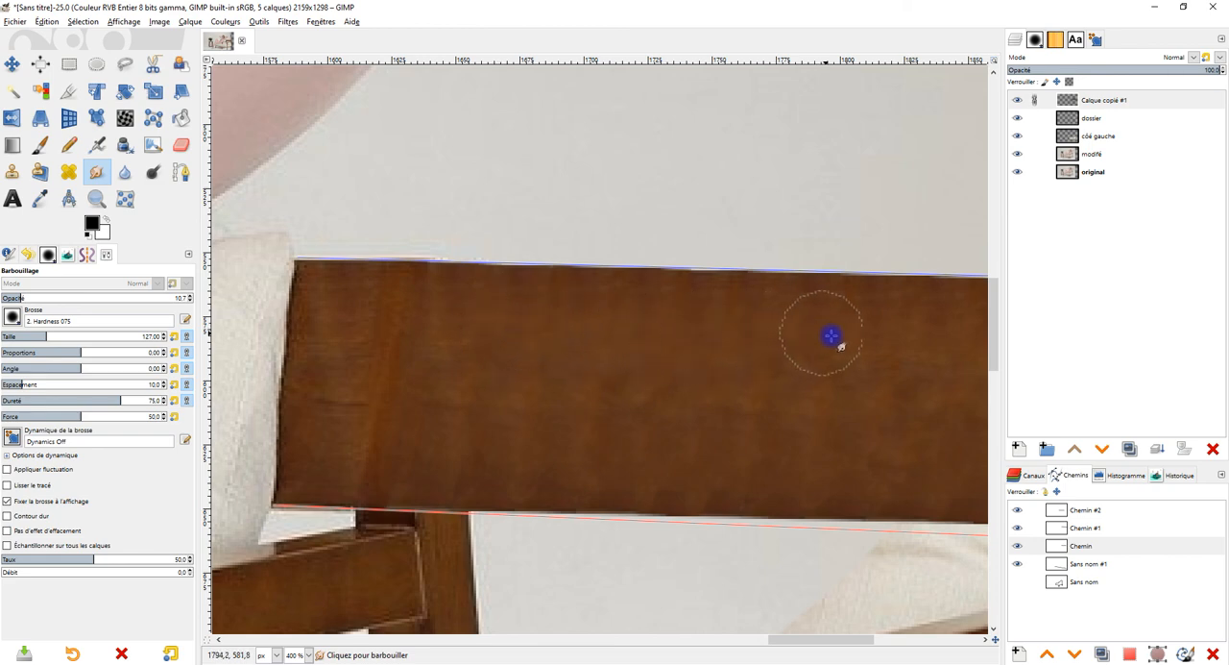
{"action": "left_click_drag", "start_coordinate": [835, 359], "coordinate": [755, 320]}
{"action": "left_click_drag", "start_coordinate": [850, 412], "coordinate": [629, 412]}
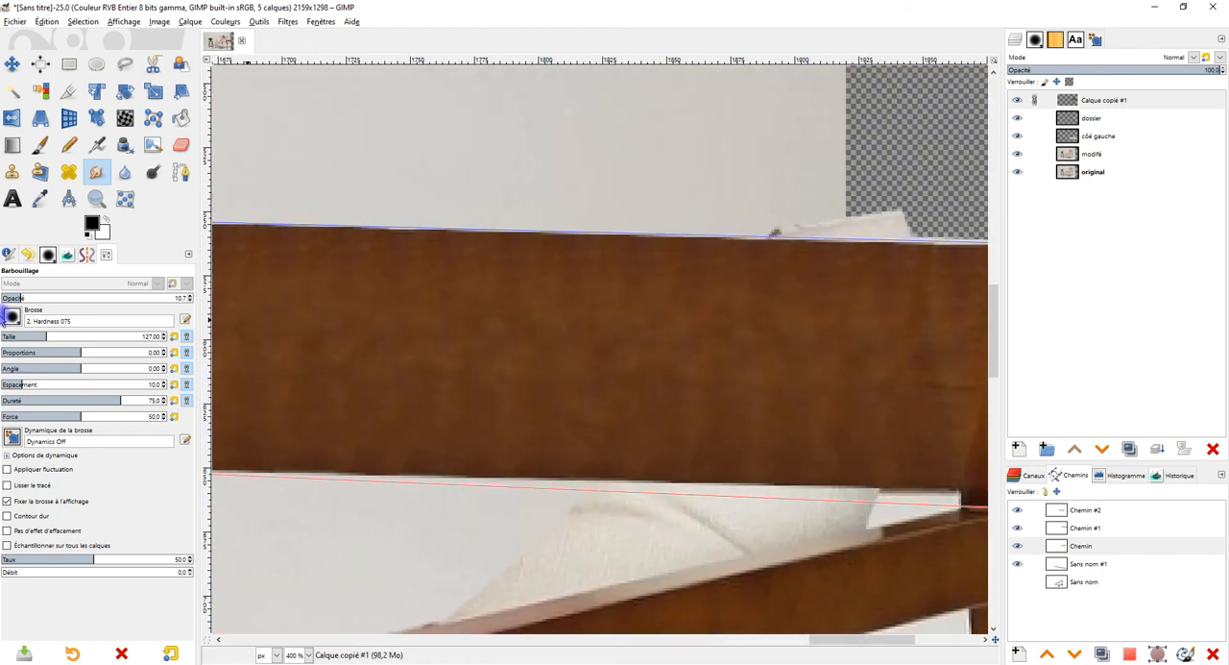
Step: Raise the Smudge opacity to 33.8 and smudge the backrest in long, straight strokes along its whole length
{"action": "left_click", "coordinate": [61, 299]}
{"action": "left_click_drag", "start_coordinate": [496, 313], "coordinate": [729, 313]}
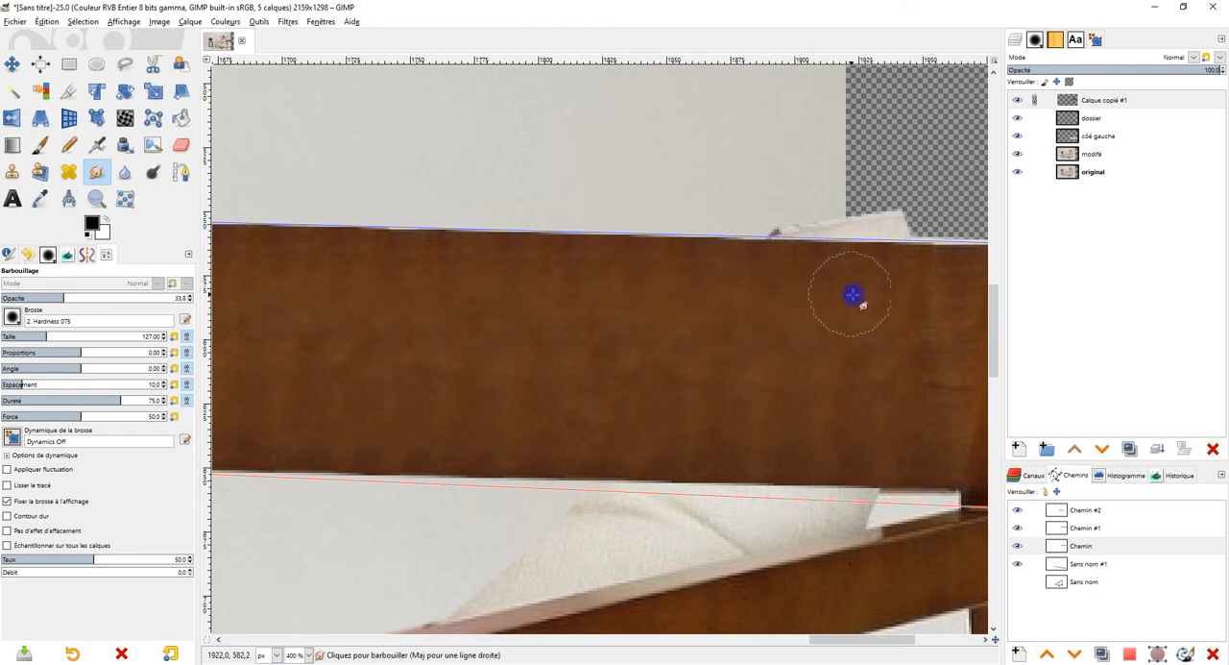
{"action": "scroll", "coordinate": [761, 363], "scroll_direction": "down", "scroll_amount": 2, "text": "ctrl"}
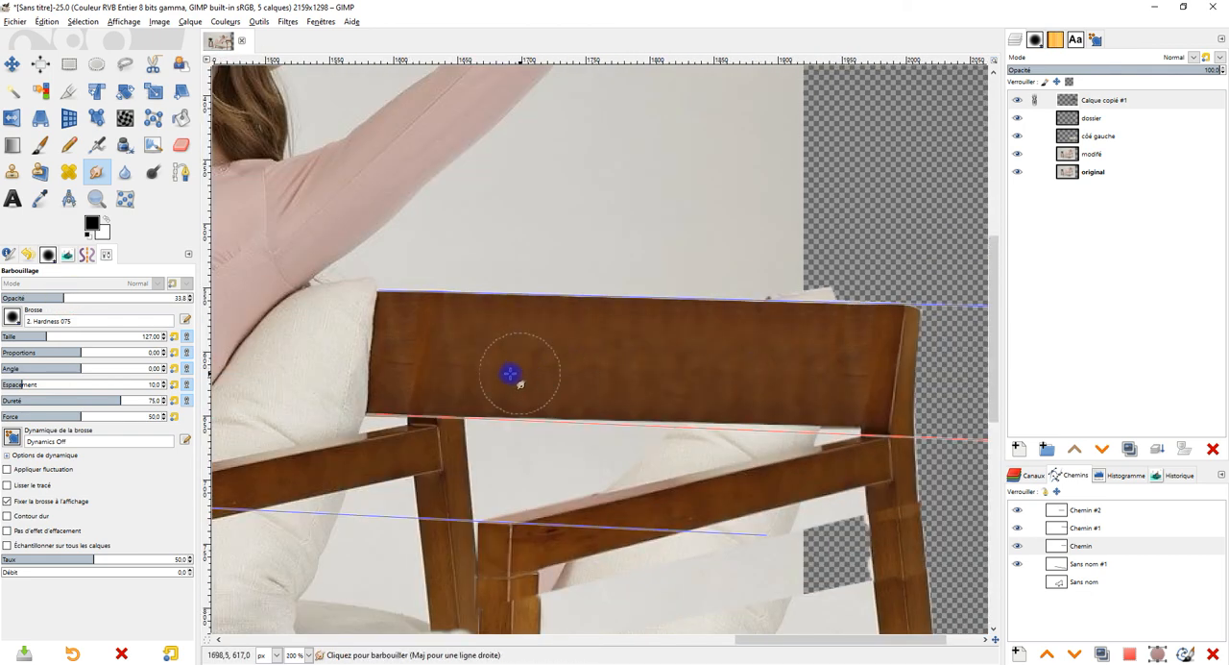
{"action": "left_click", "coordinate": [474, 365]}
{"action": "left_click", "coordinate": [807, 377], "text": "shift"}
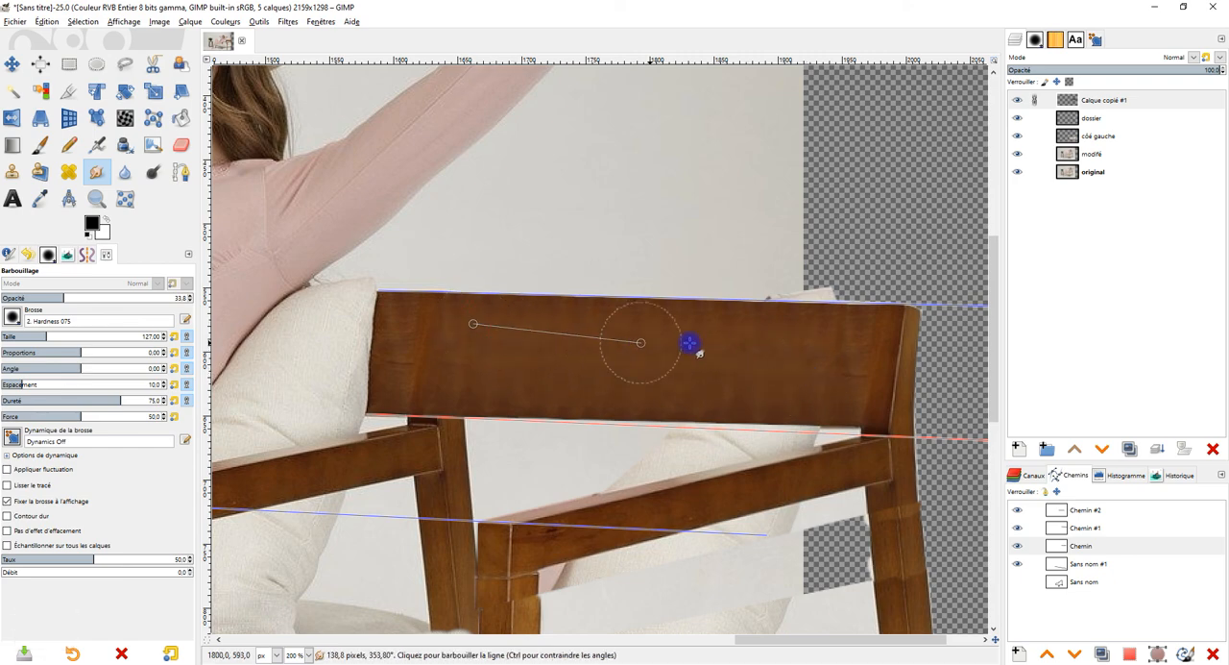
{"action": "left_click", "coordinate": [842, 340], "text": "shift"}
Step: Select the opaque area of Calque copié #1 from its alpha and smudge the wood inside it lengthwise at 71.7 opacity
{"action": "left_click", "coordinate": [135, 298]}
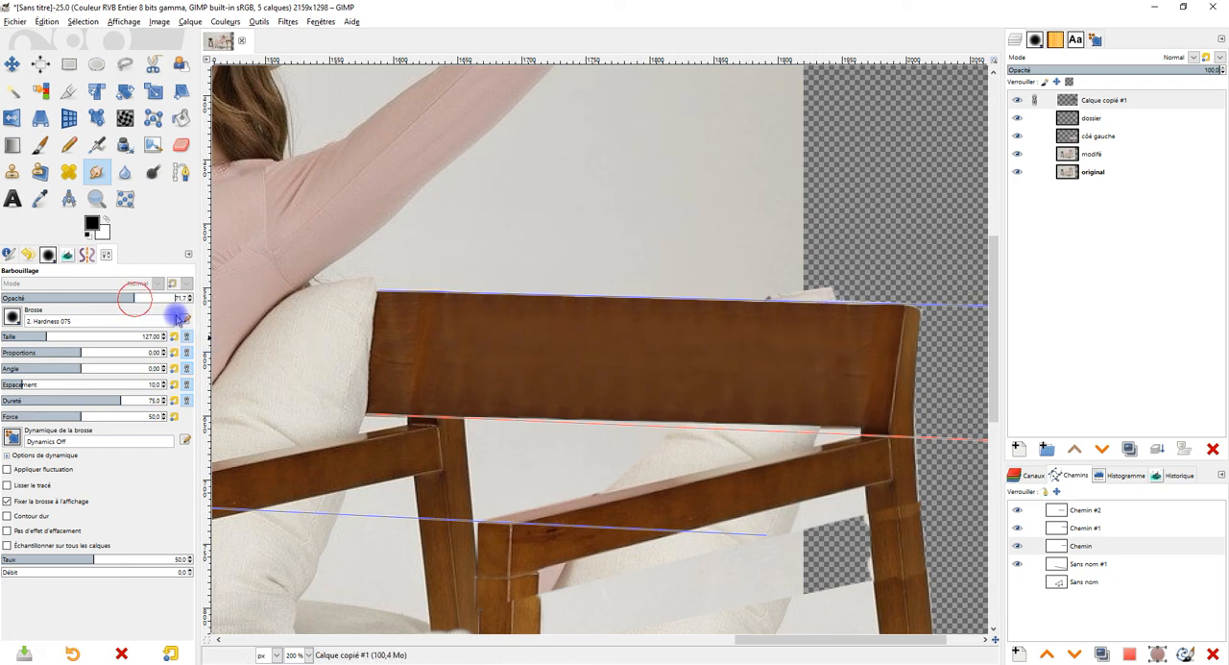
{"action": "scroll", "coordinate": [515, 378], "scroll_direction": "up", "scroll_amount": 1}
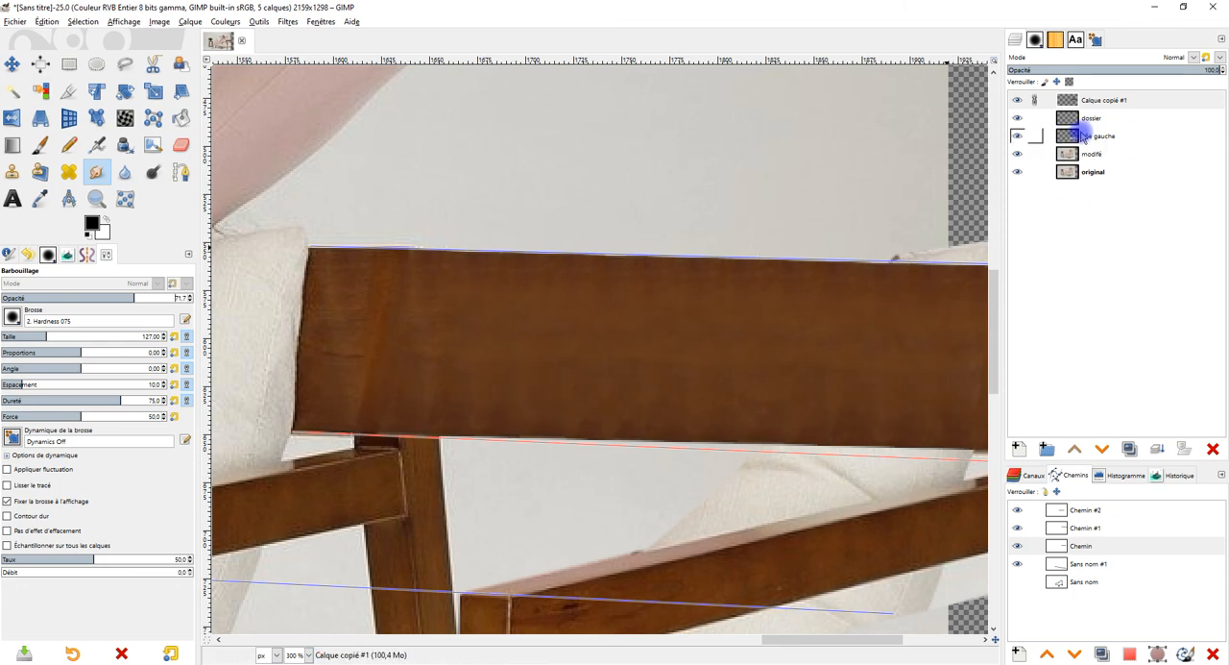
{"action": "right_click", "coordinate": [1072, 101]}
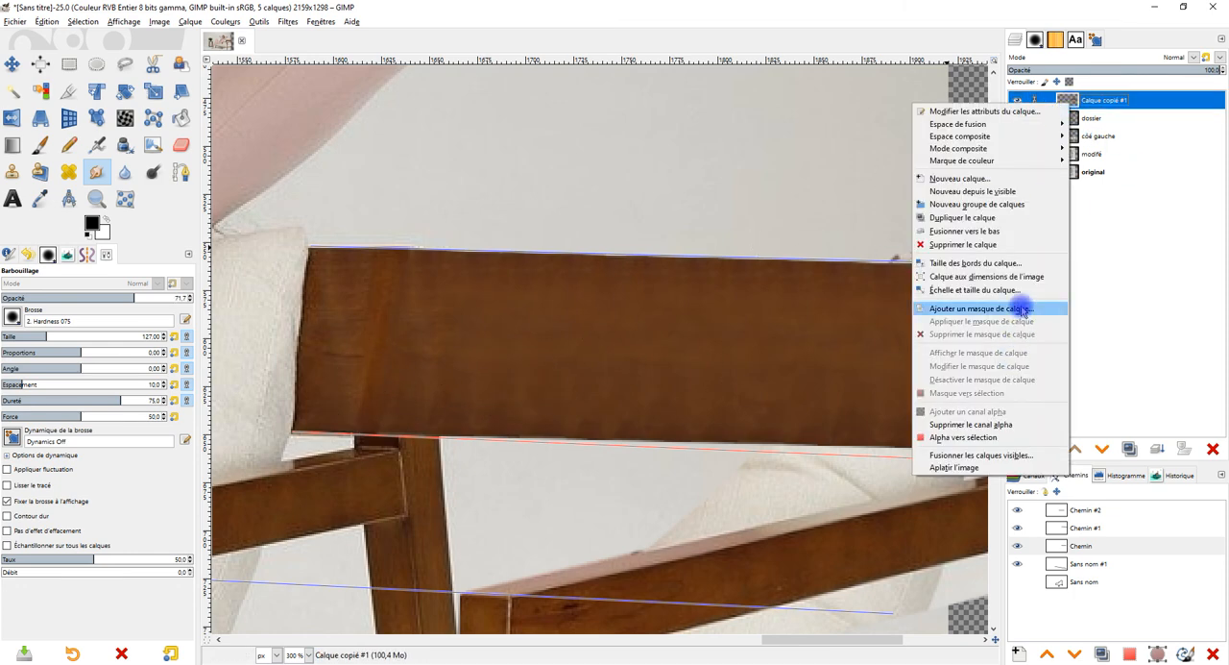
{"action": "left_click", "coordinate": [978, 438]}
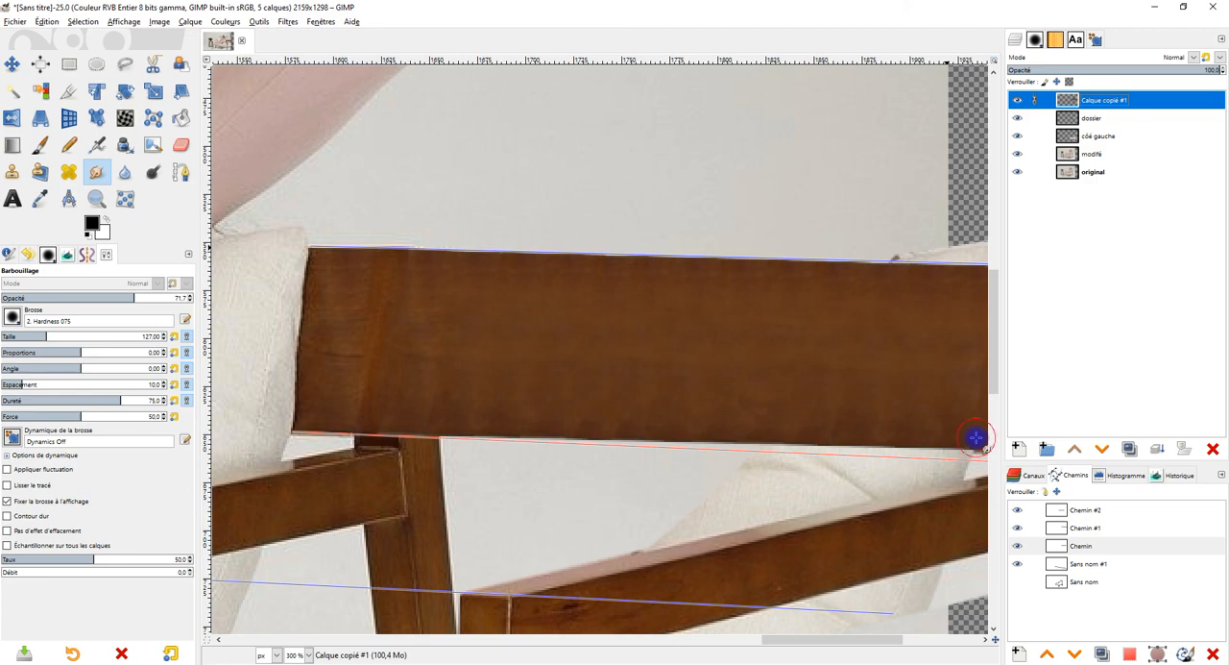
{"action": "left_click_drag", "start_coordinate": [744, 339], "coordinate": [558, 338]}
{"action": "left_click", "coordinate": [267, 287]}
{"action": "left_click", "coordinate": [813, 294], "text": "shift"}
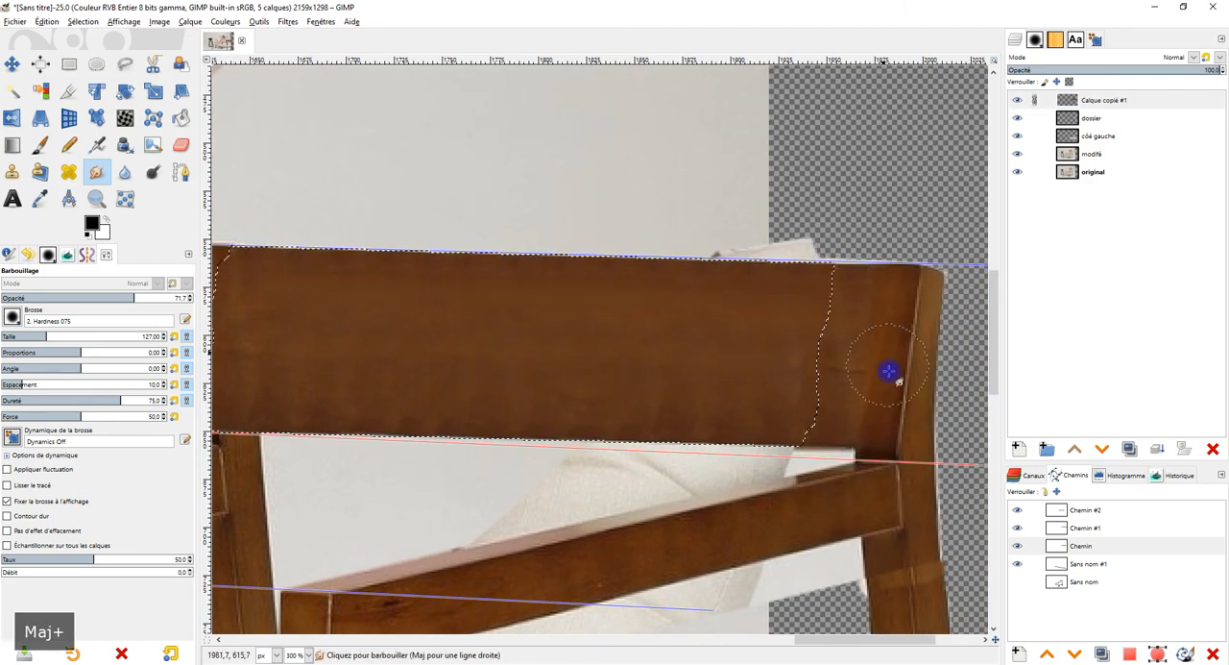
Step: Undo the last smudge stroke and smudge the selected backrest wood lengthwise again in straight strokes at 46.9 opacity
{"action": "key", "text": "ctrl+z"}
{"action": "left_click", "coordinate": [89, 300]}
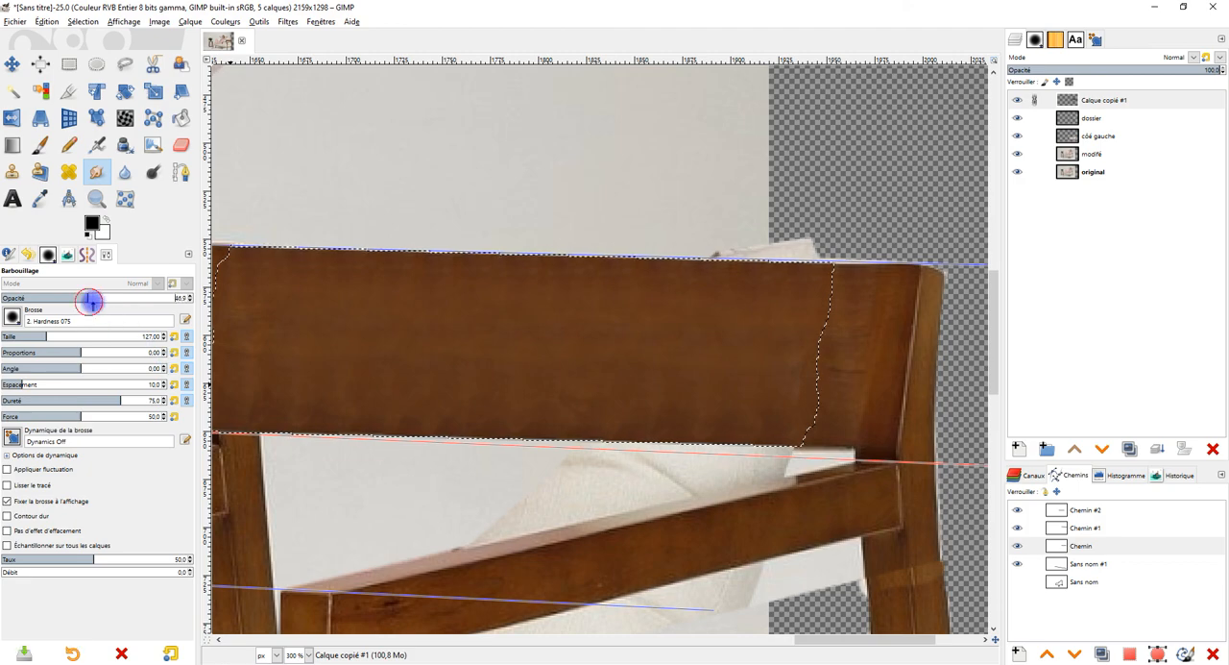
{"action": "left_click", "coordinate": [774, 301], "text": "shift"}
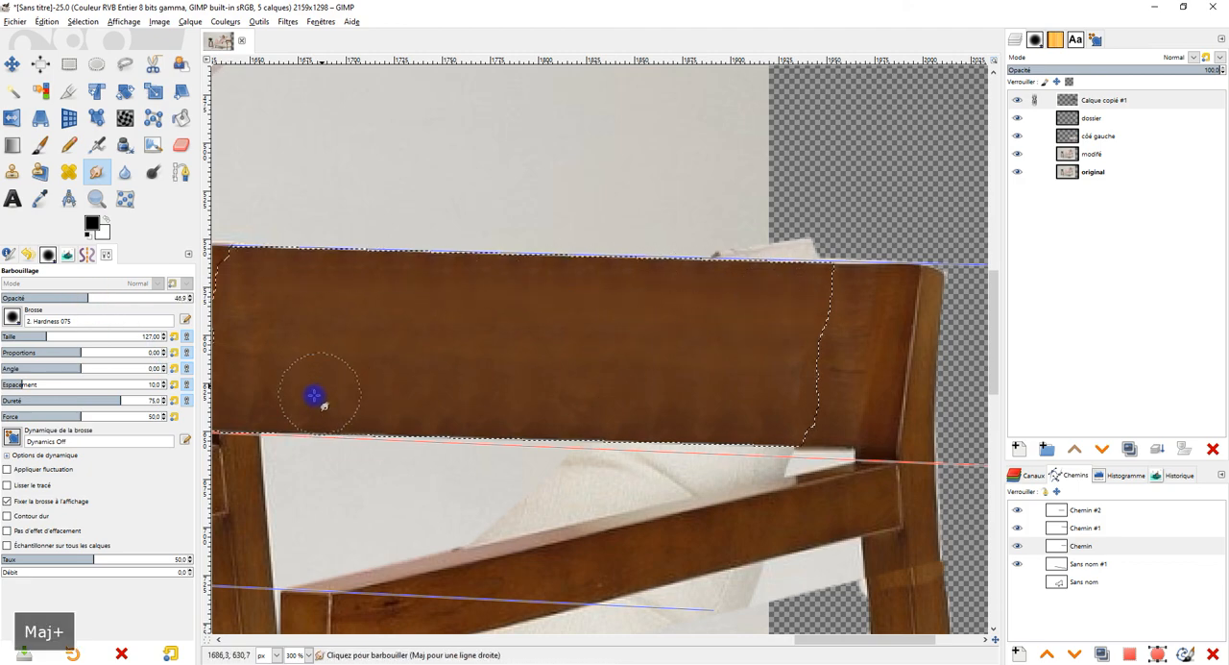
{"action": "left_click", "coordinate": [253, 398]}
{"action": "left_click", "coordinate": [763, 417], "text": "shift"}
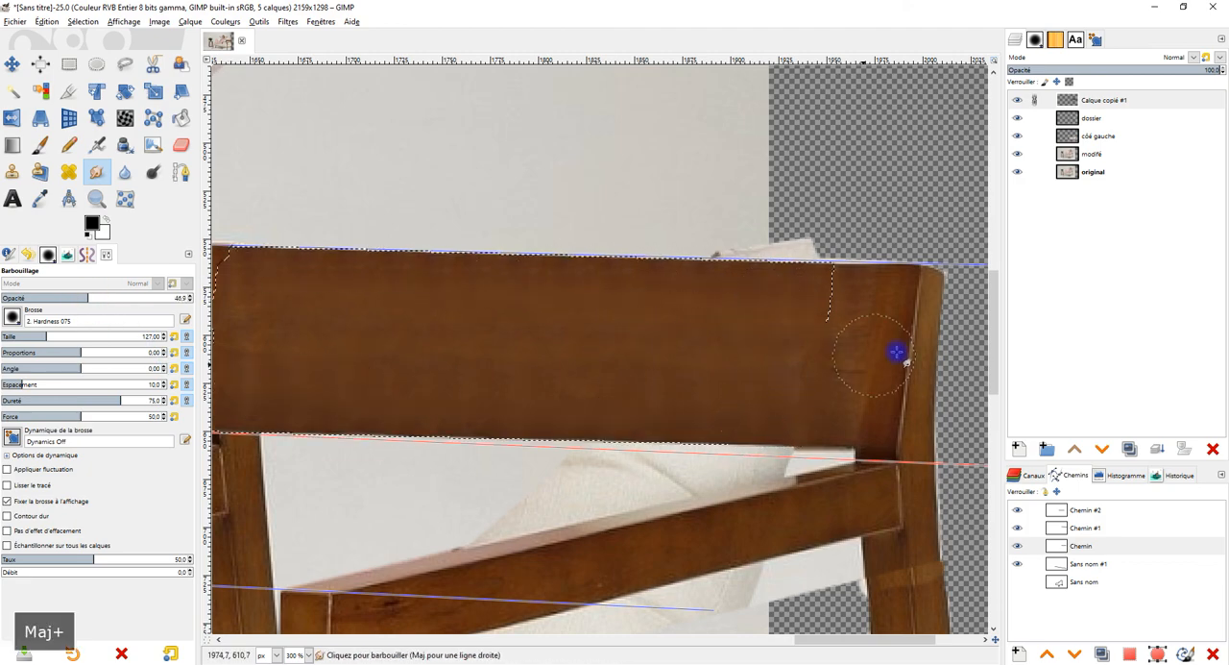
Step: Clear the selection around the copied backrest wood
{"action": "scroll", "coordinate": [913, 349], "scroll_direction": "down", "scroll_amount": 1}
{"action": "left_click_drag", "start_coordinate": [897, 359], "coordinate": [839, 363]}
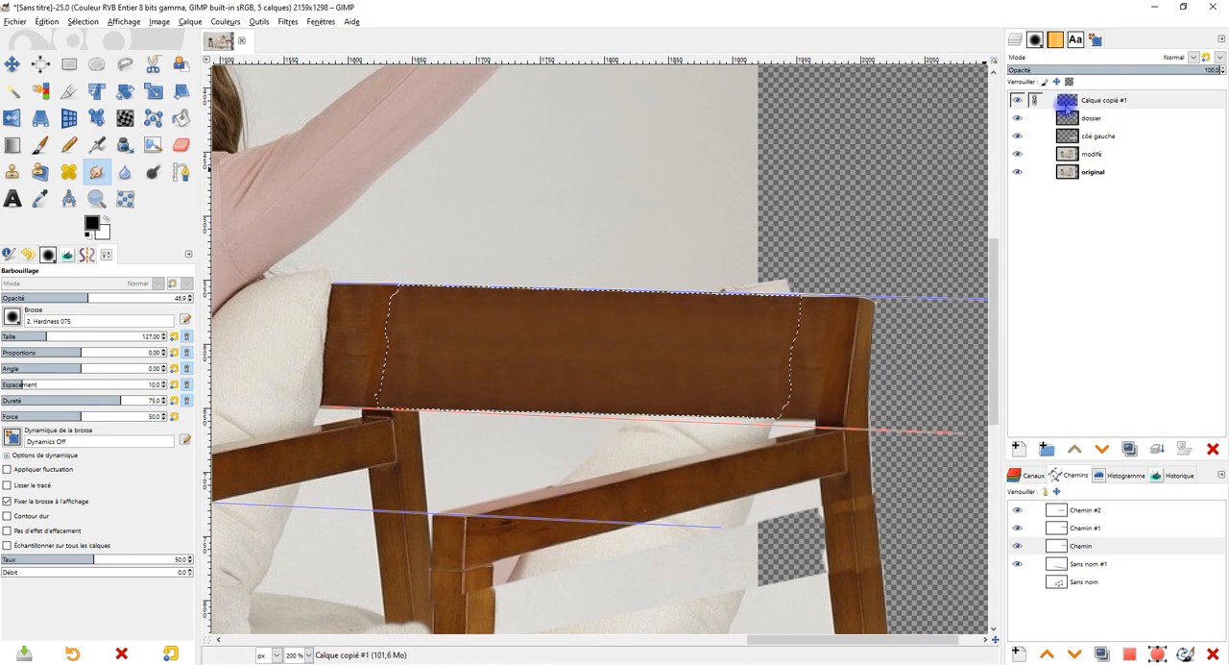
{"action": "left_click", "coordinate": [83, 21]}
{"action": "left_click", "coordinate": [84, 55]}
{"action": "scroll", "coordinate": [844, 357], "scroll_direction": "down", "scroll_amount": 2}
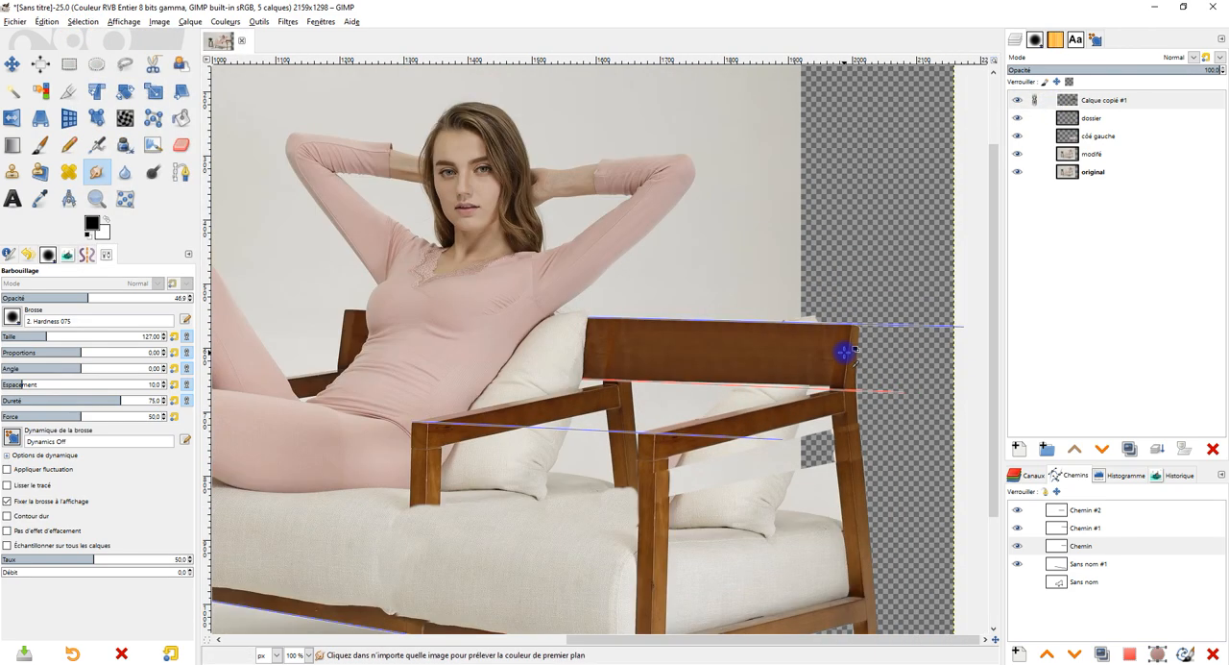
Step: Unlink Calque copié #1 and erase its left end along the joint near the cushion, raising the Eraser opacity from 6.9 to 76.2
{"action": "scroll", "coordinate": [837, 357], "scroll_direction": "up", "scroll_amount": 4}
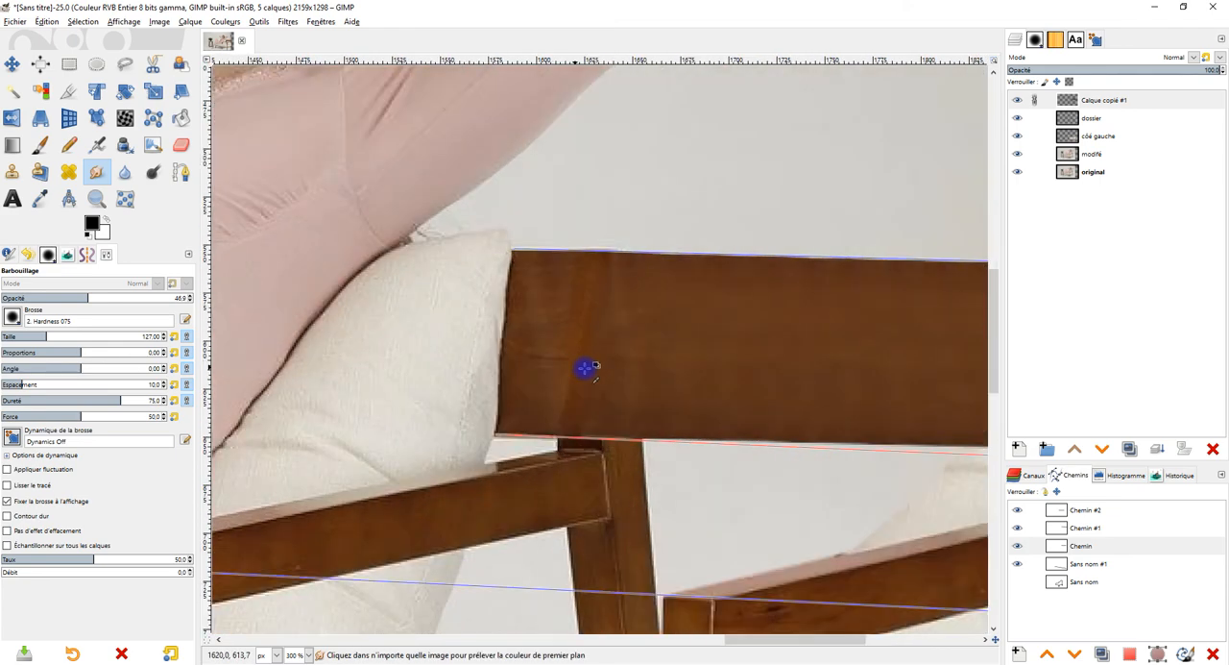
{"action": "left_click", "coordinate": [1038, 108]}
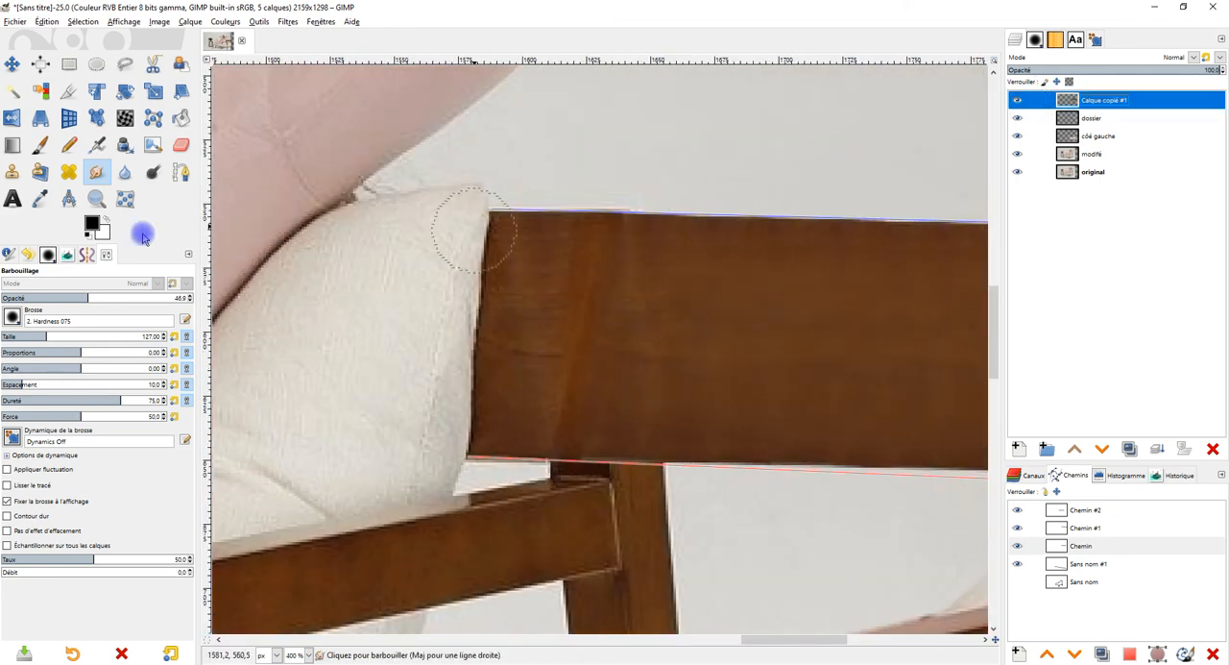
{"action": "left_click", "coordinate": [180, 144]}
{"action": "left_click", "coordinate": [1017, 100]}
{"action": "left_click", "coordinate": [1017, 100]}
{"action": "mouse_move", "coordinate": [538, 433]}
{"action": "left_mouse_down"}
{"action": "mouse_move", "coordinate": [554, 439]}
{"action": "mouse_move", "coordinate": [570, 419]}
{"action": "mouse_move", "coordinate": [571, 357]}
{"action": "left_mouse_up"}
{"action": "left_click_drag", "start_coordinate": [581, 284], "coordinate": [593, 225]}
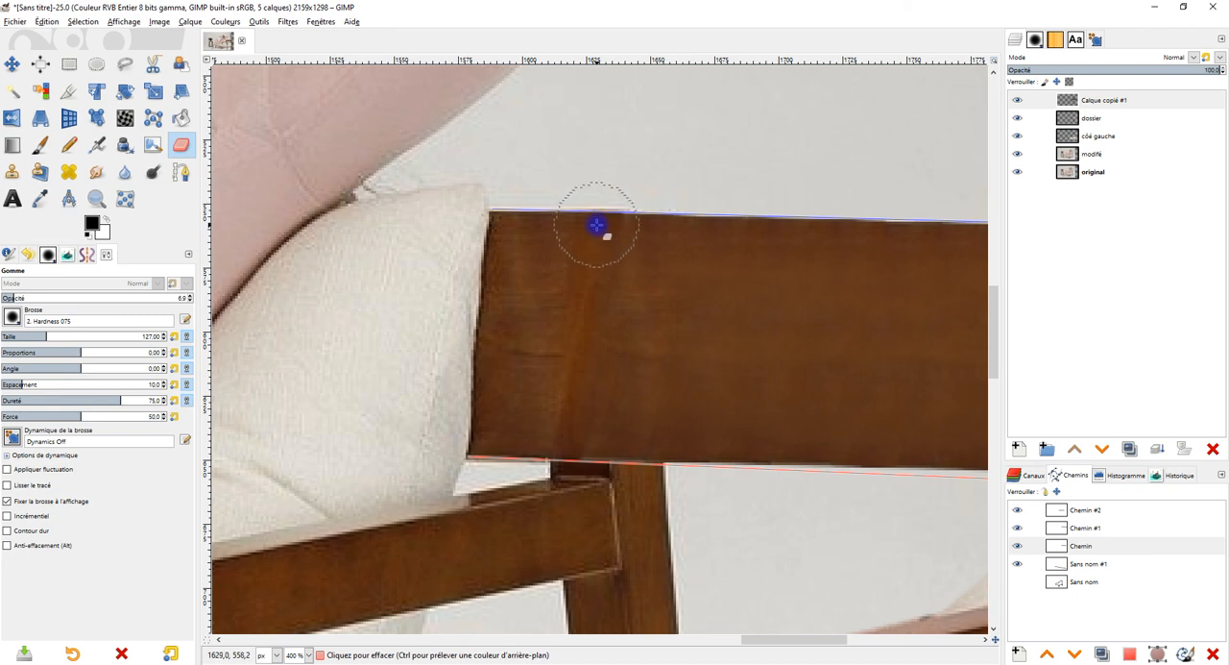
{"action": "left_click", "coordinate": [140, 297]}
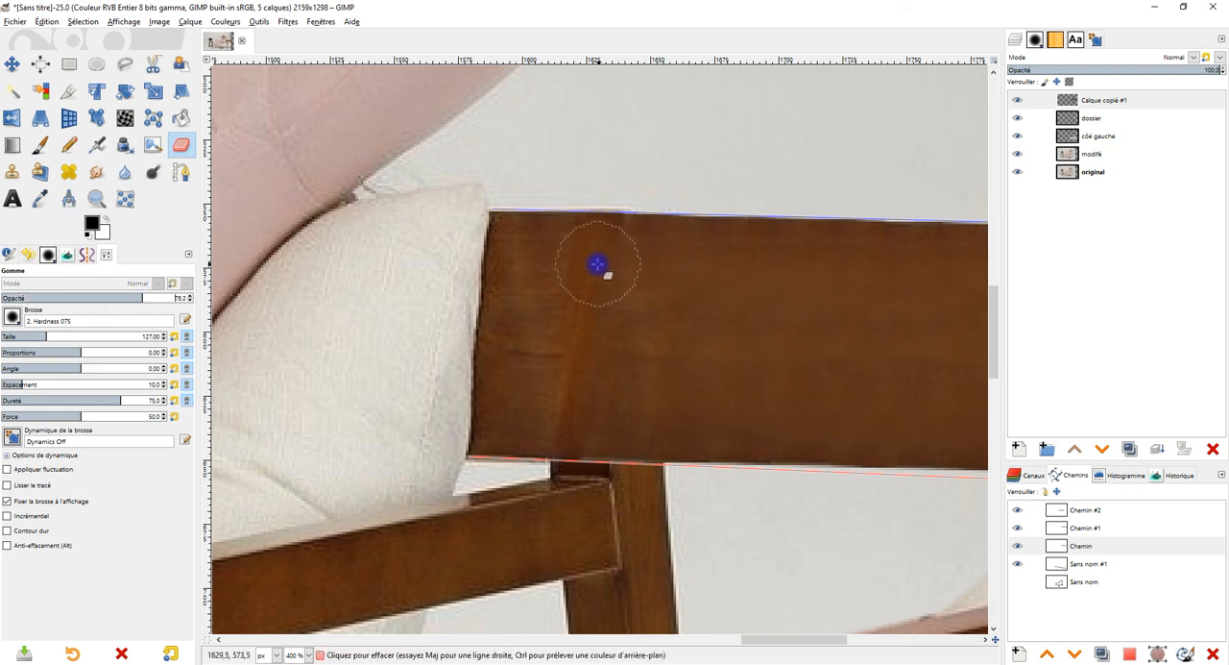
{"action": "mouse_move", "coordinate": [579, 246]}
{"action": "left_mouse_down"}
{"action": "mouse_move", "coordinate": [562, 286]}
{"action": "mouse_move", "coordinate": [550, 415]}
{"action": "left_mouse_up"}
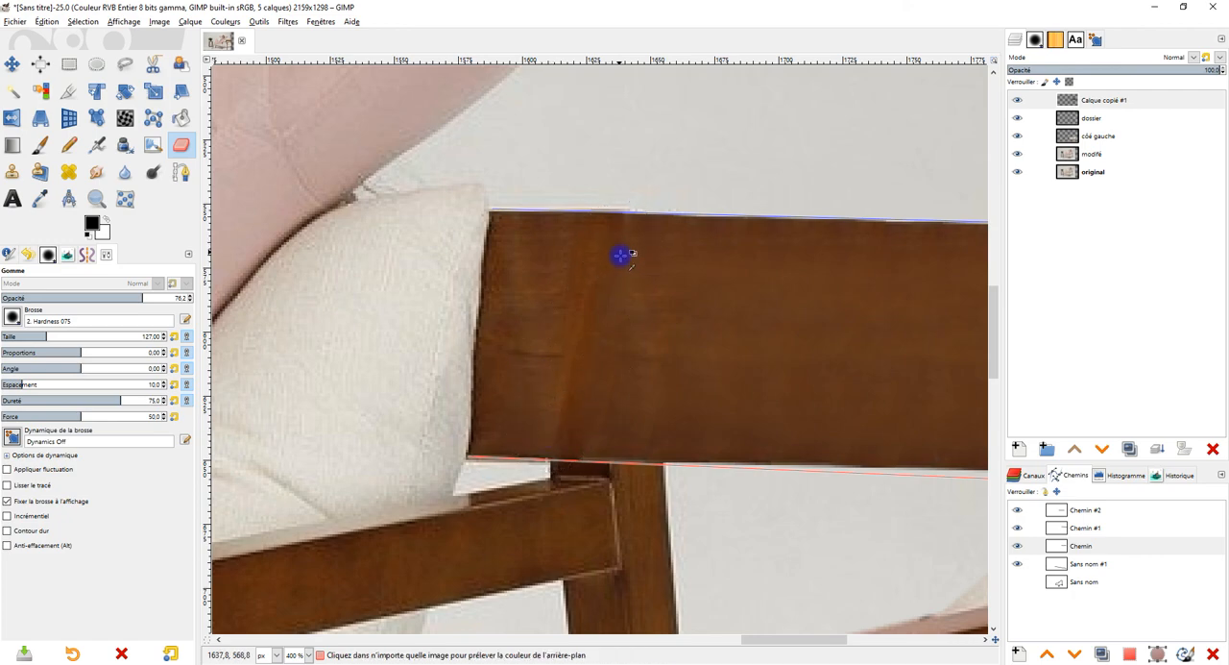
Step: Examine the widened armchair's backrest joints, armrests, right side and the gaps in the background close up and as a whole
{"action": "scroll", "coordinate": [625, 256], "scroll_direction": "down", "scroll_amount": 4}
{"action": "scroll", "coordinate": [727, 393], "scroll_direction": "up", "scroll_amount": 3}
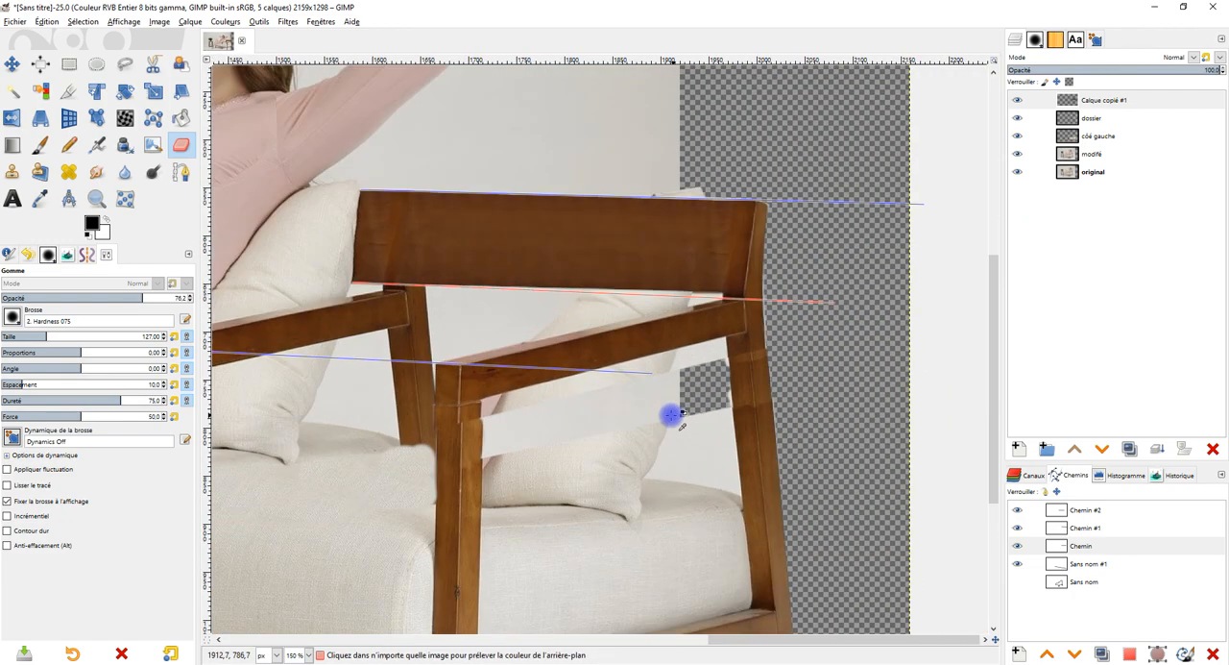
{"action": "scroll", "coordinate": [696, 268], "scroll_direction": "up", "scroll_amount": 4}
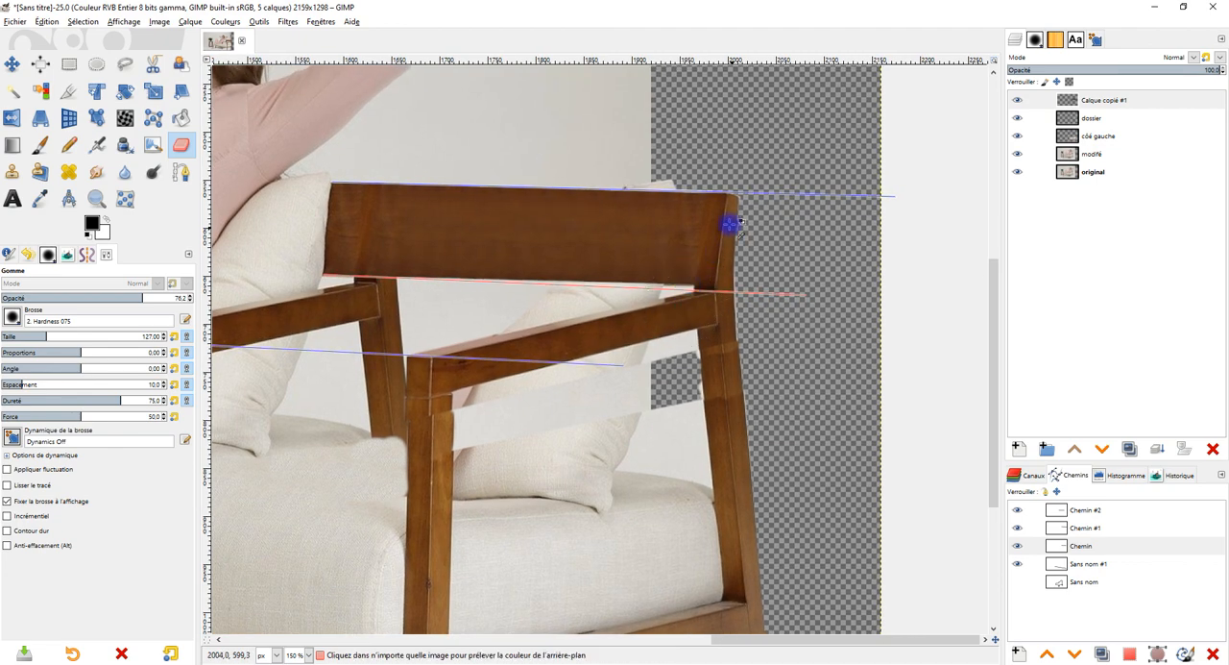
{"action": "scroll", "coordinate": [660, 358], "scroll_direction": "down", "scroll_amount": 5}
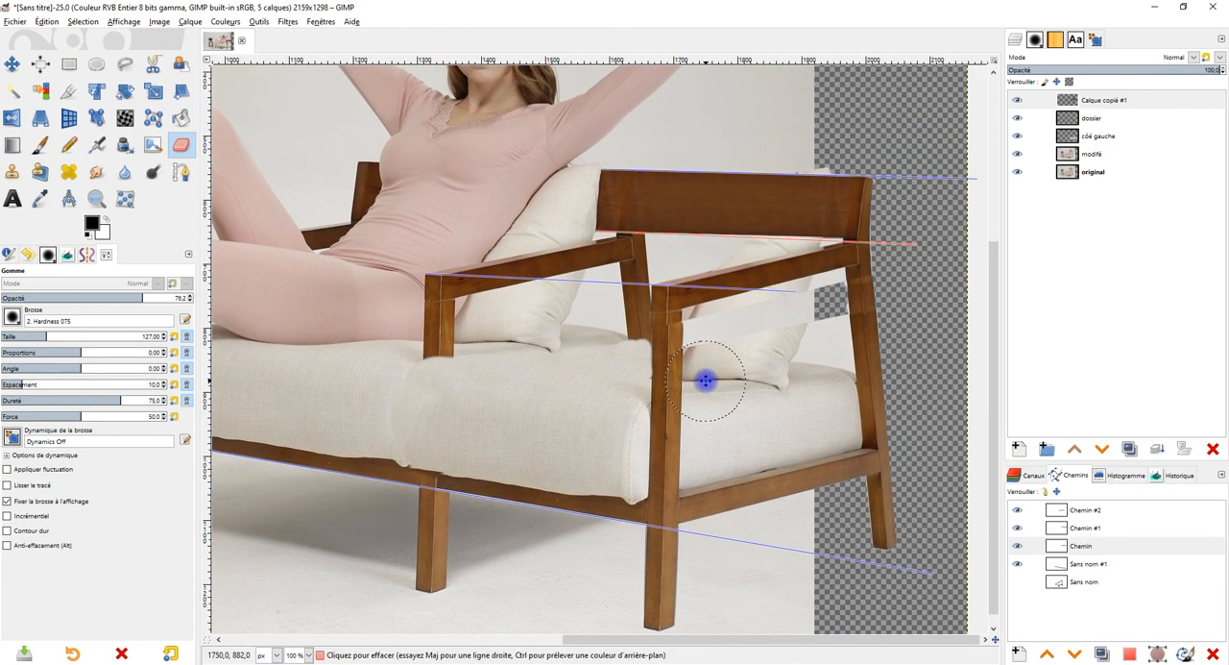
{"action": "scroll", "coordinate": [686, 326], "scroll_direction": "down", "scroll_amount": 1}
{"action": "scroll", "coordinate": [711, 344], "scroll_direction": "up", "scroll_amount": 2}
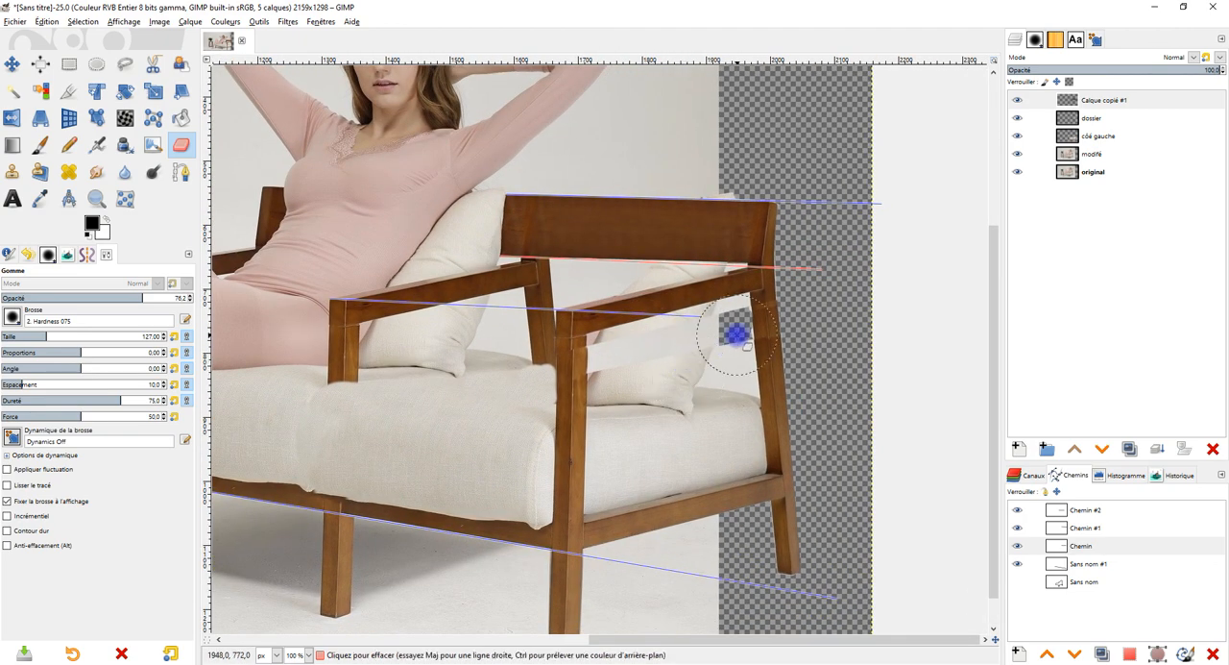
{"action": "scroll", "coordinate": [700, 386], "scroll_direction": "down", "scroll_amount": 1}
{"action": "left_click_drag", "start_coordinate": [697, 396], "coordinate": [803, 396]}
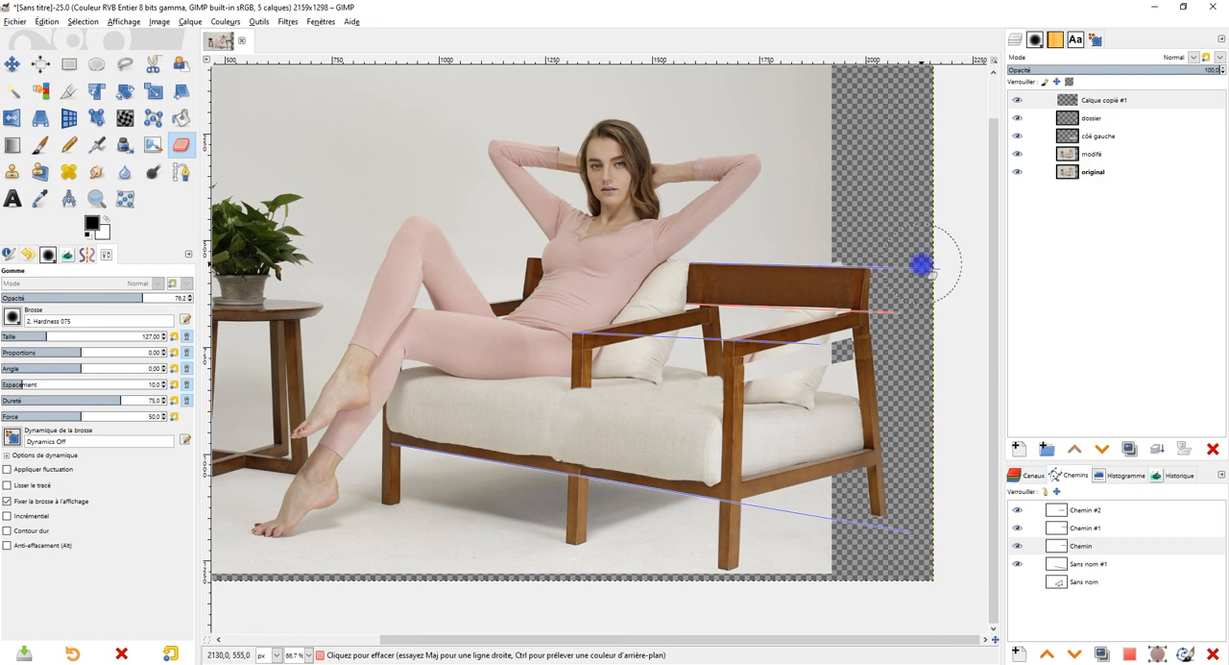
{"action": "scroll", "coordinate": [779, 326], "scroll_direction": "up", "scroll_amount": 2}
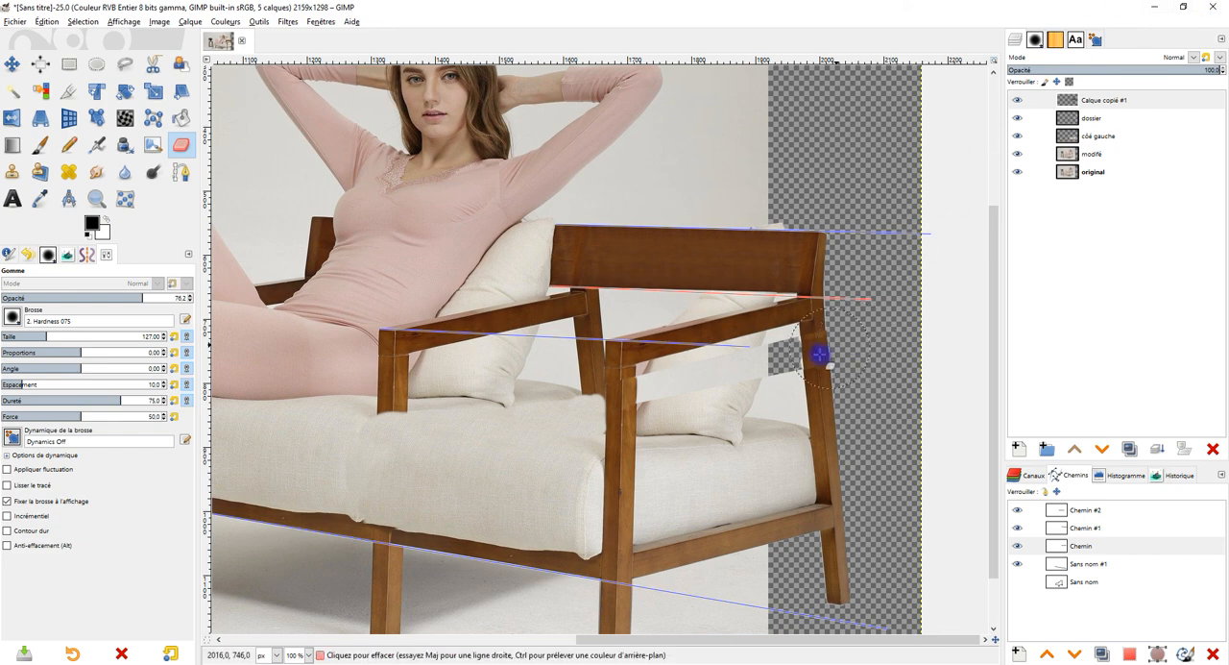
{"action": "left_click_drag", "start_coordinate": [796, 396], "coordinate": [783, 319]}
{"action": "left_click_drag", "start_coordinate": [672, 358], "coordinate": [697, 360]}
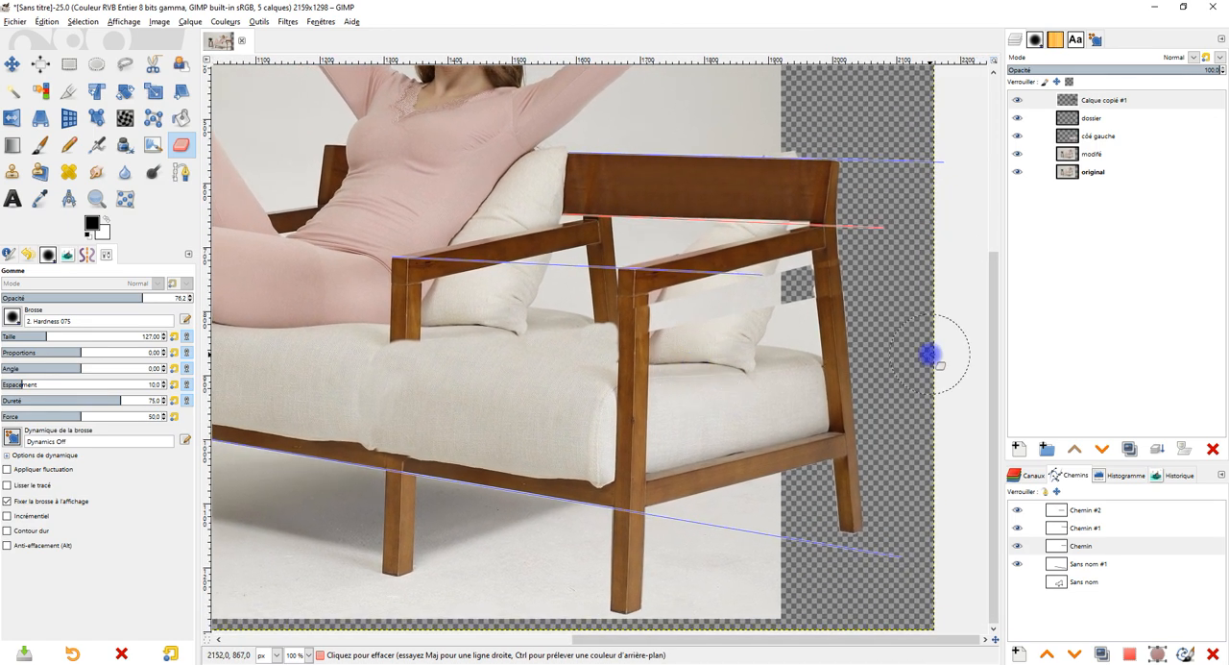